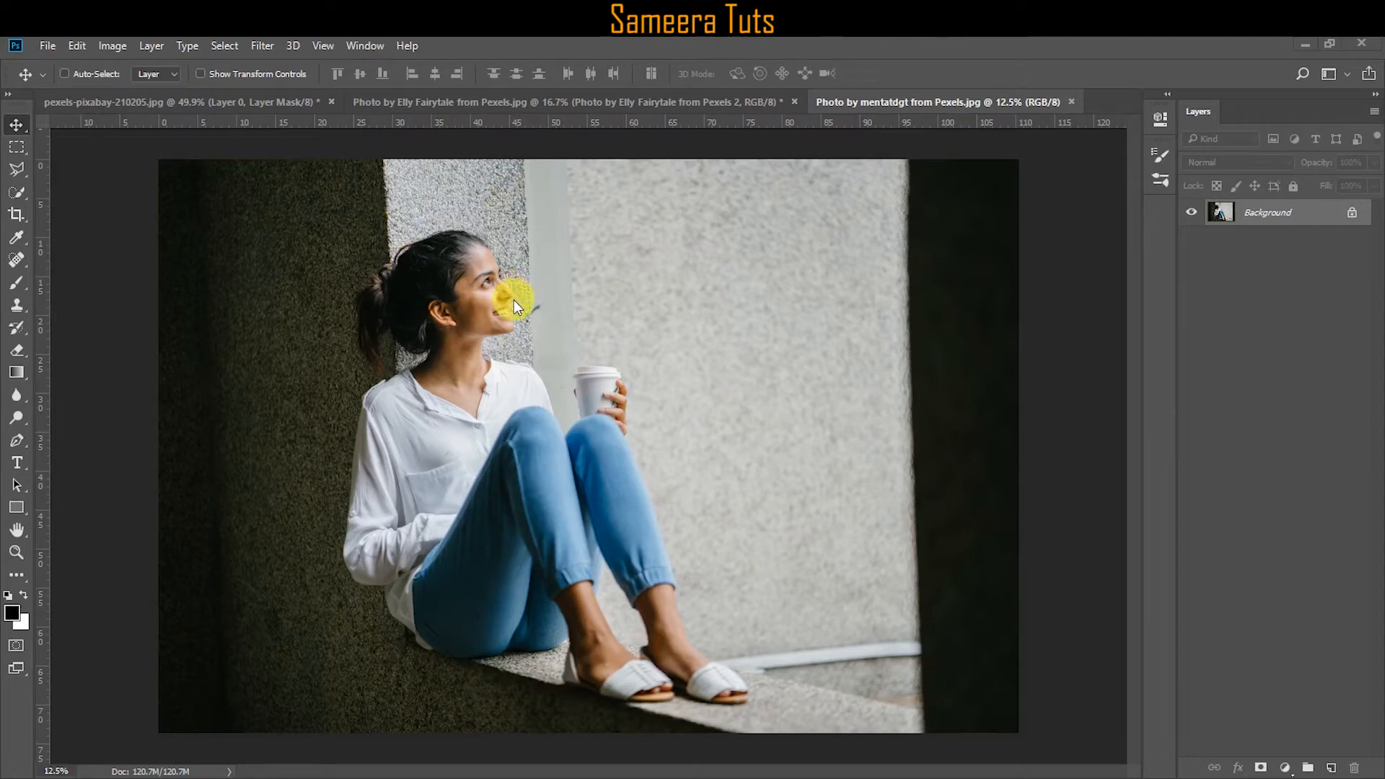
Unlock the background photo layer and add a layer mask to it.
click(1352, 216)
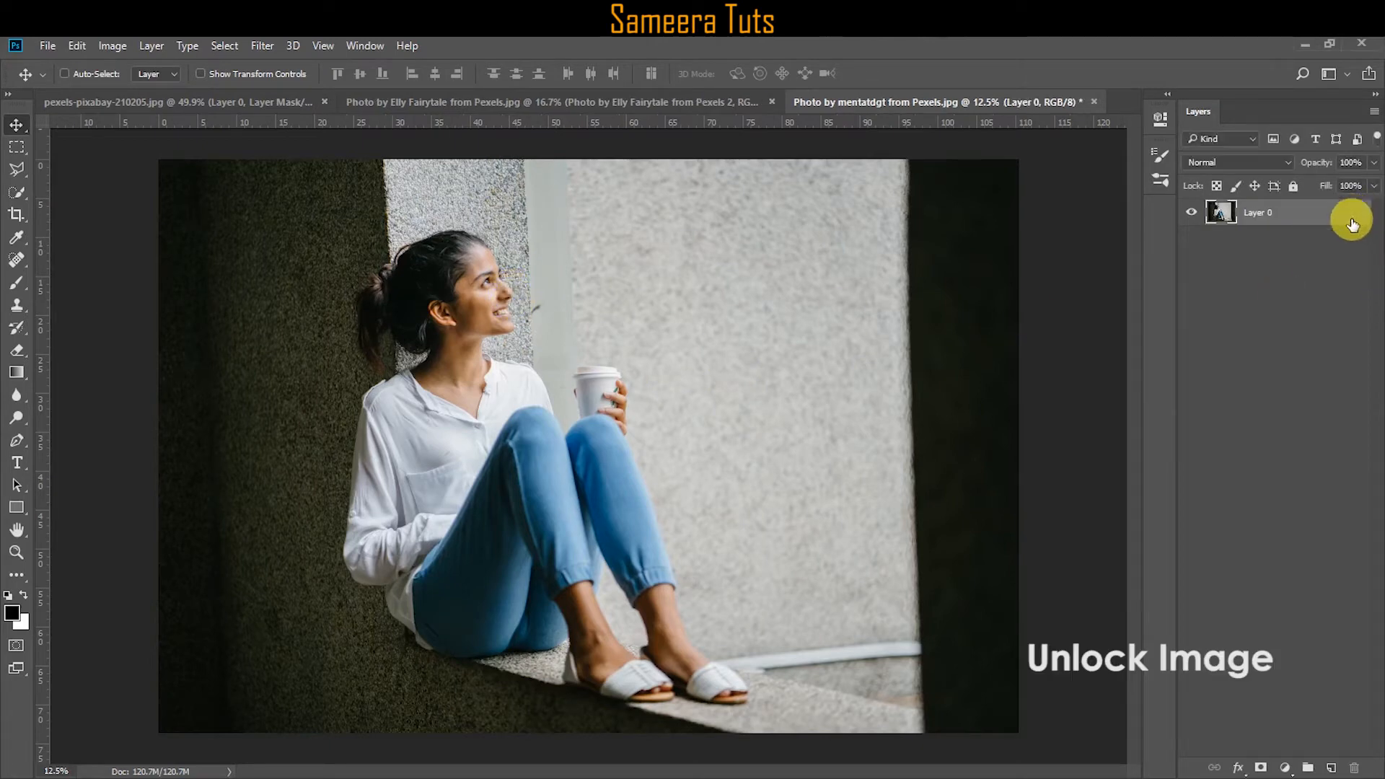
click(1259, 769)
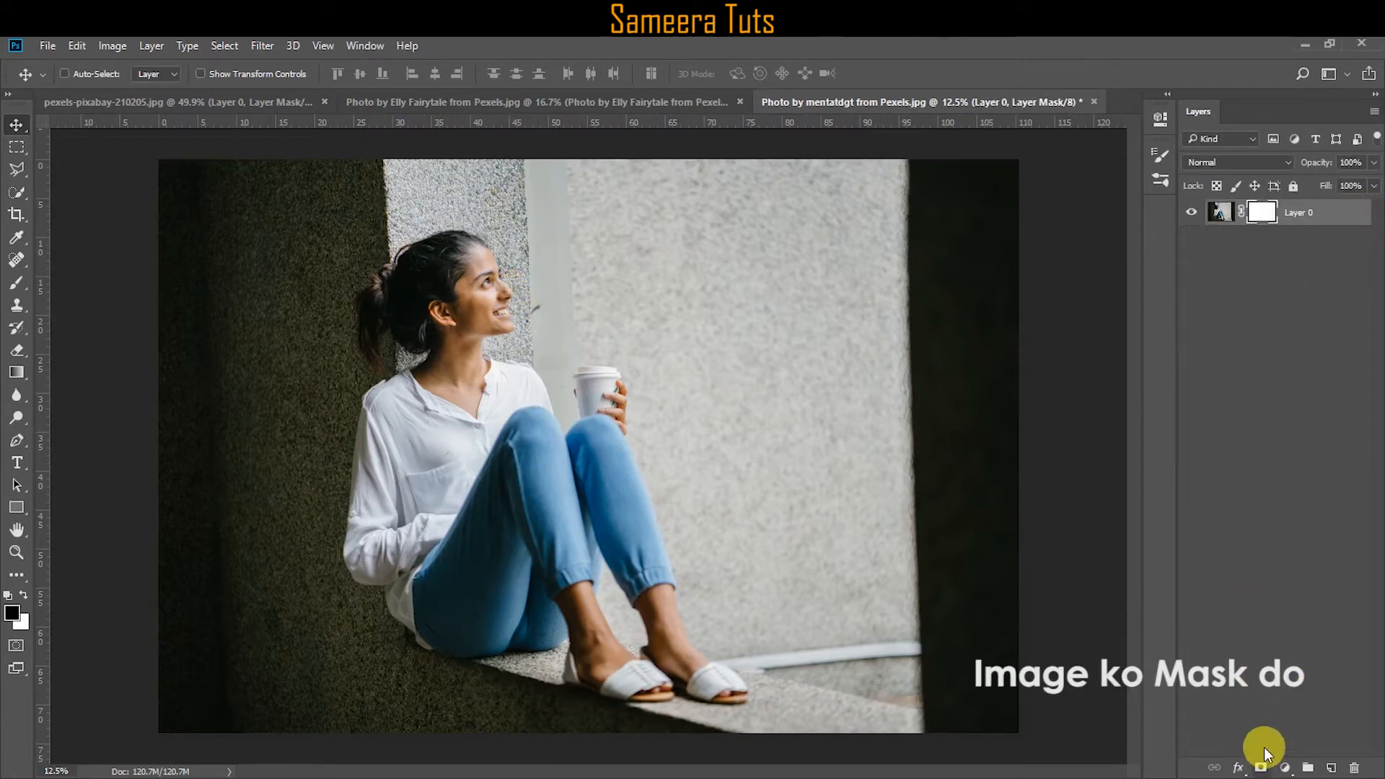
Create a new layer below the photo layer and fill it with black using the Paint Bucket tool.
key(ctrl+0)
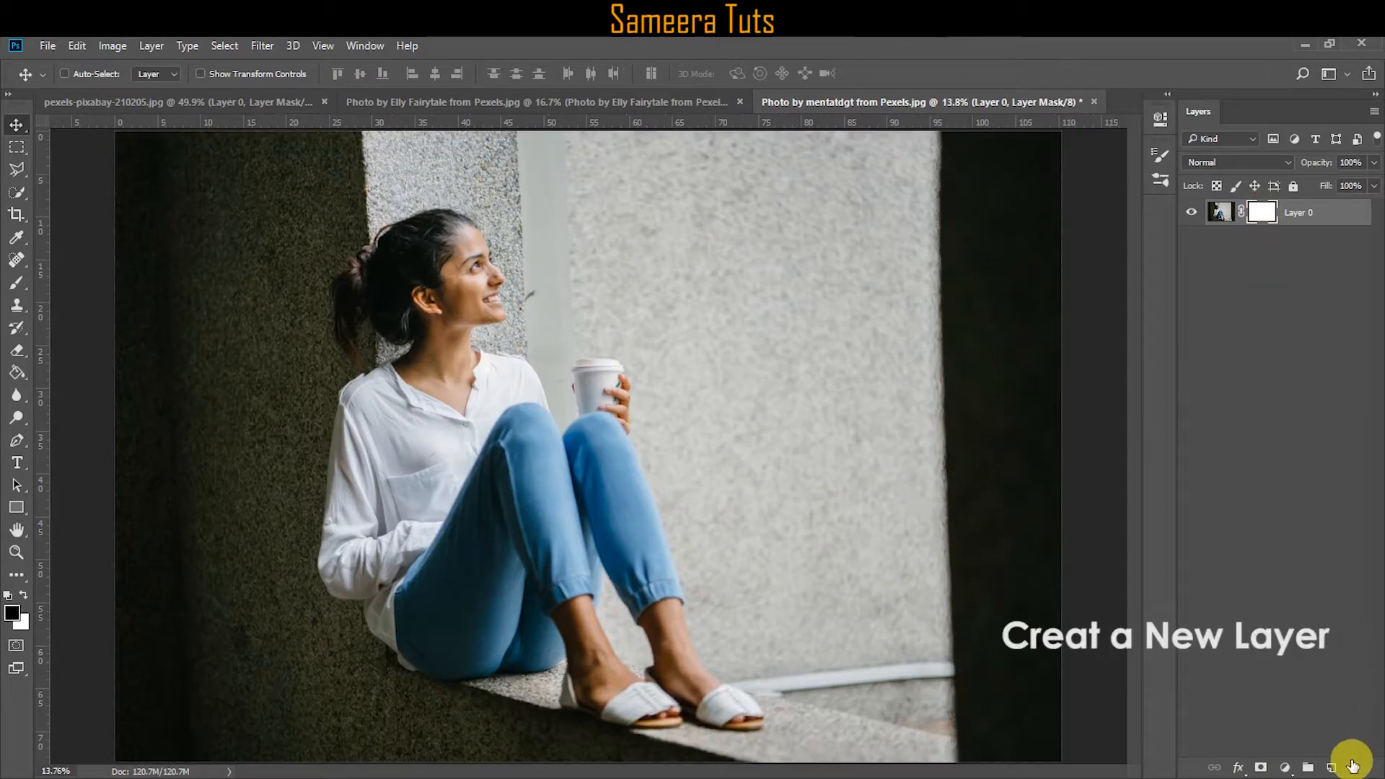
click(1331, 769)
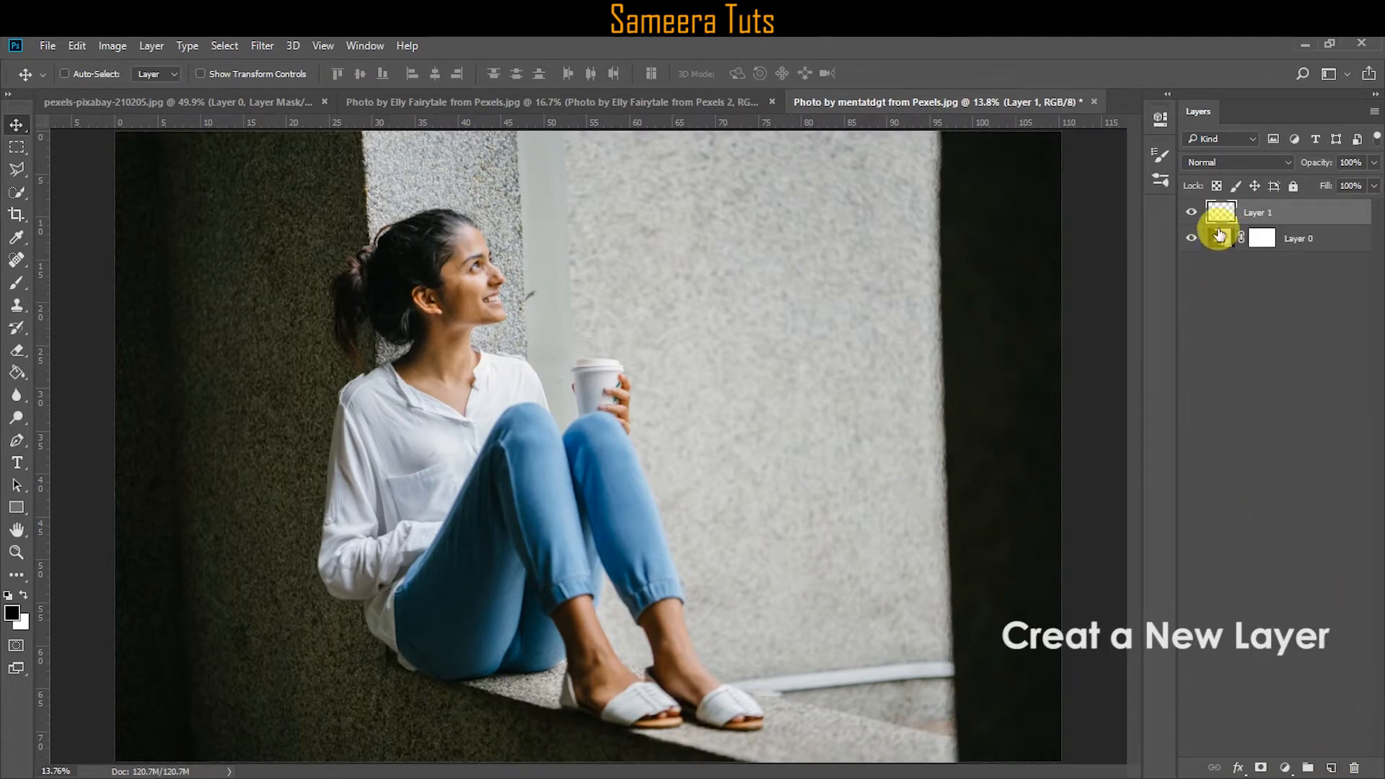
drag(1219, 234, 1240, 274)
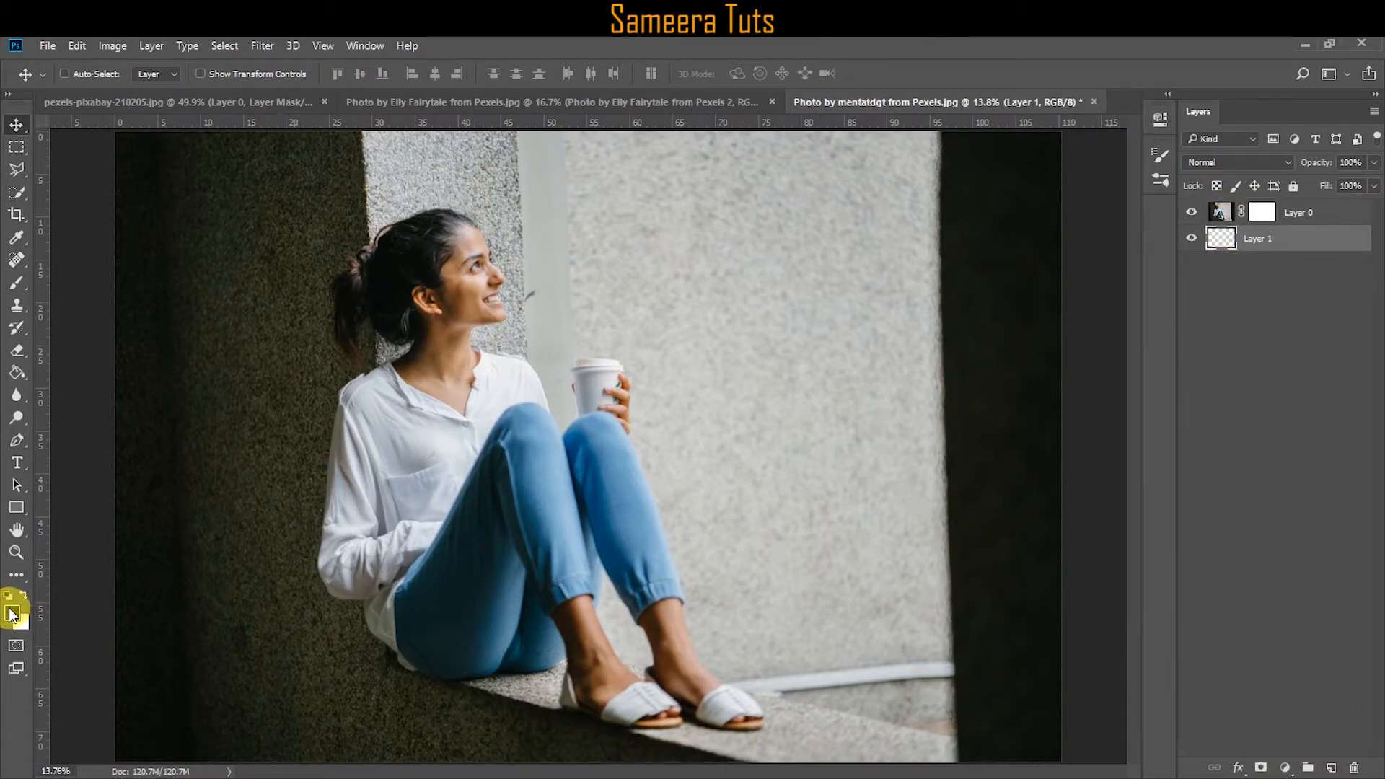
click(17, 373)
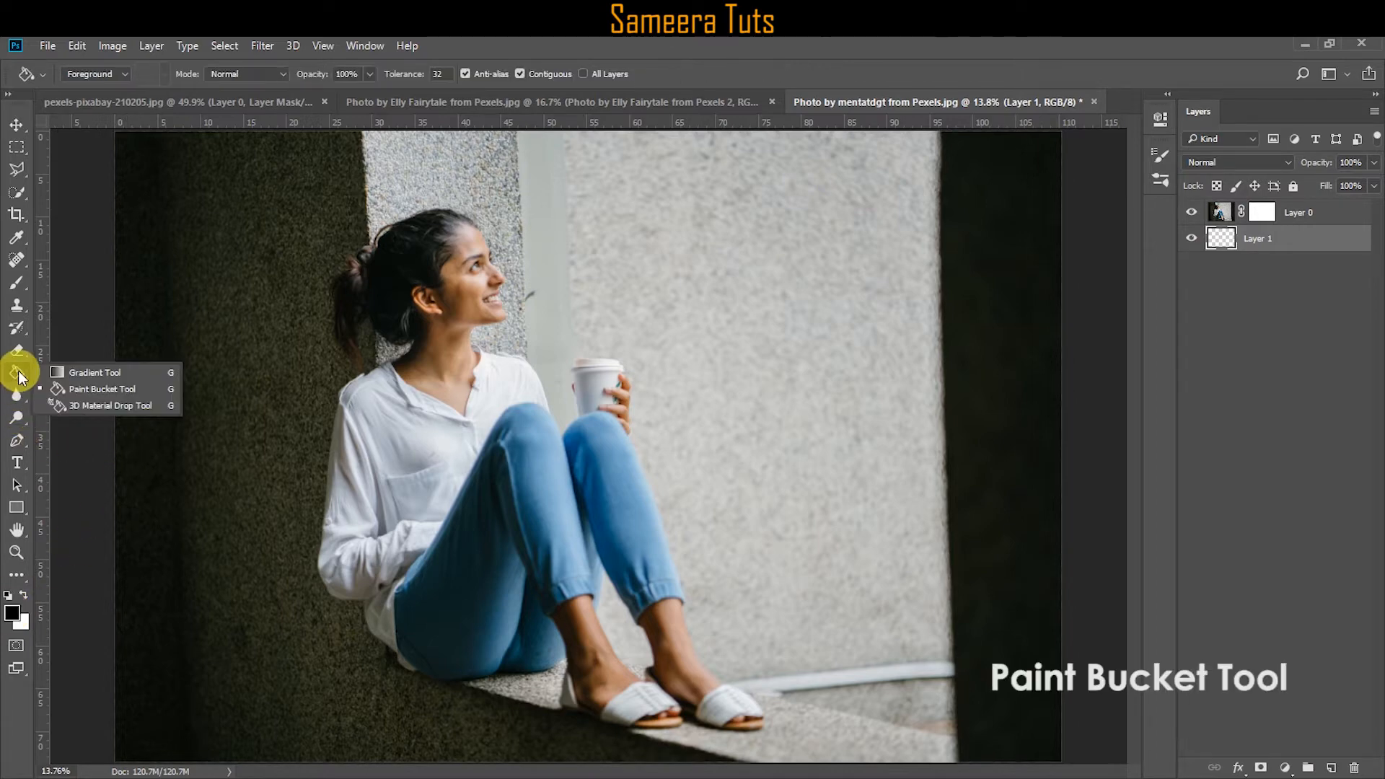
click(74, 391)
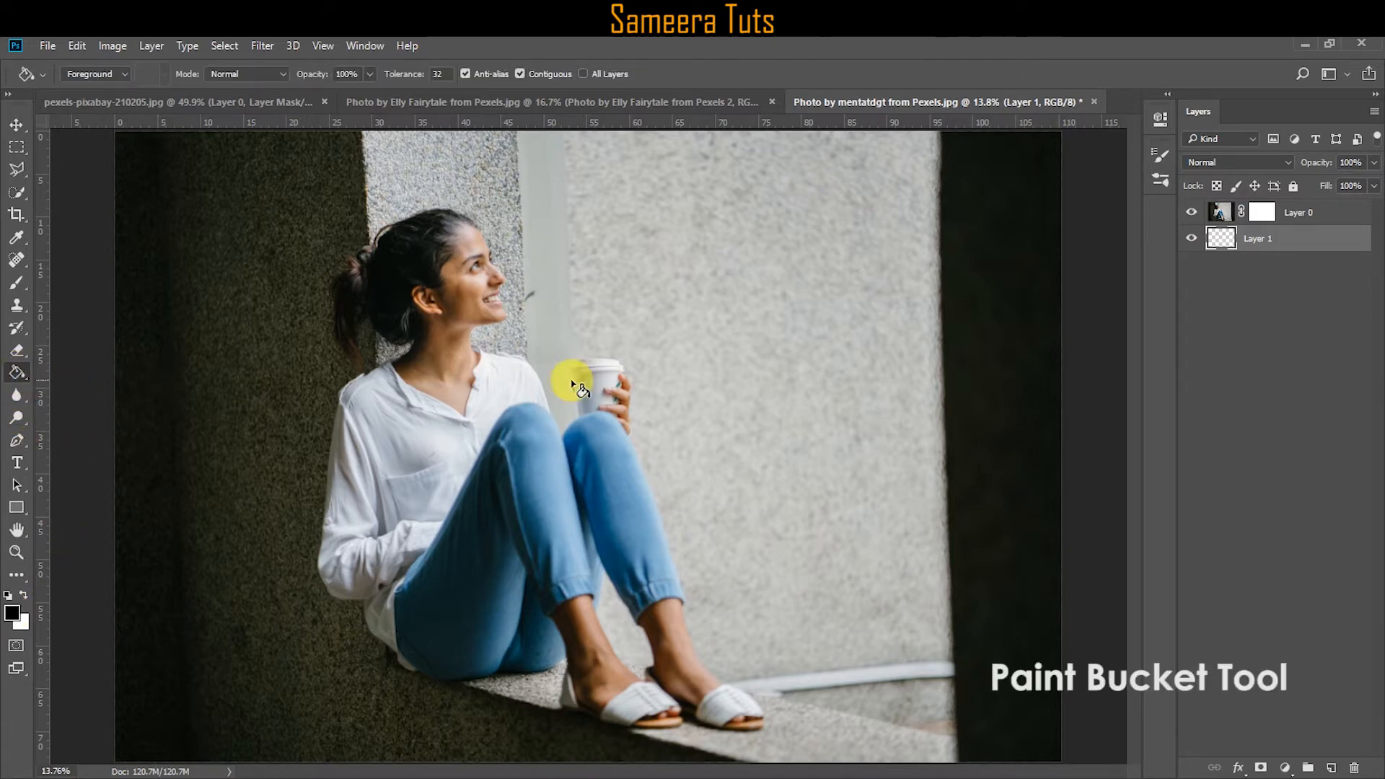
click(995, 356)
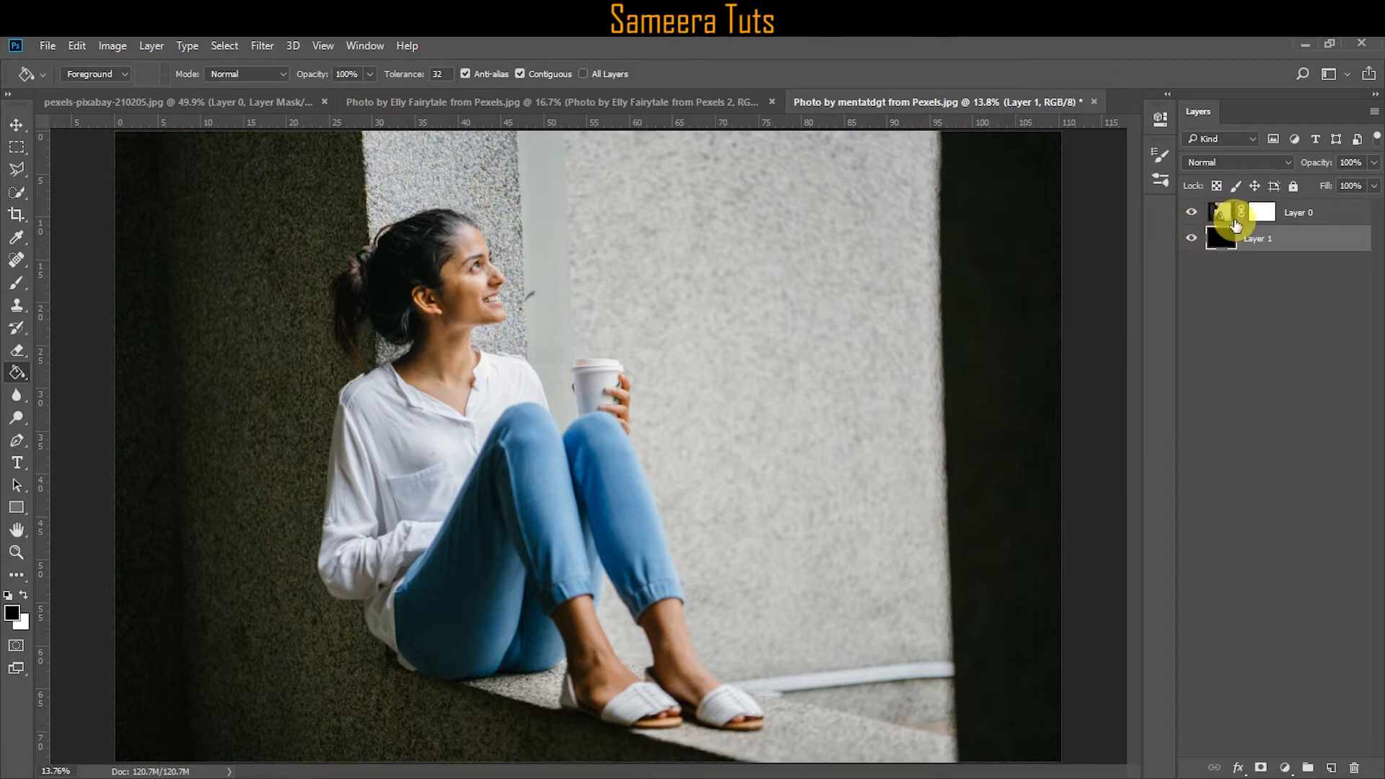
Delete the layer mask from Layer 0.
click(1262, 213)
key(b)
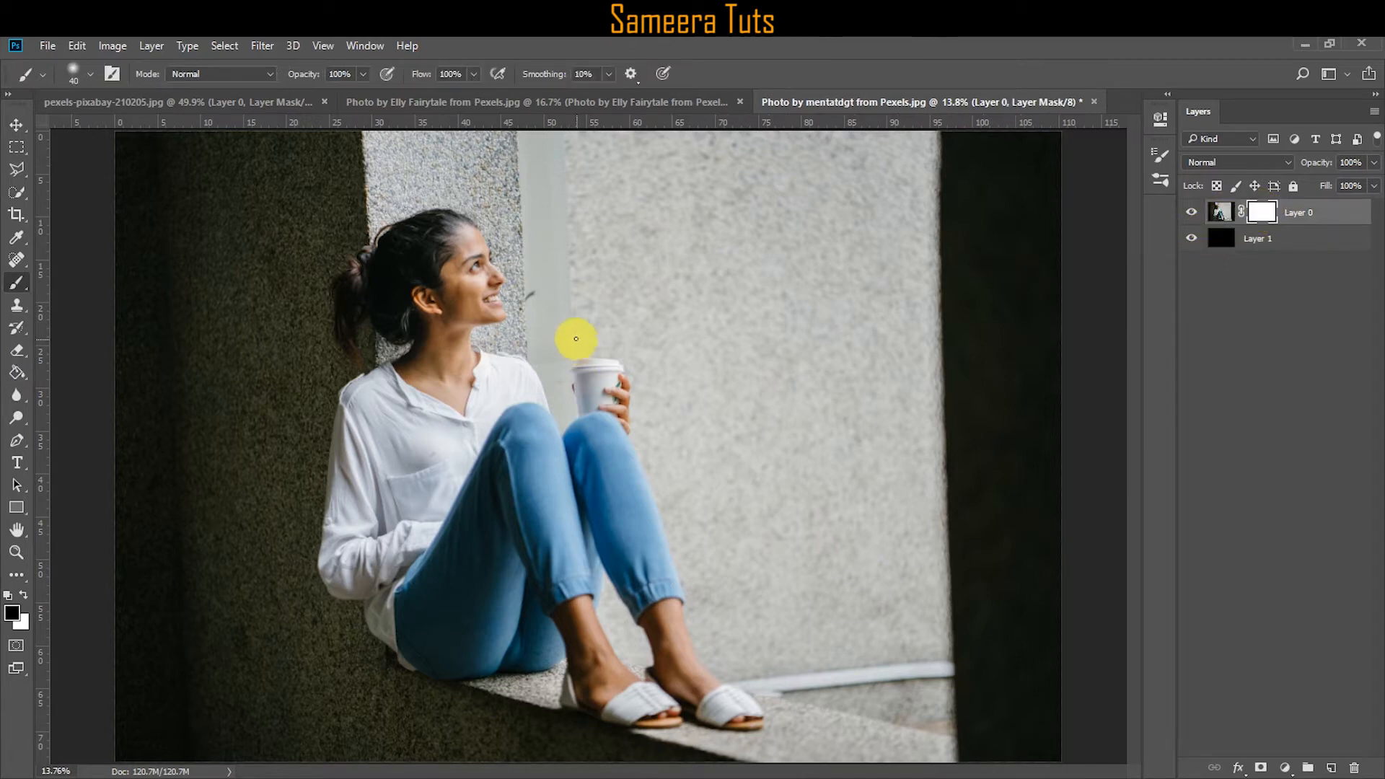
scroll(576, 189, up, 3)
scroll(575, 190, up, 2)
drag(599, 423, 550, 602)
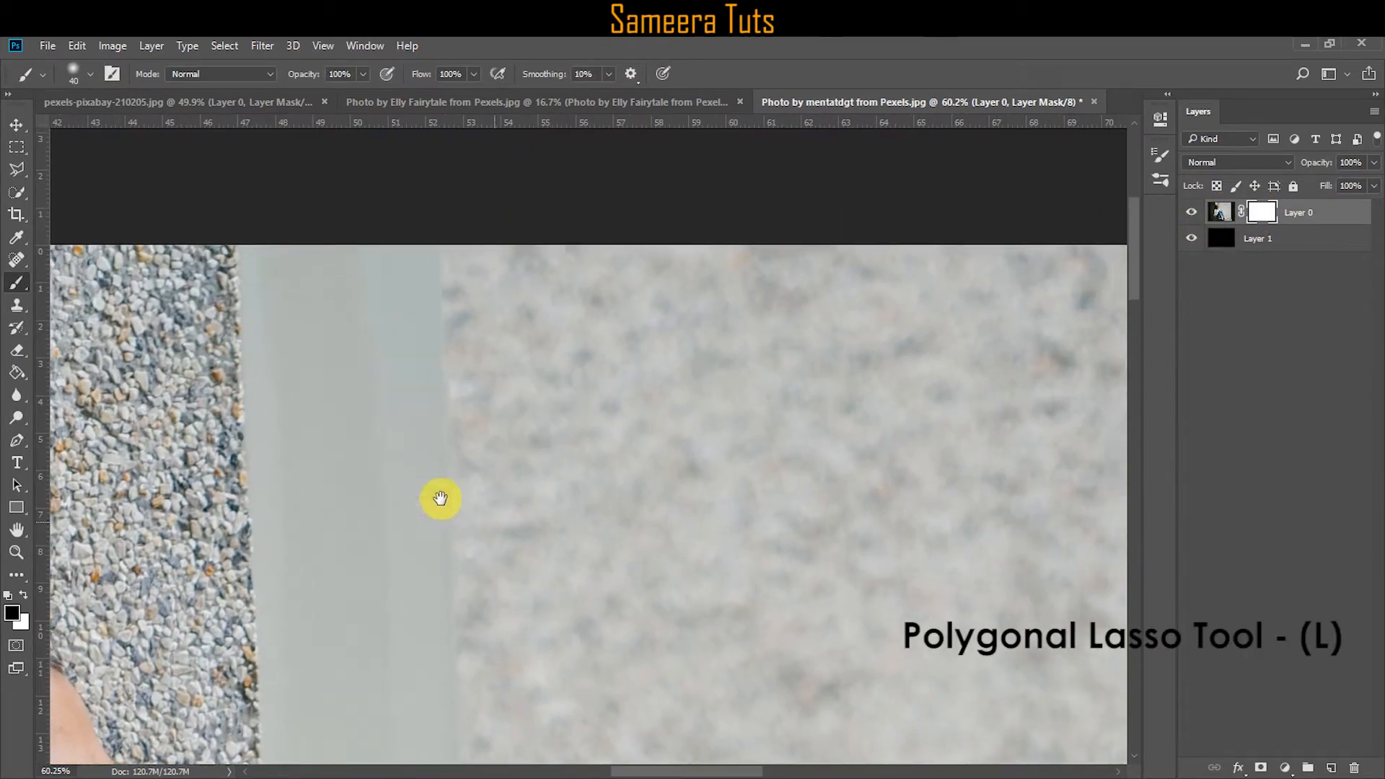
click(19, 170)
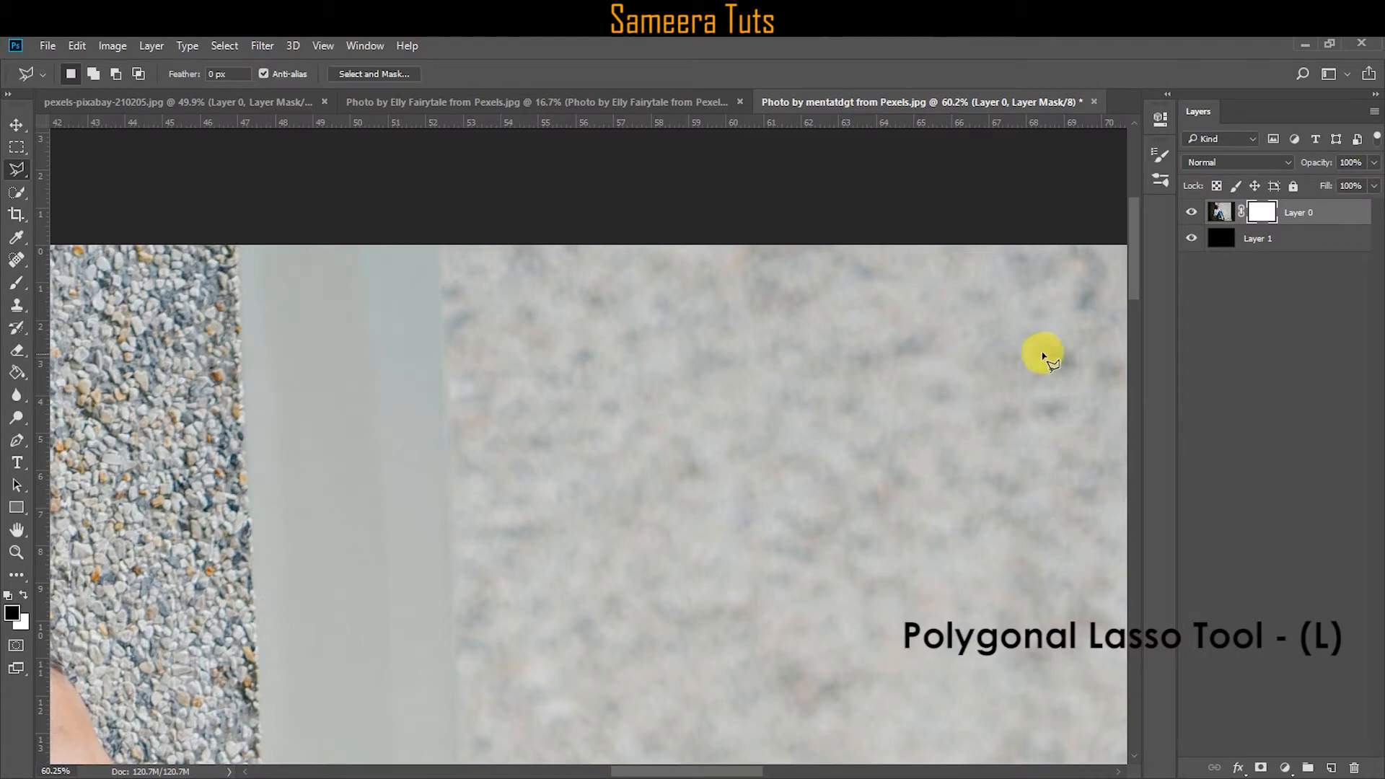
right_click(1262, 219)
click(1290, 251)
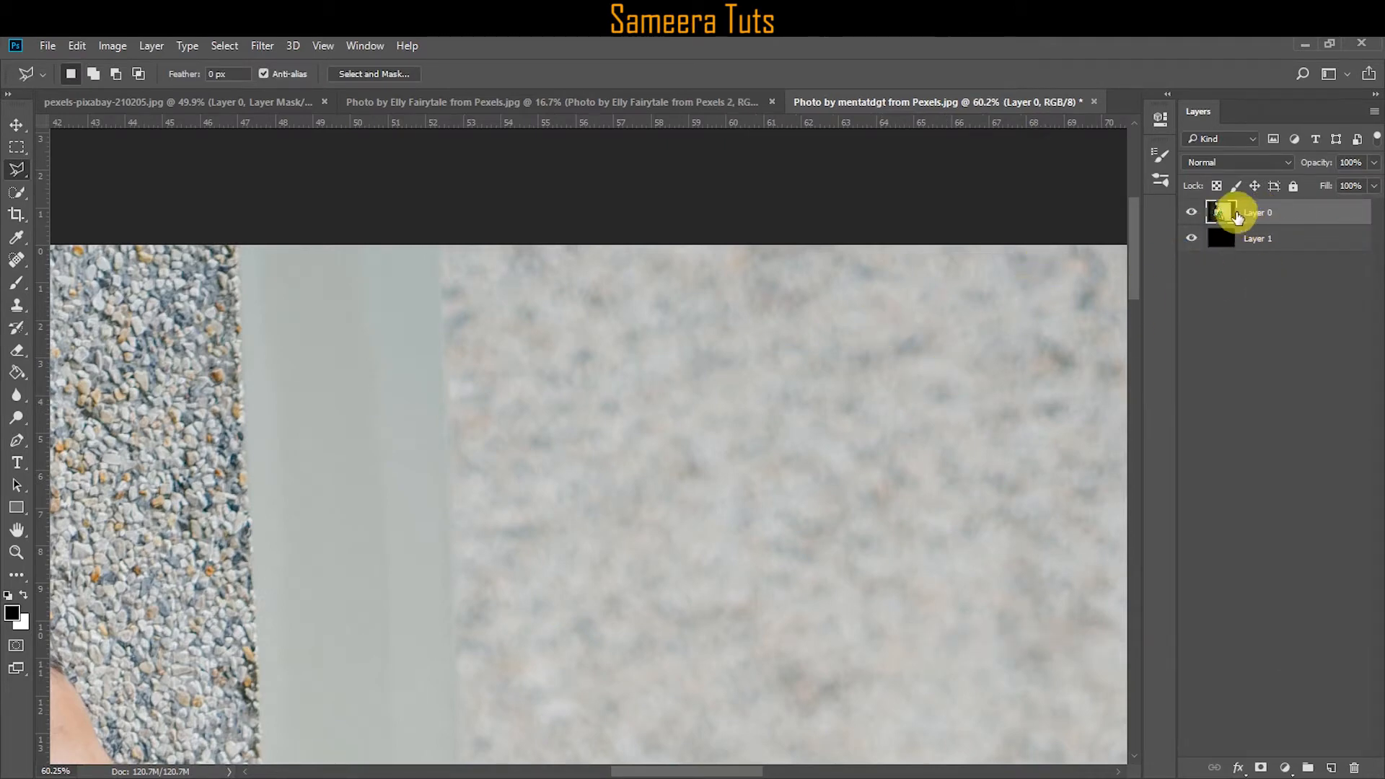
Duplicate Layer 0 as "Layer 0 copy" and hide the original Layer 0.
right_click(1290, 214)
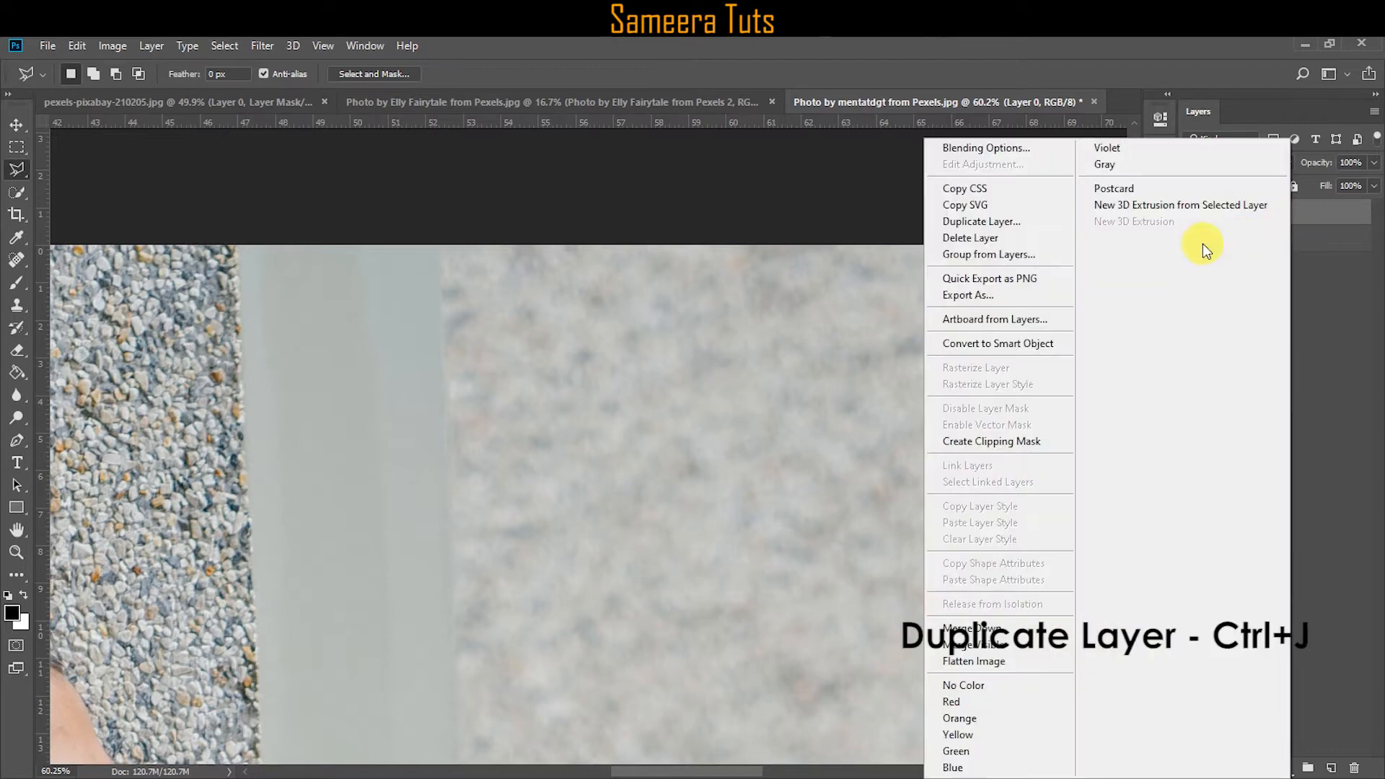
click(1043, 222)
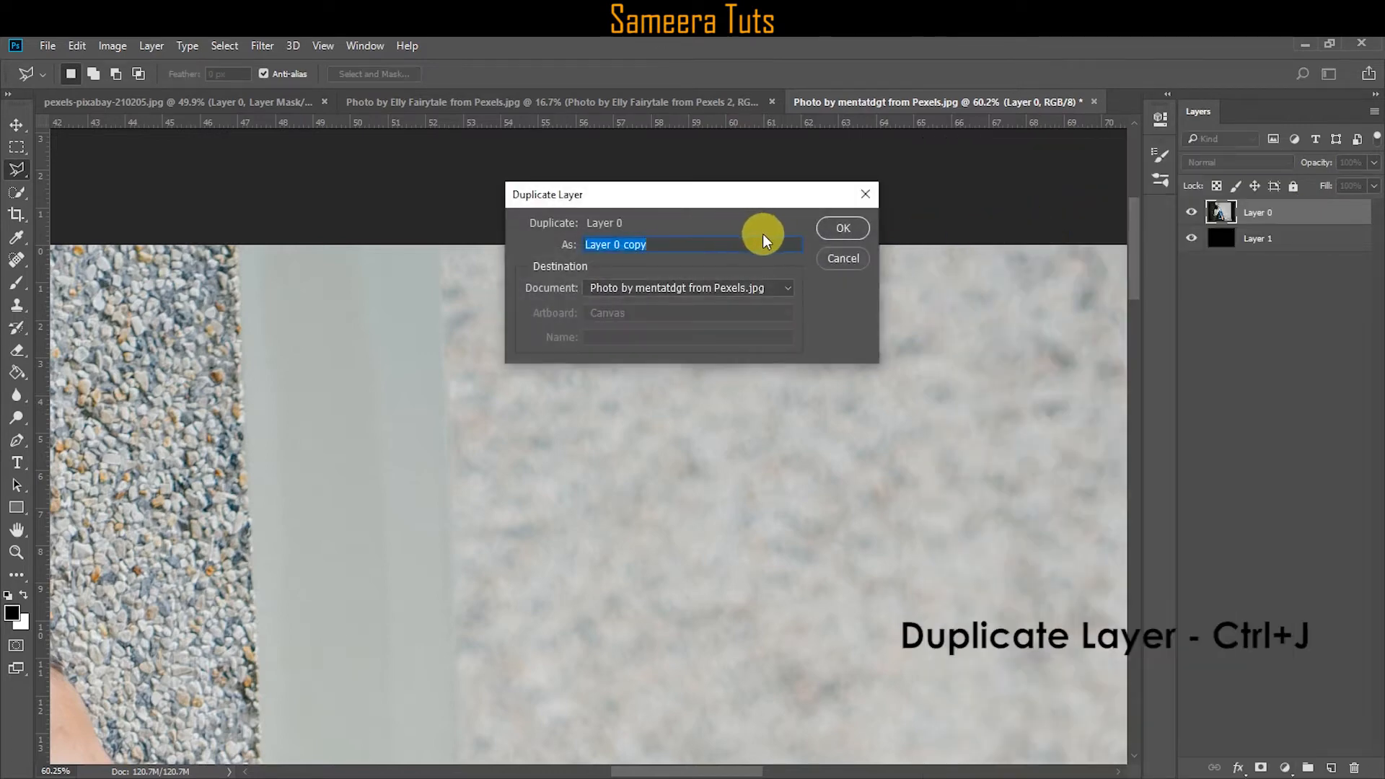
click(841, 230)
click(1191, 237)
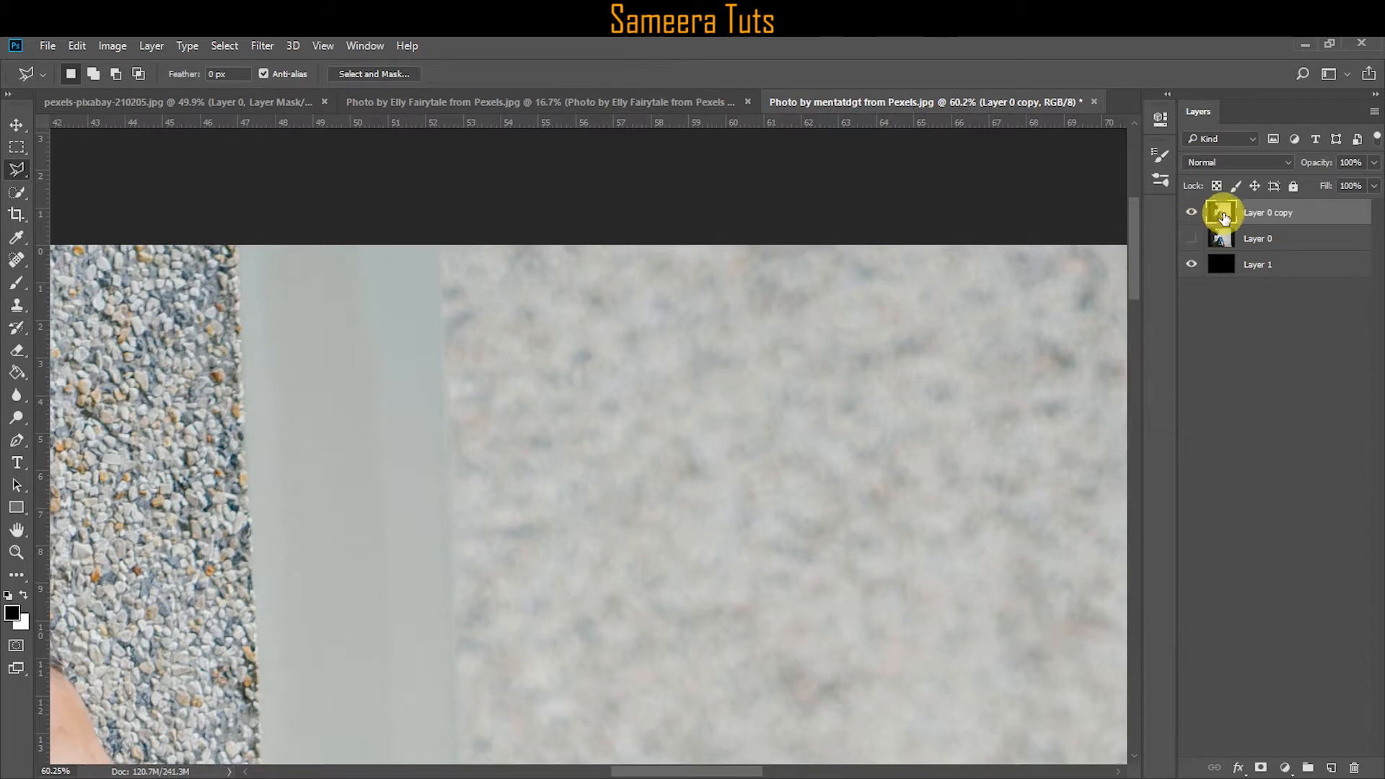
Start a Polygonal Lasso outline on Layer 0 copy down the grey panel's right edge and around the coffee cup lid.
drag(549, 310, 511, 309)
click(401, 246)
scroll(471, 464, down, 10)
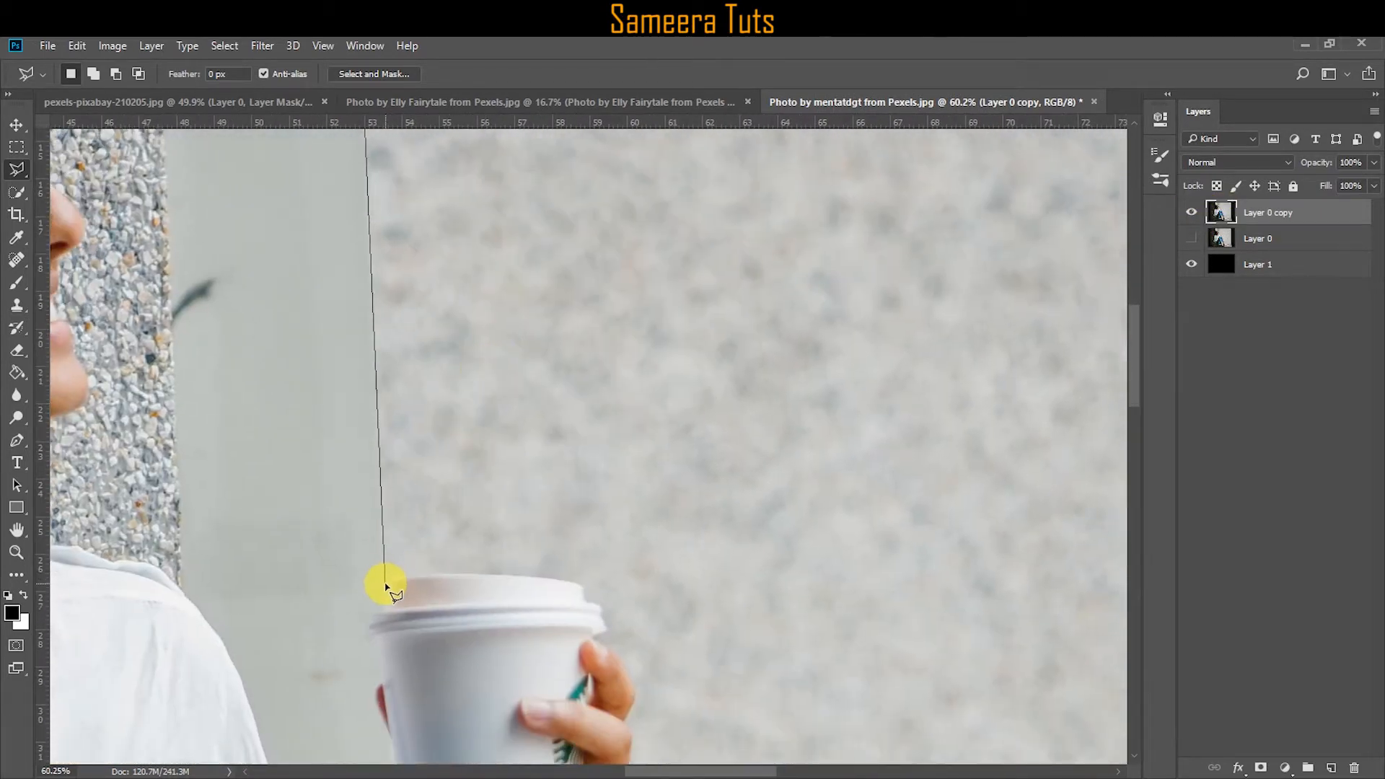
scroll(393, 577, up, 5)
click(370, 603)
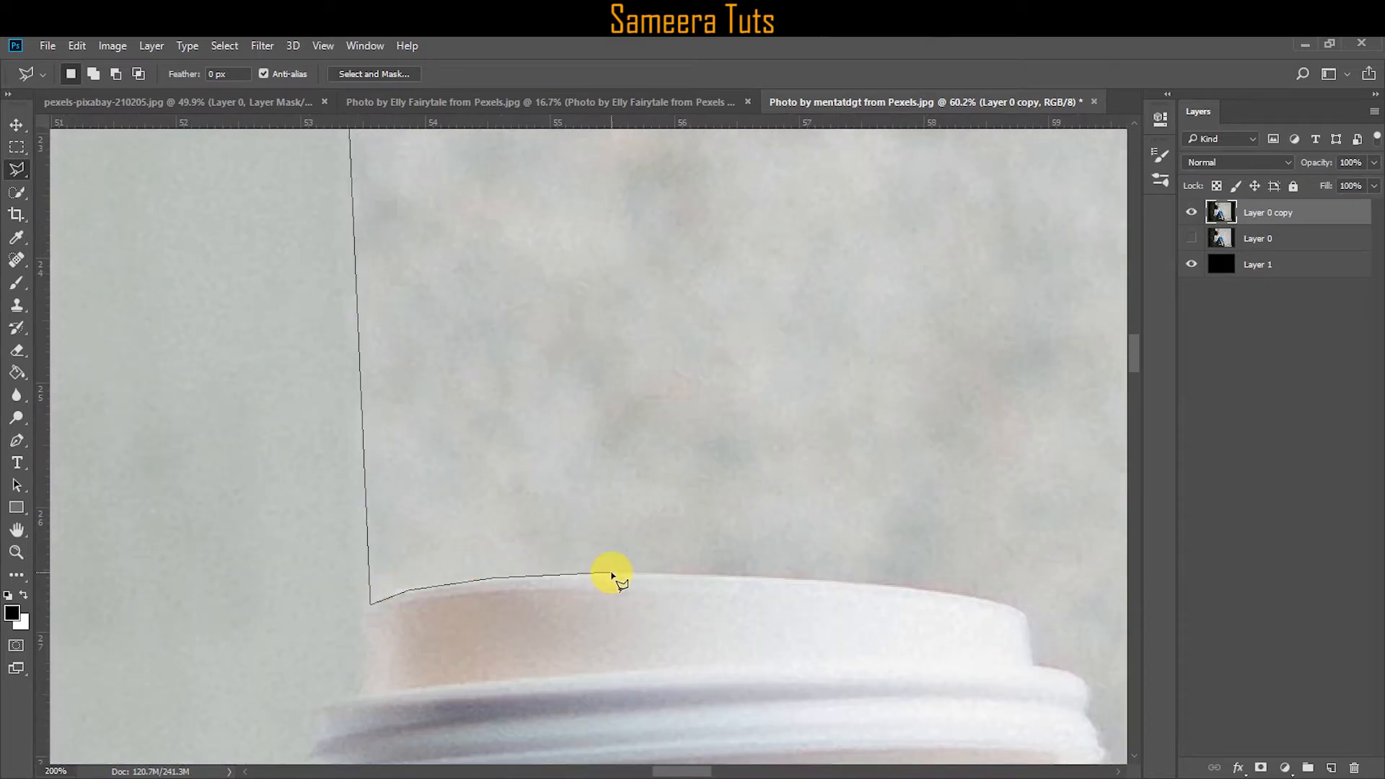
click(610, 575)
drag(611, 575, 264, 447)
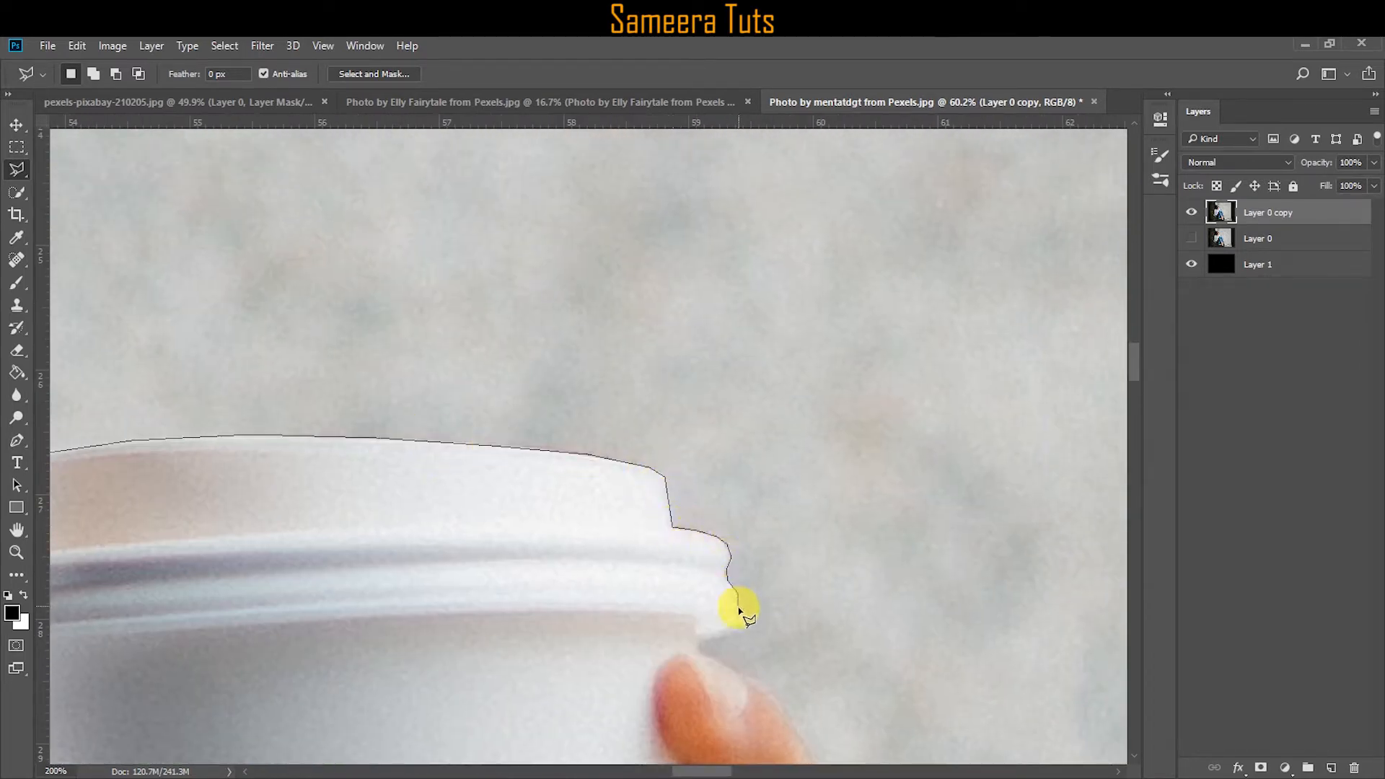
click(698, 642)
Continue the lasso outline around the hand and down the outer edge of the jeans to the trouser cuff.
drag(698, 643, 424, 399)
drag(424, 400, 536, 514)
mouse_move(534, 688)
mouse_down()
mouse_move(463, 485)
mouse_move(465, 435)
mouse_up()
mouse_move(481, 602)
mouse_down()
mouse_move(504, 467)
mouse_move(442, 223)
mouse_move(486, 411)
mouse_move(489, 322)
mouse_move(552, 552)
mouse_up()
key(ctrl+minus)
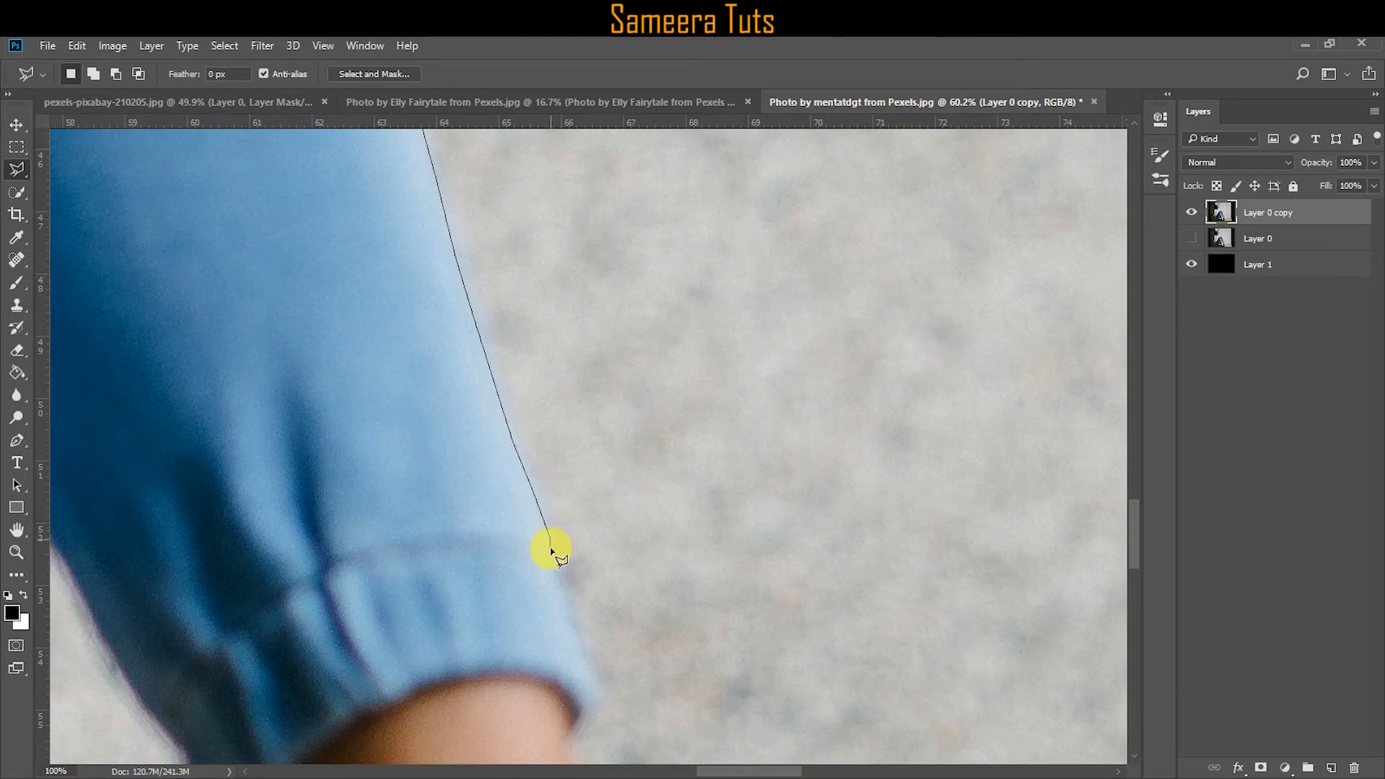
mouse_move(584, 648)
mouse_down()
mouse_move(550, 426)
mouse_move(560, 479)
mouse_move(661, 566)
mouse_move(533, 353)
mouse_up()
Extend the outline past the foot and along the ledge, close it around the blurred wall, and delete the selected area.
key(ctrl+minus)
key(ctrl+minus)
key(ctrl+minus)
key(ctrl+minus)
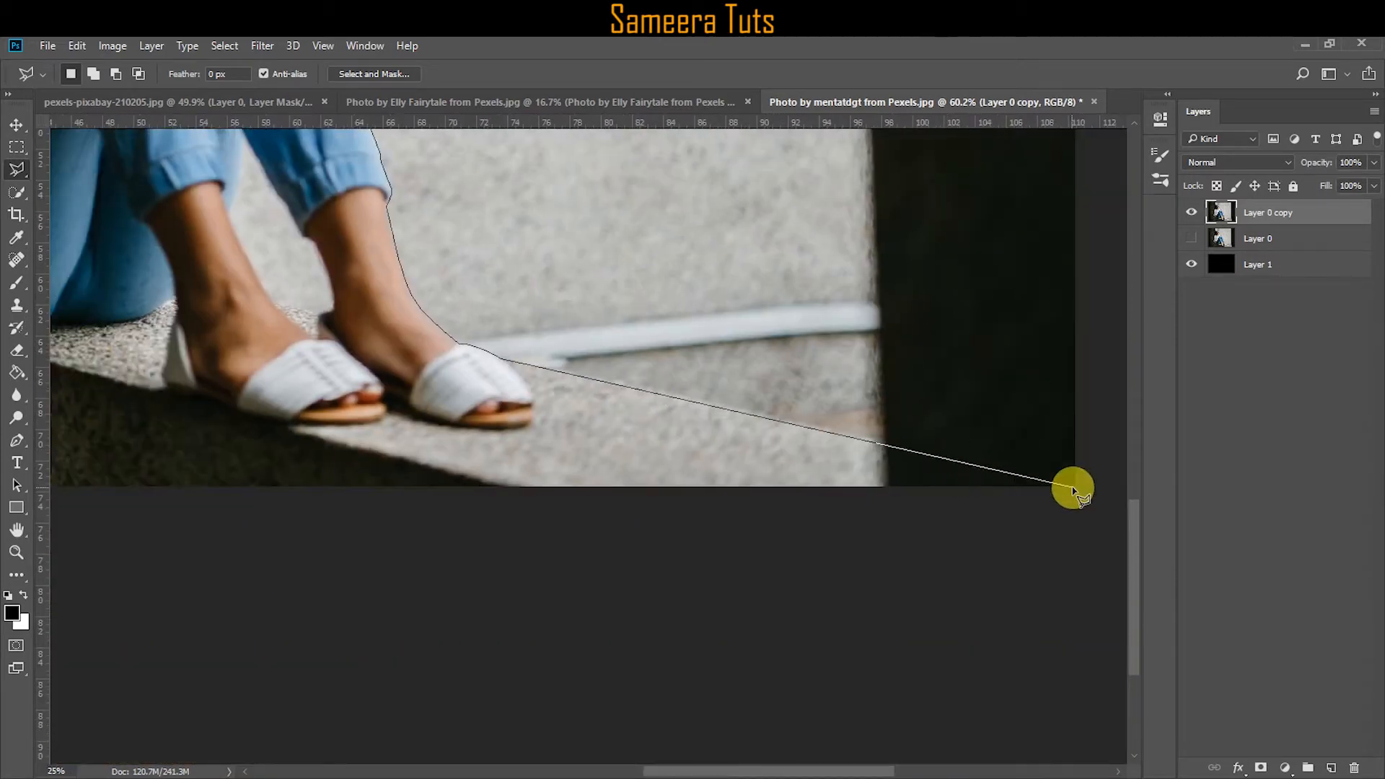
scroll(829, 383, up, 10)
scroll(794, 365, left, 3)
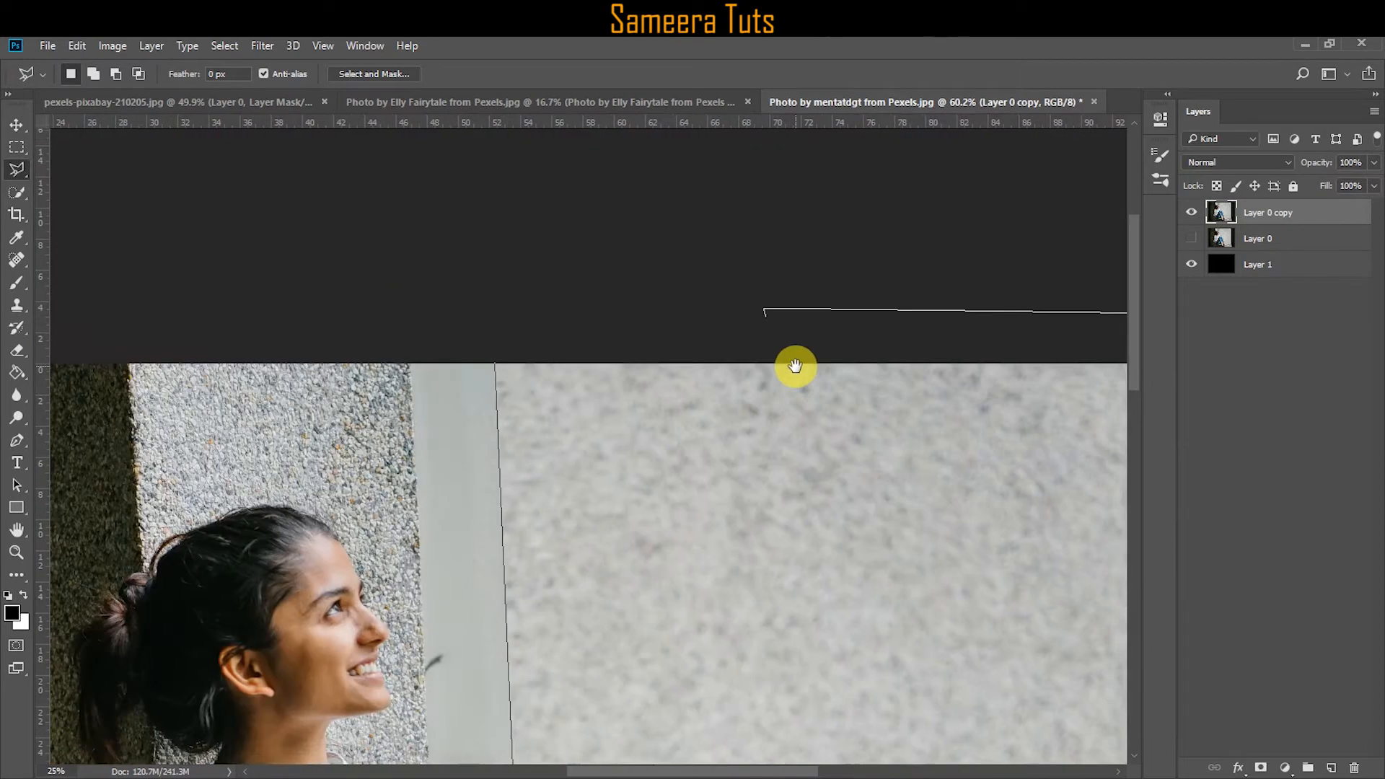
double_click(570, 328)
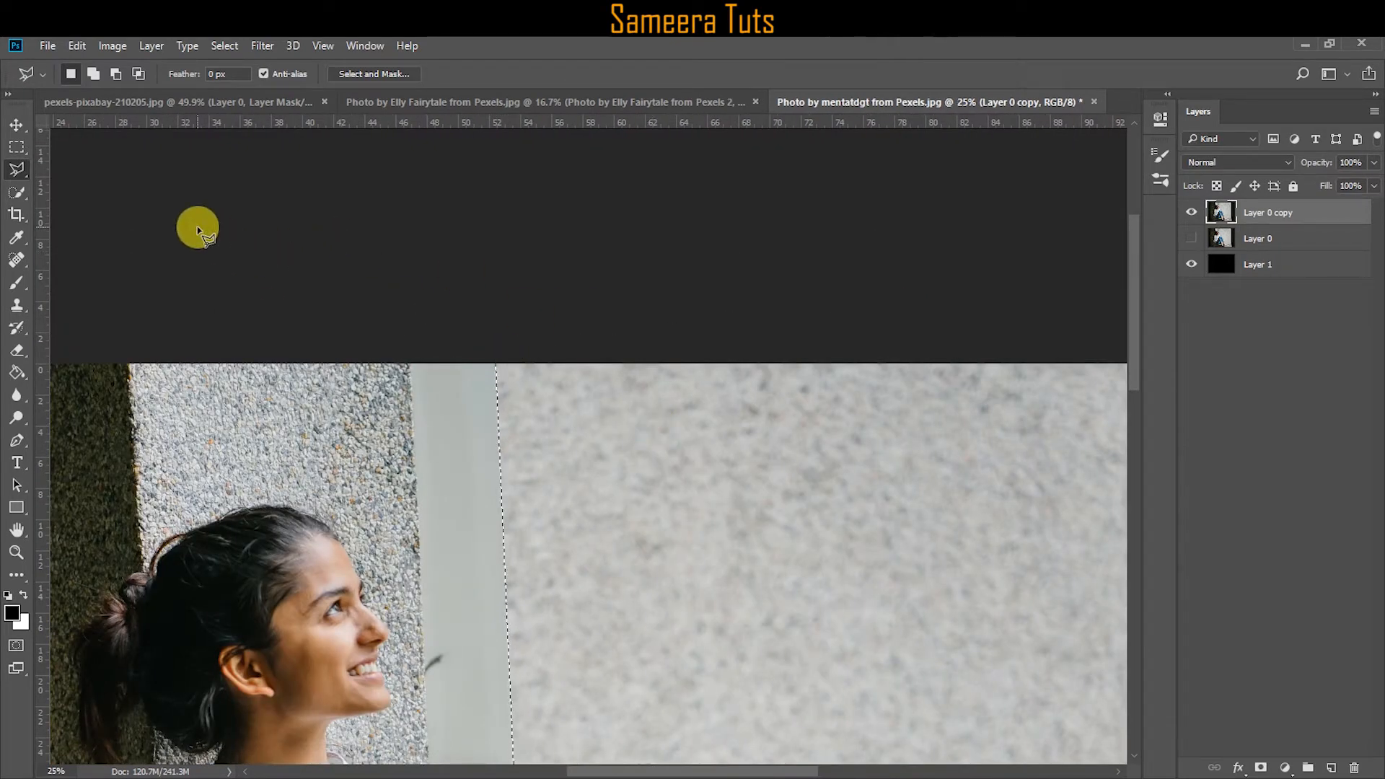
key(Delete)
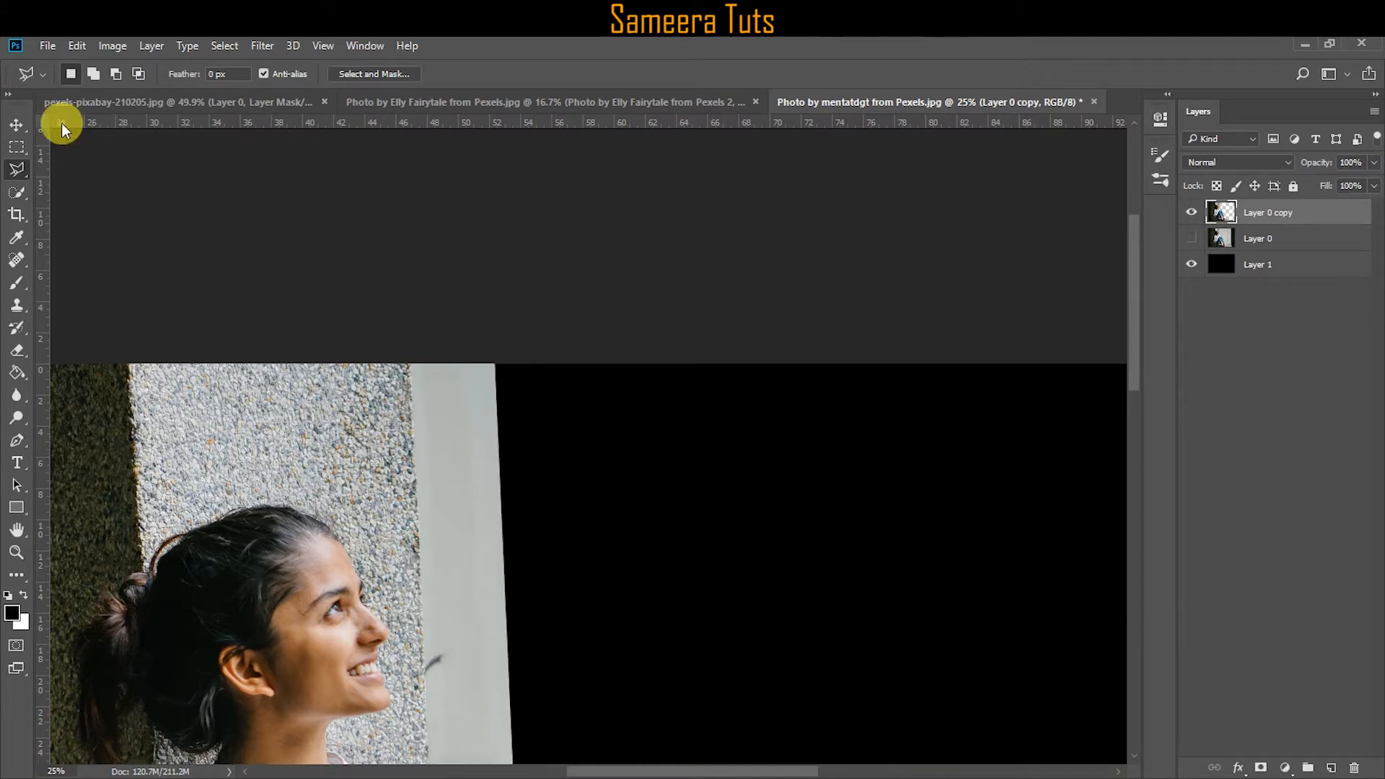
Move the cut-out photo to the left over the black layer.
click(17, 126)
key(ctrl+0)
drag(527, 296, 452, 335)
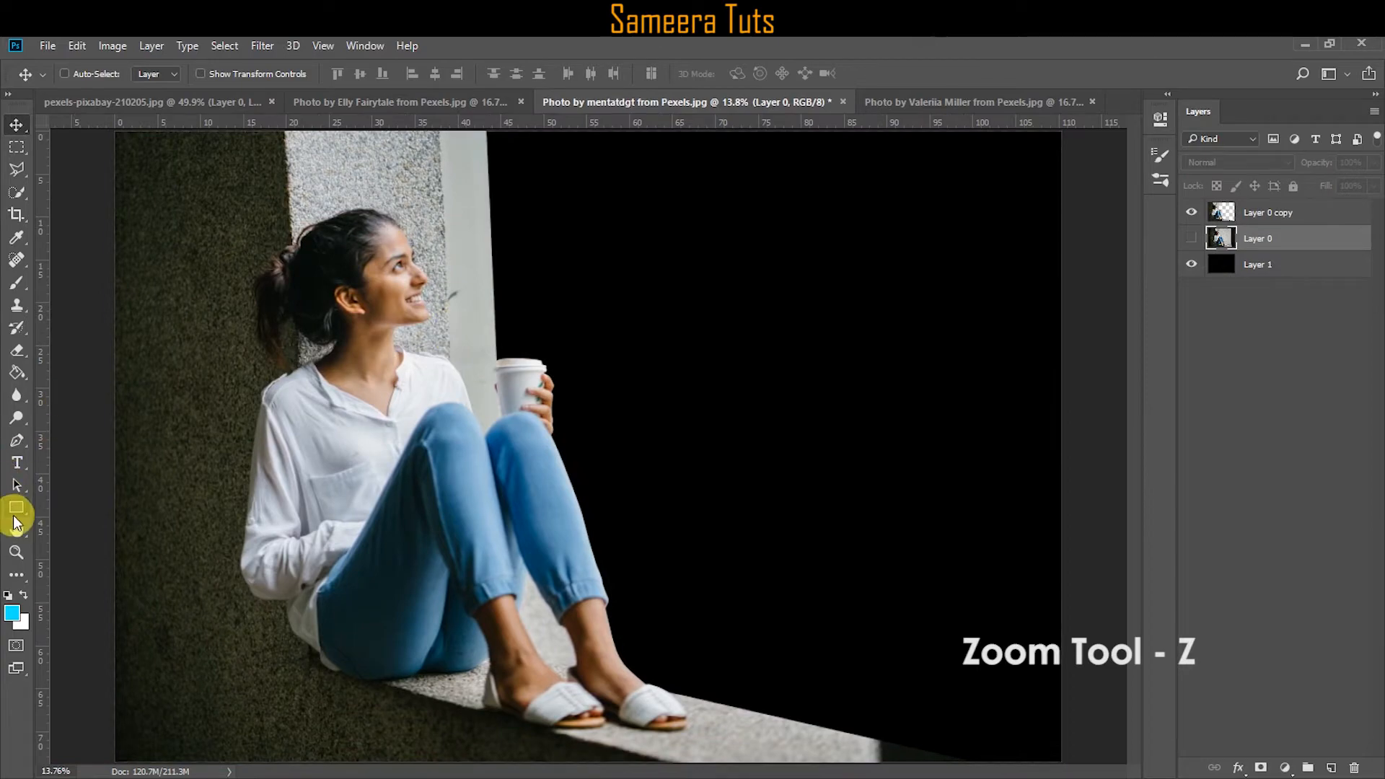
Start a Polygonal Lasso outline at the photo's upper edge, where the pebbled wall meets the grey panel.
click(18, 556)
click(461, 153)
click(423, 144)
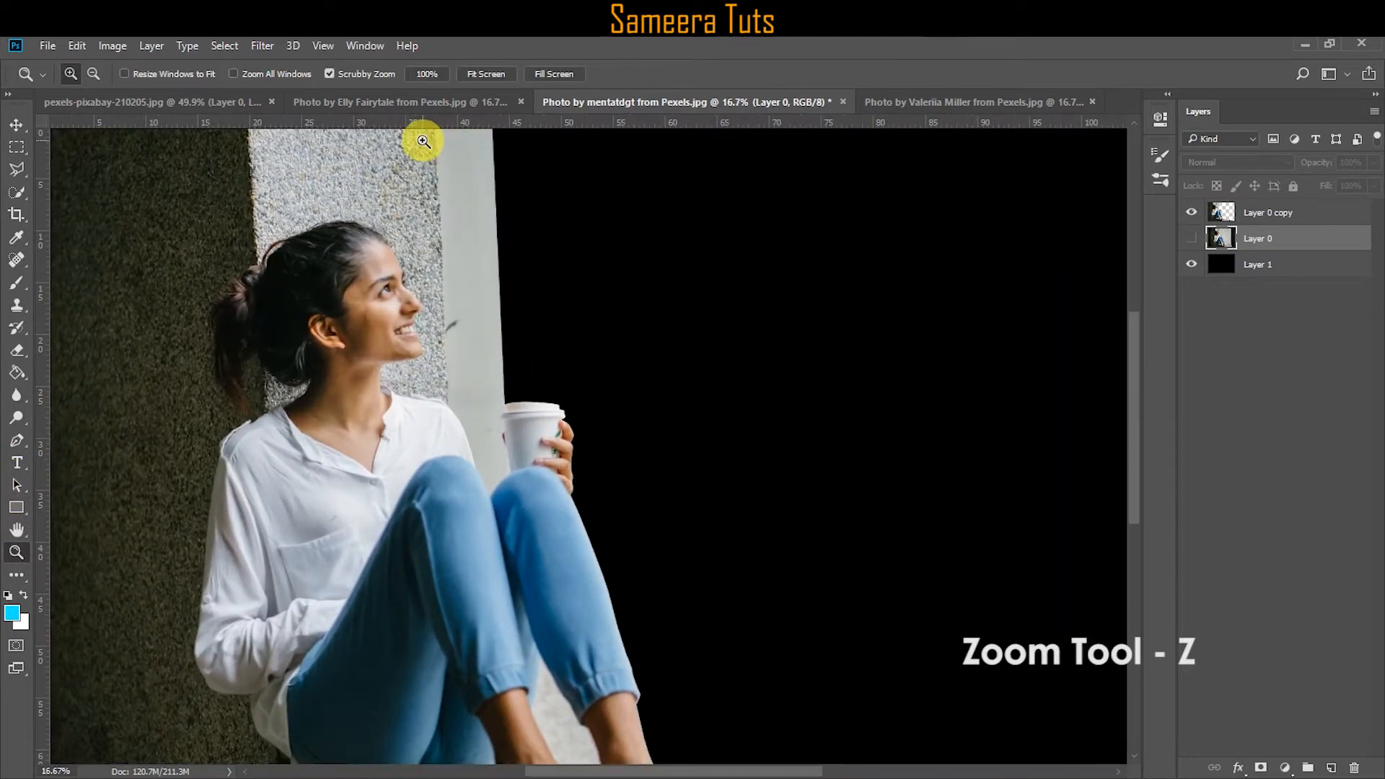
click(421, 150)
click(450, 154)
click(449, 153)
click(449, 153)
click(449, 153)
drag(464, 197, 566, 683)
click(527, 372)
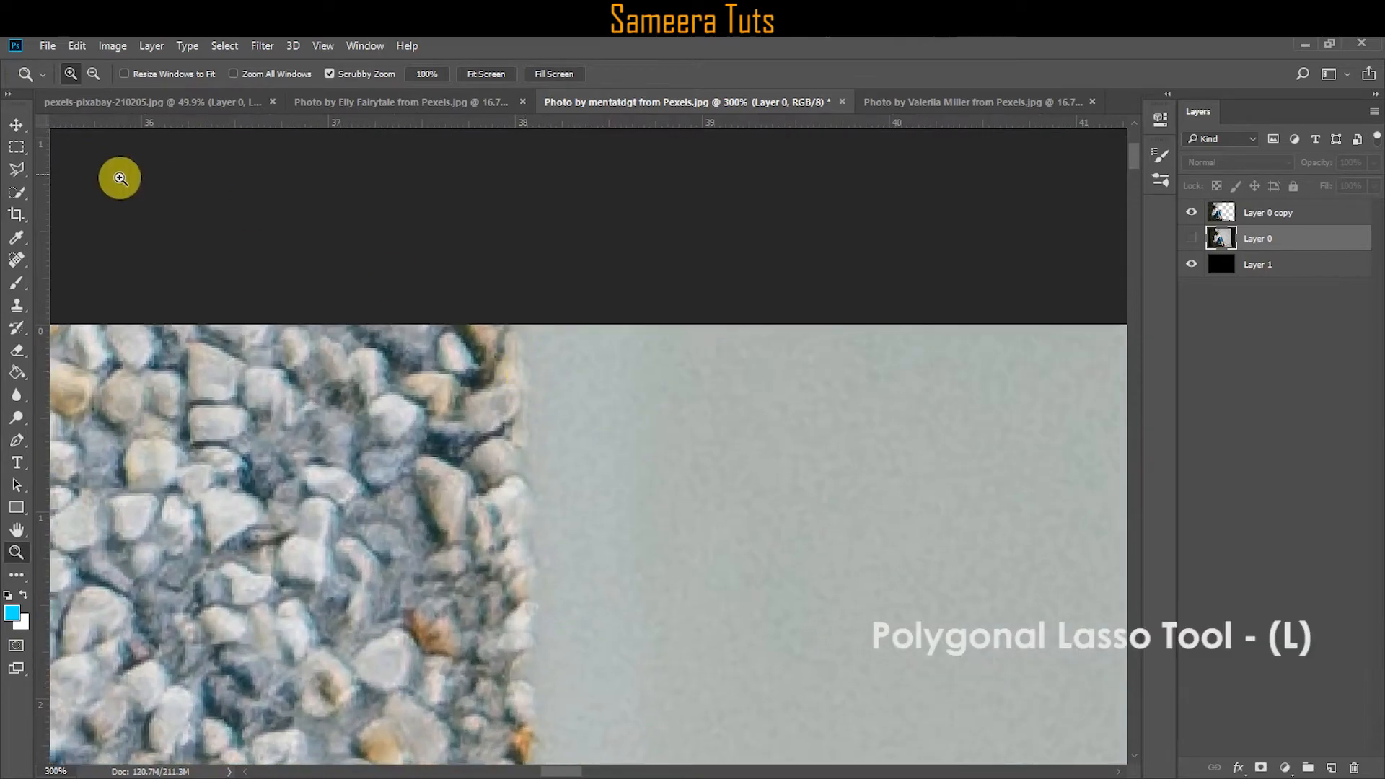
click(16, 170)
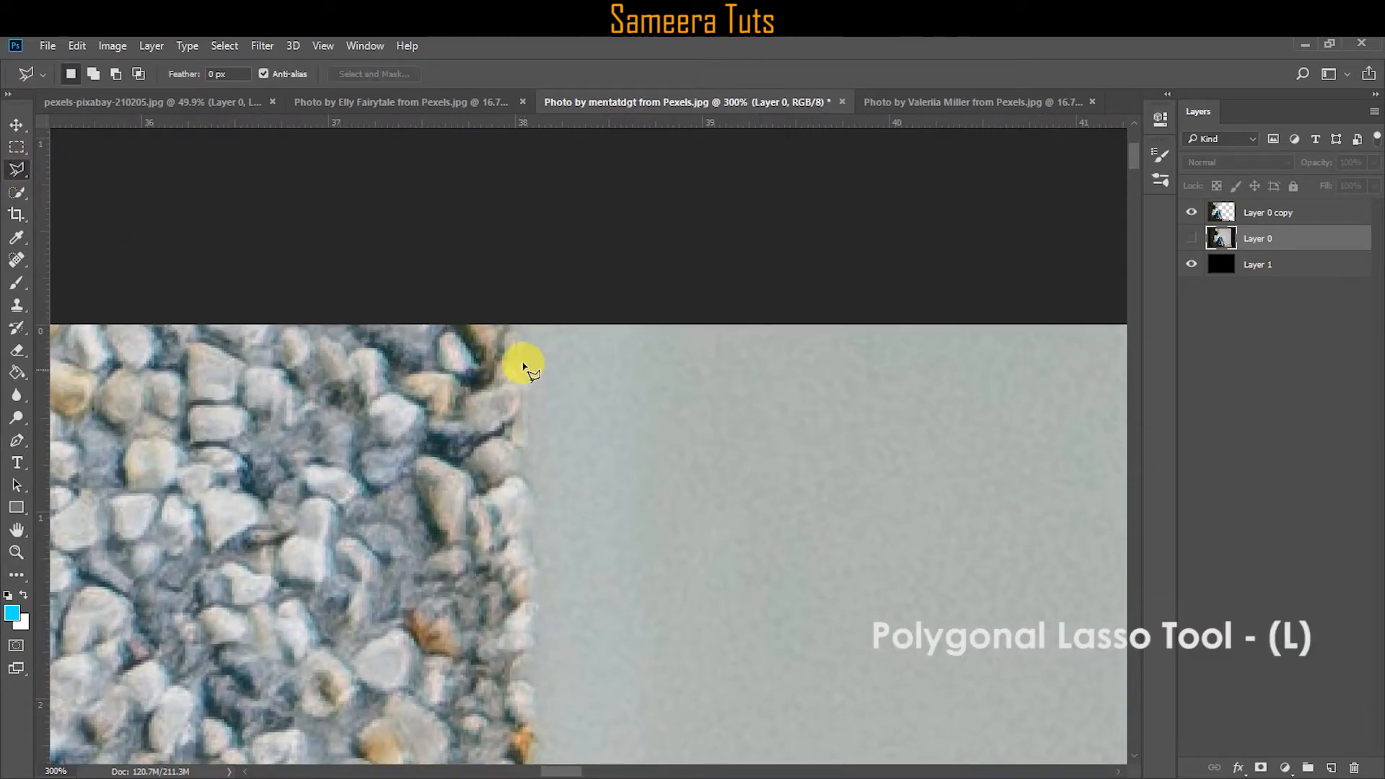
scroll(531, 338, down, 2)
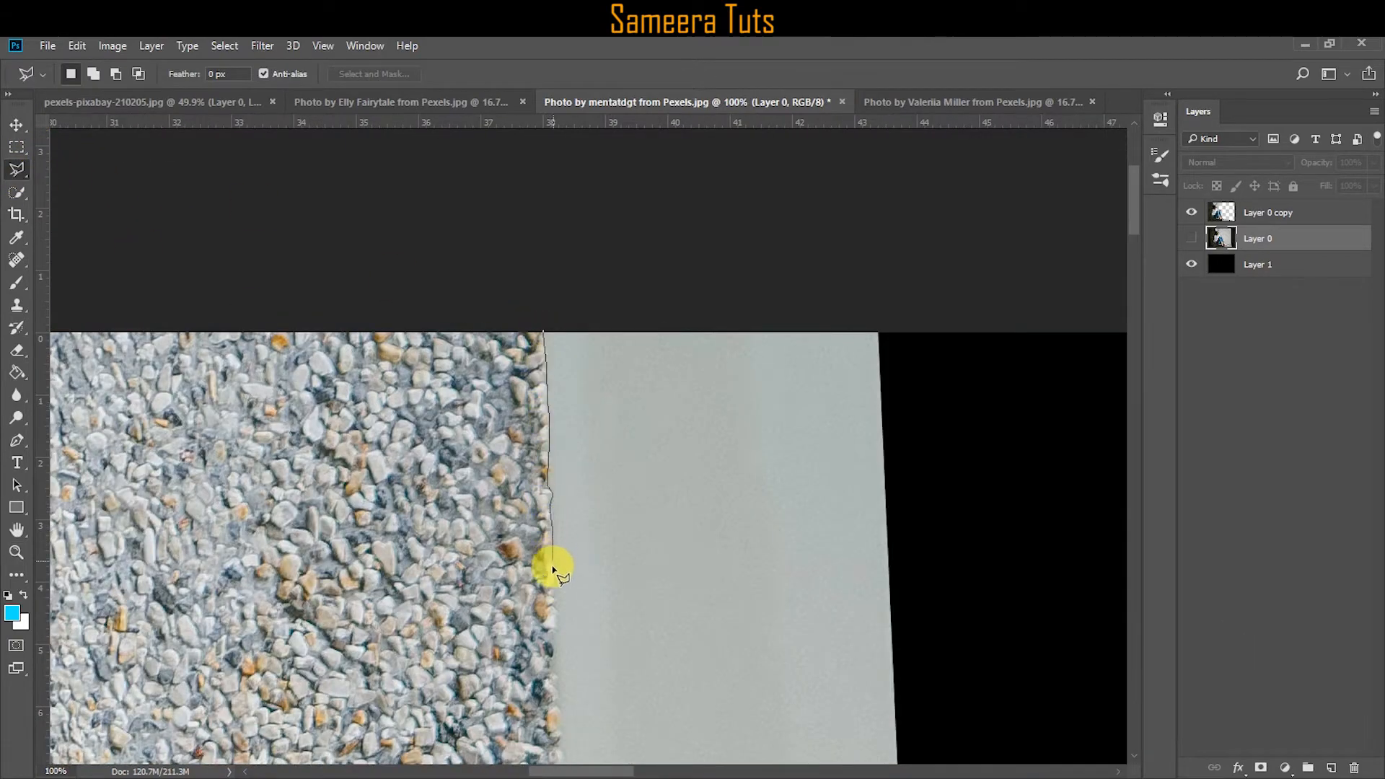
drag(552, 569, 517, 404)
drag(518, 511, 523, 391)
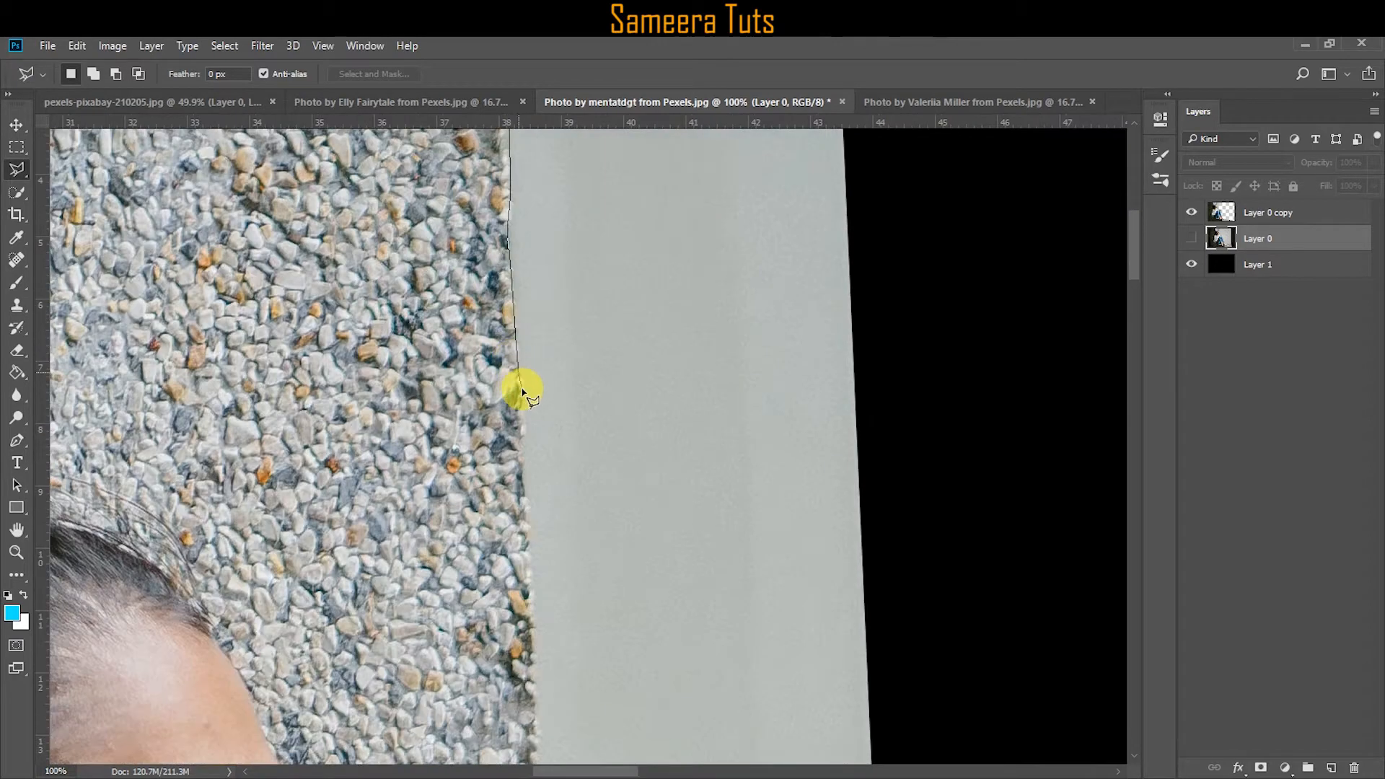
Continue the lasso outline down the pebbled wall's edge to the woman's shirt shoulder.
click(531, 546)
drag(532, 566, 532, 392)
click(531, 528)
click(535, 621)
drag(544, 639, 559, 383)
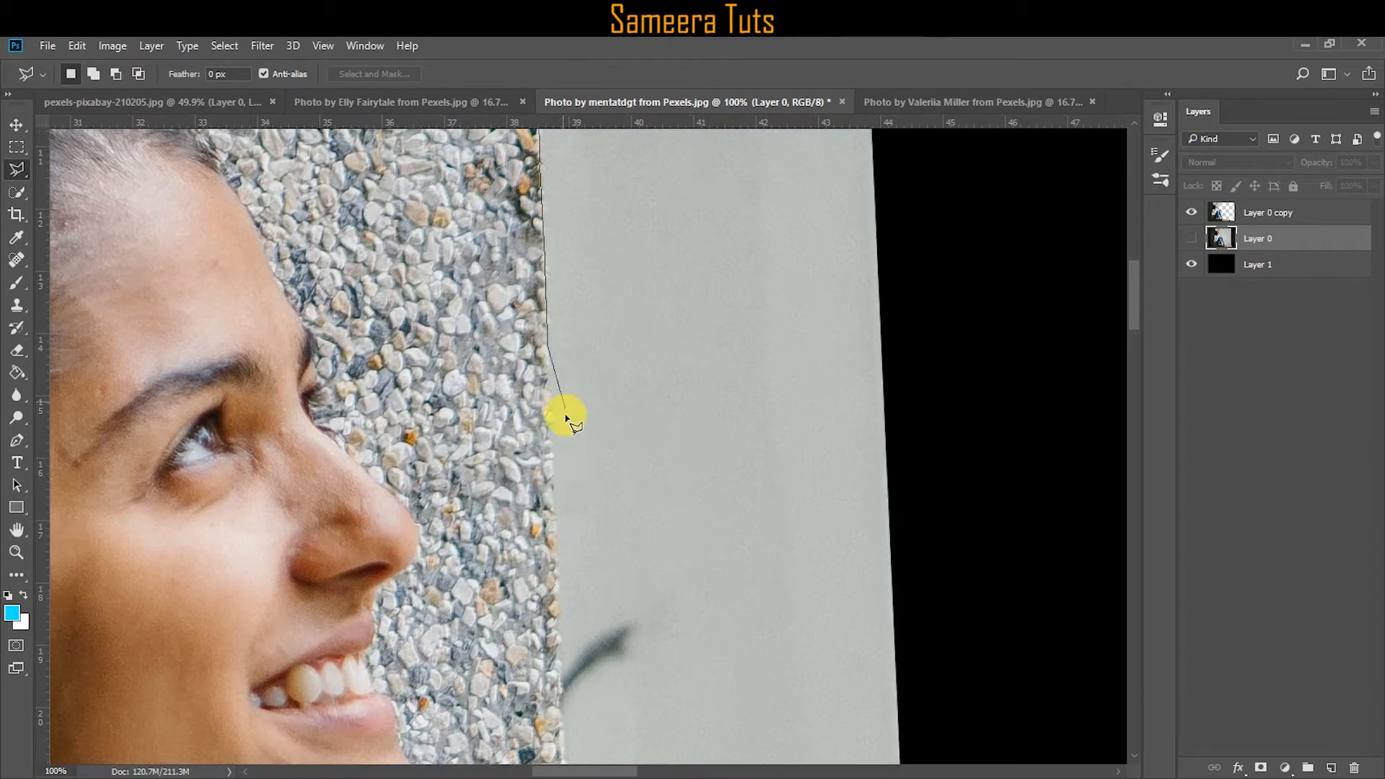
click(557, 619)
drag(558, 622, 559, 345)
click(564, 455)
click(566, 533)
mouse_move(569, 535)
mouse_down()
mouse_move(587, 439)
mouse_move(571, 291)
mouse_up()
click(577, 491)
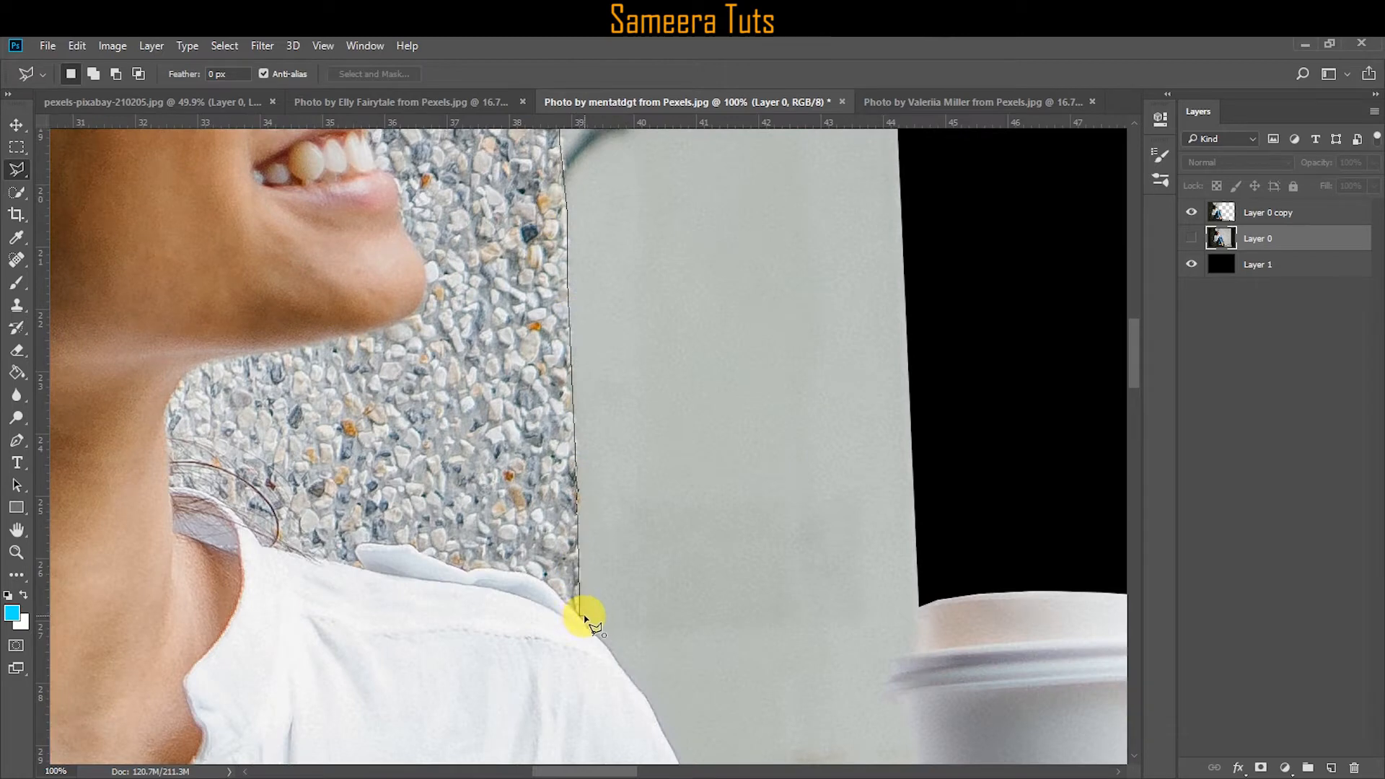
Trace the outline along the edge of the white shirt from the shoulder down to the knee.
scroll(585, 618, up, 1)
drag(584, 618, 541, 363)
click(626, 490)
drag(658, 568, 517, 303)
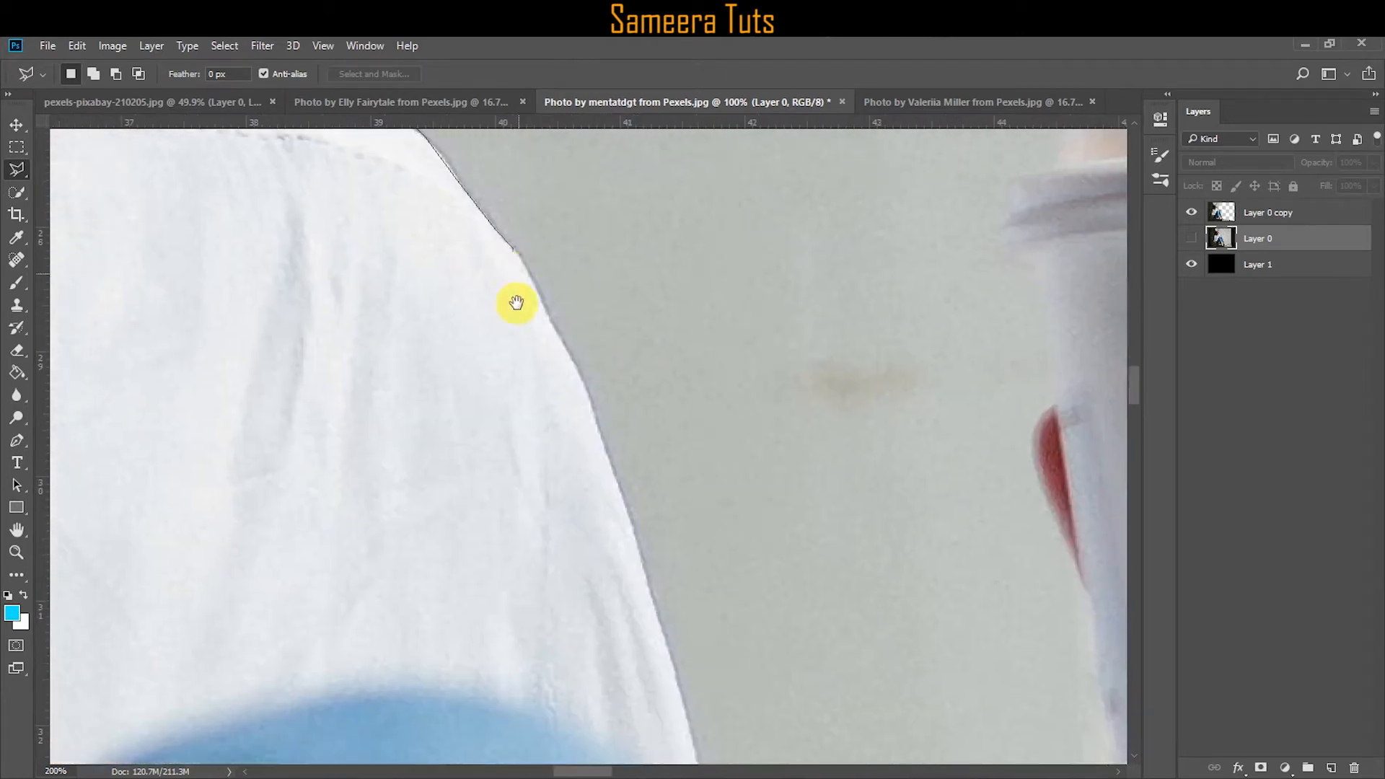
click(631, 530)
drag(631, 531, 539, 320)
drag(581, 473, 548, 274)
click(587, 418)
Trace the outline down into the gap between the knees and up the second knee to the cup.
click(627, 468)
click(671, 546)
drag(673, 555, 604, 331)
click(681, 526)
click(810, 331)
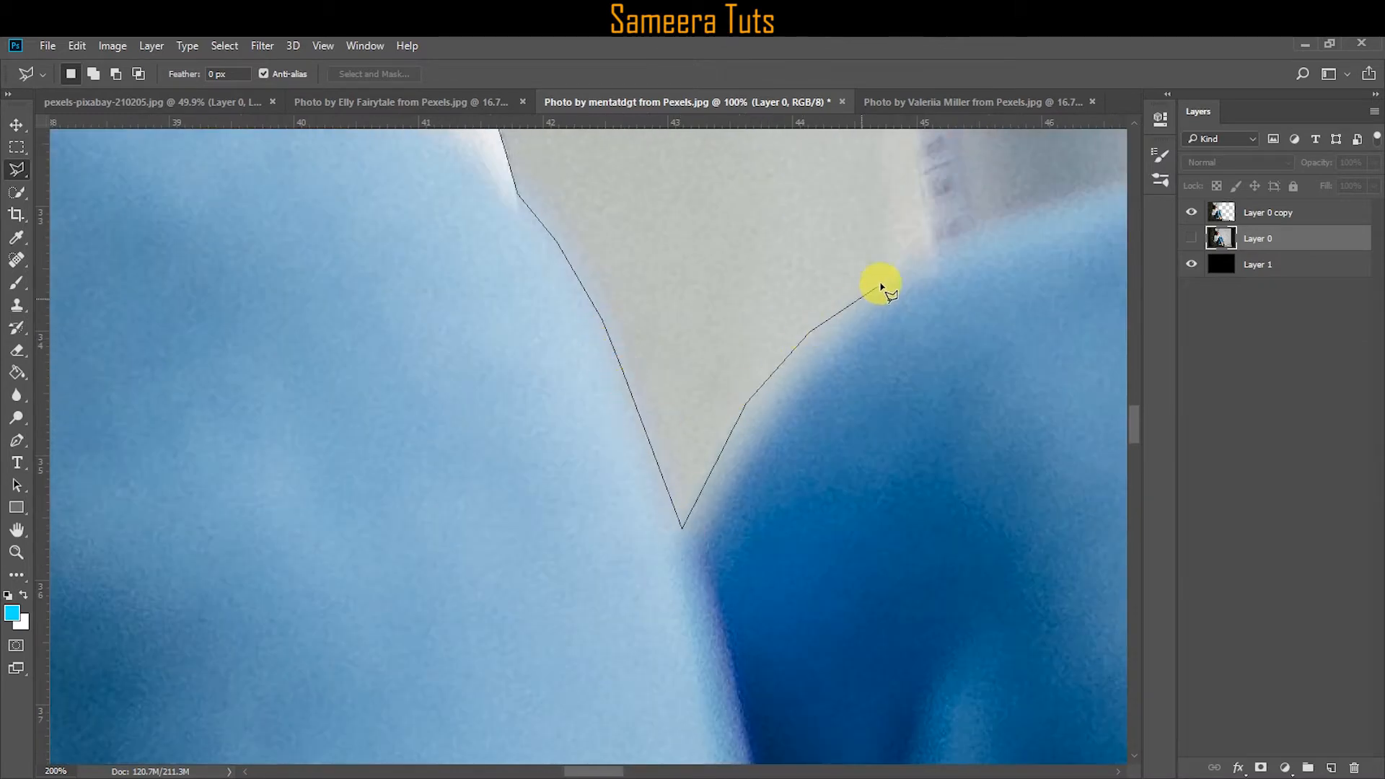
click(932, 240)
Trace the outline up the cup's left side and lid, and close the selection around the grey panel.
drag(932, 241, 708, 651)
click(626, 182)
drag(626, 182, 593, 579)
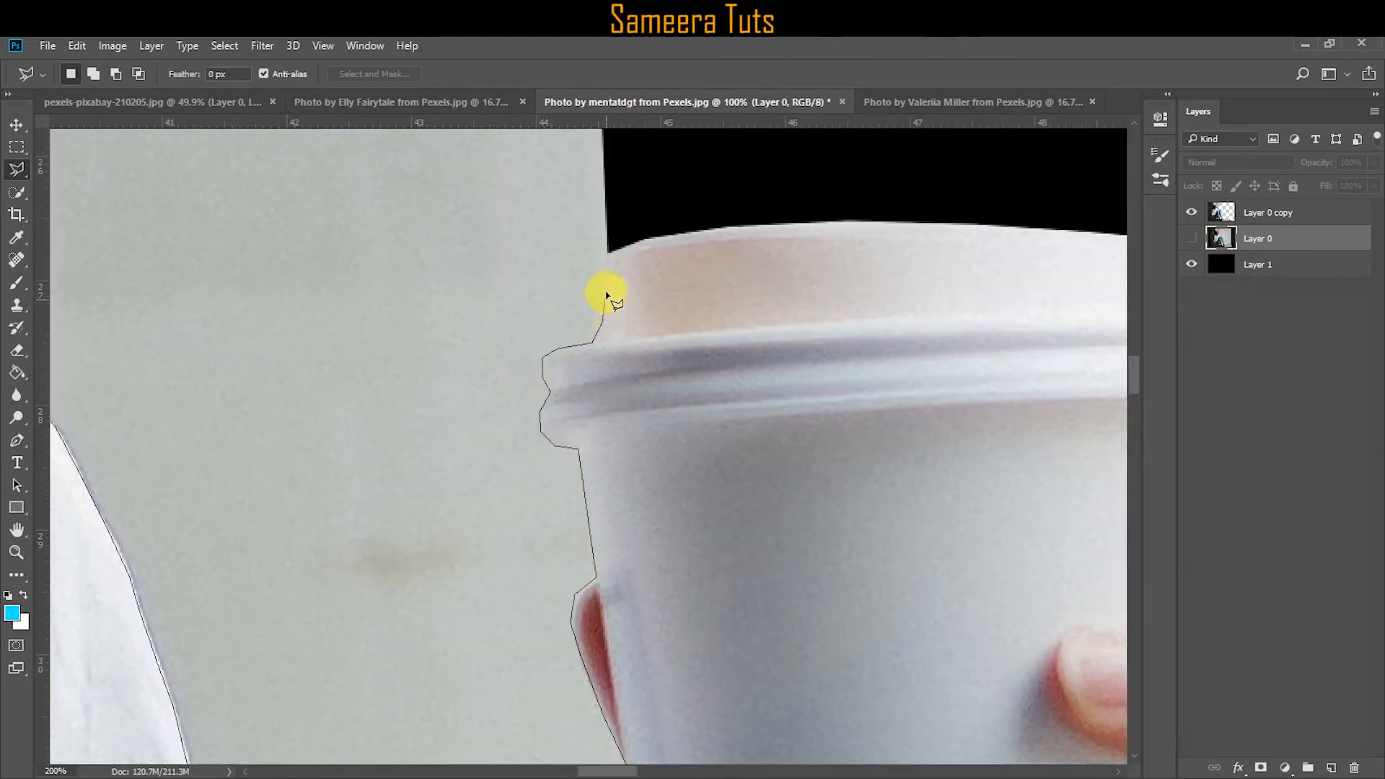
click(612, 249)
mouse_move(611, 249)
mouse_down()
mouse_move(603, 368)
mouse_move(670, 332)
mouse_move(611, 303)
mouse_move(633, 298)
mouse_up()
click(502, 301)
click(19, 127)
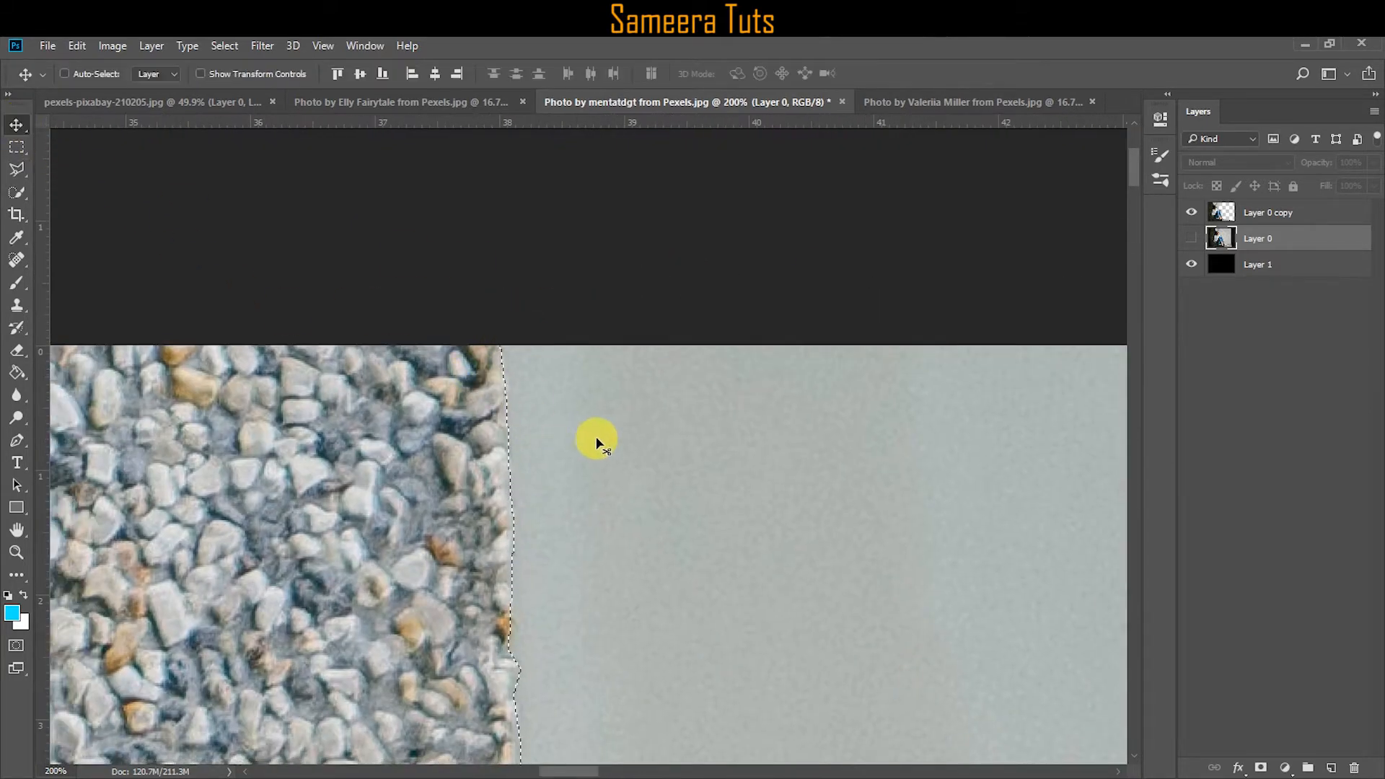
Delete the selected grey wall area from Layer 0 copy and clear the selection.
click(1226, 214)
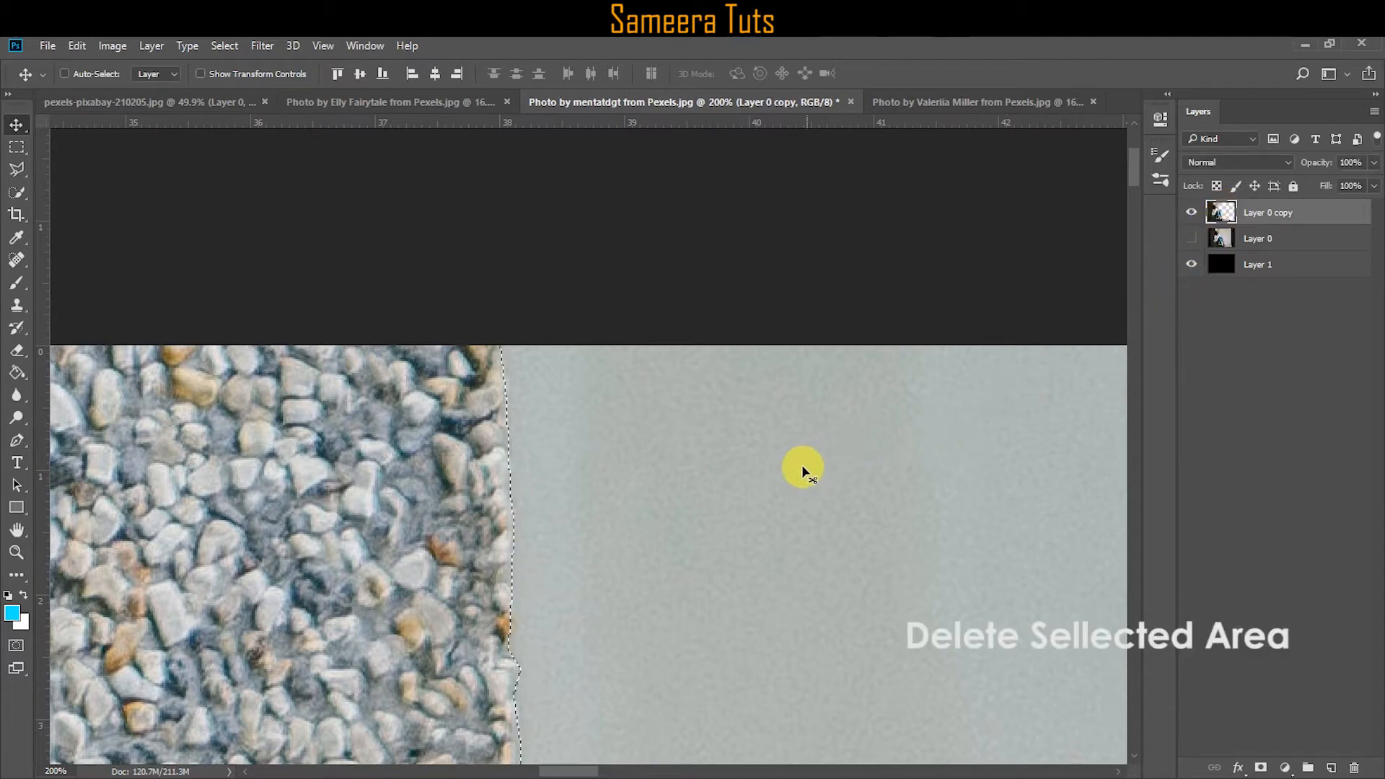
key(Delete)
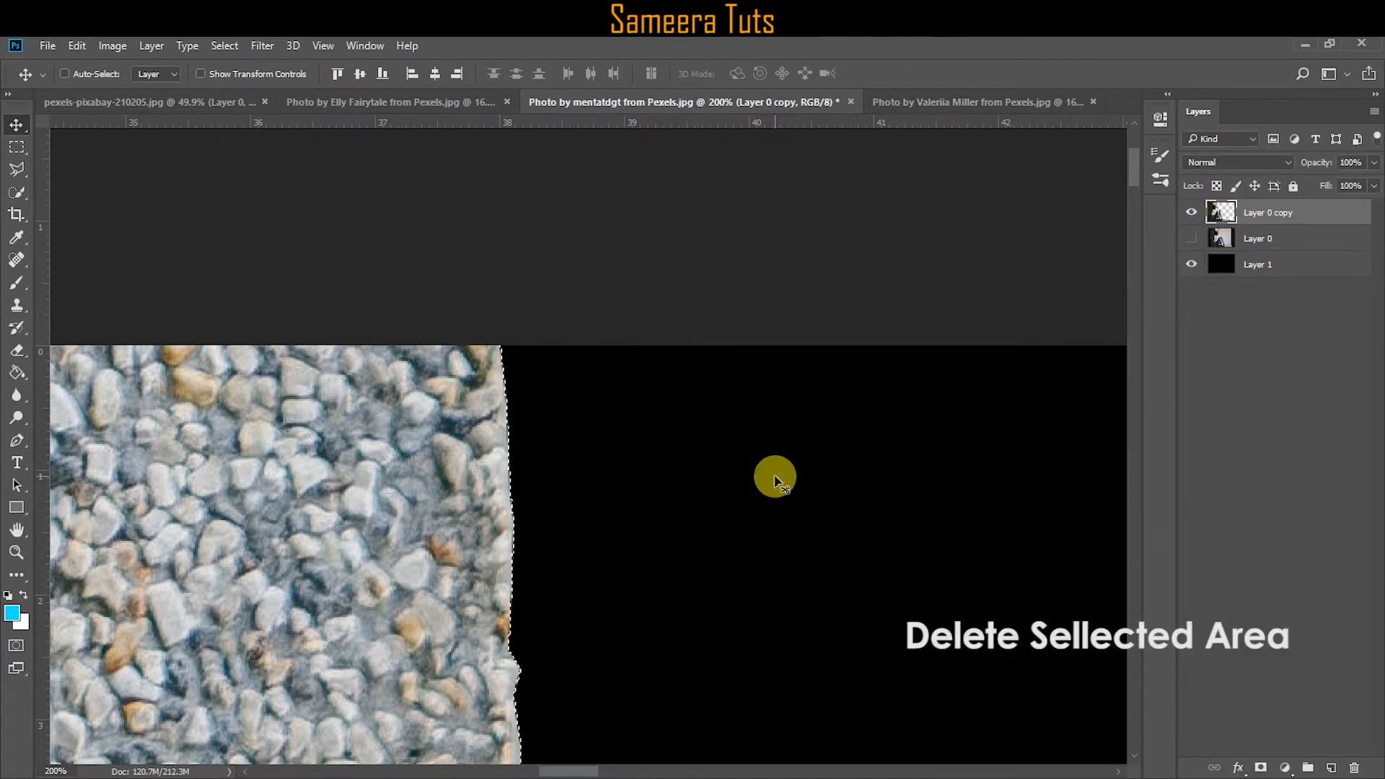
key(ctrl+d)
key(ctrl+0)
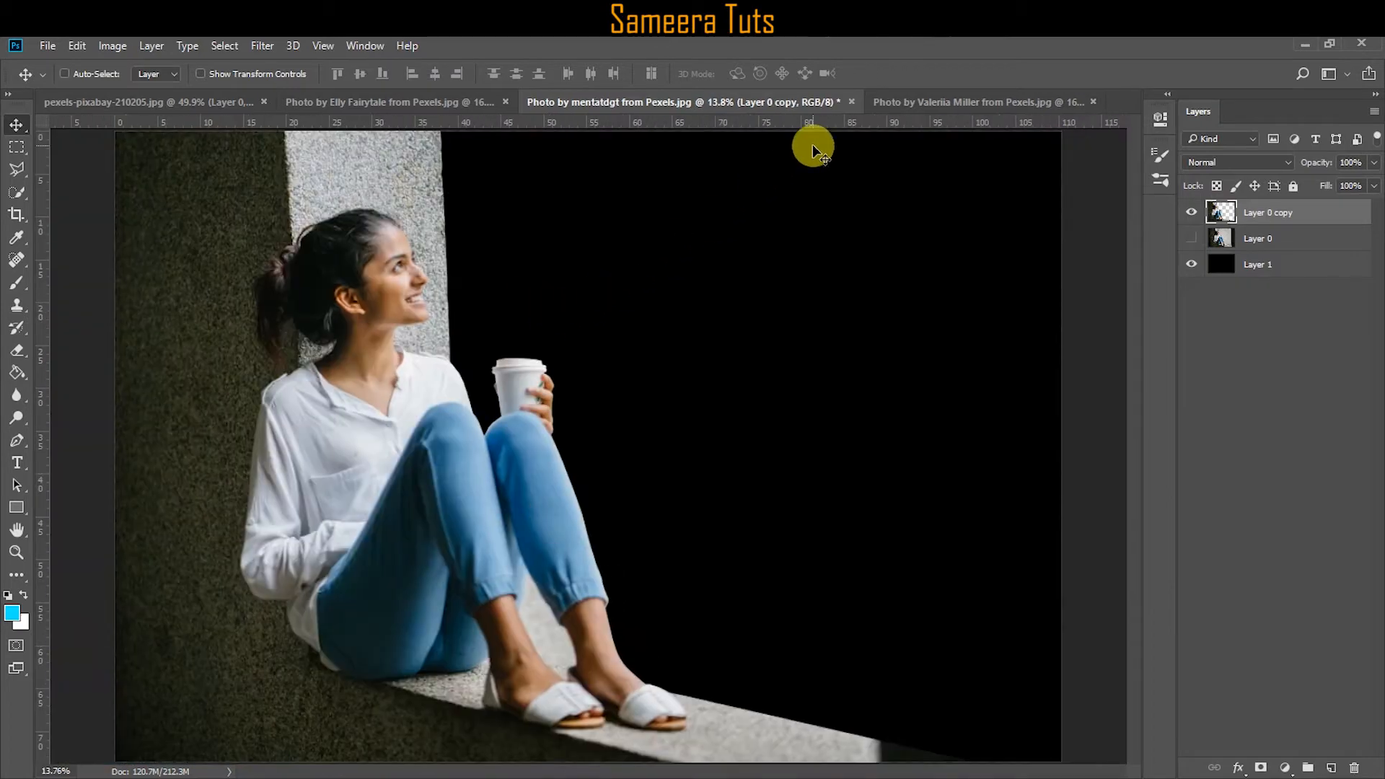
Switch to the sea turtle photo, unlock its background layer and place a new cyan-filled layer beneath it.
click(902, 105)
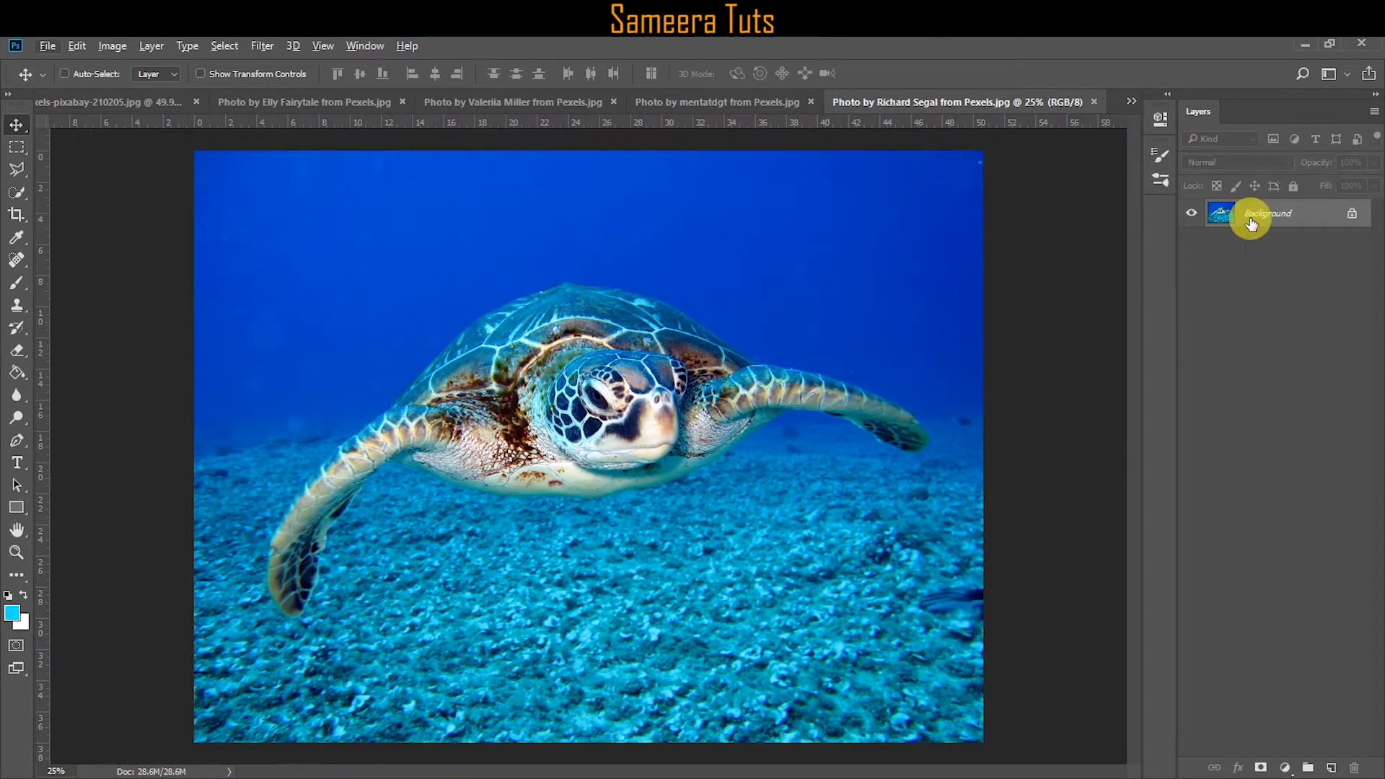
click(1351, 216)
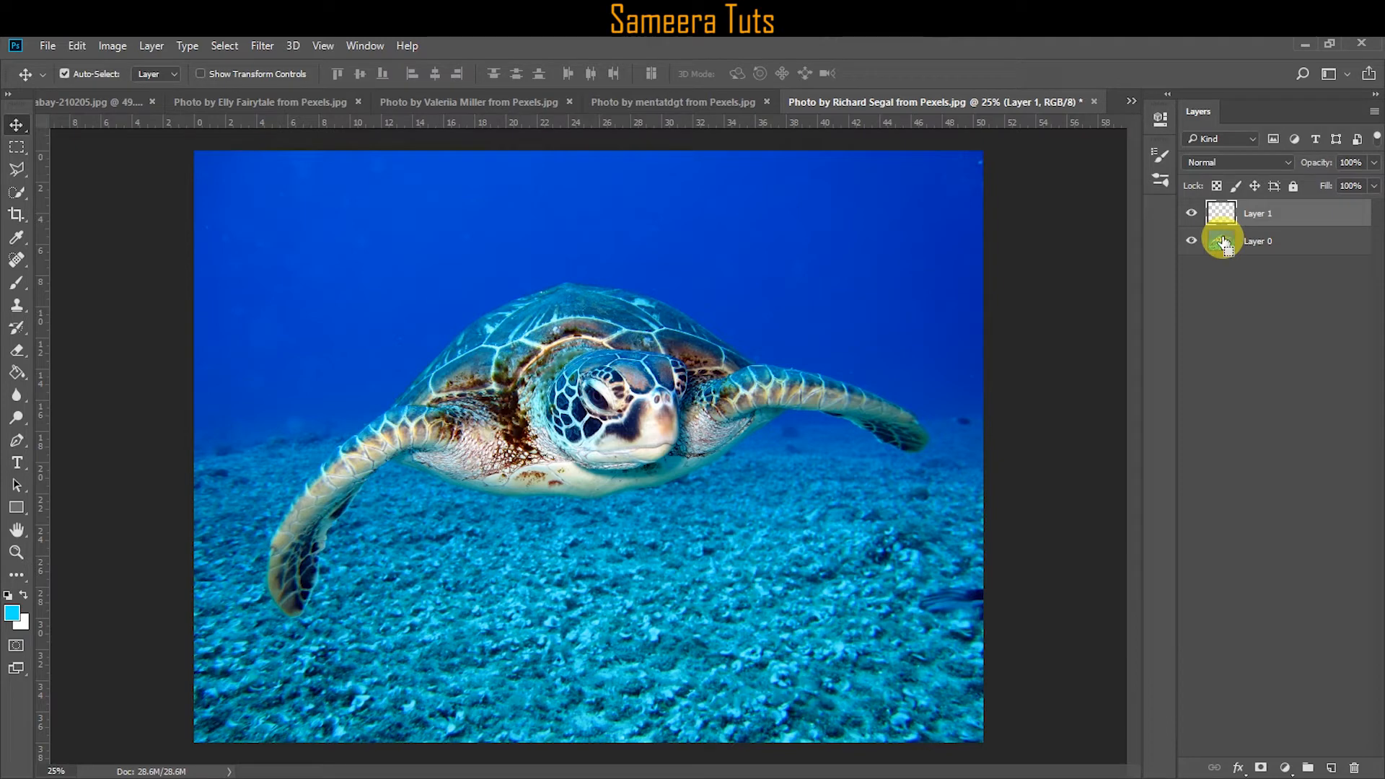
drag(1224, 220, 1224, 253)
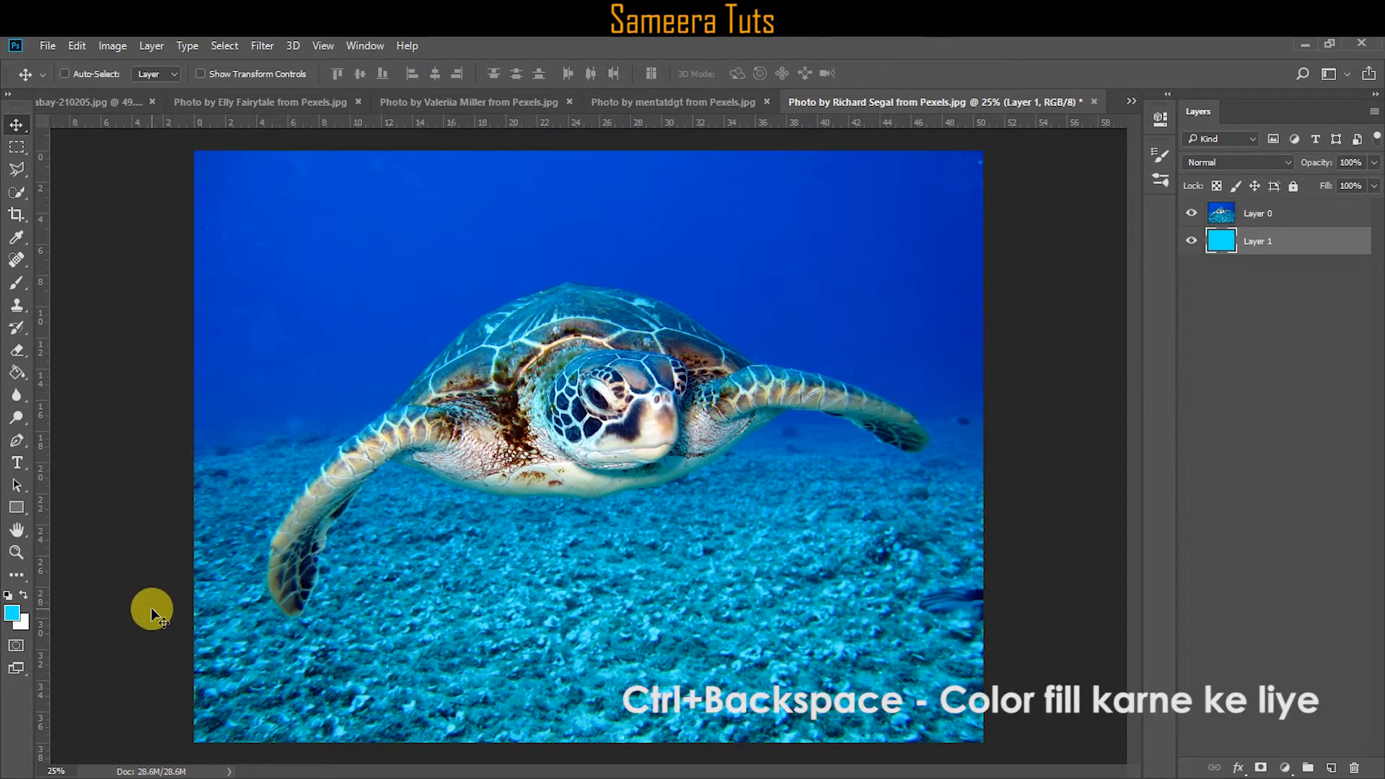
Add a layer mask to the turtle layer and start painting black with the Brush at the inner bend of the long front flipper.
click(1249, 215)
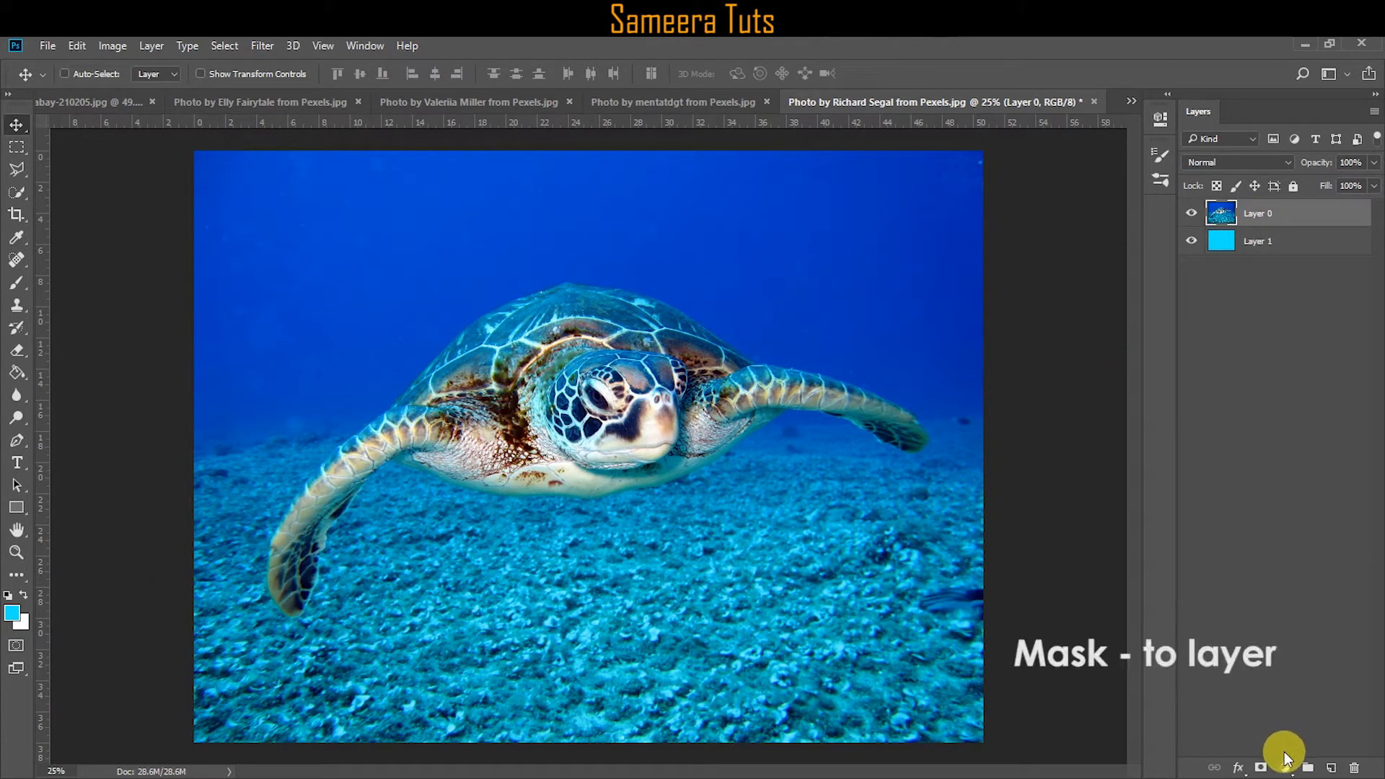
click(1261, 768)
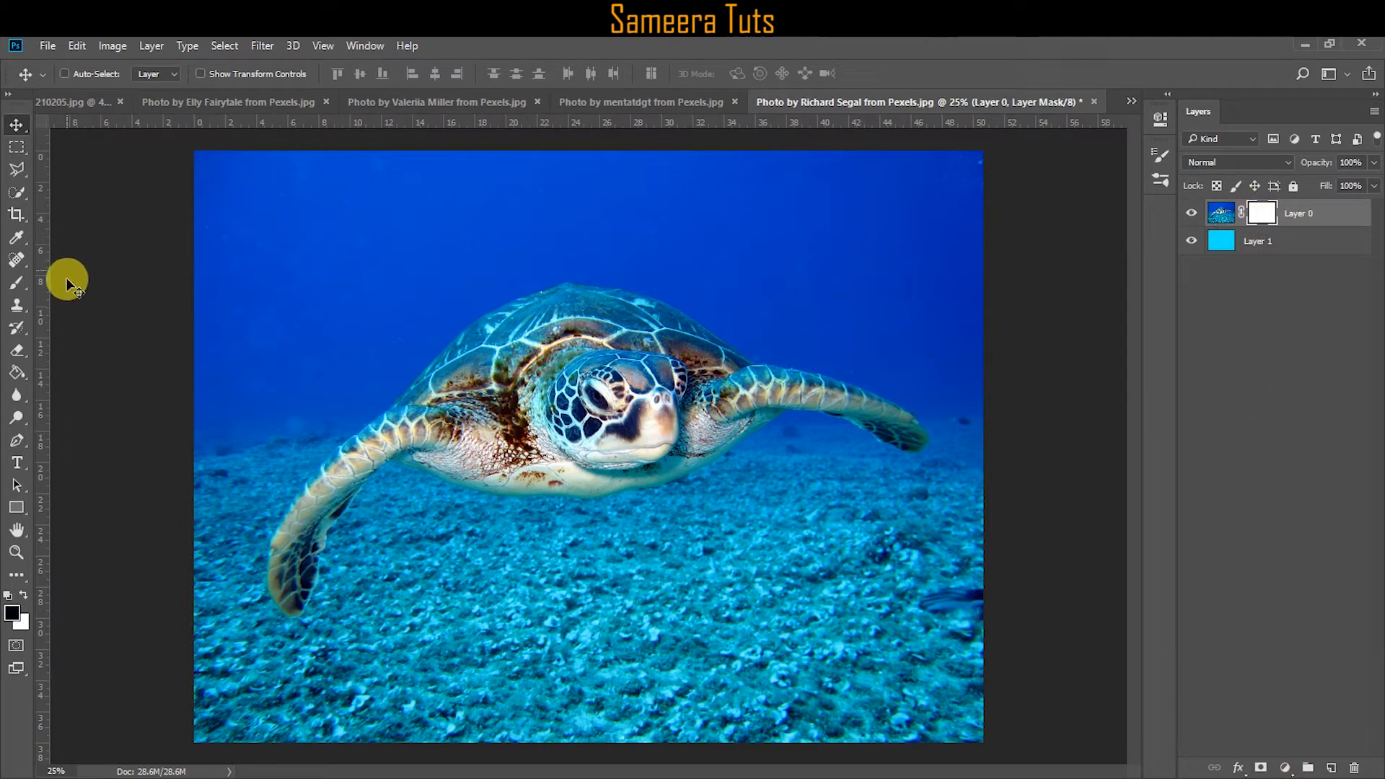
click(19, 285)
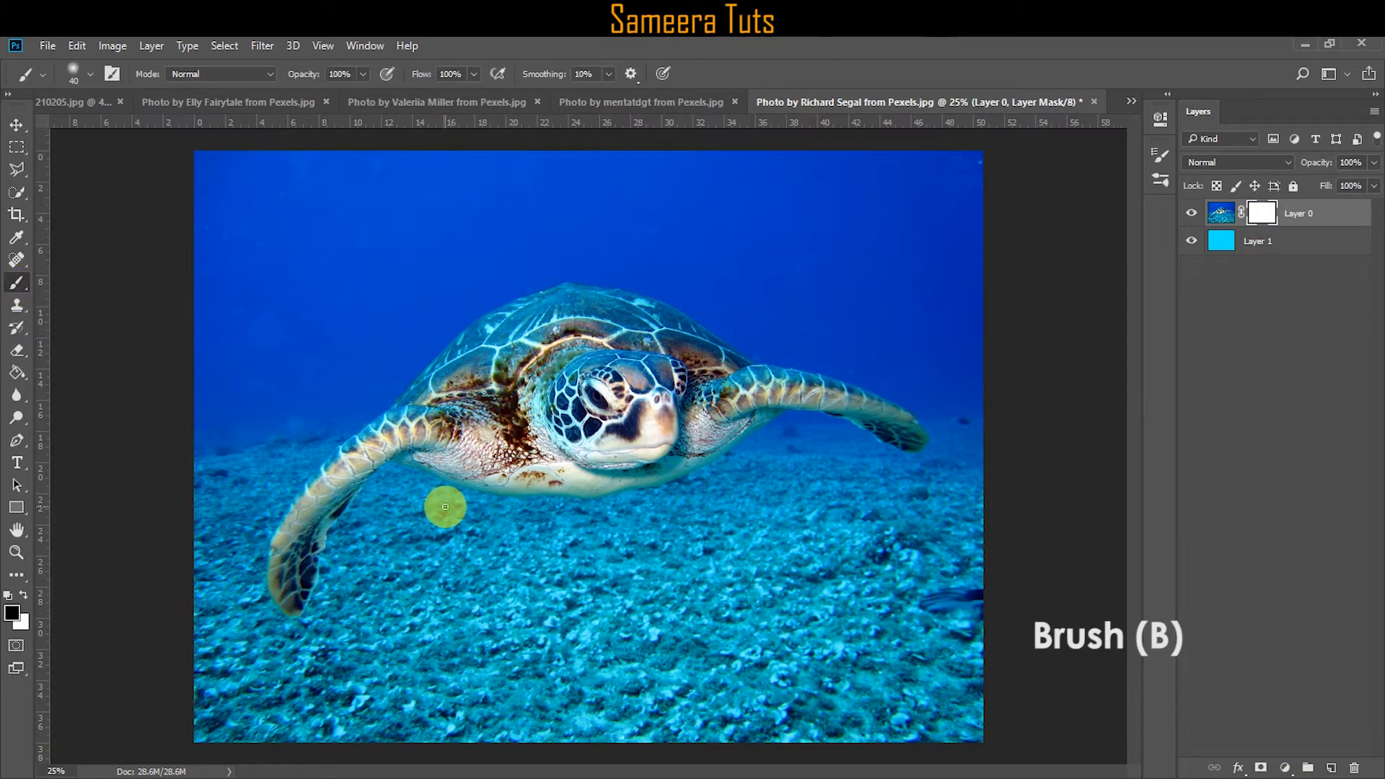
scroll(401, 465, up, 4)
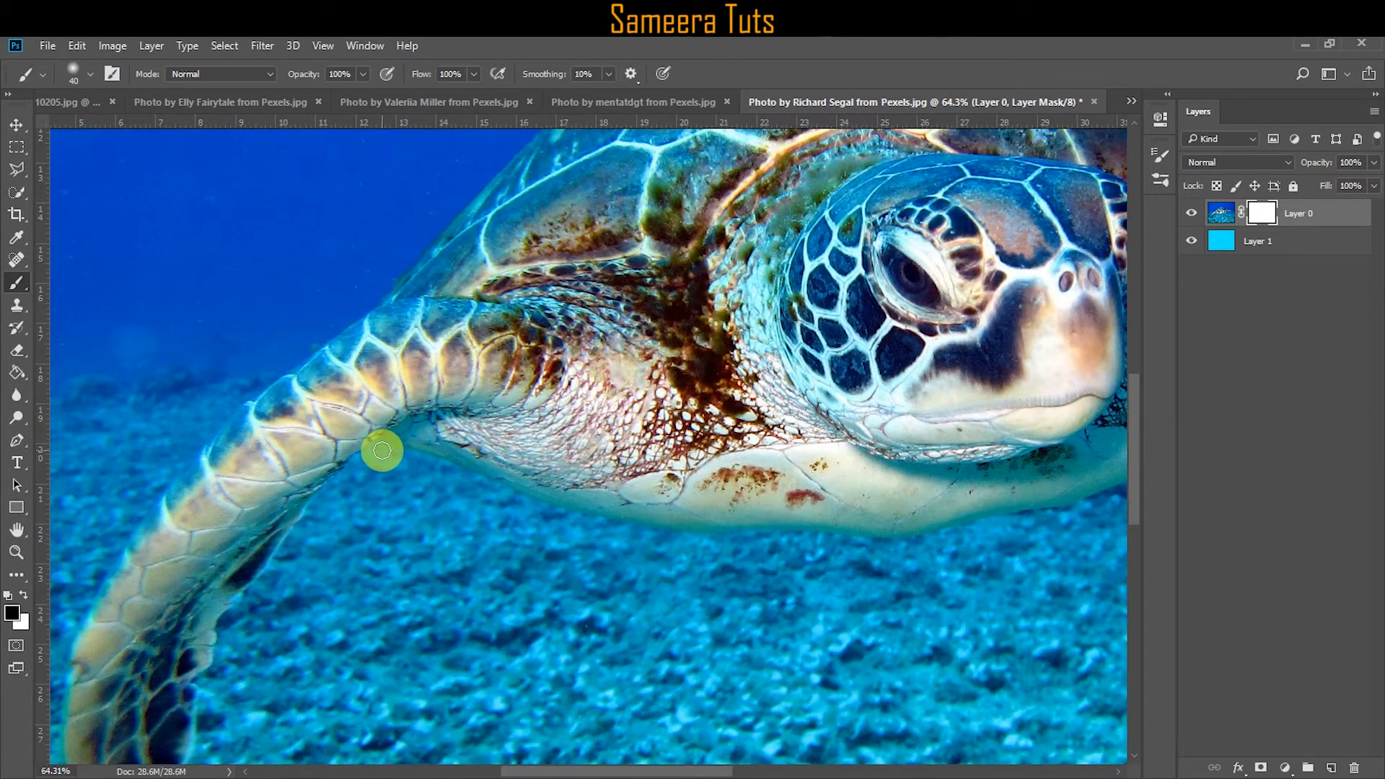
drag(371, 460, 326, 510)
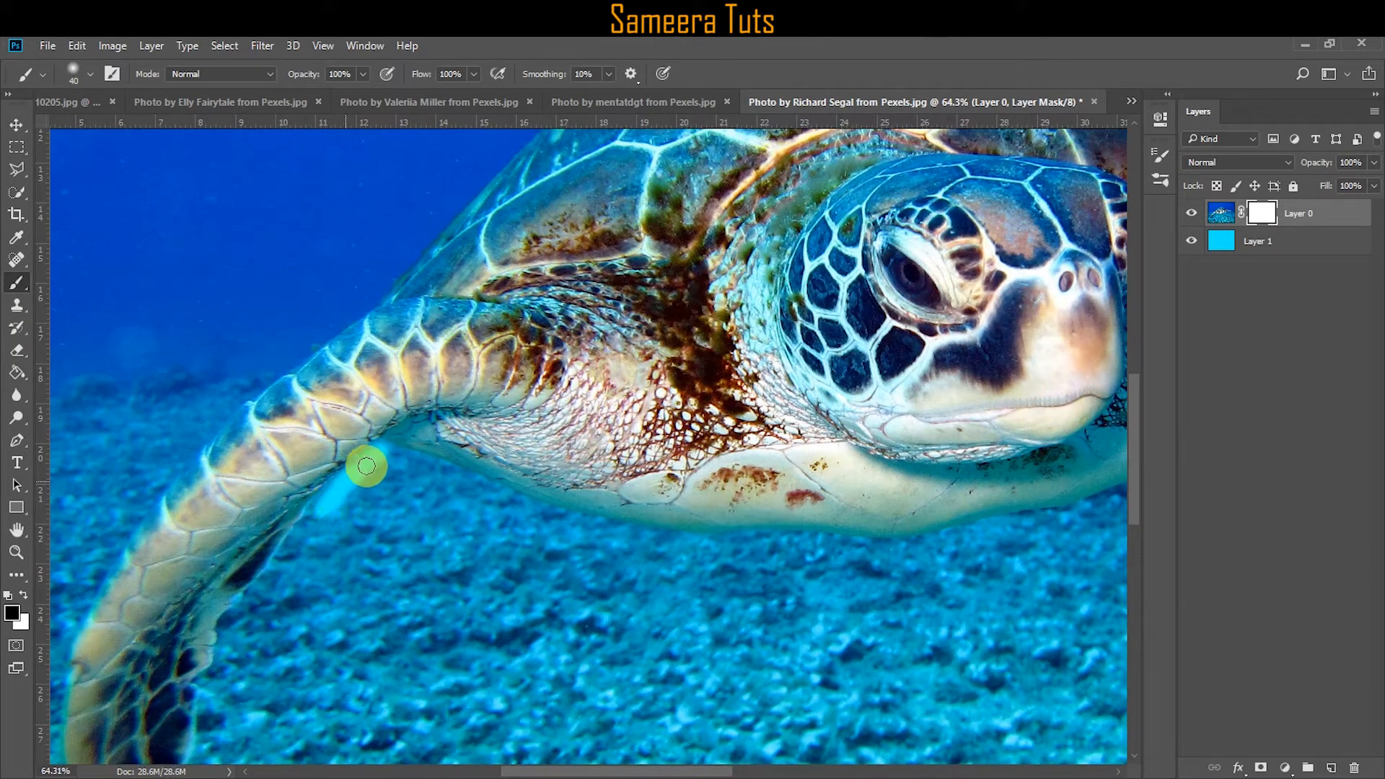
Replace the fill of the cyan layer beneath the turtle with black (000000).
click(1256, 242)
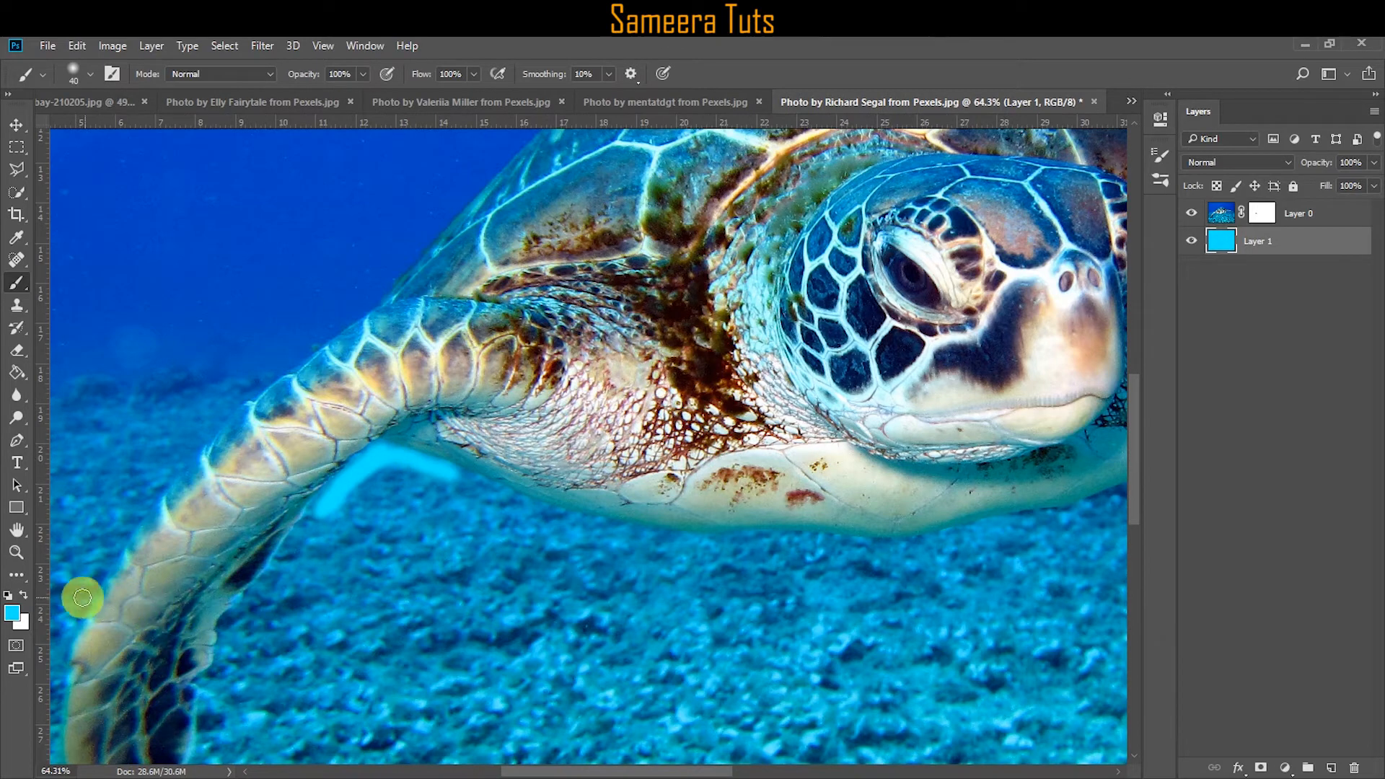
click(12, 615)
click(793, 585)
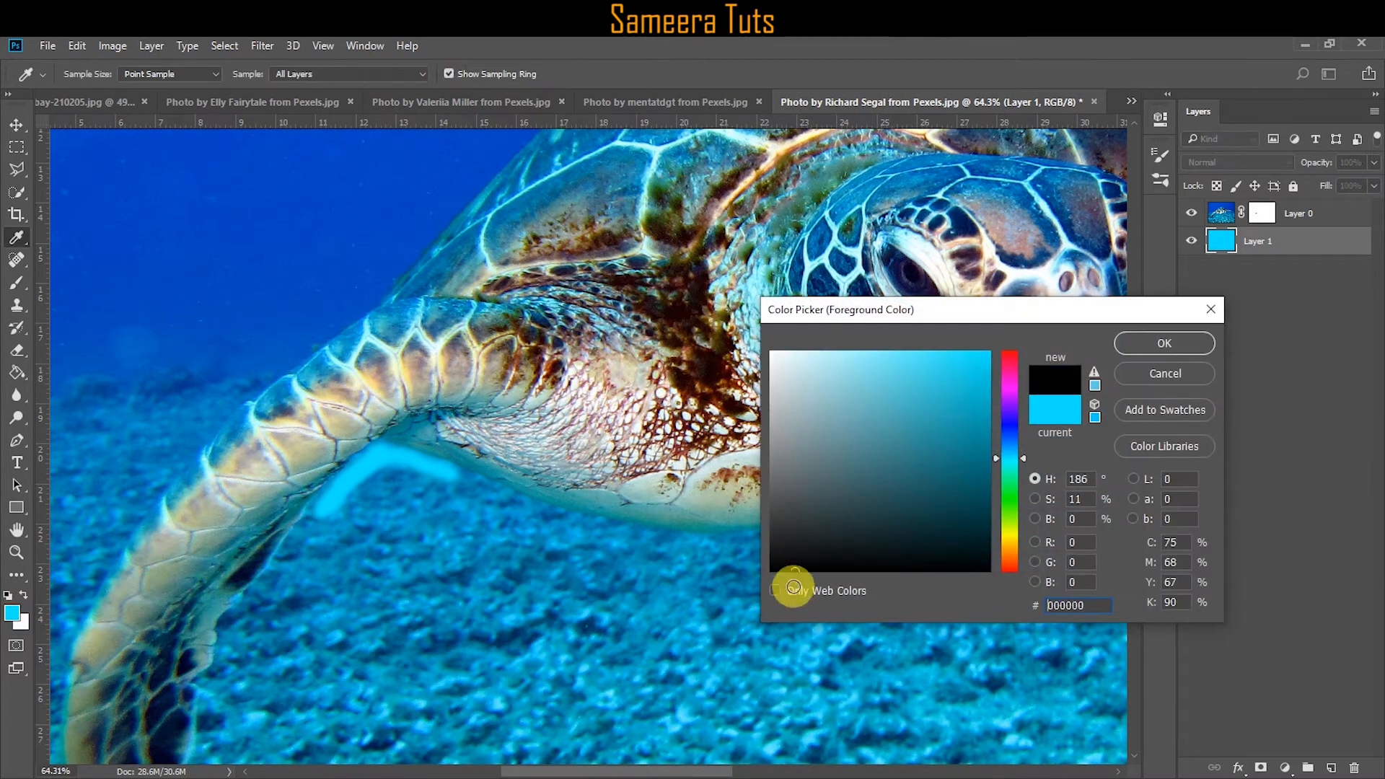
click(1164, 343)
key(b)
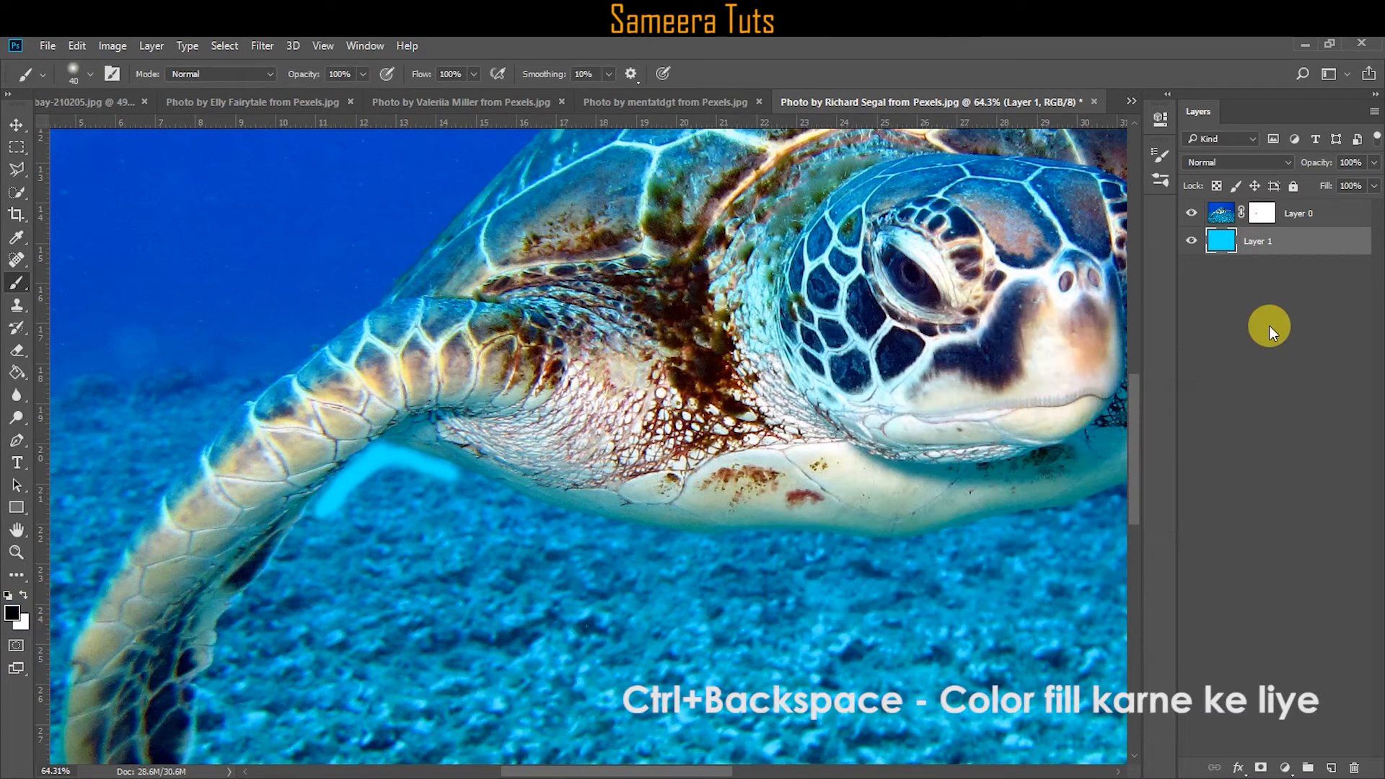
key(ctrl+BackSpace)
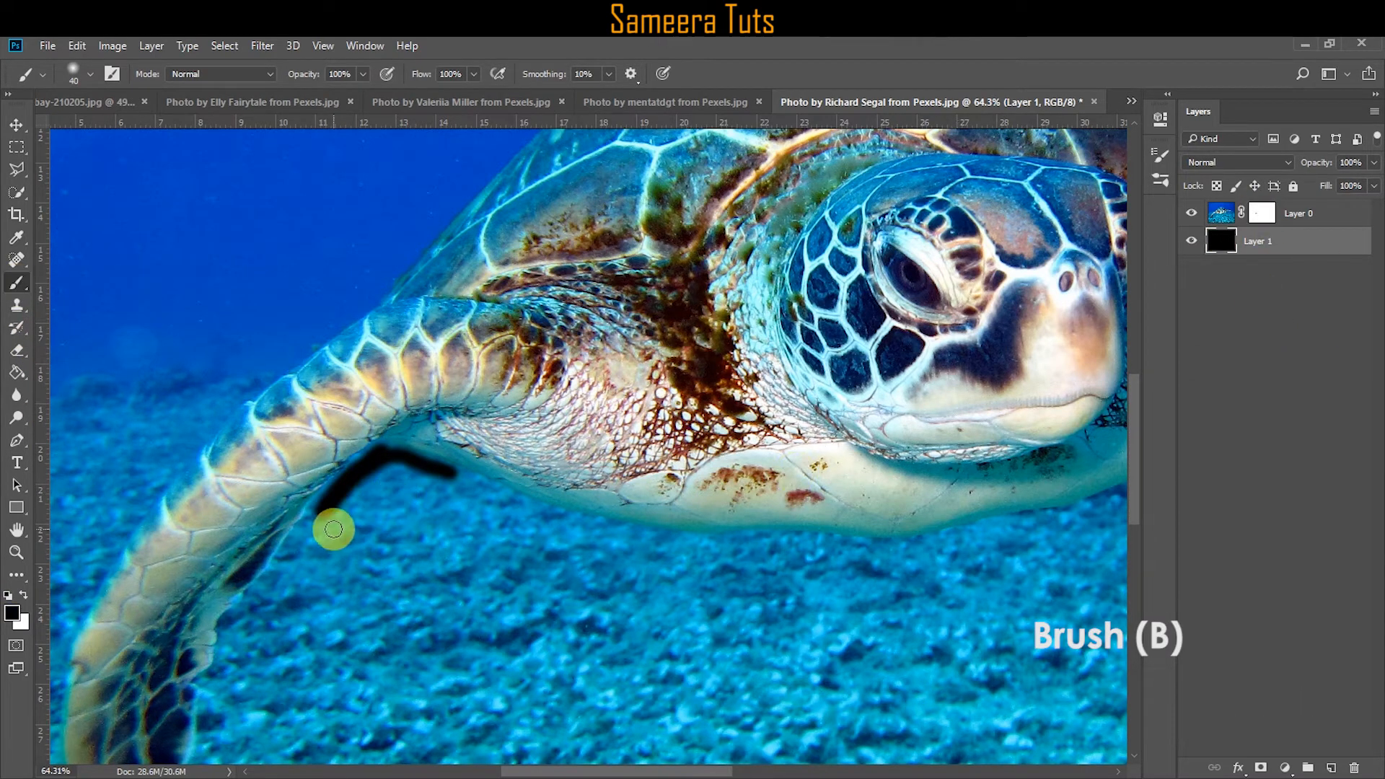
Paint black on the turtle layer's mask along the whole underside of the belly to hide the water there.
click(1261, 212)
mouse_move(387, 454)
mouse_down()
mouse_move(547, 513)
mouse_move(856, 541)
mouse_move(653, 557)
mouse_up()
scroll(552, 546, right, 5)
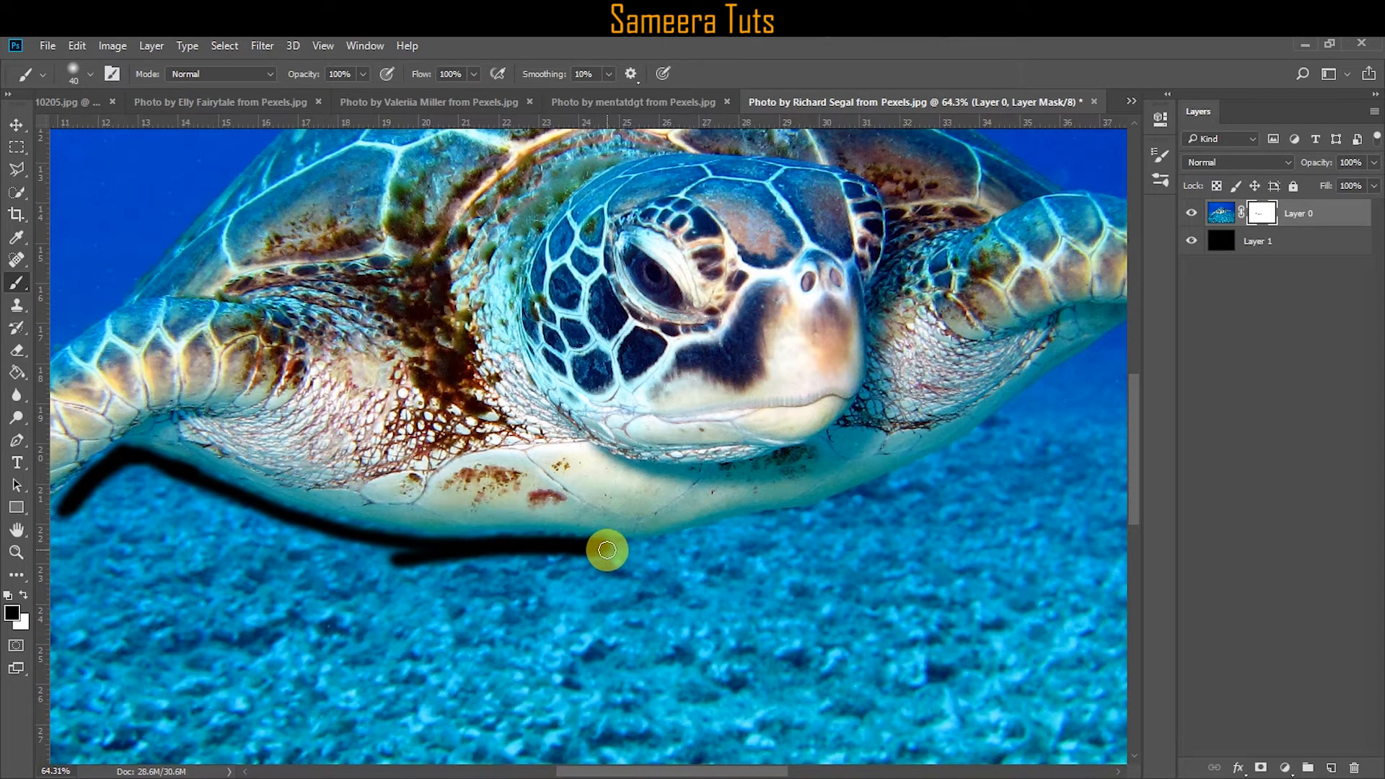
mouse_move(740, 542)
mouse_down()
mouse_move(616, 547)
mouse_move(816, 512)
mouse_move(954, 523)
mouse_up()
scroll(954, 523, right, 6)
mouse_move(866, 393)
mouse_down()
mouse_move(723, 495)
mouse_move(786, 517)
mouse_move(980, 425)
mouse_move(1066, 465)
mouse_move(762, 483)
mouse_move(421, 640)
mouse_up()
scroll(486, 483, left, 12)
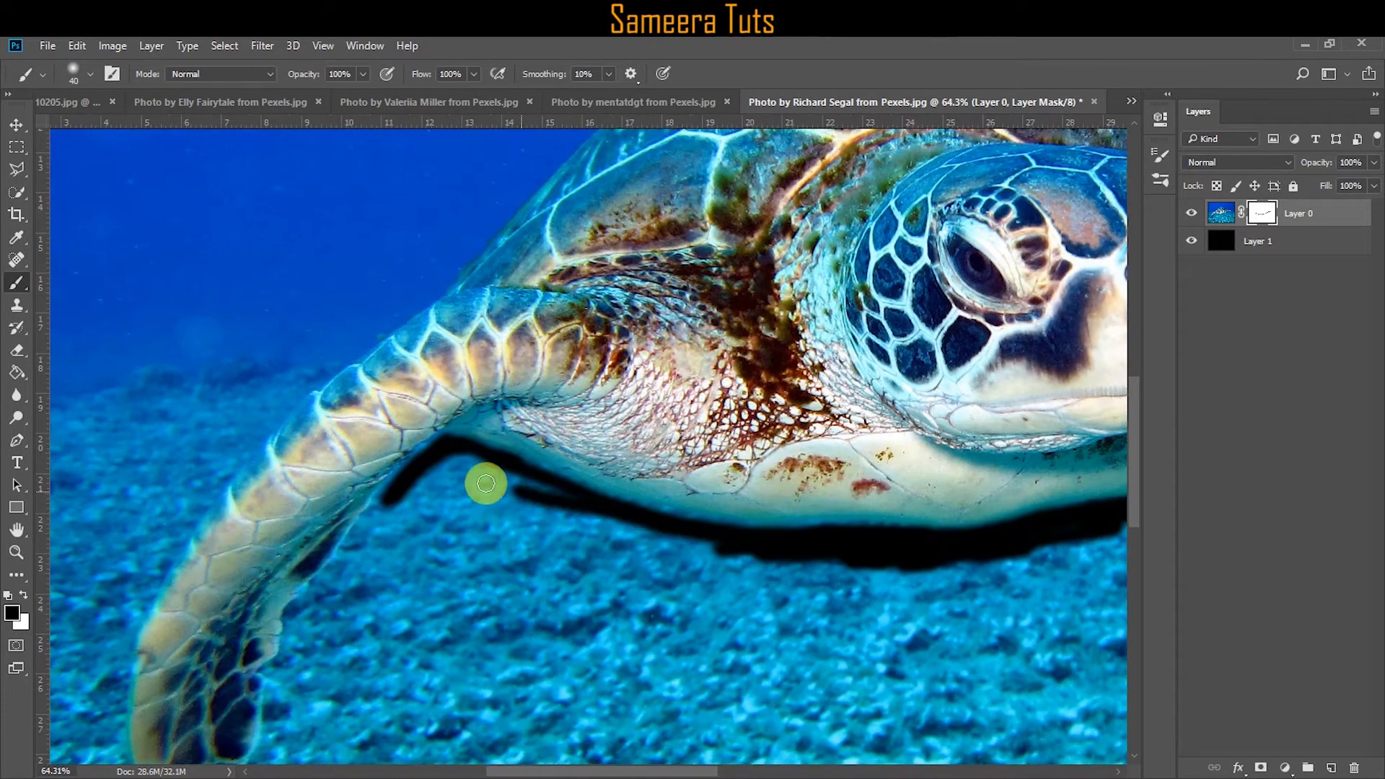
mouse_move(486, 482)
mouse_down()
mouse_move(749, 527)
mouse_move(980, 538)
mouse_up()
Mask out the water along the inner edge of the long front flipper, from the belly down toward its tip.
scroll(980, 538, left, 2)
scroll(980, 538, down, 1)
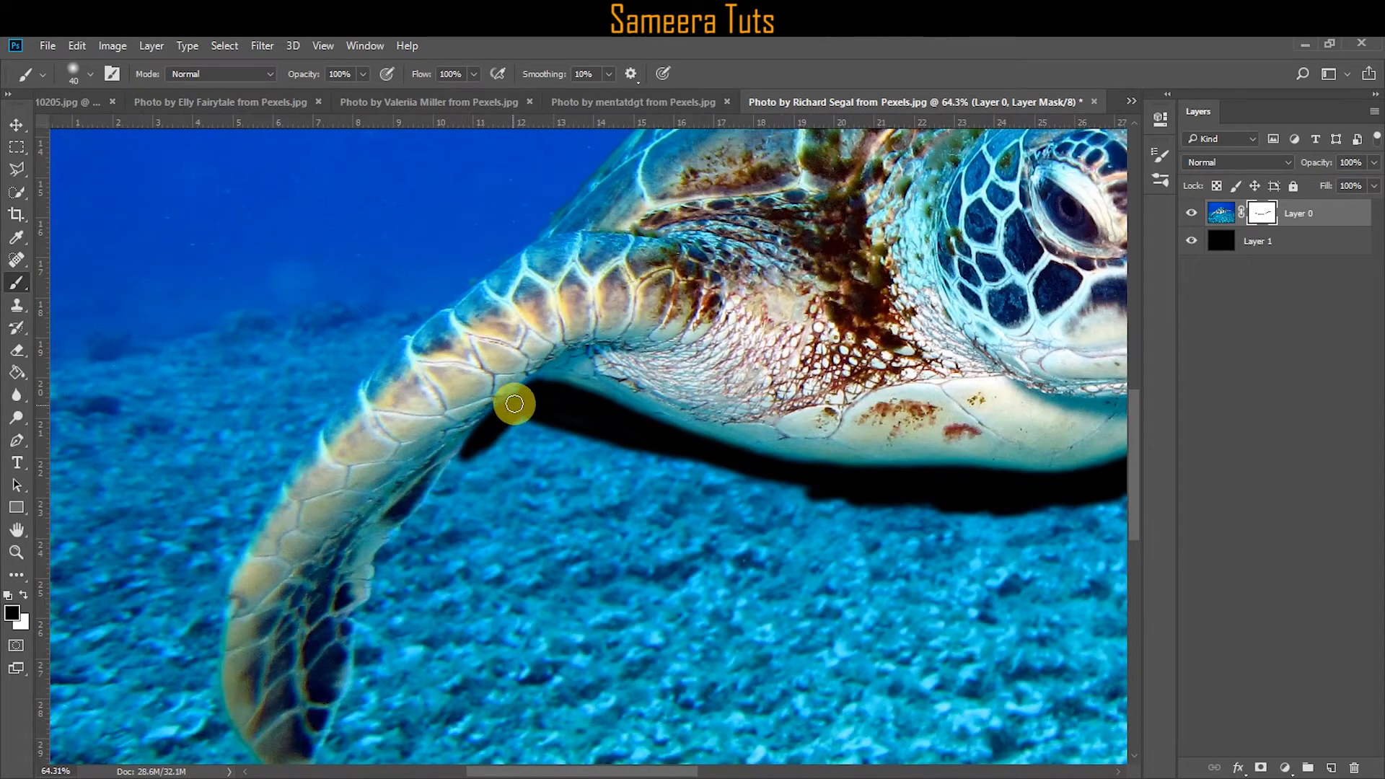
mouse_move(514, 404)
mouse_down()
mouse_move(381, 561)
mouse_move(359, 614)
mouse_move(366, 655)
mouse_move(394, 585)
mouse_up()
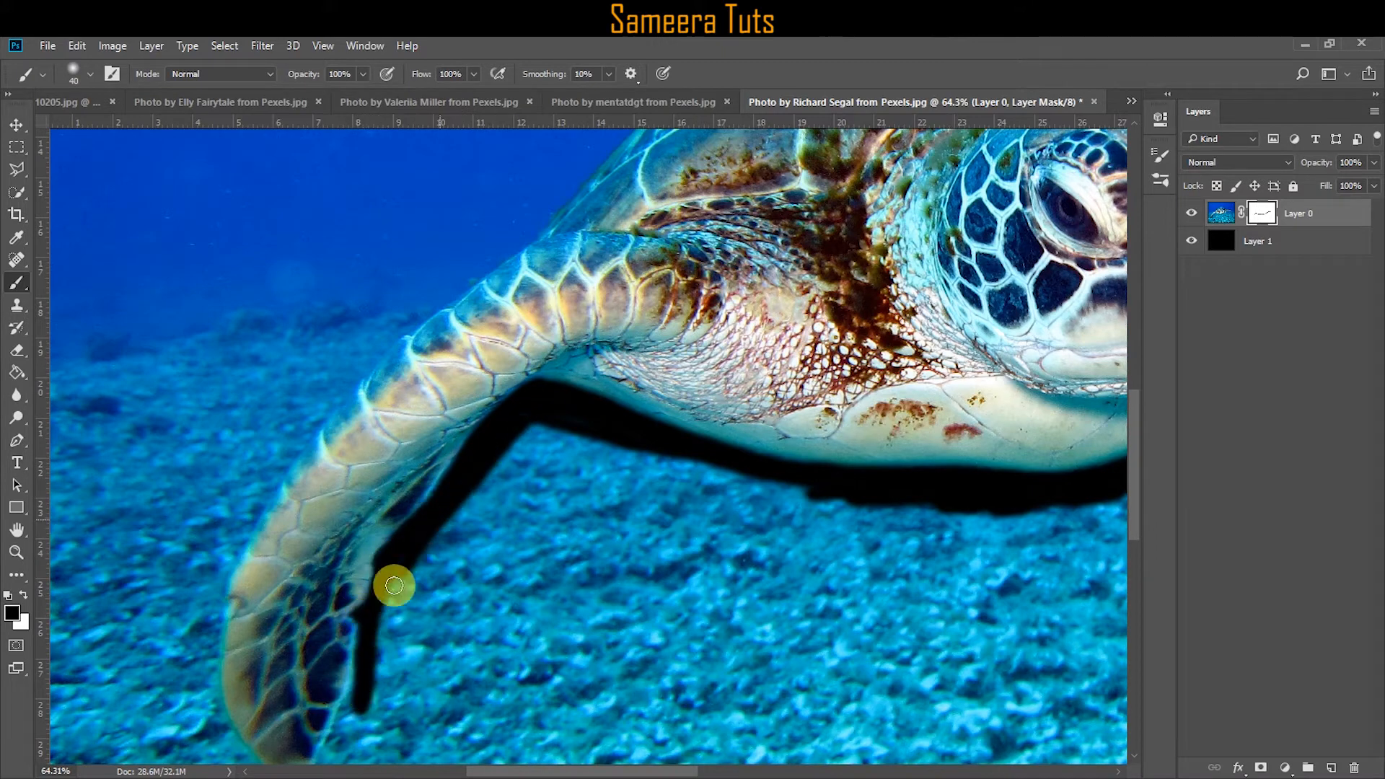
Continue masking out the water and seabed closely around the flippers and the shell with black brush strokes.
scroll(394, 585, down, 3)
scroll(393, 585, left, 1)
mouse_move(398, 433)
mouse_down()
mouse_move(316, 573)
mouse_move(275, 528)
mouse_move(403, 473)
mouse_move(269, 549)
mouse_move(260, 386)
mouse_move(254, 497)
mouse_move(358, 561)
mouse_move(260, 515)
mouse_up()
mouse_move(342, 205)
mouse_down()
mouse_move(380, 336)
mouse_move(291, 498)
mouse_move(337, 409)
mouse_move(313, 473)
mouse_up()
mouse_move(464, 245)
mouse_down()
mouse_move(305, 396)
mouse_move(294, 453)
mouse_move(278, 668)
mouse_move(379, 727)
mouse_up()
drag(419, 352, 361, 530)
mouse_move(536, 327)
mouse_down()
mouse_move(430, 408)
mouse_move(396, 402)
mouse_move(216, 636)
mouse_up()
drag(555, 300, 415, 488)
mouse_move(414, 488)
mouse_down()
mouse_move(464, 418)
mouse_move(637, 269)
mouse_move(464, 389)
mouse_up()
drag(693, 267, 390, 429)
mouse_move(545, 347)
mouse_down()
mouse_move(488, 364)
mouse_move(680, 355)
mouse_move(417, 352)
mouse_move(295, 422)
mouse_up()
mouse_move(502, 407)
mouse_down()
mouse_move(353, 473)
mouse_move(296, 465)
mouse_up()
mouse_move(539, 405)
mouse_down()
mouse_move(369, 376)
mouse_move(541, 424)
mouse_move(721, 516)
mouse_move(640, 442)
mouse_move(446, 379)
mouse_up()
drag(775, 571, 551, 423)
mouse_move(552, 425)
mouse_down()
mouse_move(618, 455)
mouse_move(572, 399)
mouse_move(672, 447)
mouse_move(860, 507)
mouse_move(798, 470)
mouse_move(1019, 559)
mouse_up()
drag(1019, 559, 702, 391)
mouse_move(710, 405)
mouse_down()
mouse_move(735, 436)
mouse_move(712, 558)
mouse_move(649, 368)
mouse_move(742, 541)
mouse_move(430, 451)
mouse_move(734, 565)
mouse_move(637, 581)
mouse_move(435, 510)
mouse_move(684, 646)
mouse_up()
Enlarge the brush up to 300 px and mask out all remaining water and seabed around the turtle.
key(bracketright)
key(bracketright)
key(bracketright)
key(bracketright)
key(bracketright)
key(bracketright)
key(bracketright)
key(ctrl+minus)
key(ctrl+minus)
key(ctrl+minus)
mouse_move(570, 532)
mouse_down()
mouse_move(745, 471)
mouse_move(553, 517)
mouse_move(385, 485)
mouse_move(620, 530)
mouse_move(775, 479)
mouse_move(800, 505)
mouse_up()
mouse_move(889, 377)
mouse_down()
mouse_move(909, 375)
mouse_move(624, 253)
mouse_move(454, 303)
mouse_move(385, 340)
mouse_move(244, 517)
mouse_move(235, 612)
mouse_move(238, 523)
mouse_move(397, 498)
mouse_move(396, 531)
mouse_move(269, 637)
mouse_move(249, 672)
mouse_up()
key(bracketright)
mouse_move(937, 391)
mouse_down()
mouse_move(950, 517)
mouse_move(658, 615)
mouse_move(978, 757)
mouse_move(1057, 133)
mouse_move(612, 226)
mouse_move(939, 345)
mouse_move(977, 226)
mouse_move(832, 272)
mouse_move(587, 216)
mouse_up()
key(bracketright)
key(bracketright)
key(bracketright)
key(bracketright)
key(bracketright)
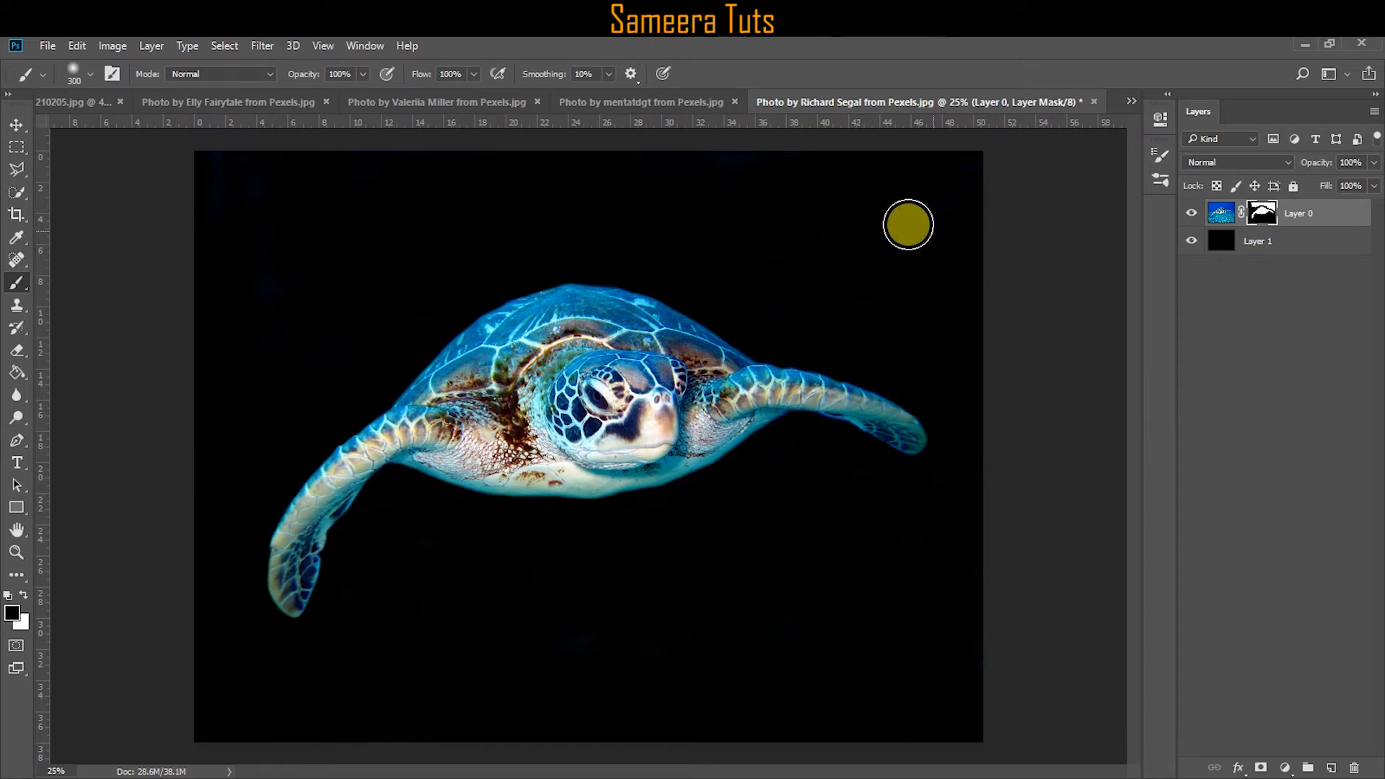
Copy the masked turtle into the seated woman's document and bring the goldfish photo in behind her as well.
click(17, 125)
drag(549, 419, 810, 219)
click(691, 107)
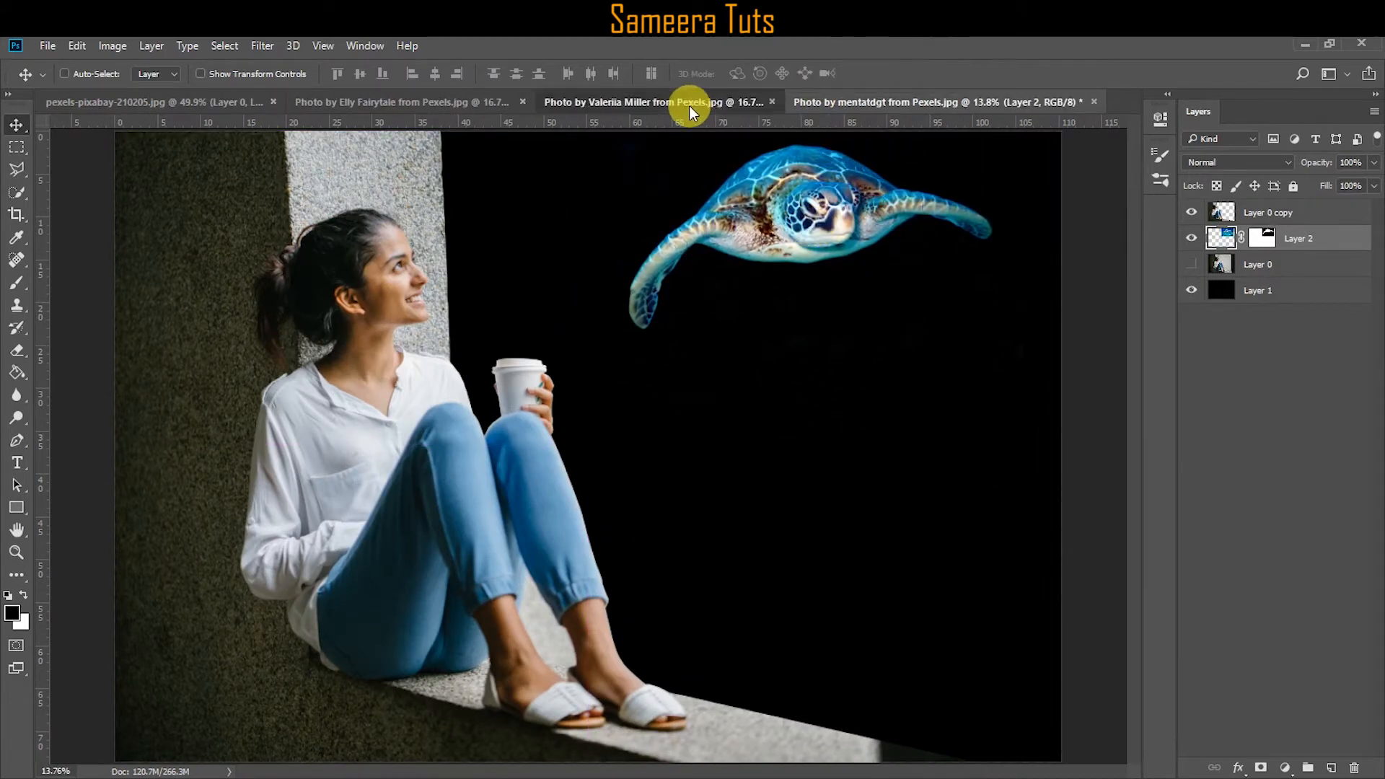
drag(677, 298, 785, 403)
drag(754, 403, 686, 433)
Scale the goldfish layer to about 173.5% and position it to fill the black area behind the woman.
key(ctrl+t)
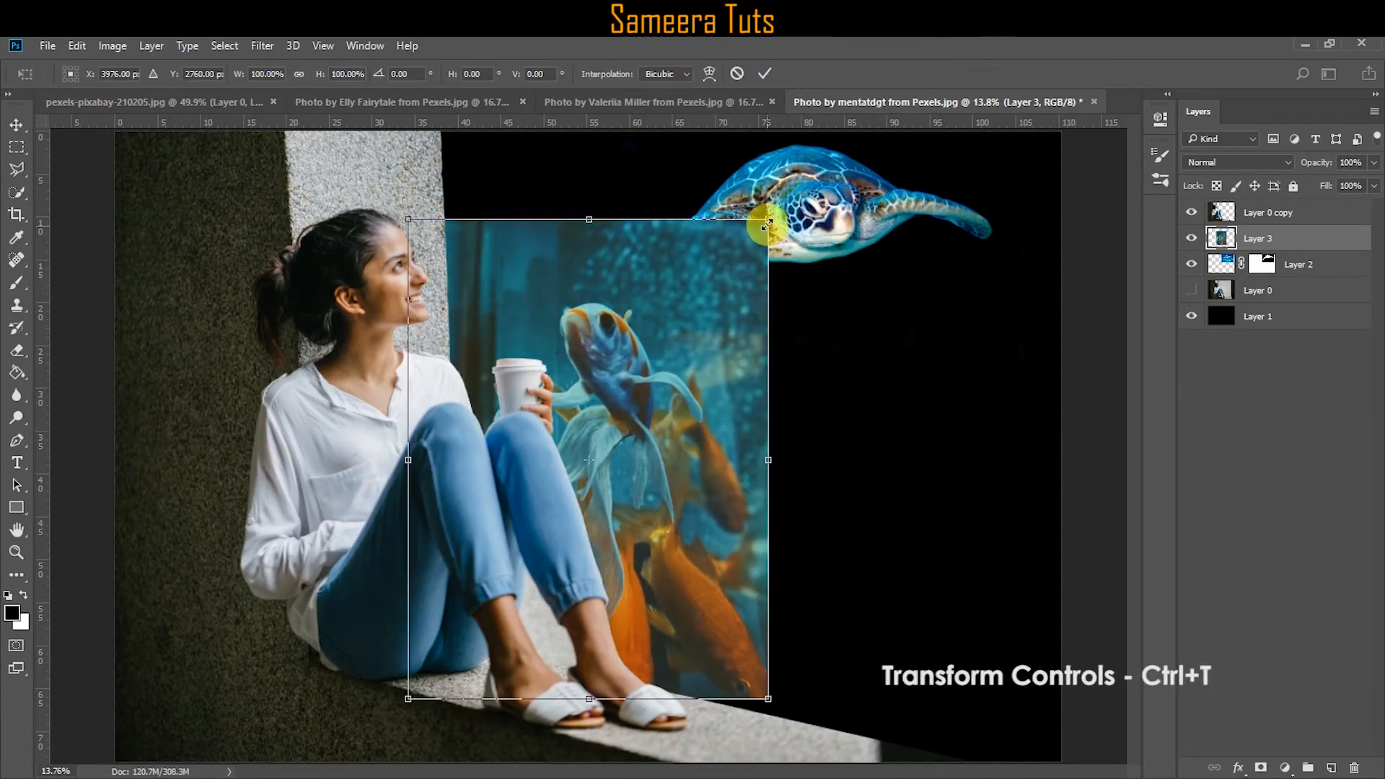
drag(768, 222, 843, 119)
drag(841, 698, 1060, 753)
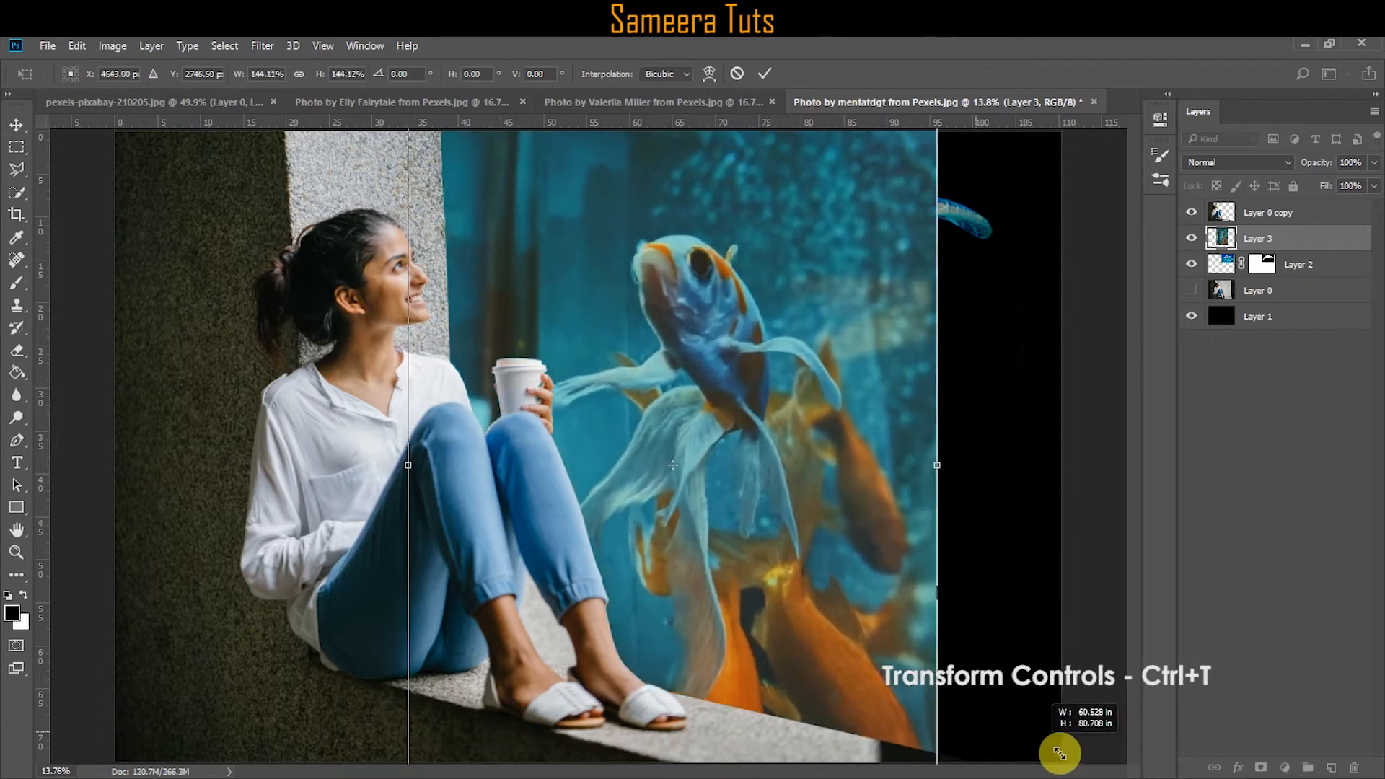
drag(875, 582, 880, 554)
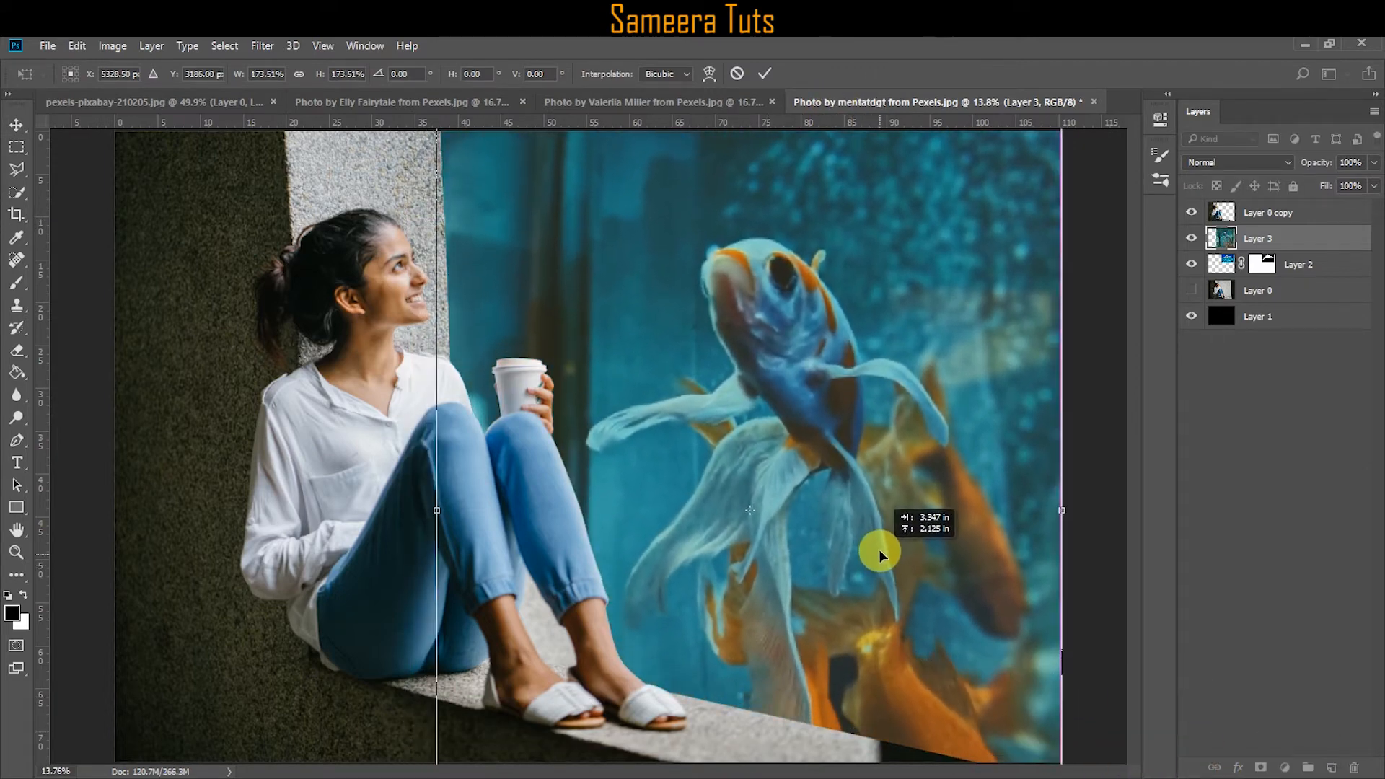
click(765, 72)
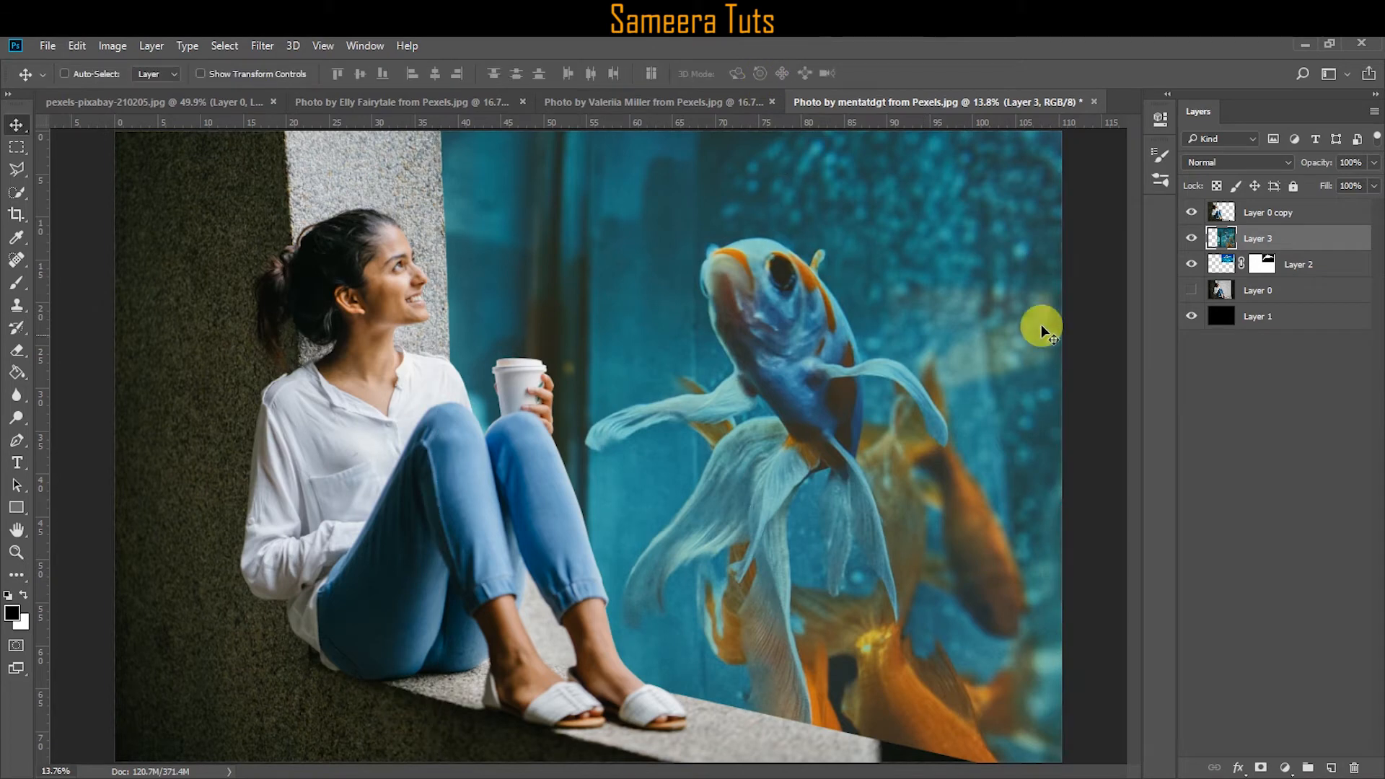
Stack the turtle layer above the goldfish layer and move the turtle closer to the woman, above the fish's head.
drag(1222, 267, 1221, 229)
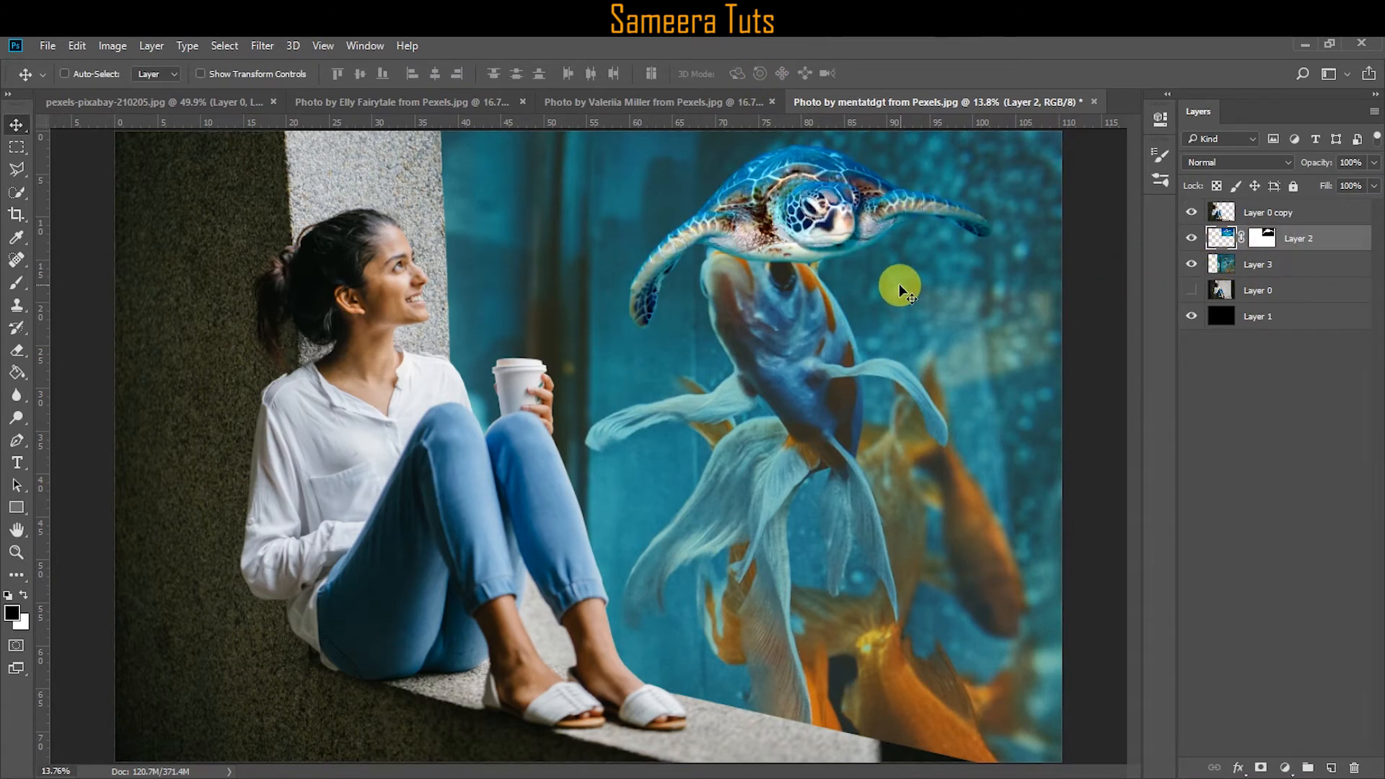
drag(896, 284, 656, 217)
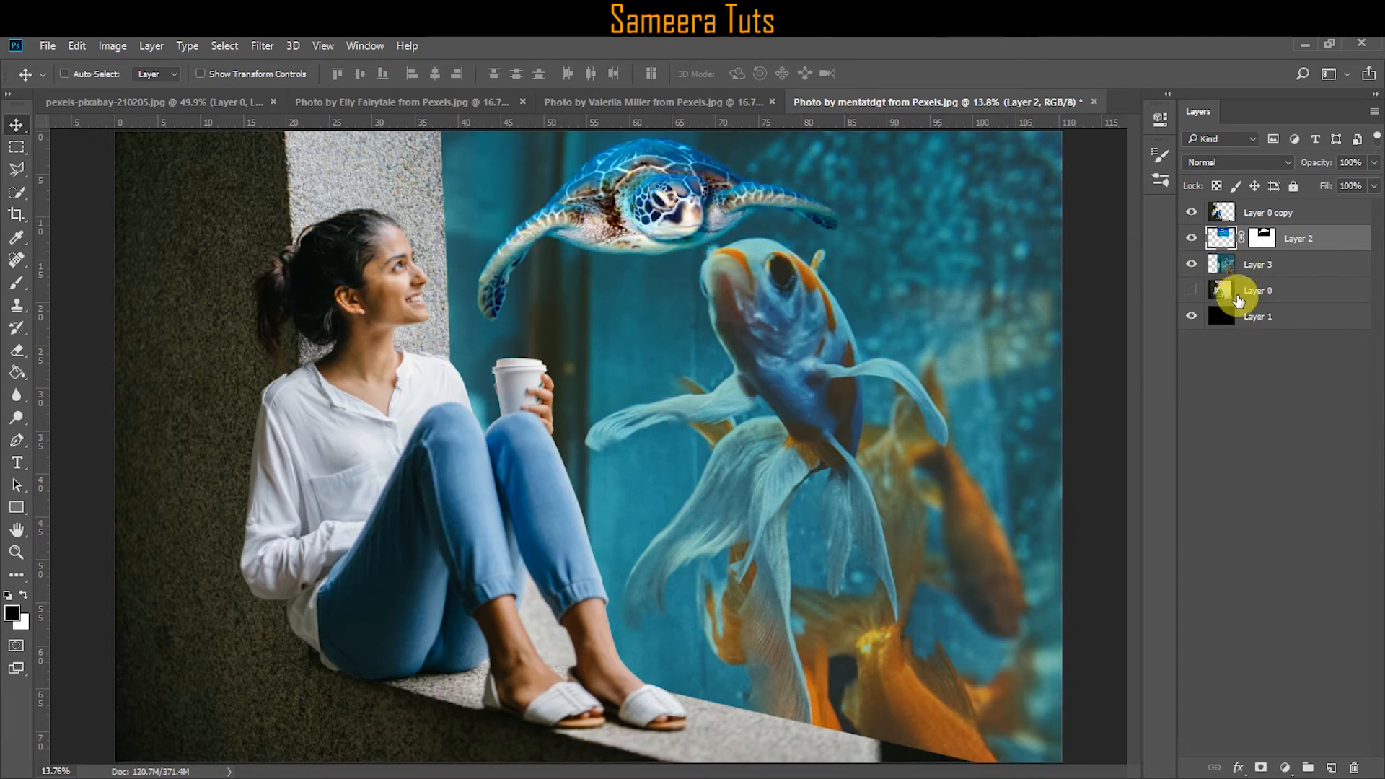
Create a new layer above the turtle and fill it with a bright cyan-blue foreground colour (00d8ff) using the Paint Bucket.
click(1333, 768)
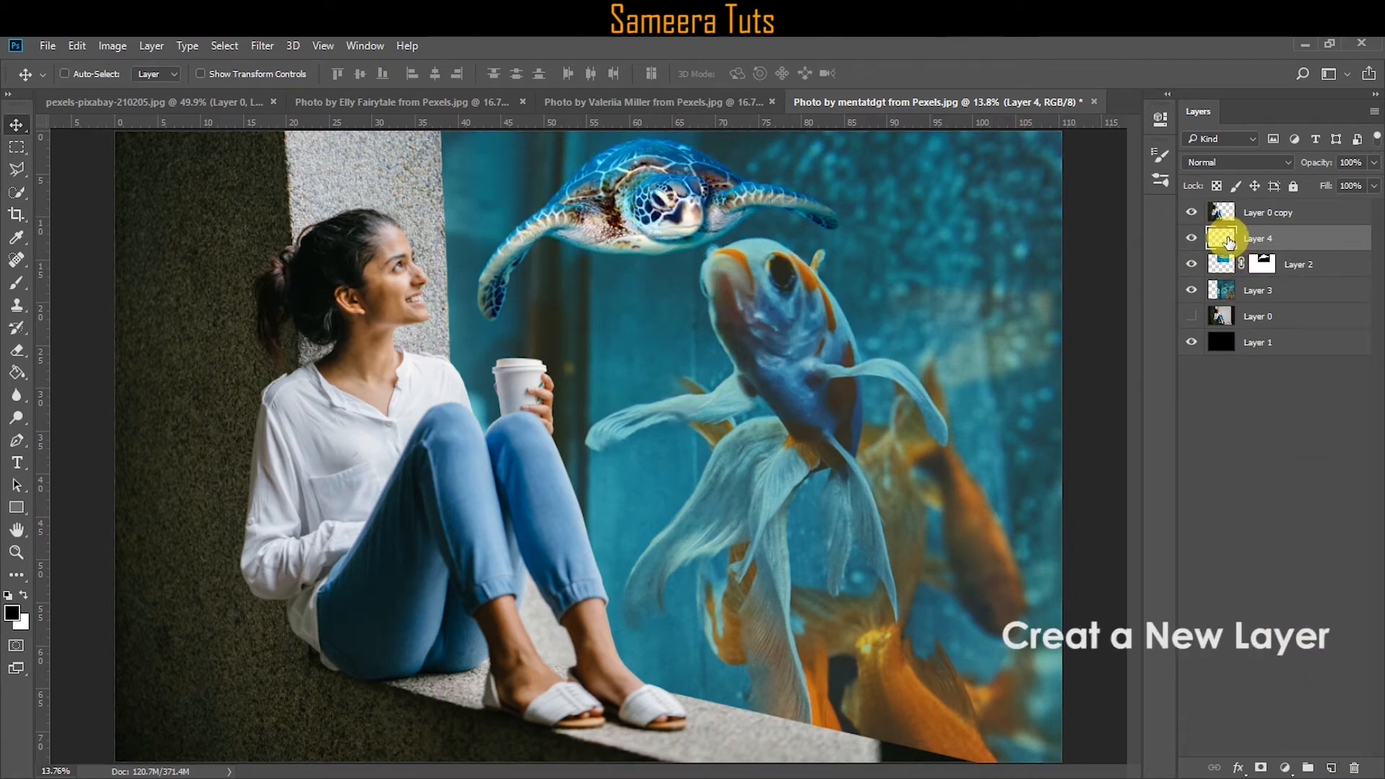
click(14, 614)
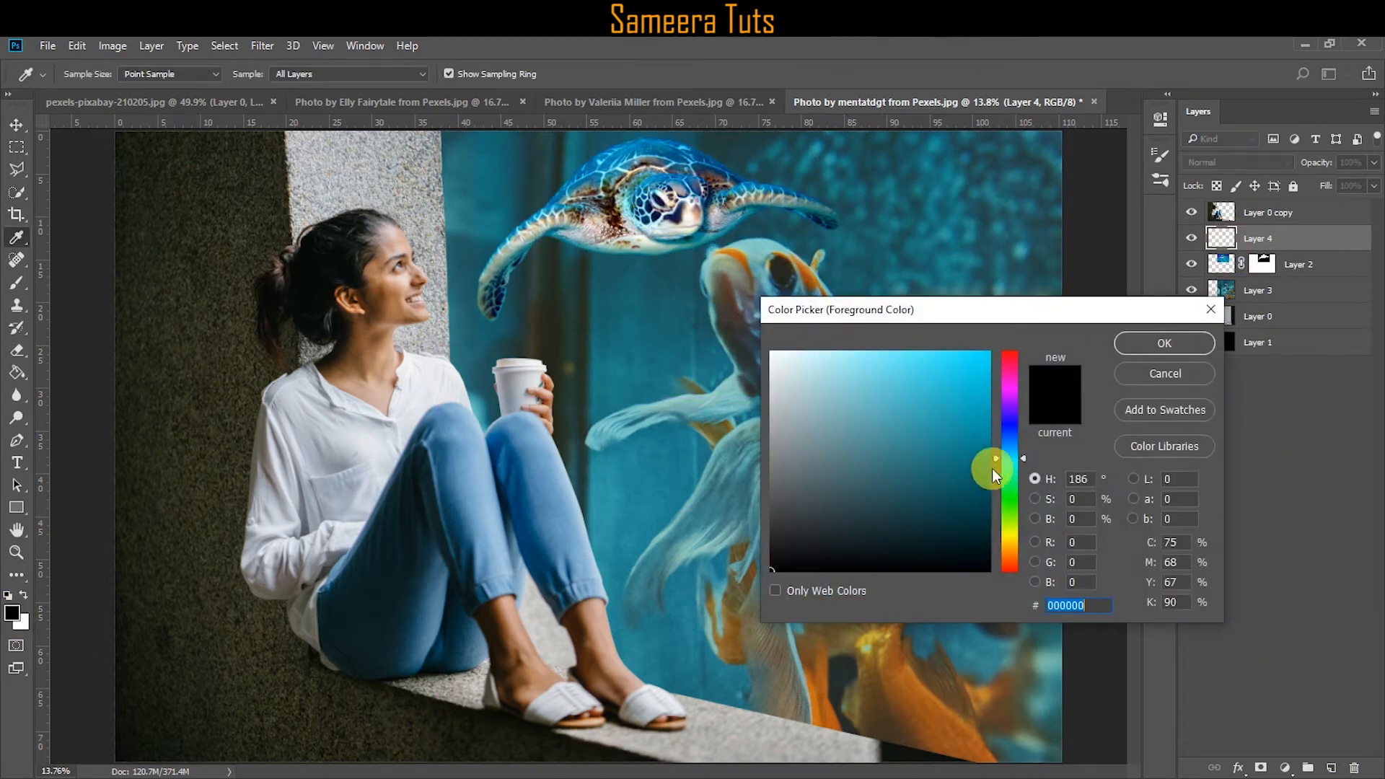
drag(974, 385, 994, 351)
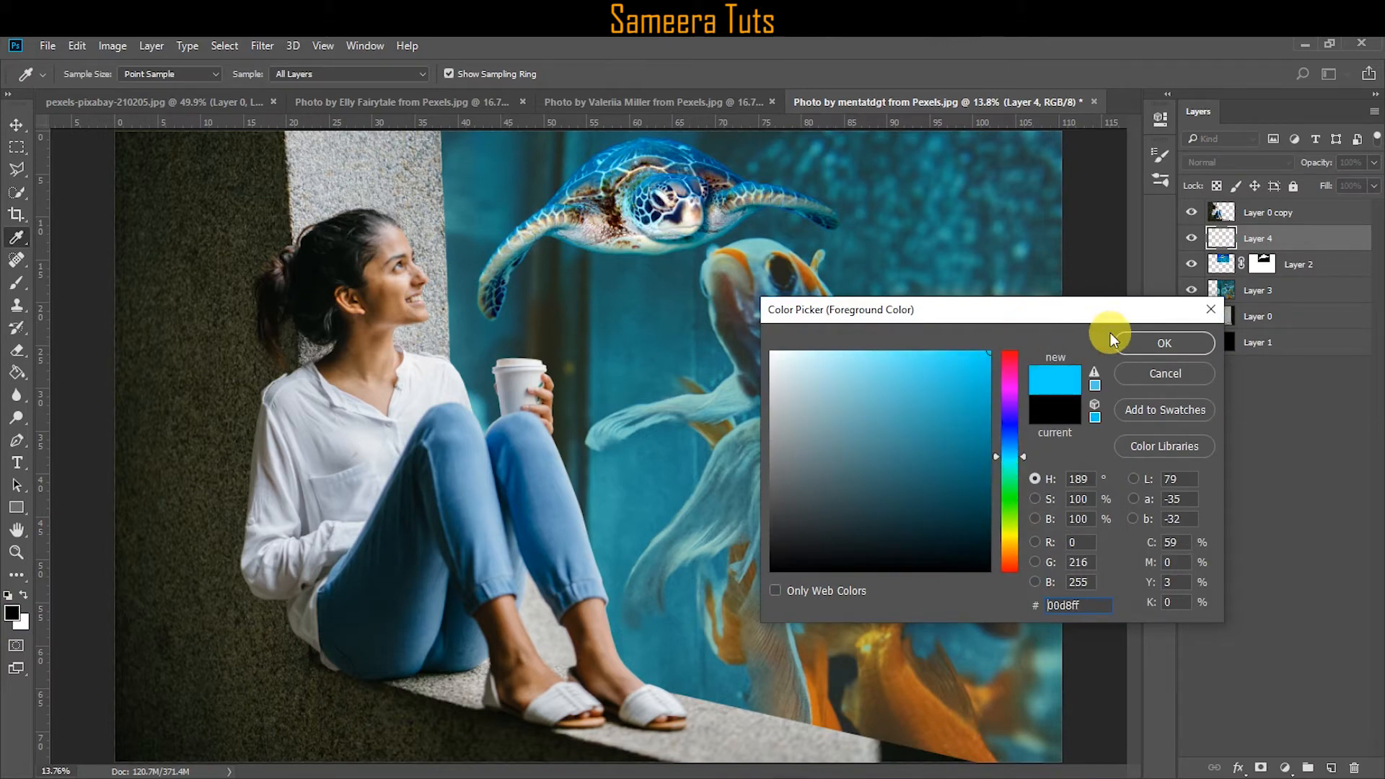
click(1131, 343)
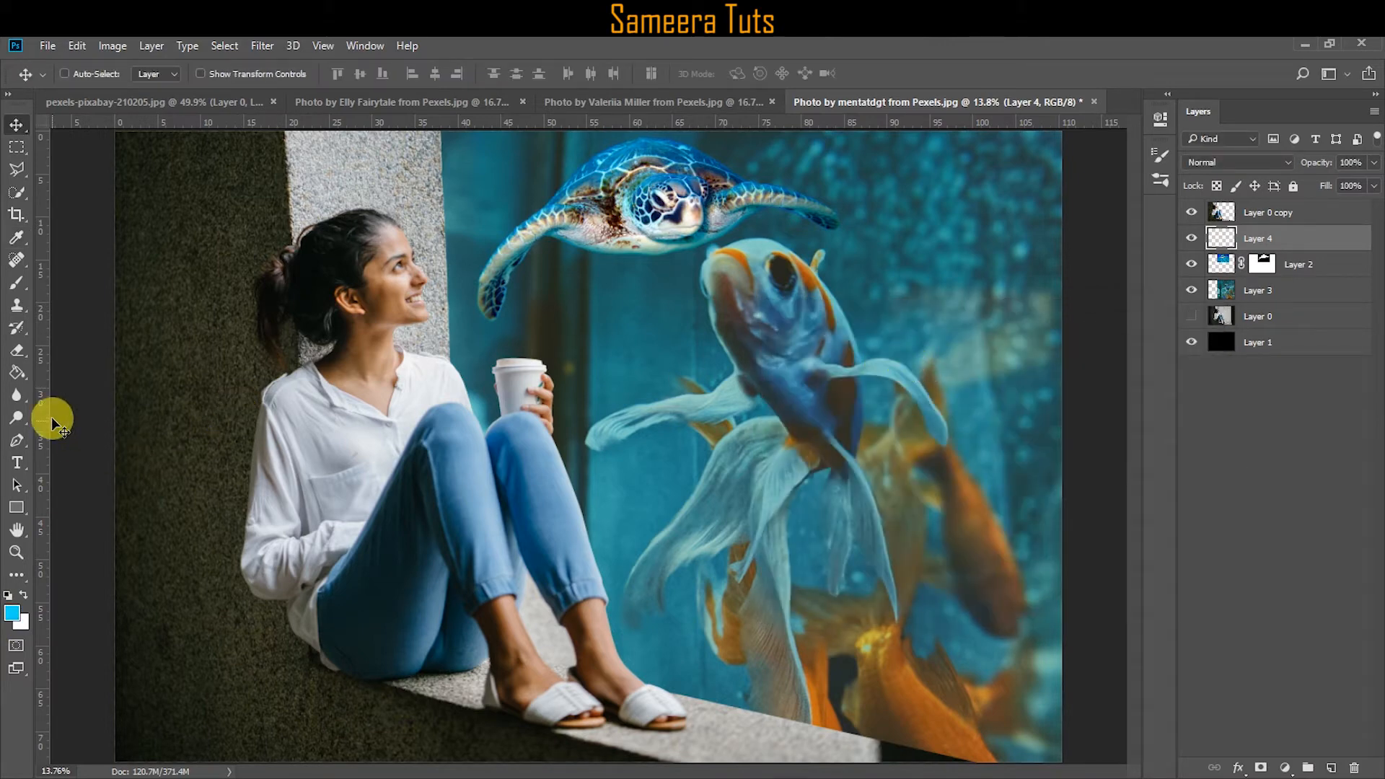
click(17, 372)
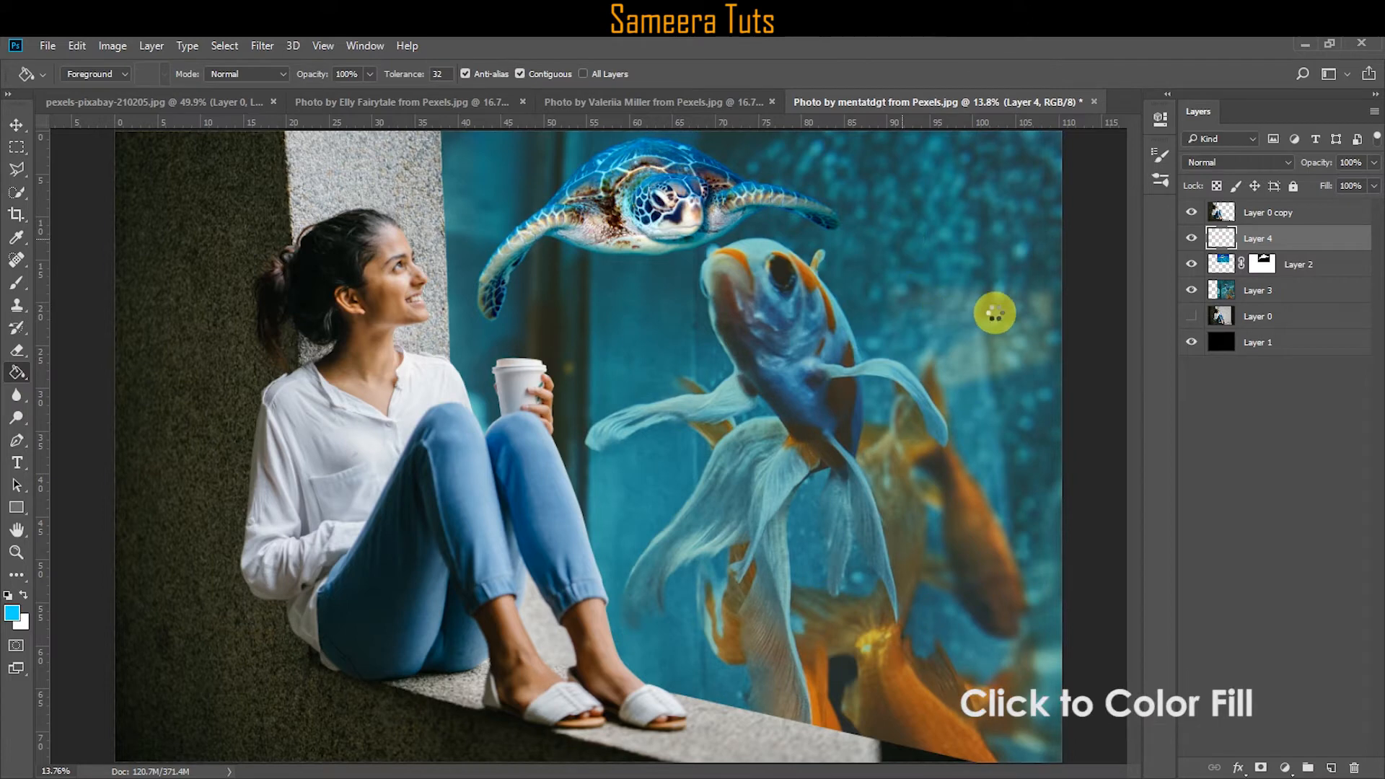
click(992, 310)
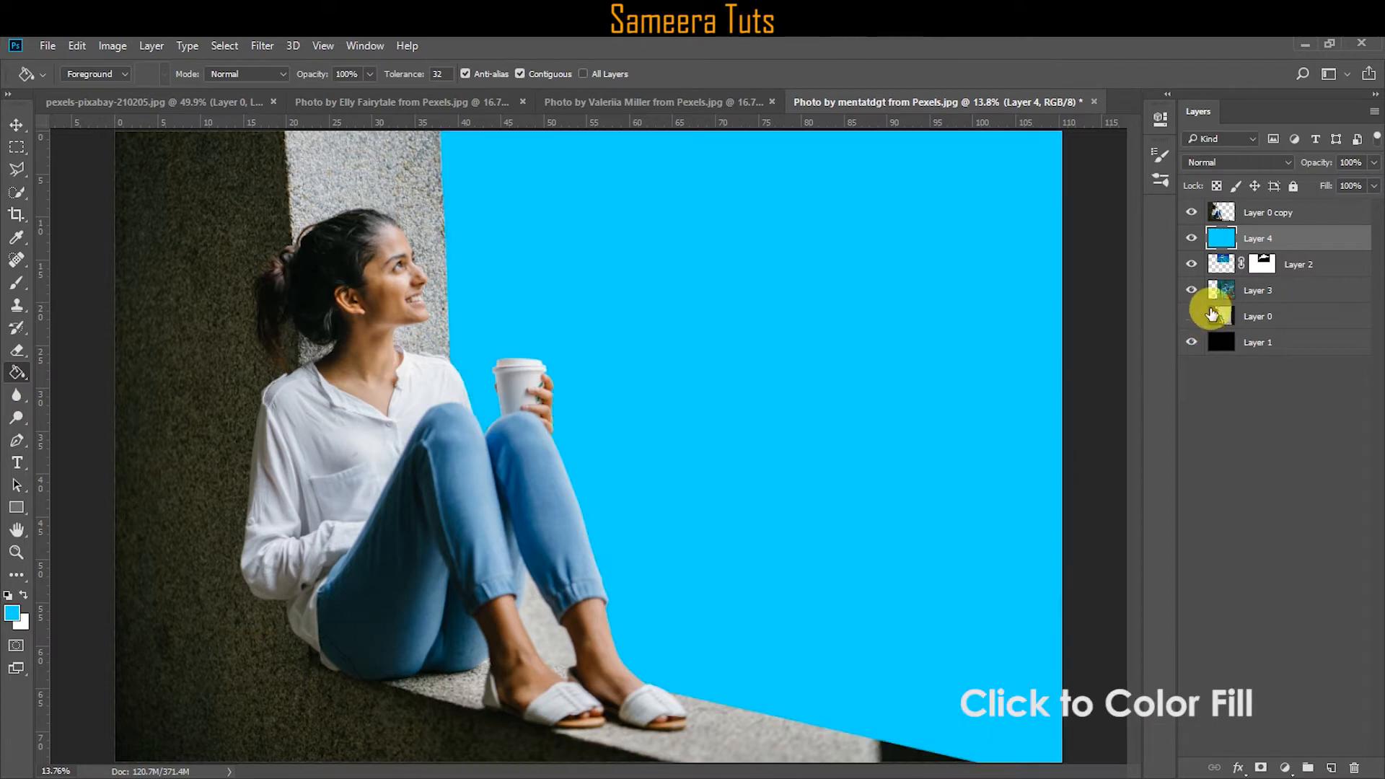
Set the blending mode of the cyan fill layer to Overlay.
click(17, 125)
click(1241, 163)
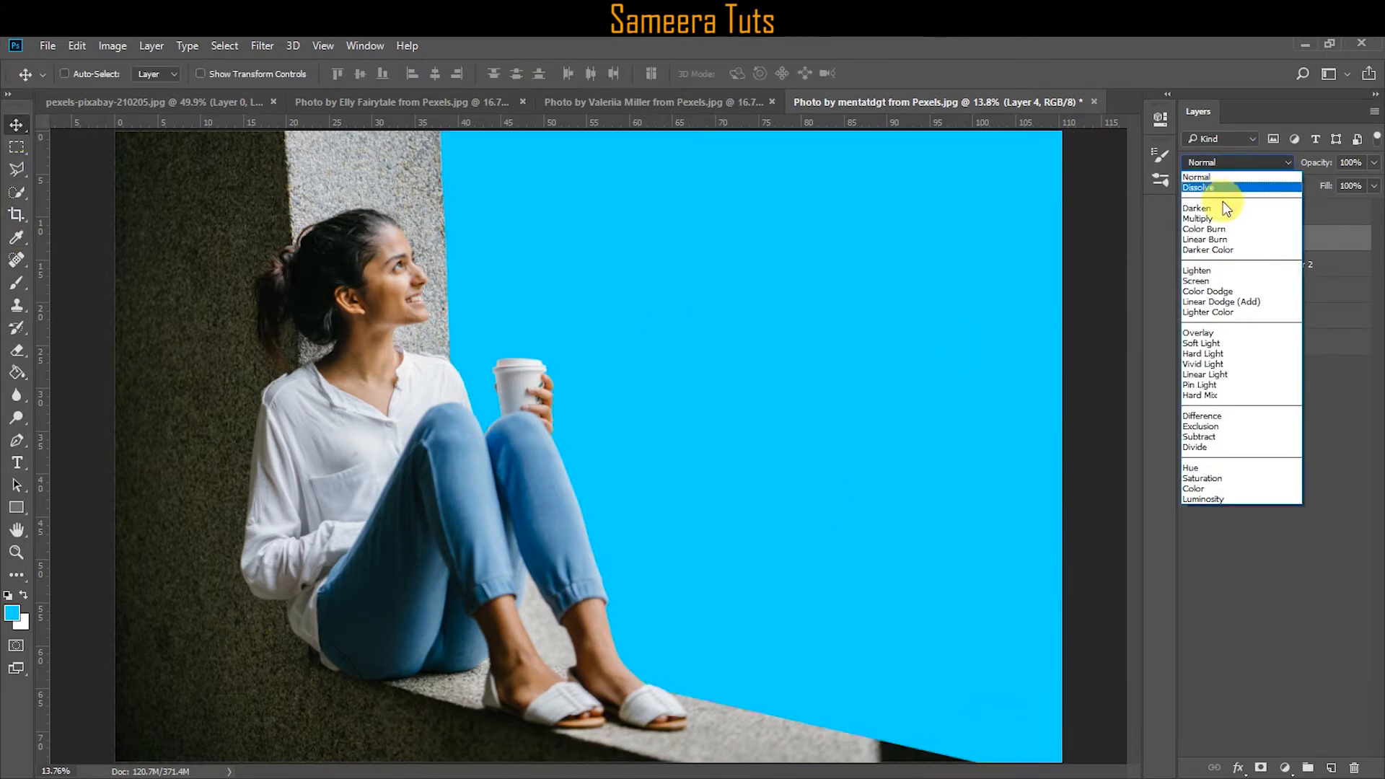
click(1213, 270)
click(1238, 163)
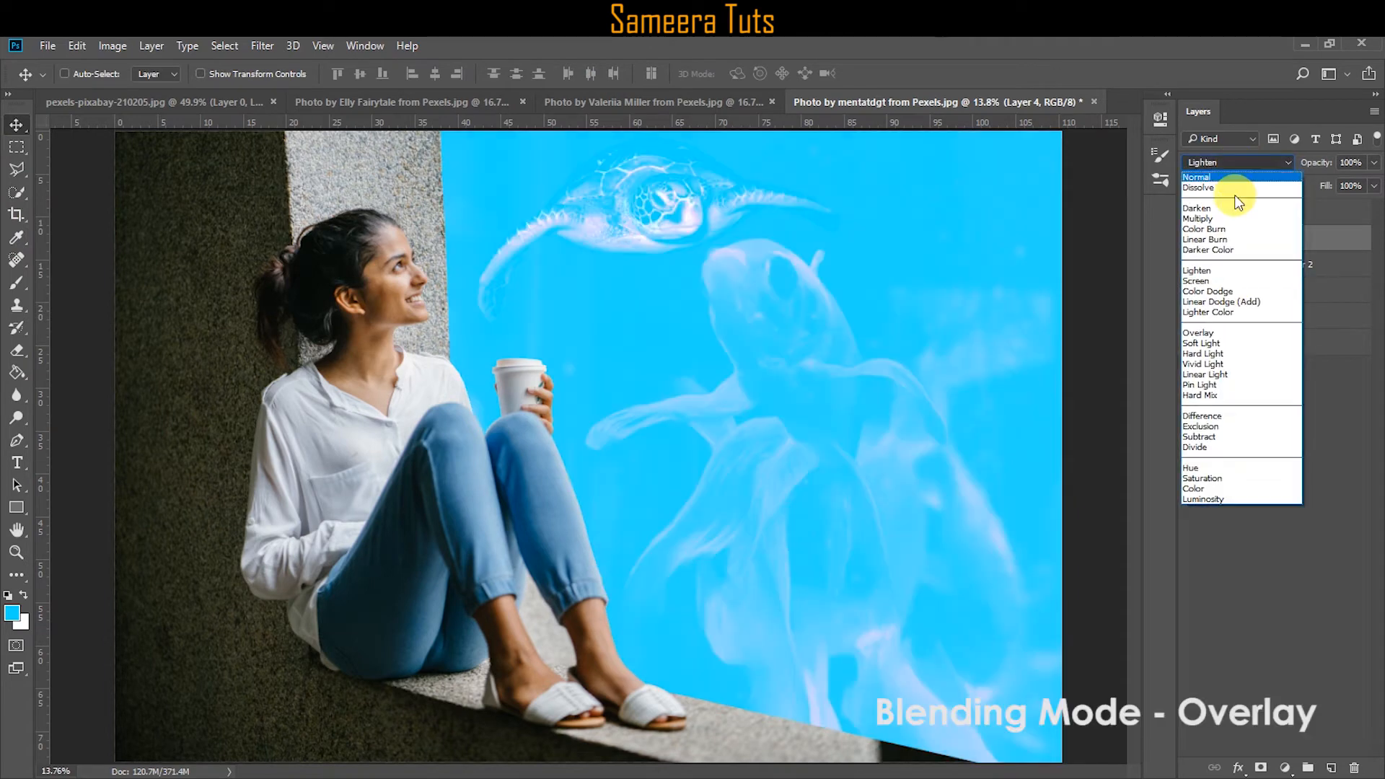
click(1226, 332)
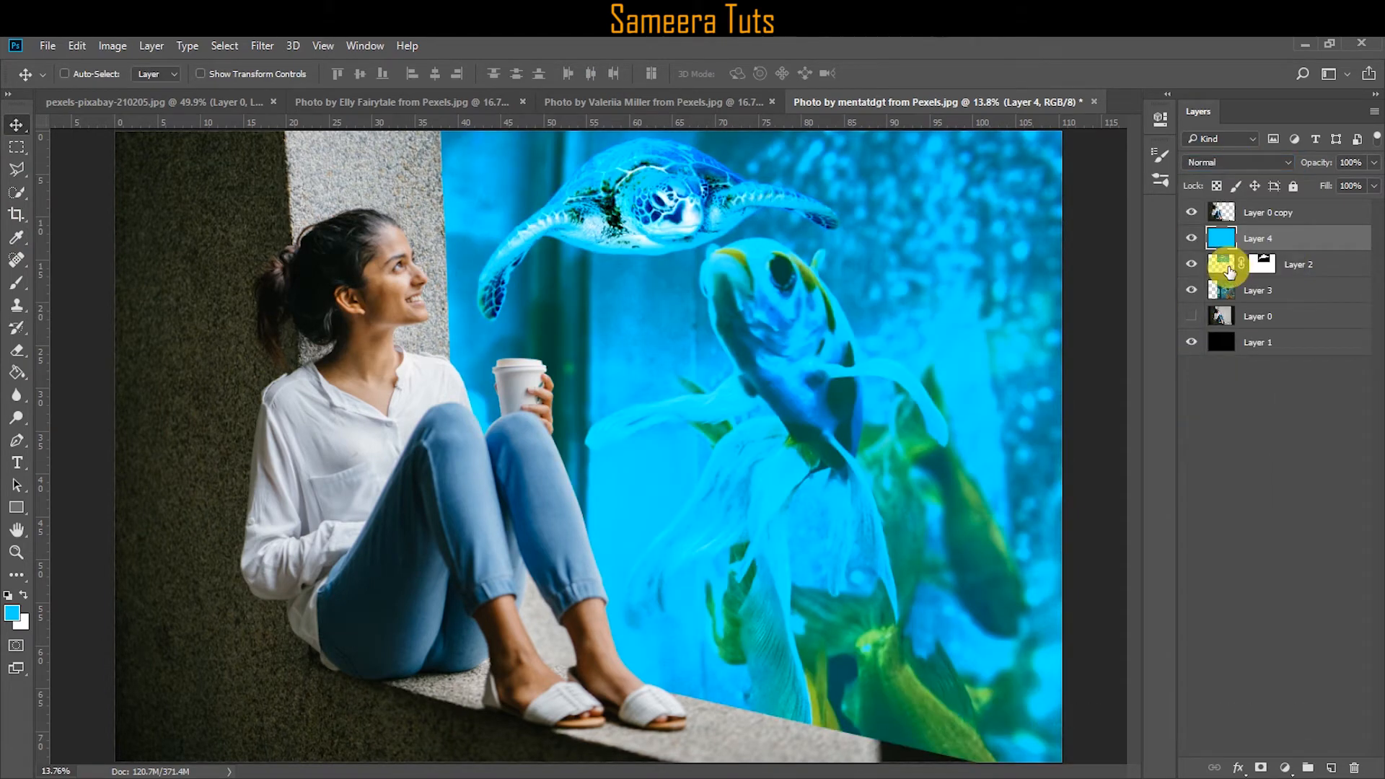
Flip the turtle layer horizontally and move it away from the woman to the upper far side of the water.
click(1229, 270)
click(76, 46)
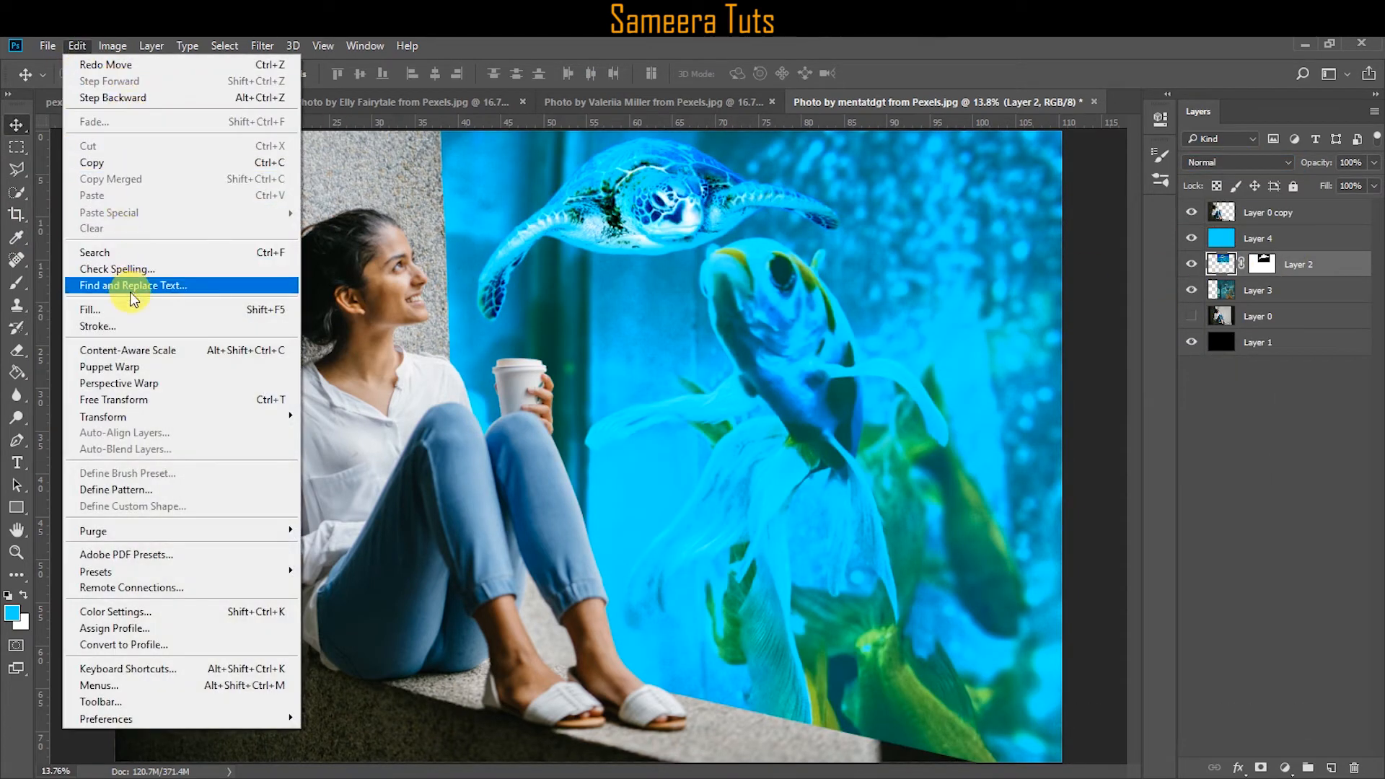
click(153, 399)
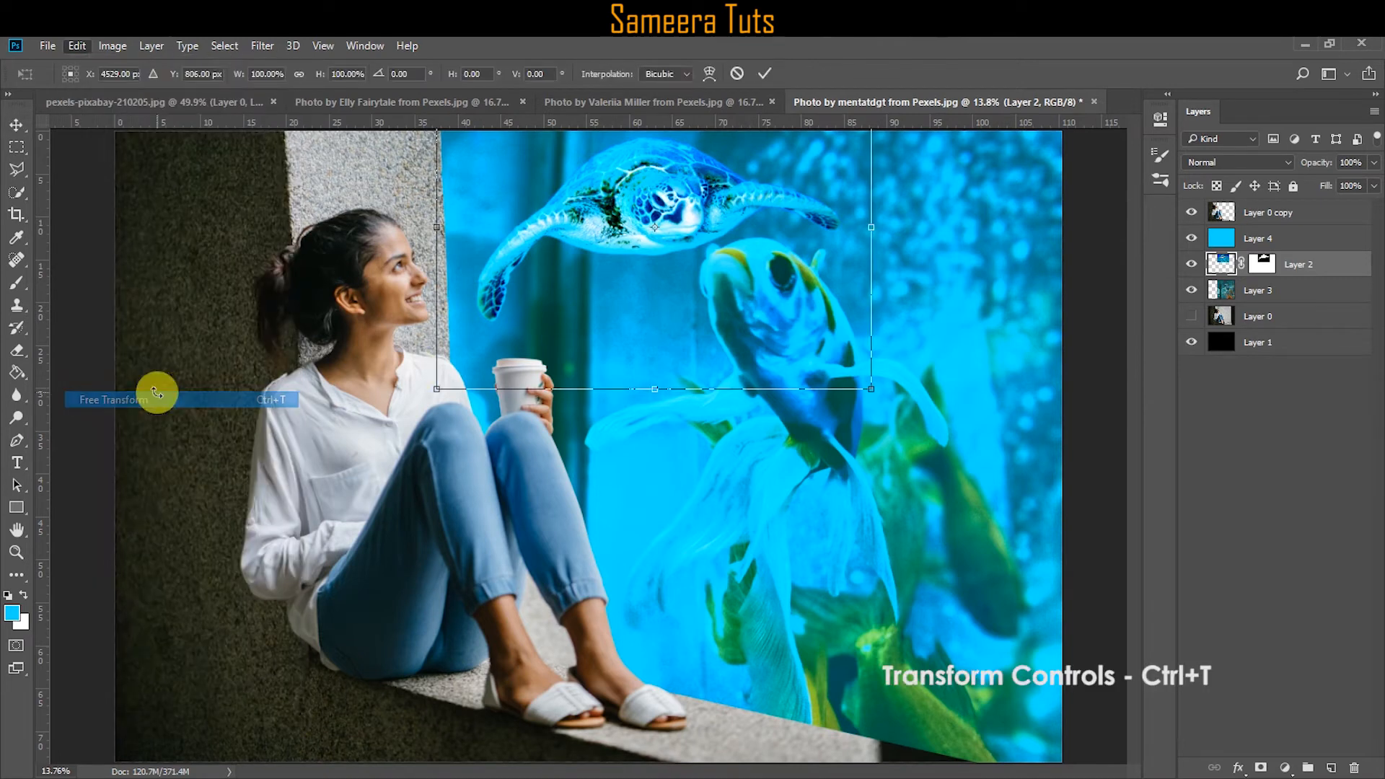
right_click(701, 206)
click(786, 460)
drag(709, 215, 924, 200)
click(764, 72)
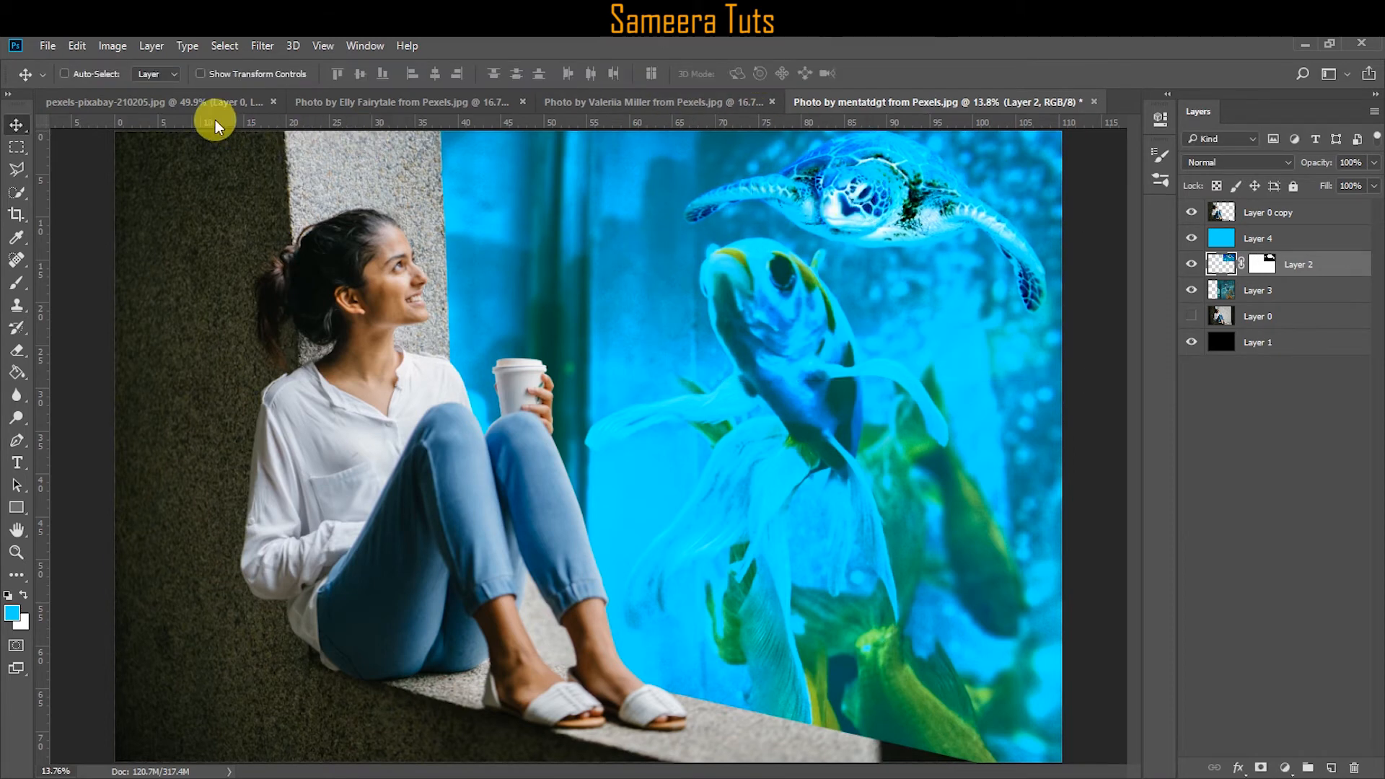
Apply Brightness/Contrast to the turtle layer with brightness -61 and contrast -24.
click(101, 46)
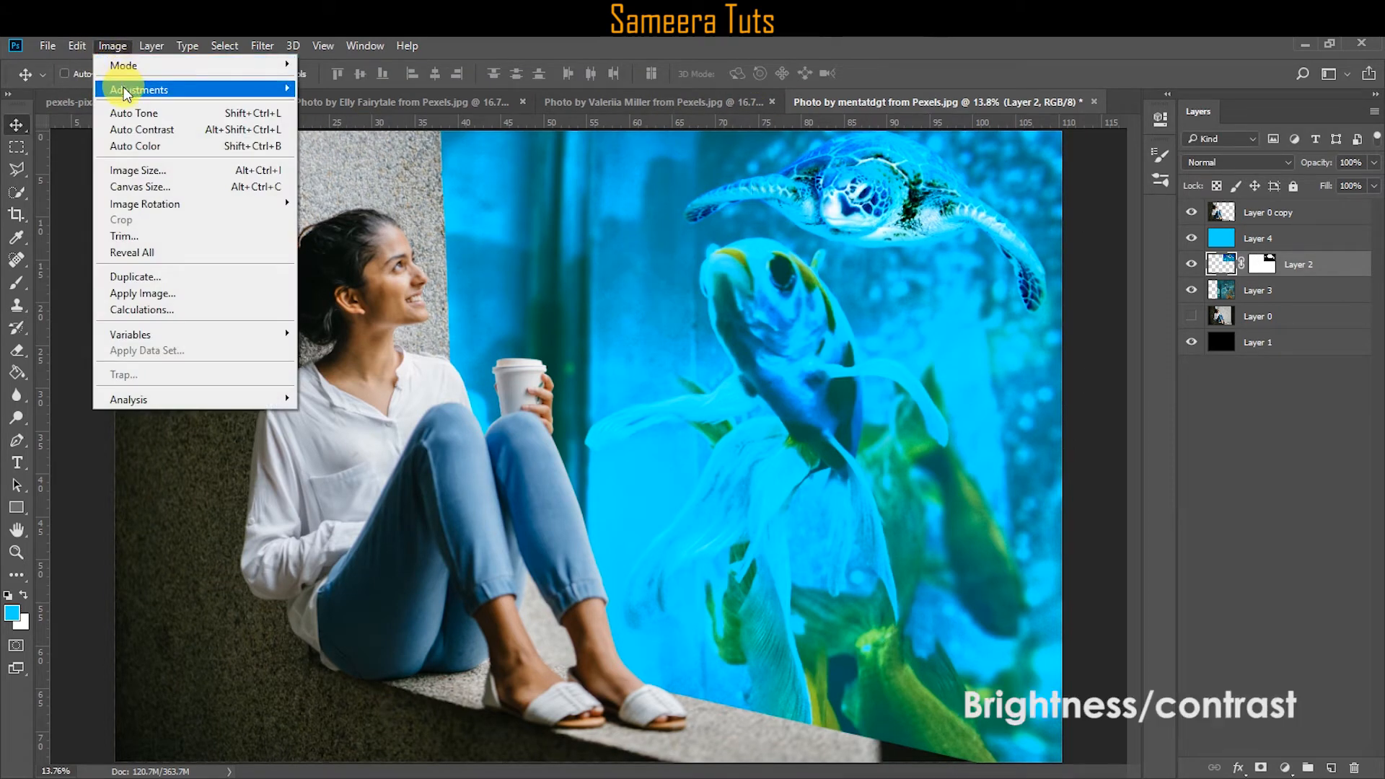
mouse_move(145, 89)
click(325, 87)
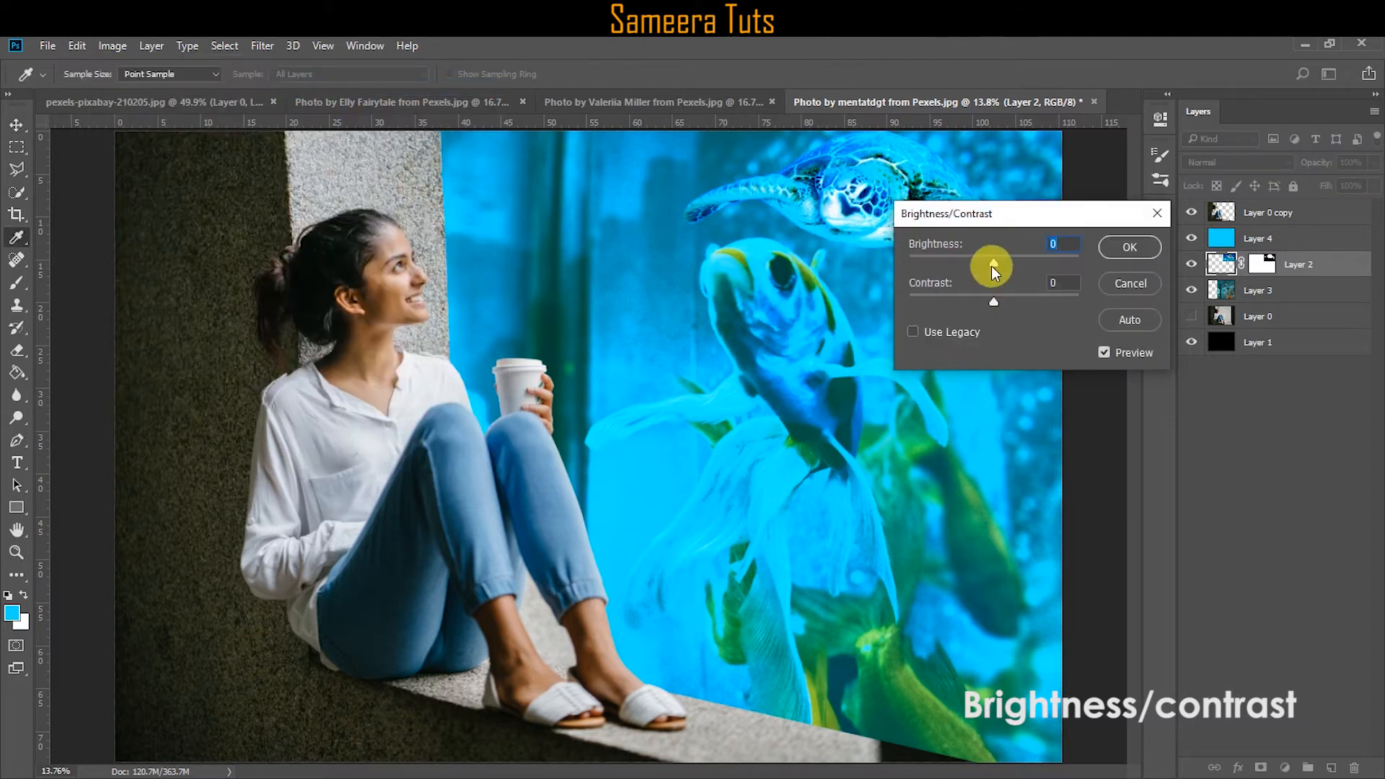
drag(993, 262, 959, 261)
click(994, 302)
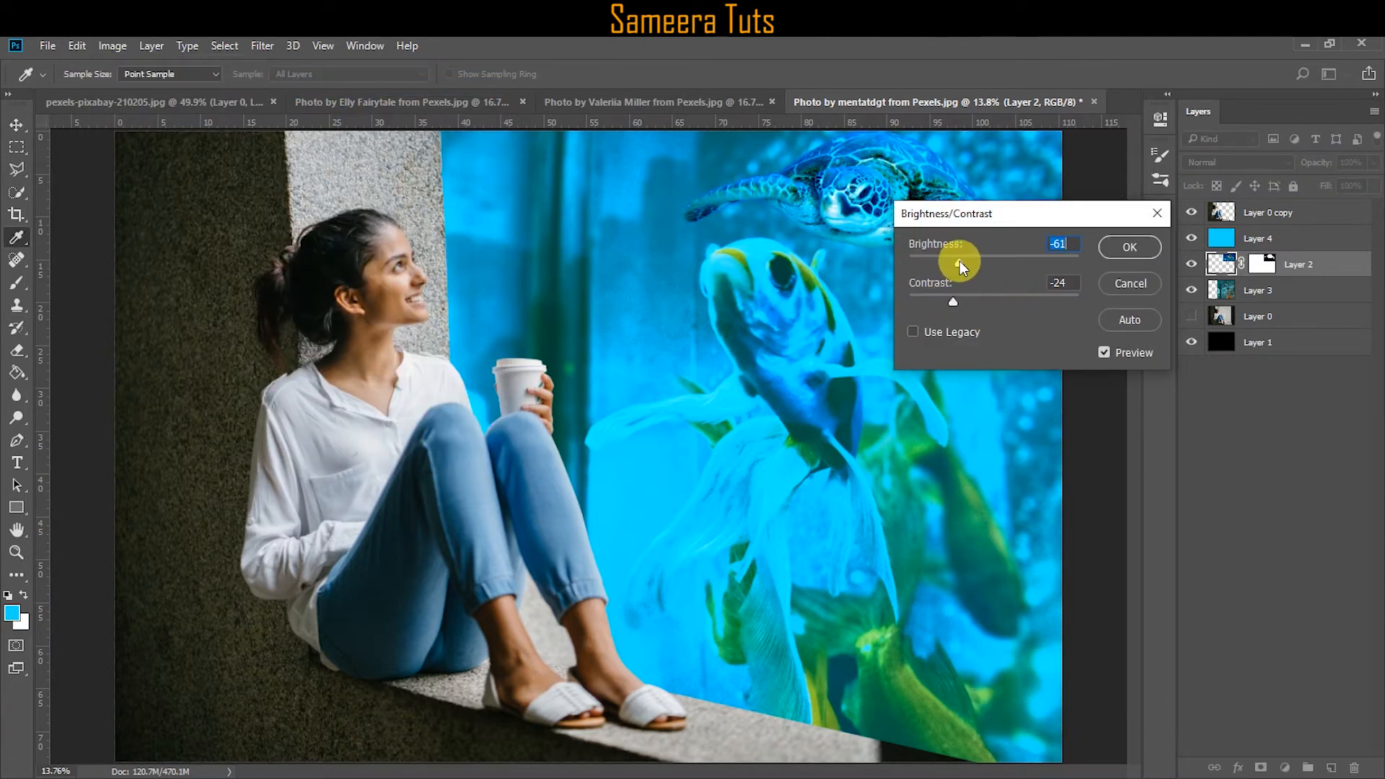
click(1128, 247)
key(v)
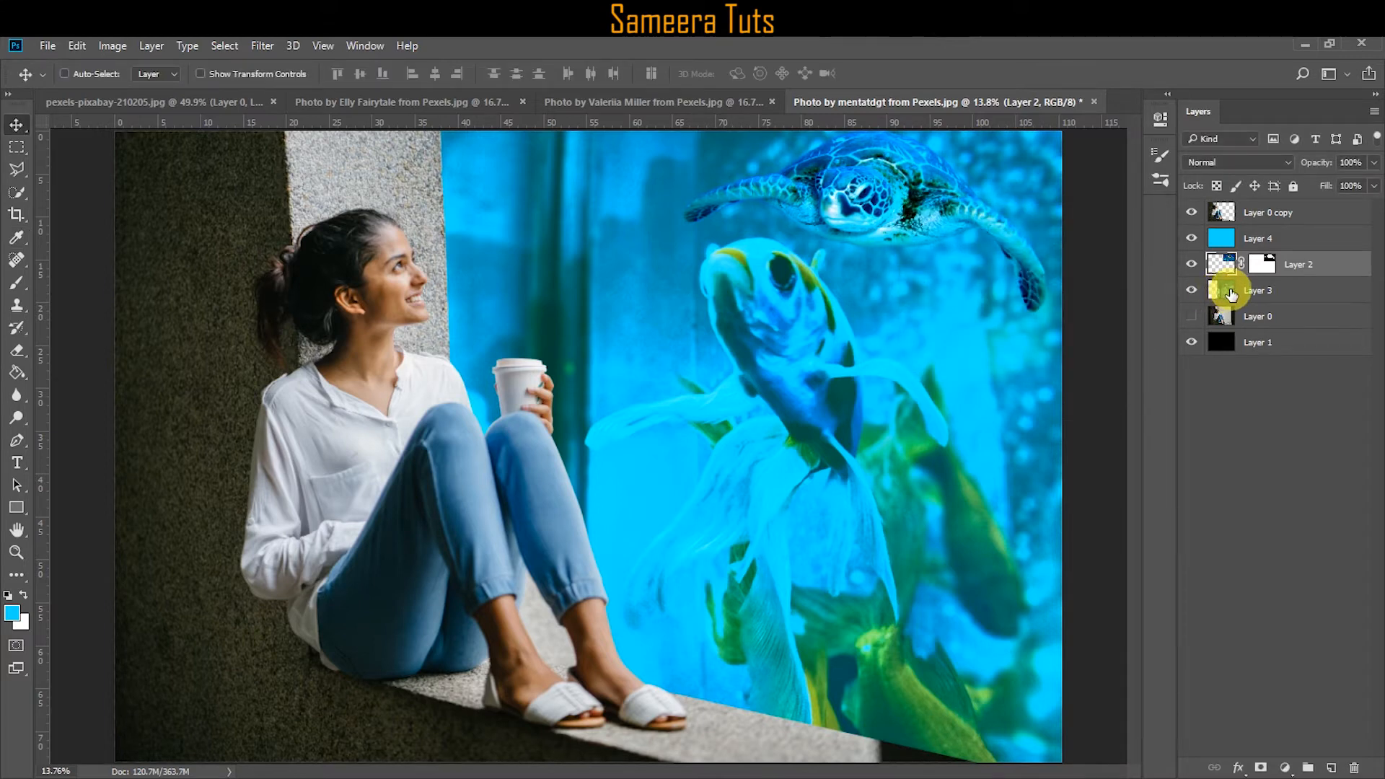
Apply Brightness/Contrast to the goldfish layer with brightness -17 and contrast 45.
click(1221, 290)
click(112, 46)
mouse_move(137, 89)
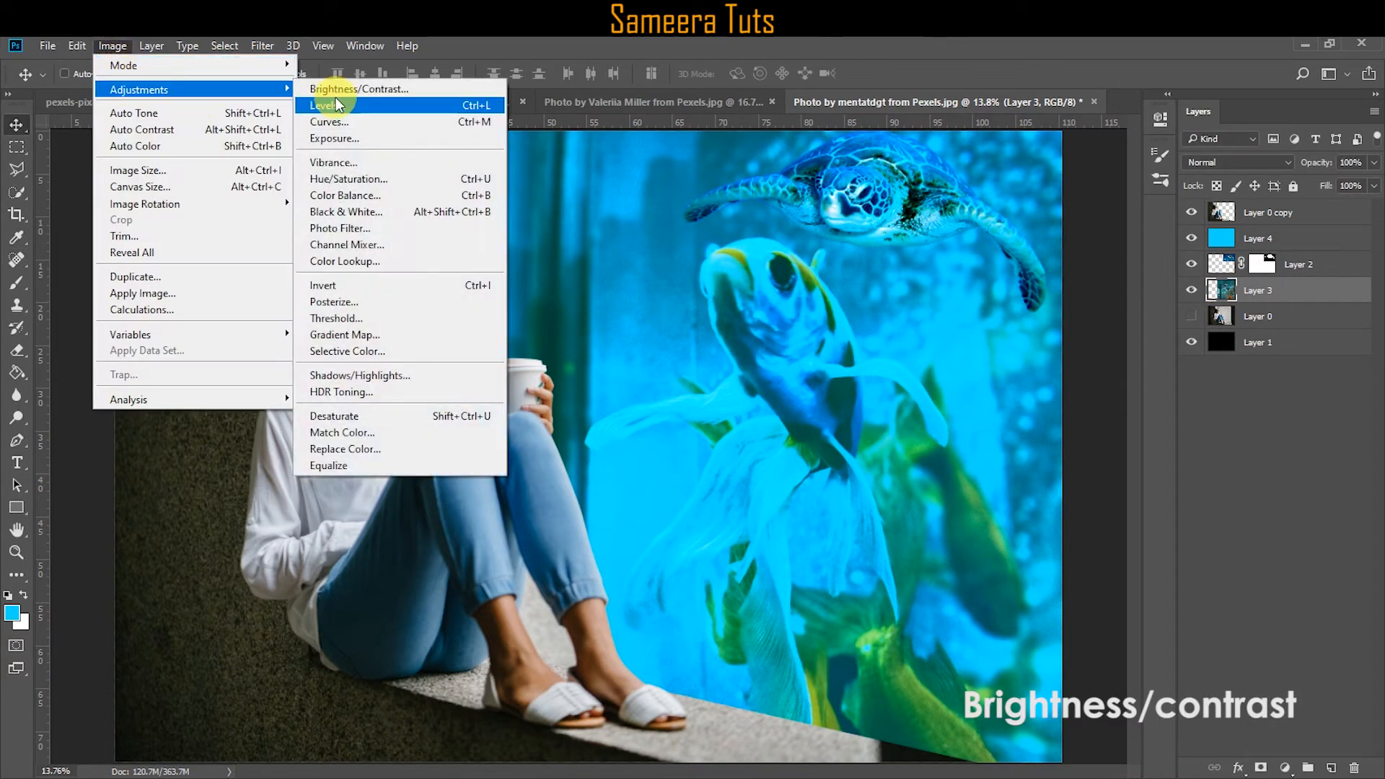
click(329, 90)
drag(999, 263, 1032, 300)
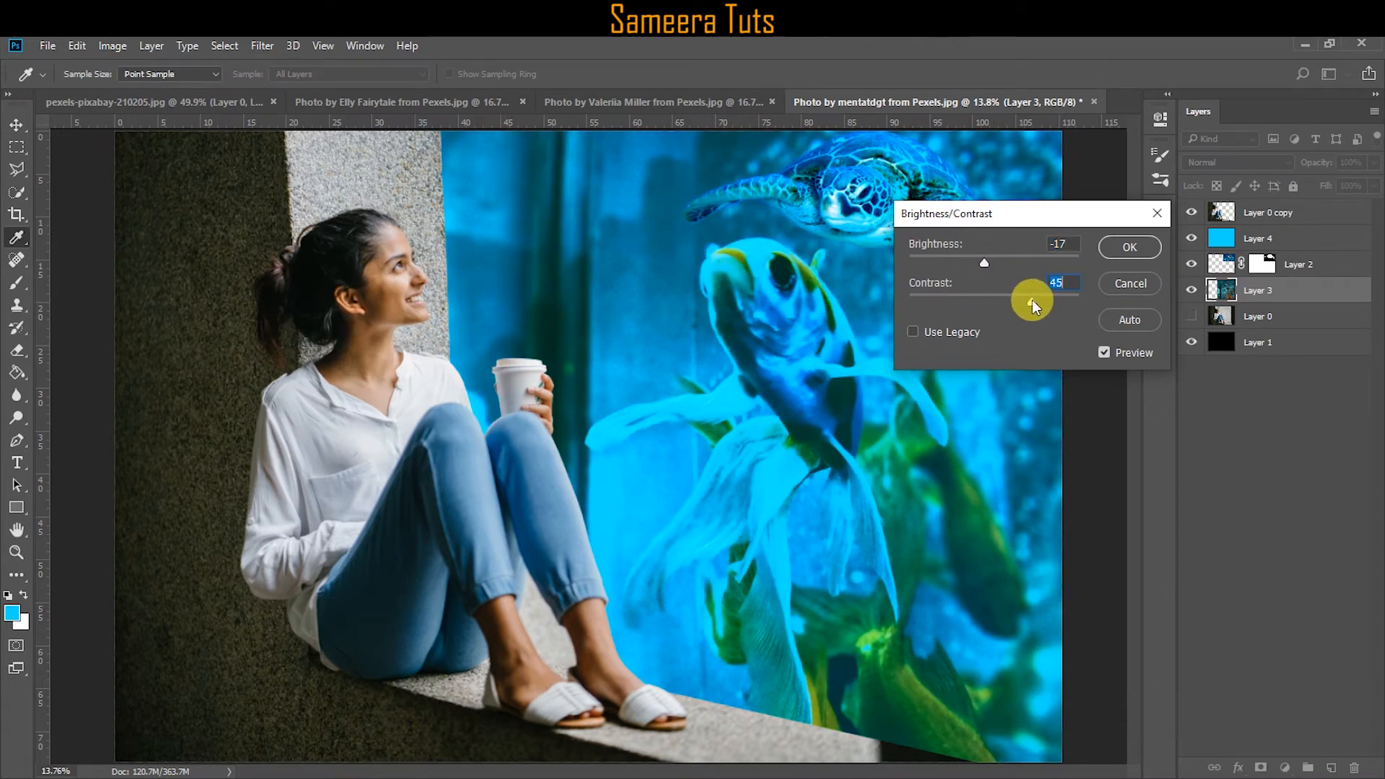
click(1127, 248)
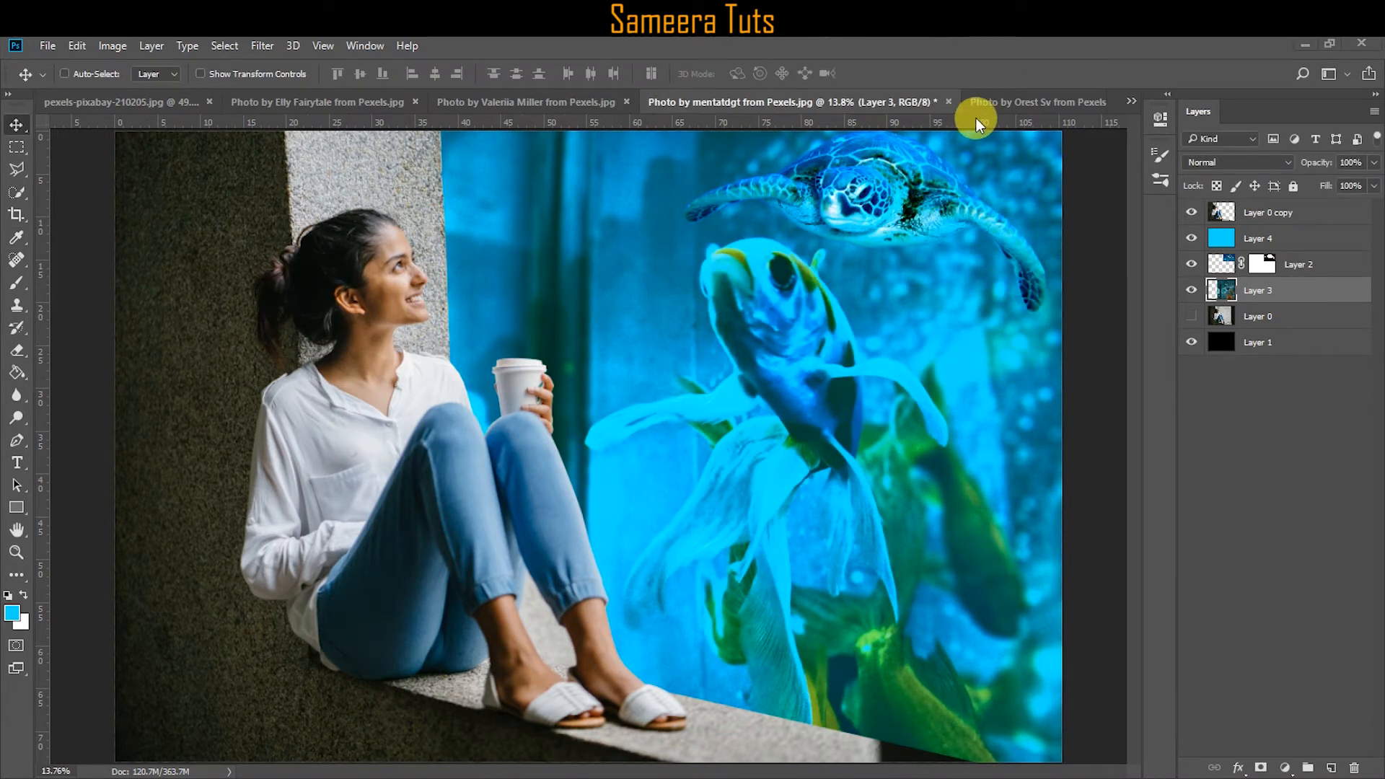
Bring the underwater photo of striped fish into the woman's document above the goldfish layer, and hide the cyan fill layer.
click(993, 103)
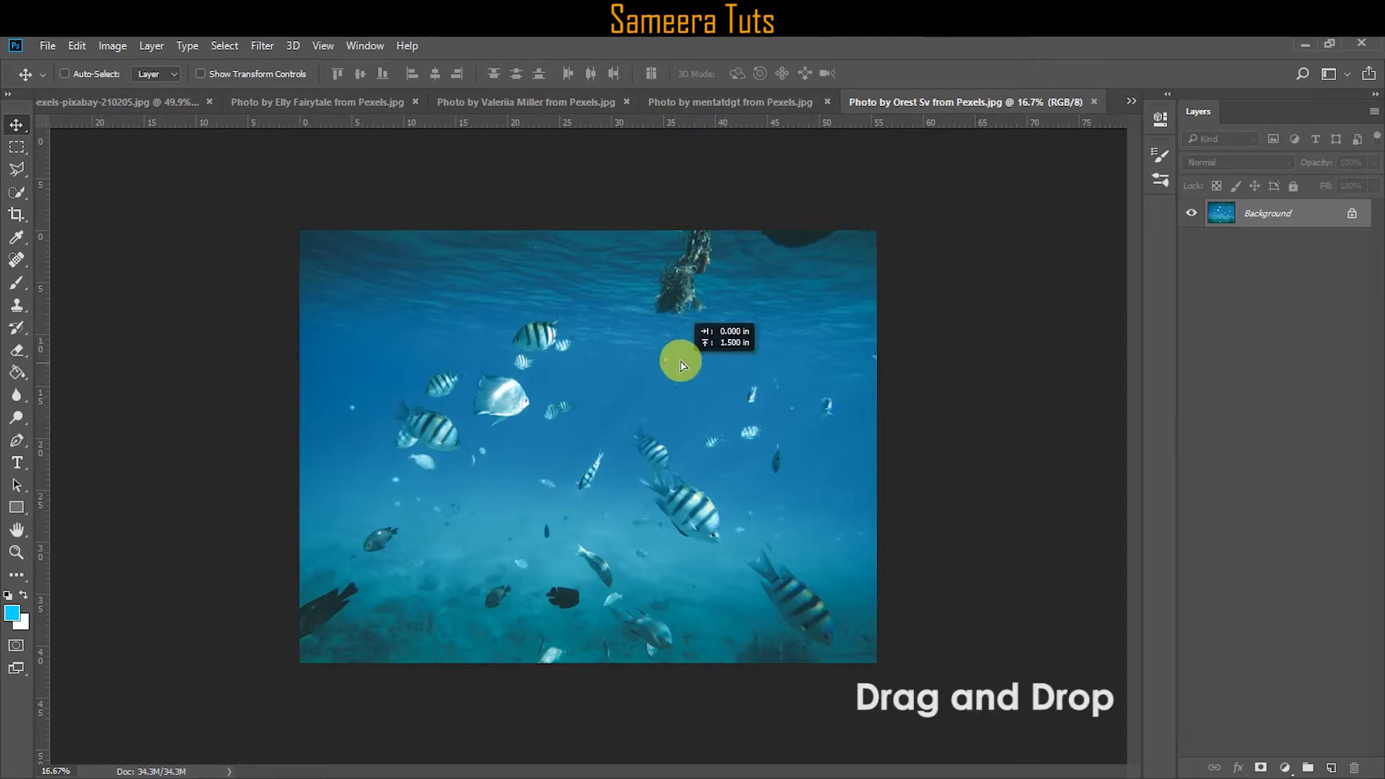
drag(683, 366, 746, 538)
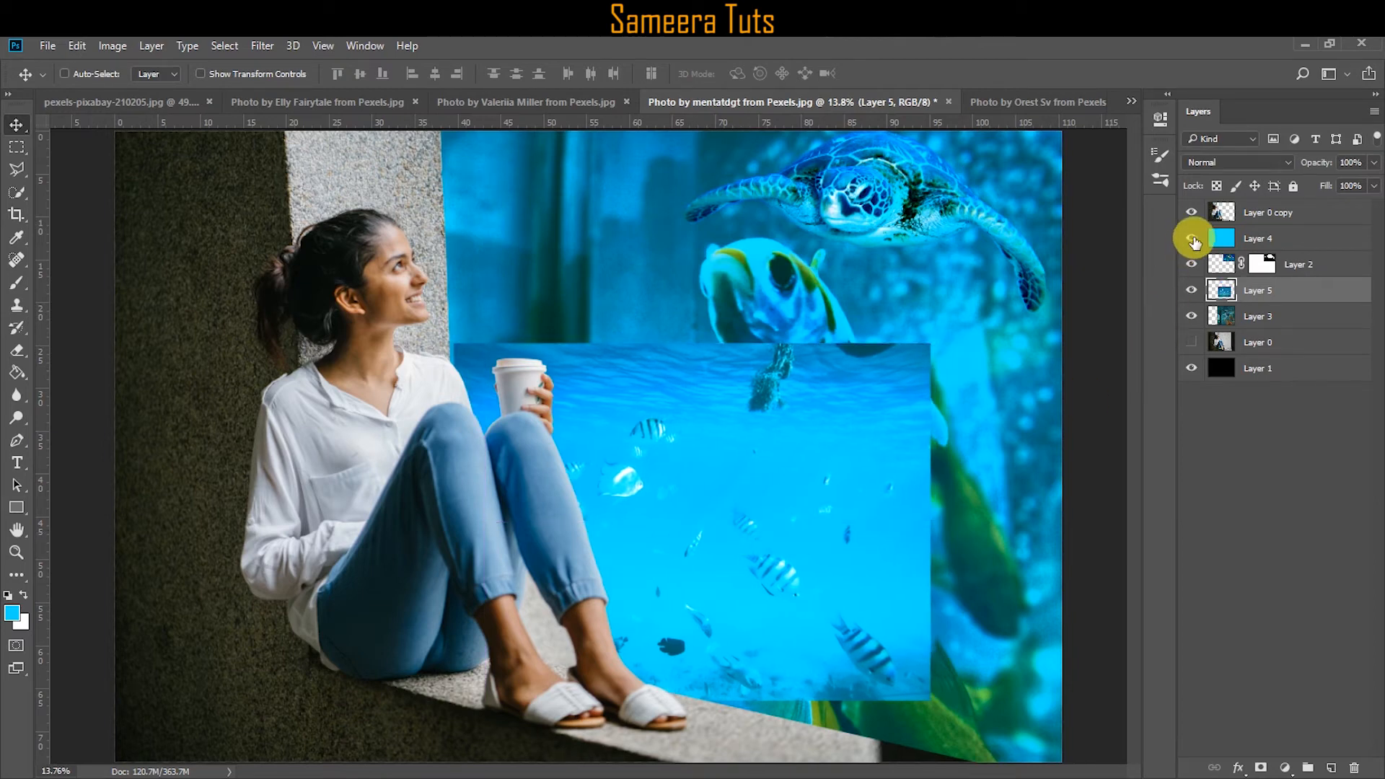
click(1191, 238)
drag(822, 504, 829, 531)
key(ctrl)
Scale the striped-fish layer to about 181.6% and position it to fill the whole area behind the woman.
click(77, 45)
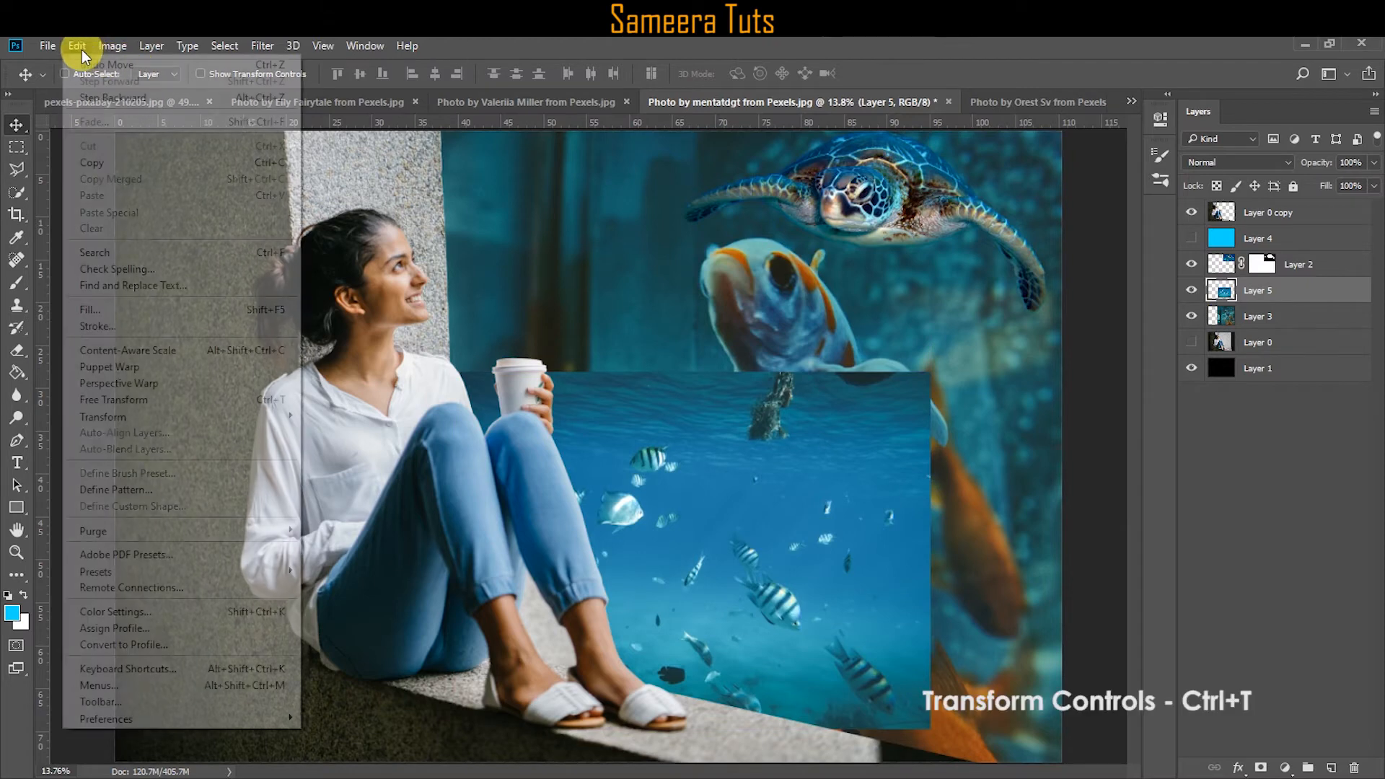
click(115, 400)
drag(906, 383, 1115, 97)
drag(916, 439, 842, 421)
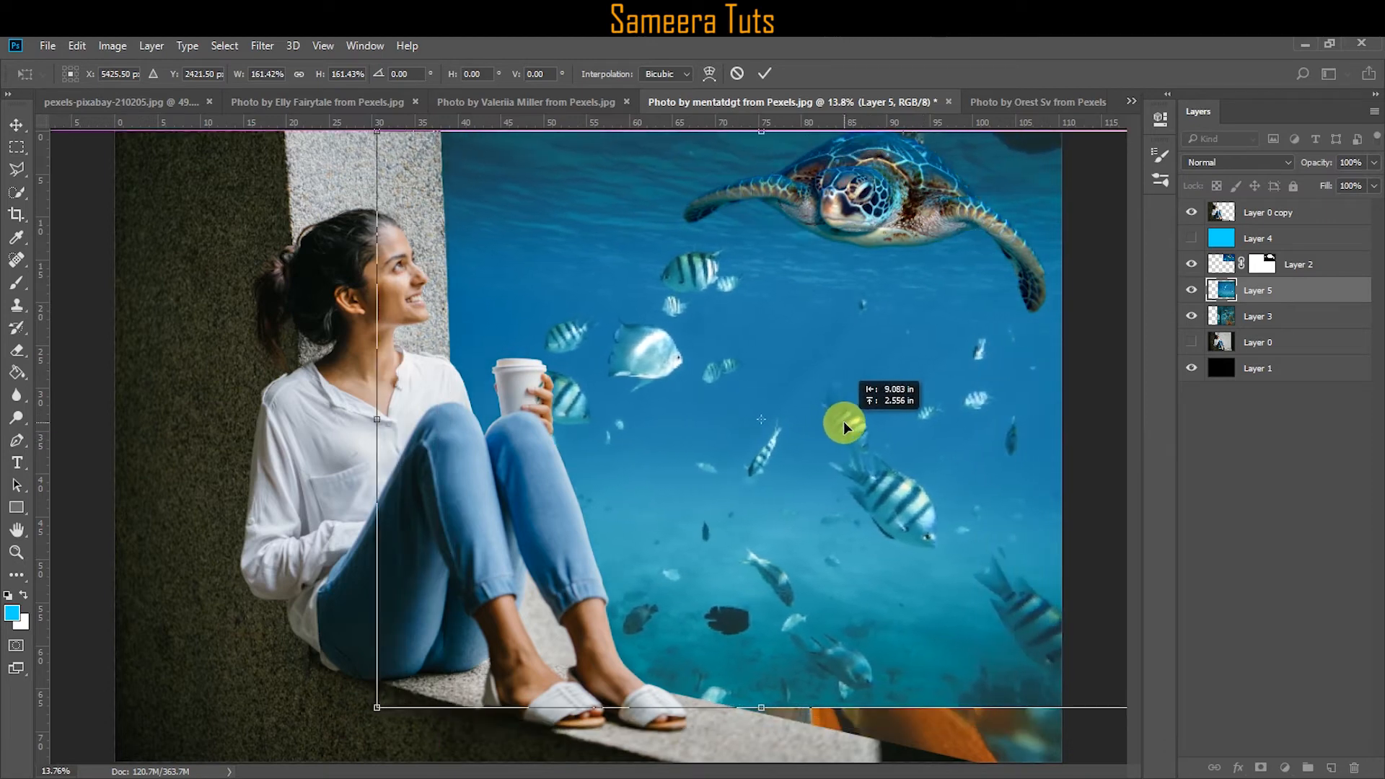
drag(376, 708, 279, 772)
drag(776, 528, 794, 530)
drag(756, 197, 760, 188)
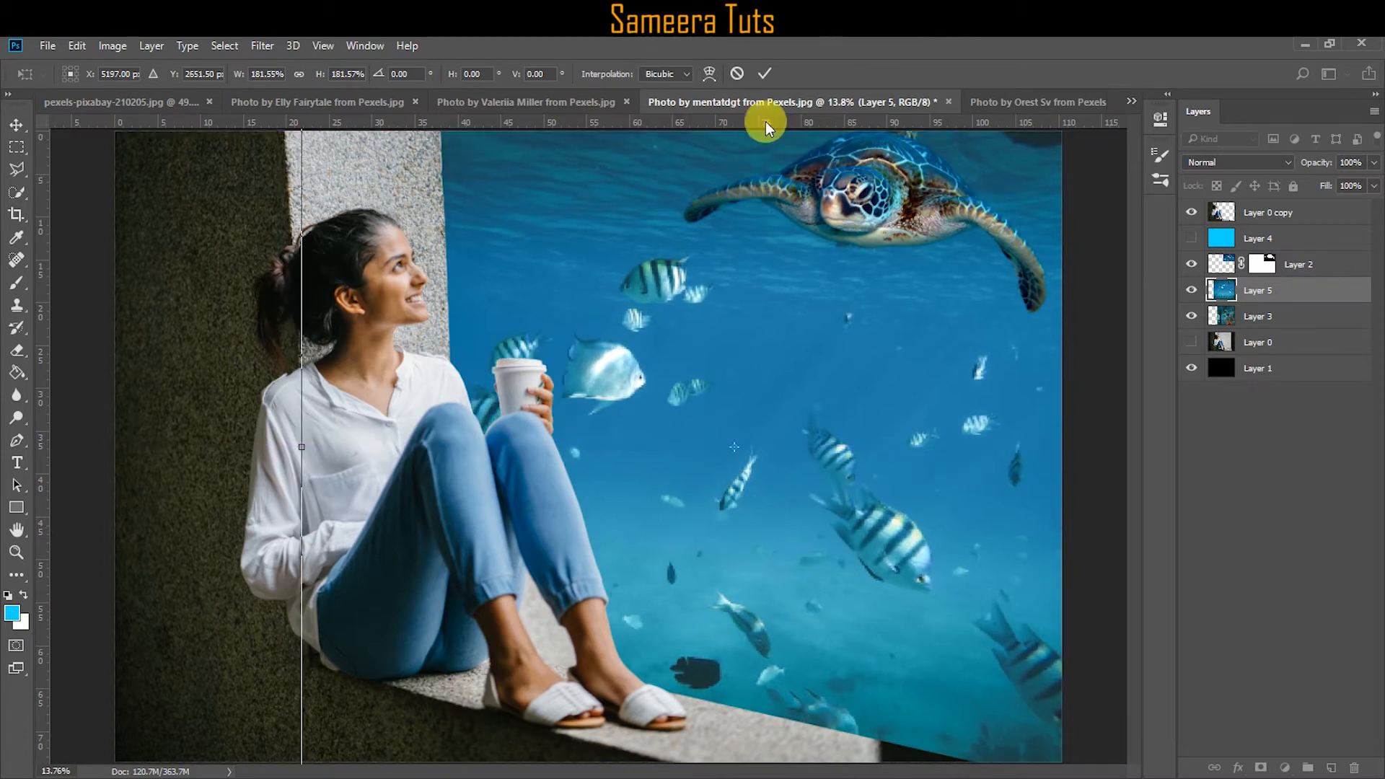
click(763, 75)
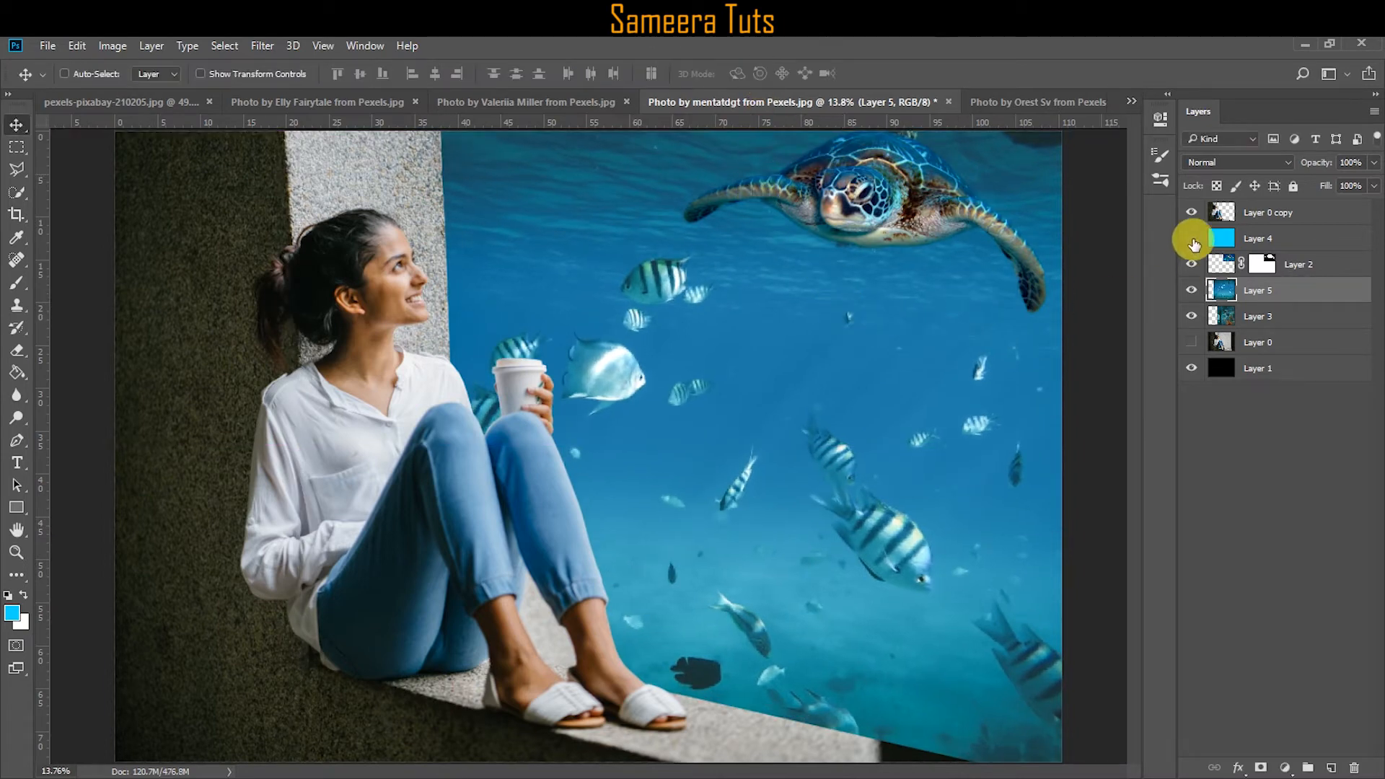
Show the cyan Overlay layer again and lower its opacity to soften the blue tint.
click(1191, 238)
click(1258, 238)
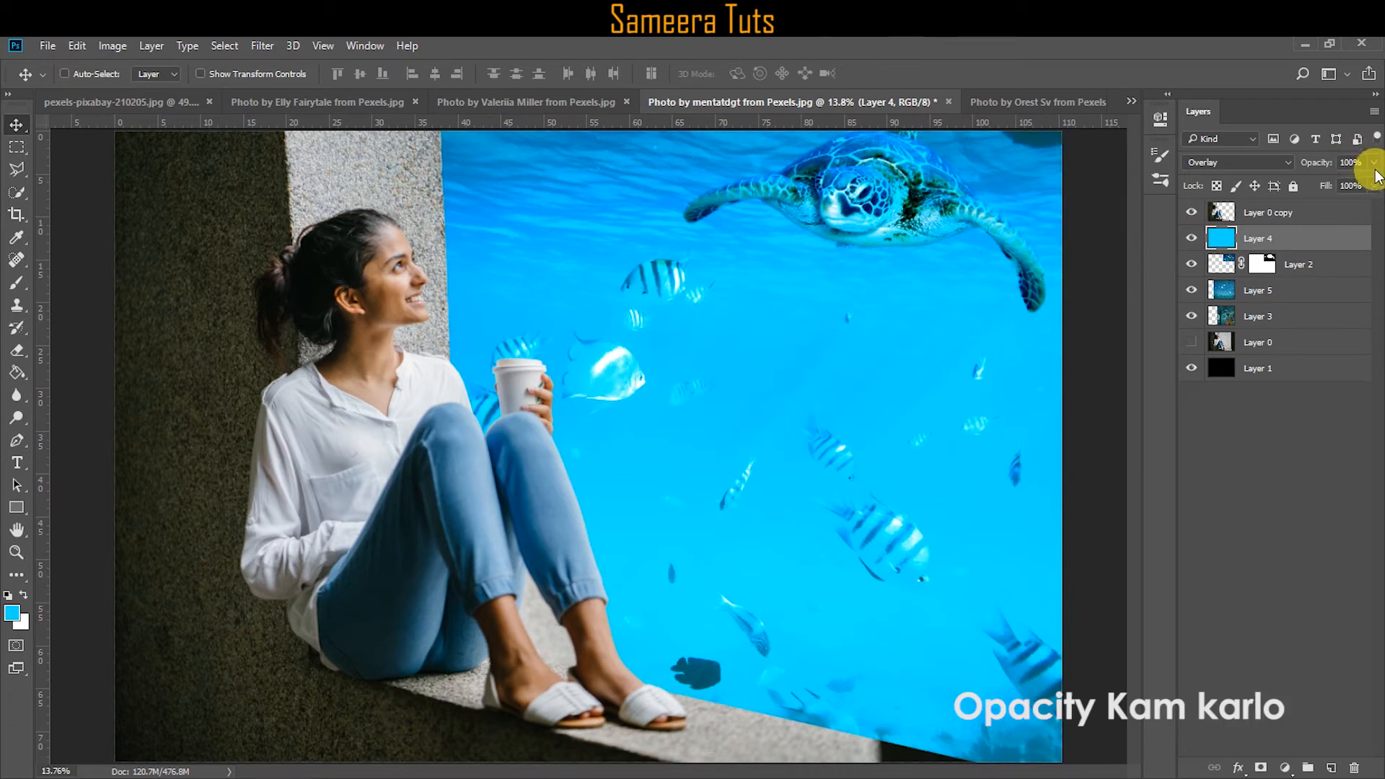
drag(1369, 182, 1334, 189)
Apply Color Balance to the midtones of the woman's cut-out layer with cyan-red at -78 and yellow-blue at +43.
click(1275, 208)
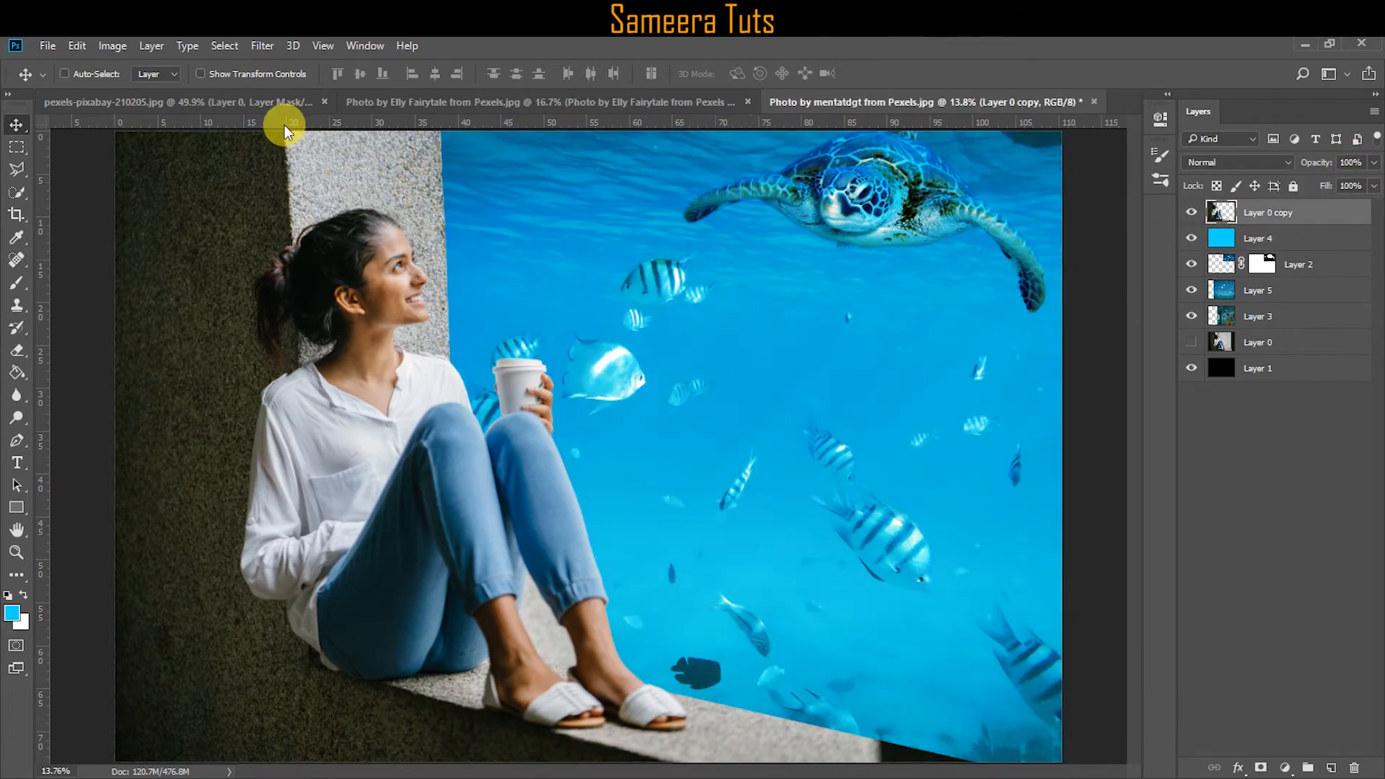
click(113, 46)
mouse_move(285, 88)
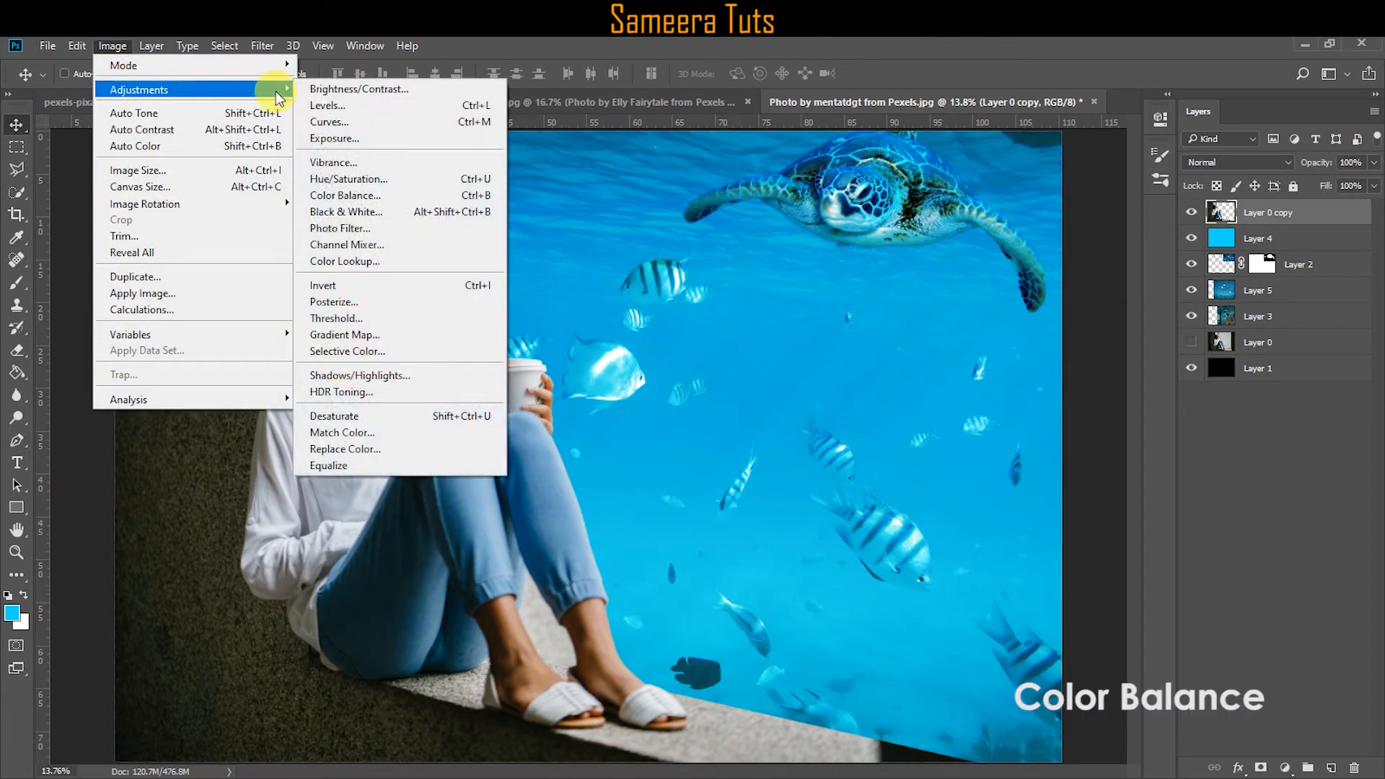
click(347, 196)
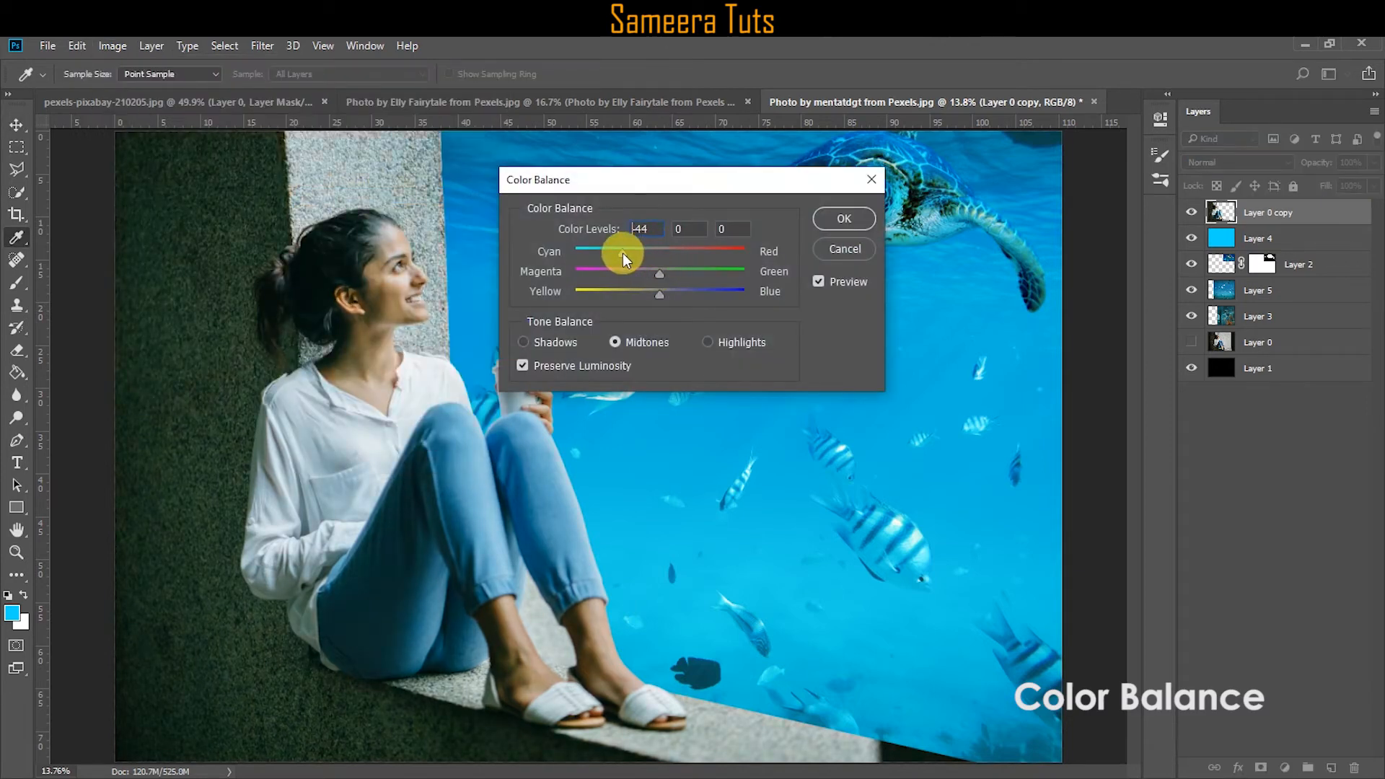
drag(625, 258, 628, 254)
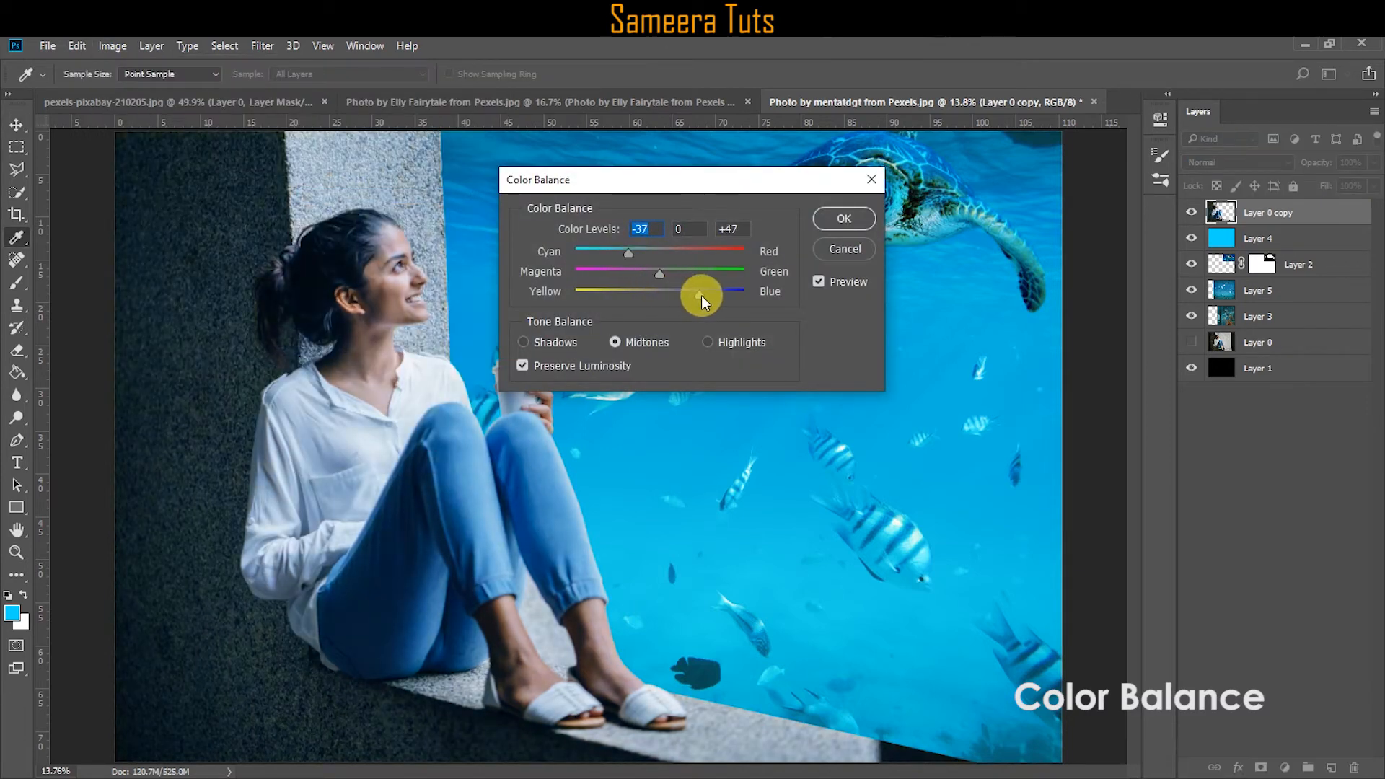
drag(698, 301, 696, 299)
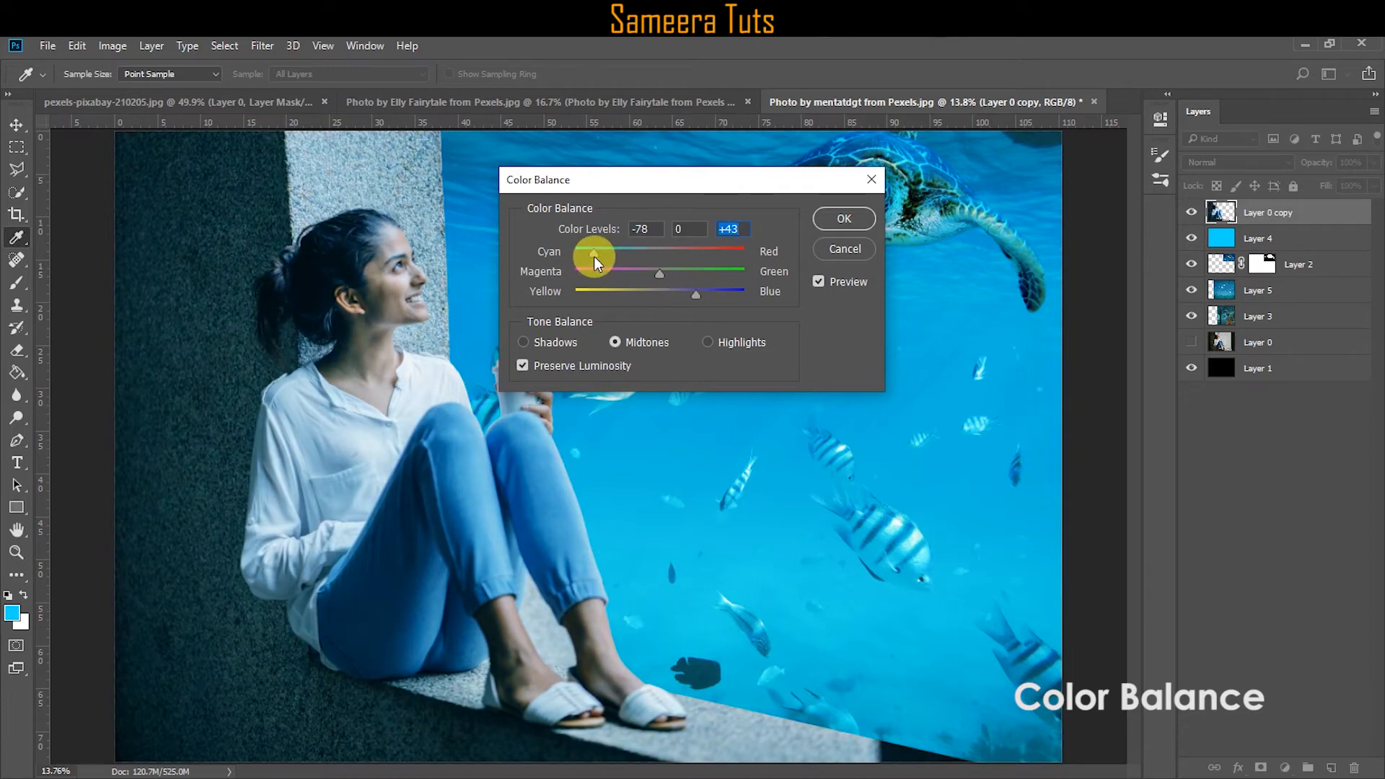
click(839, 222)
key(v)
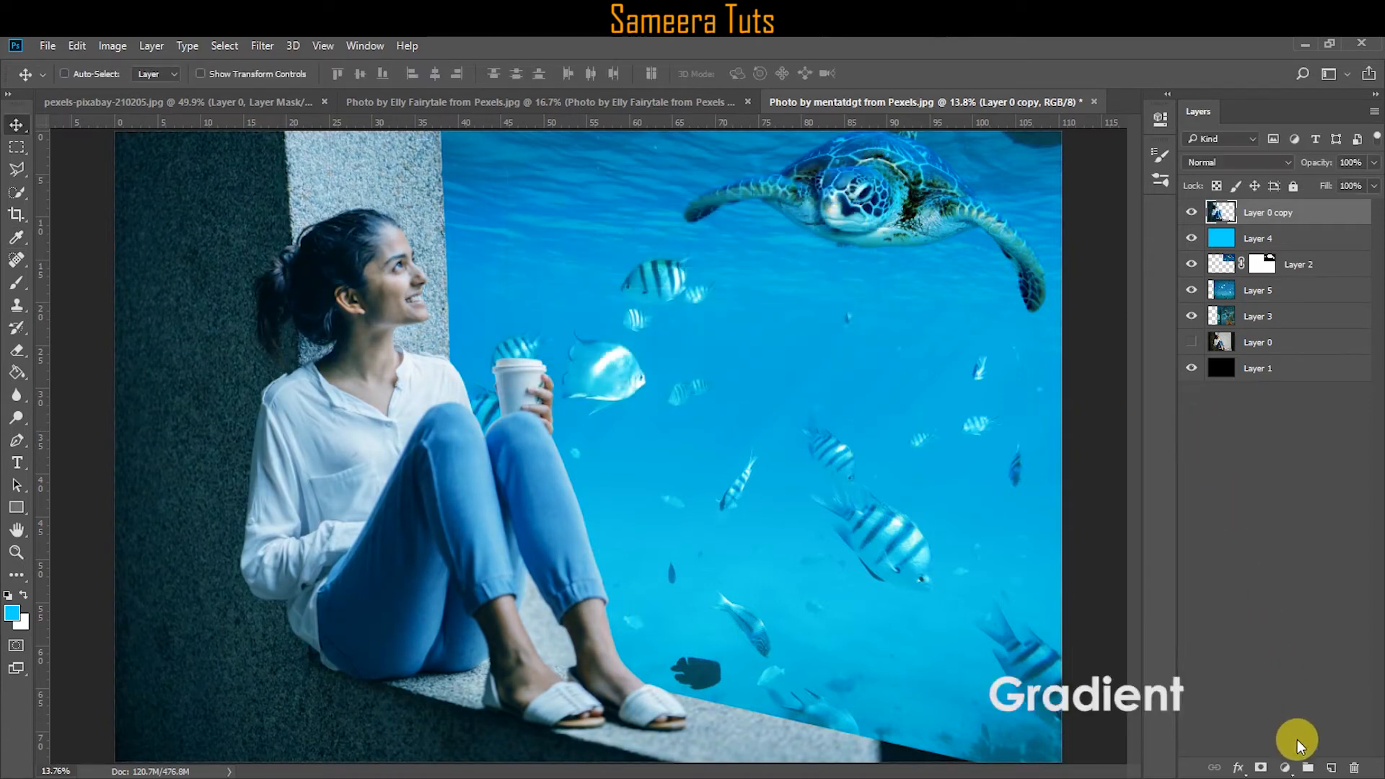
Add a gradient fill layer above the woman using a colour-to-transparent preset with its starting colour stop changed to black.
click(1285, 767)
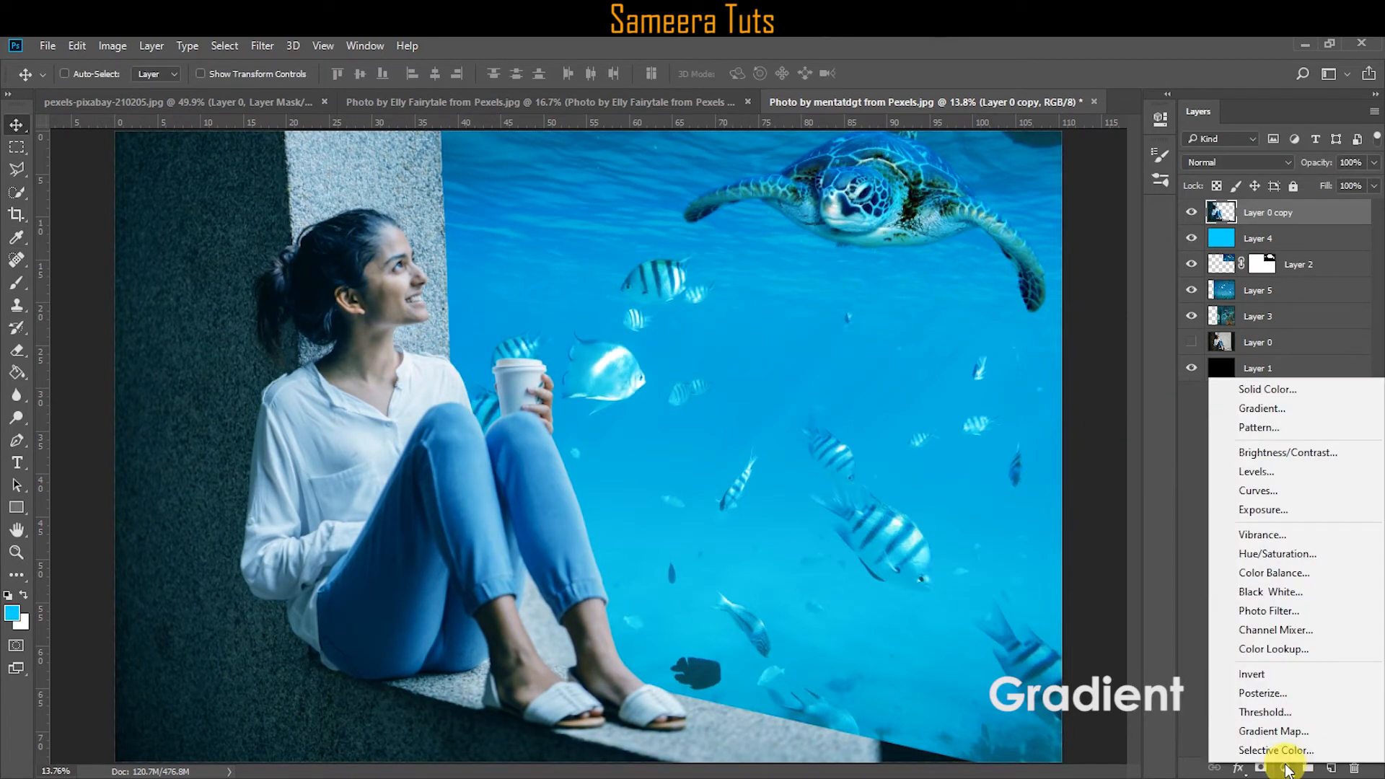
click(1266, 409)
click(672, 214)
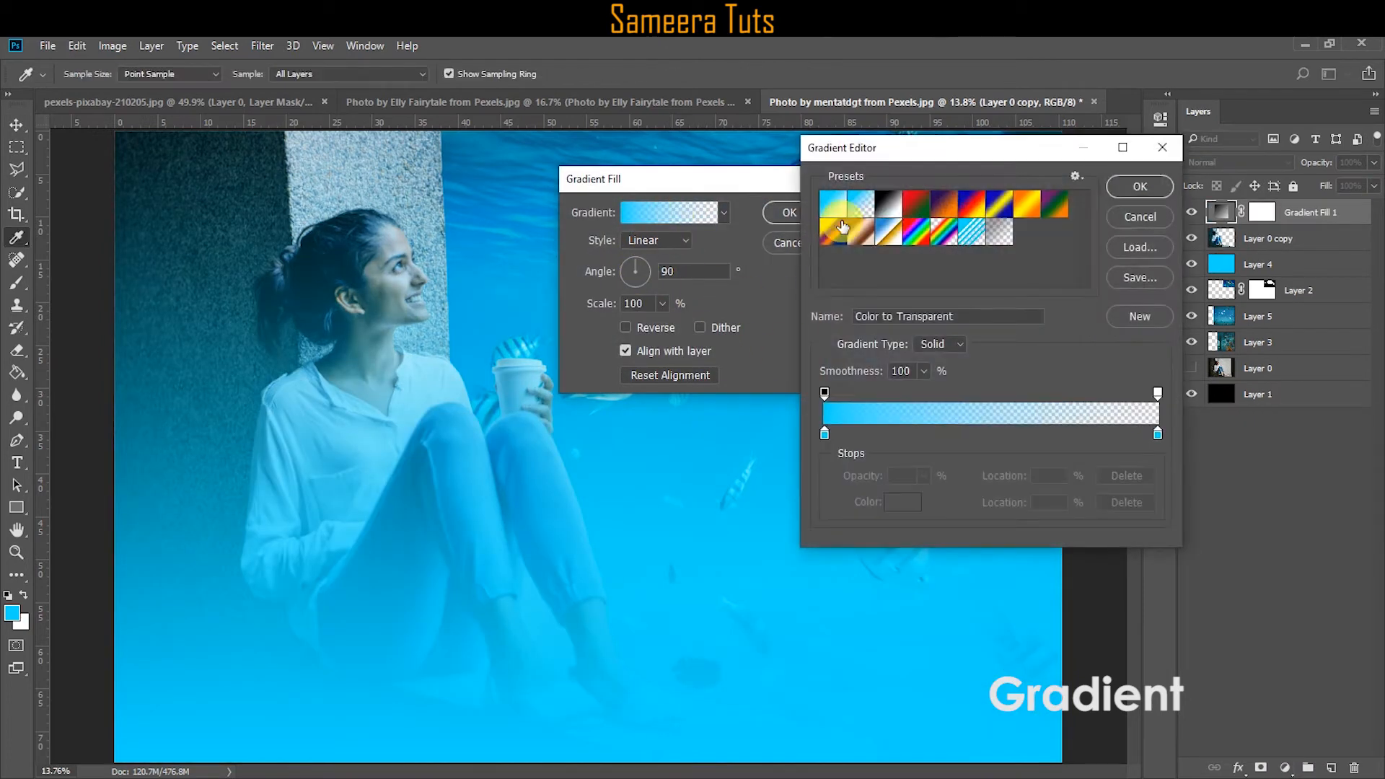
click(834, 208)
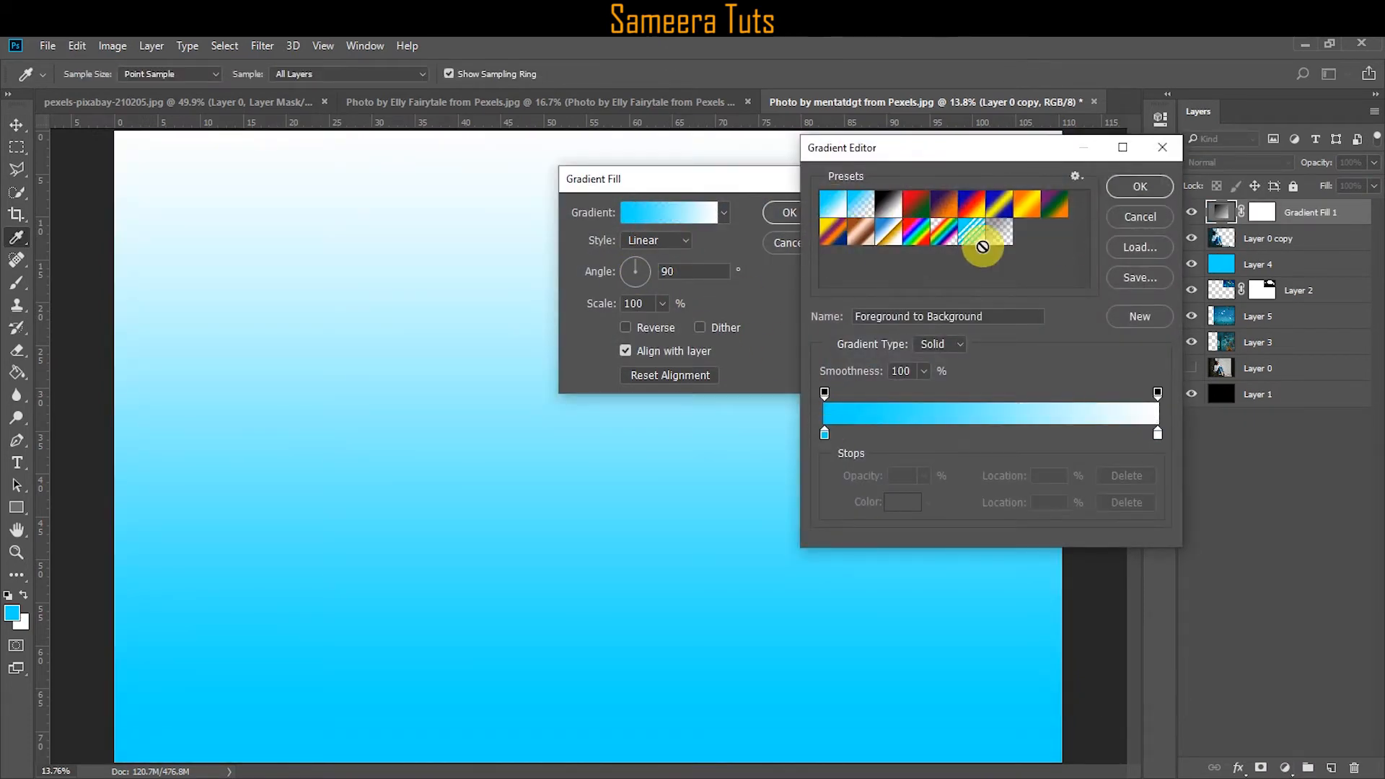
click(866, 207)
click(834, 431)
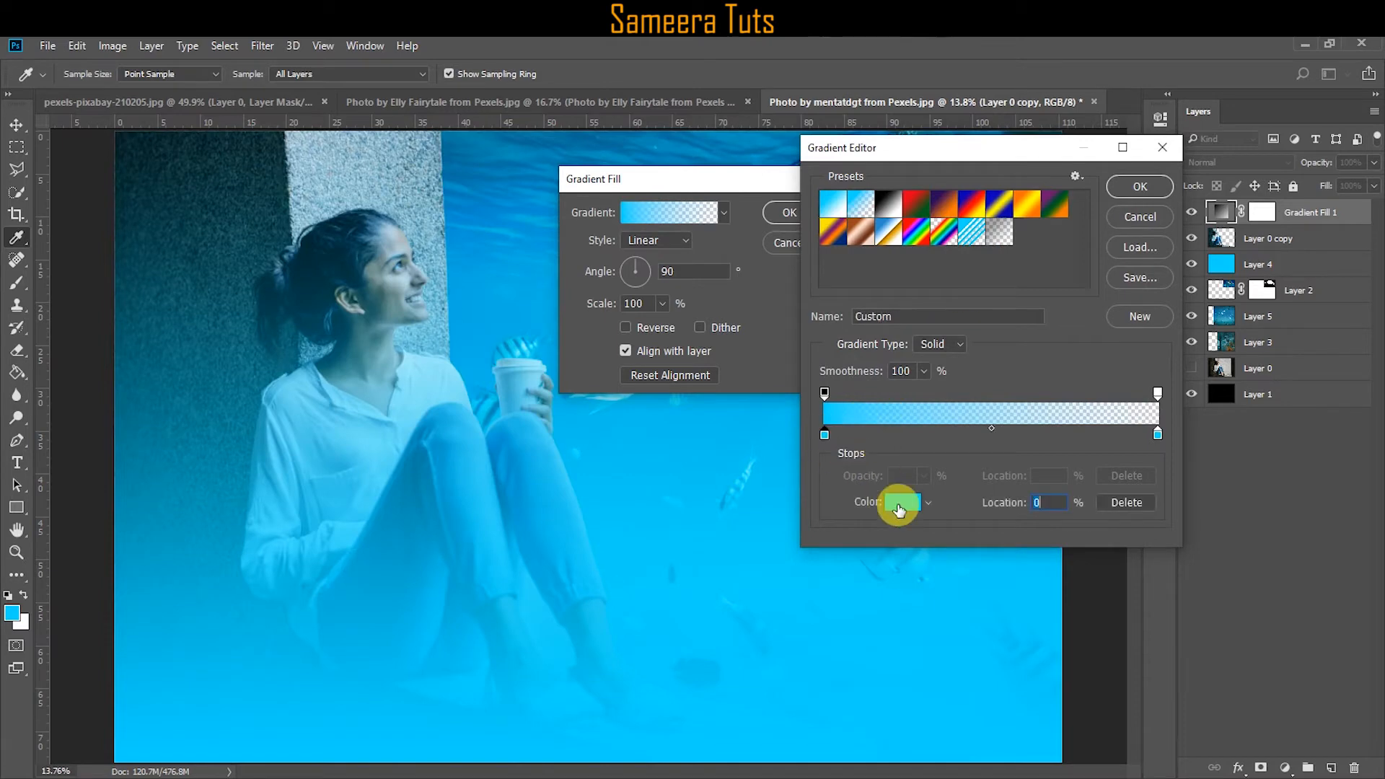
click(898, 505)
click(757, 597)
click(1151, 346)
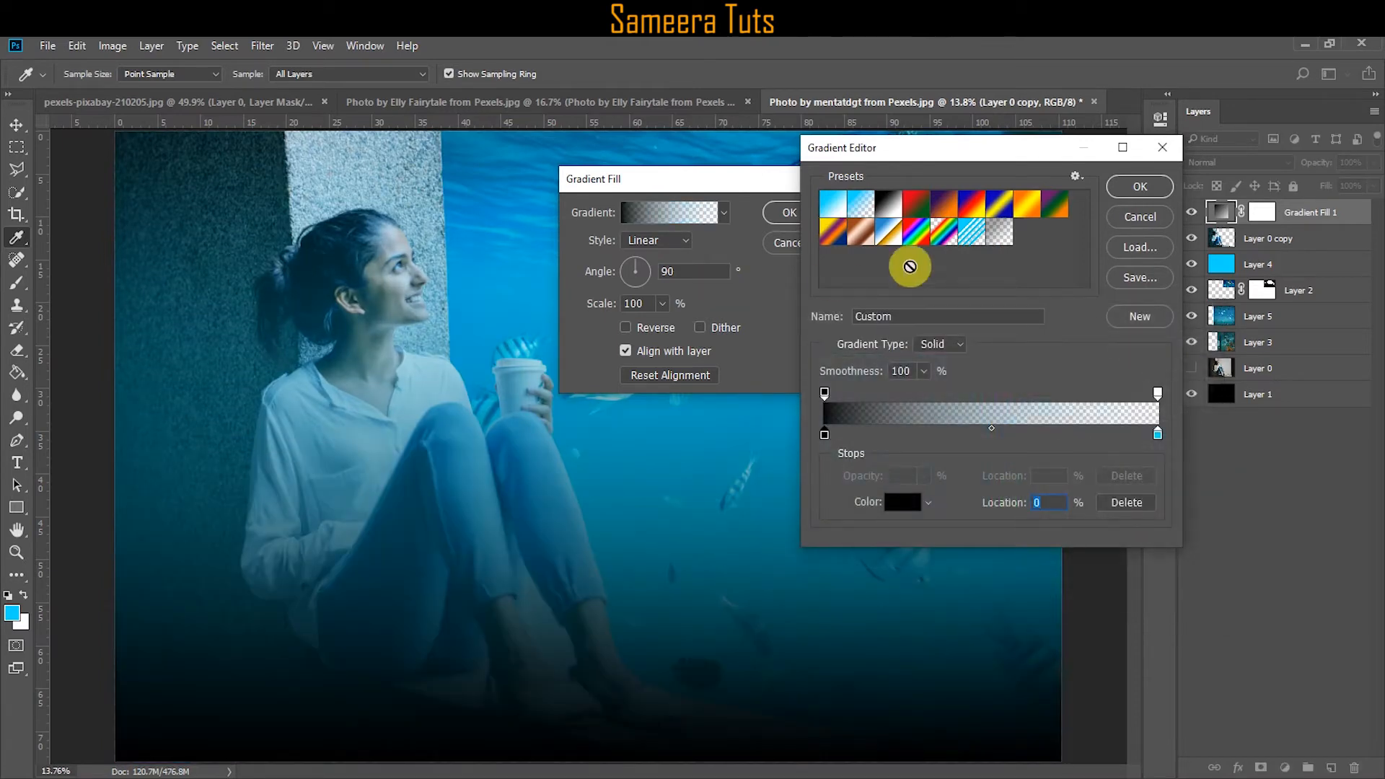
key(Return)
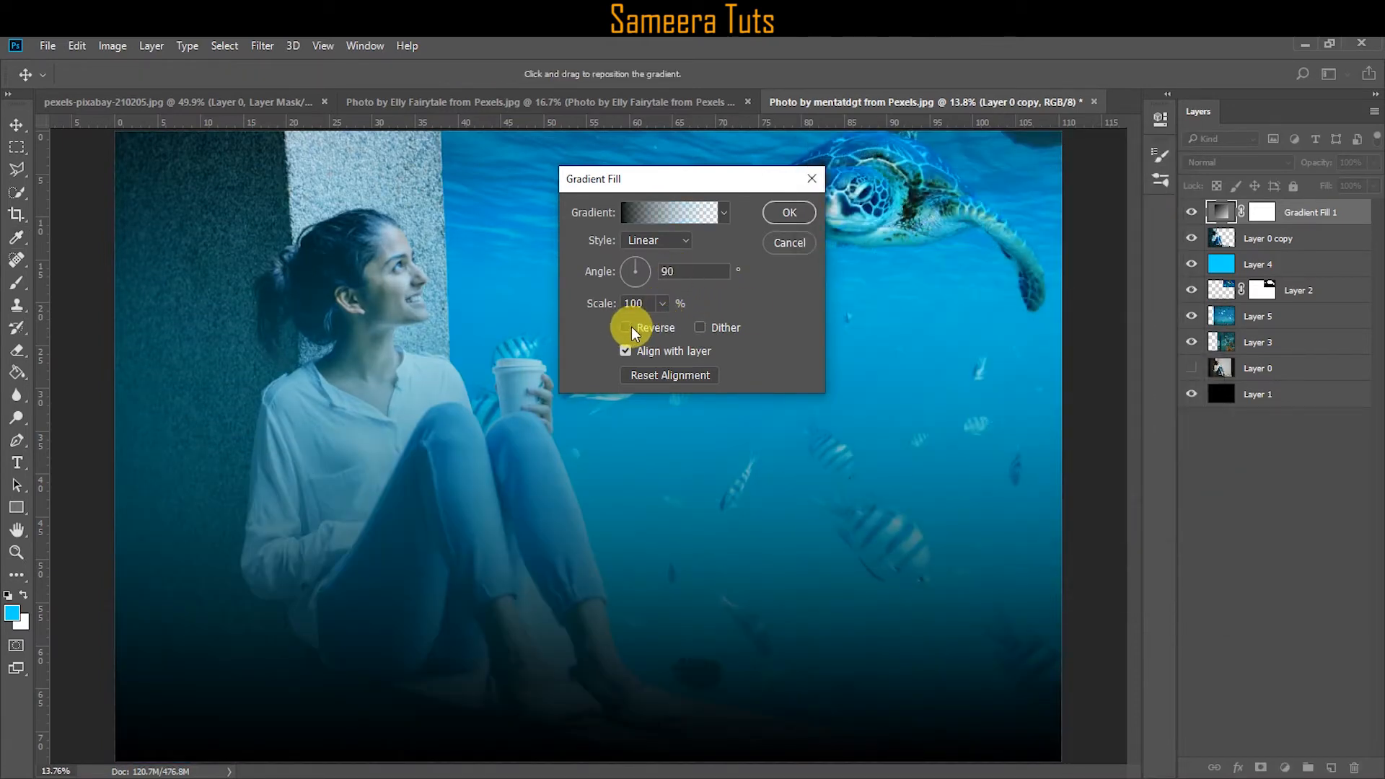
Make the black-to-transparent gradient fill radial and reversed, with a 45° angle and 177% scale.
click(684, 242)
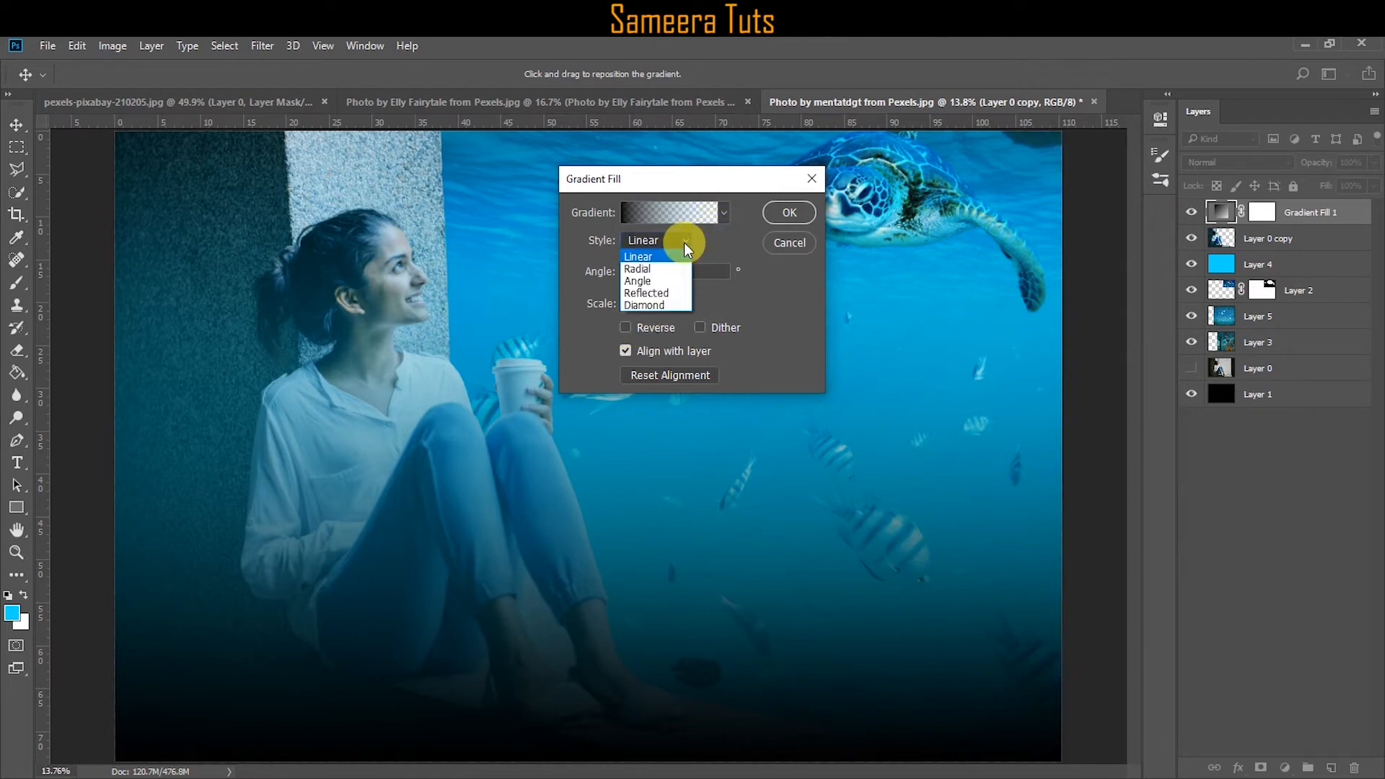
click(657, 271)
click(628, 327)
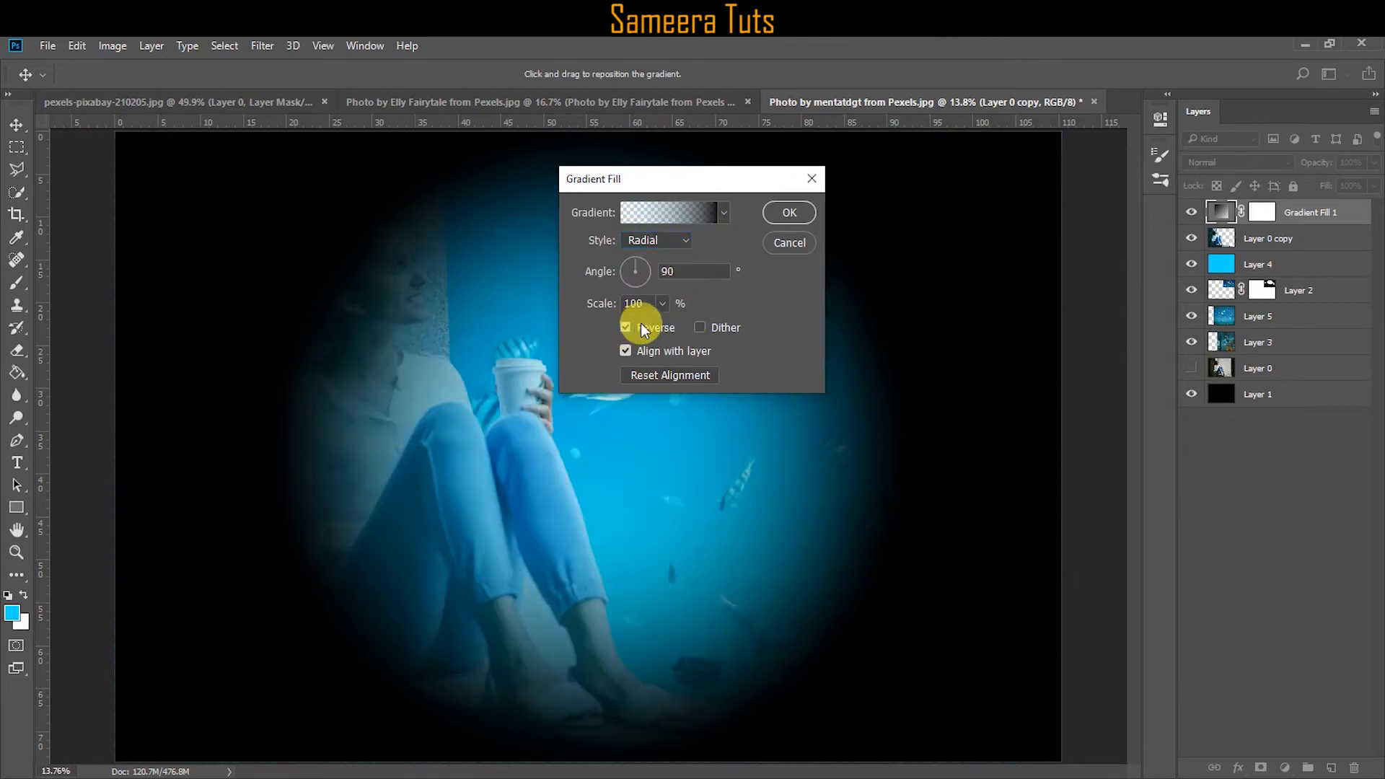
text(45)
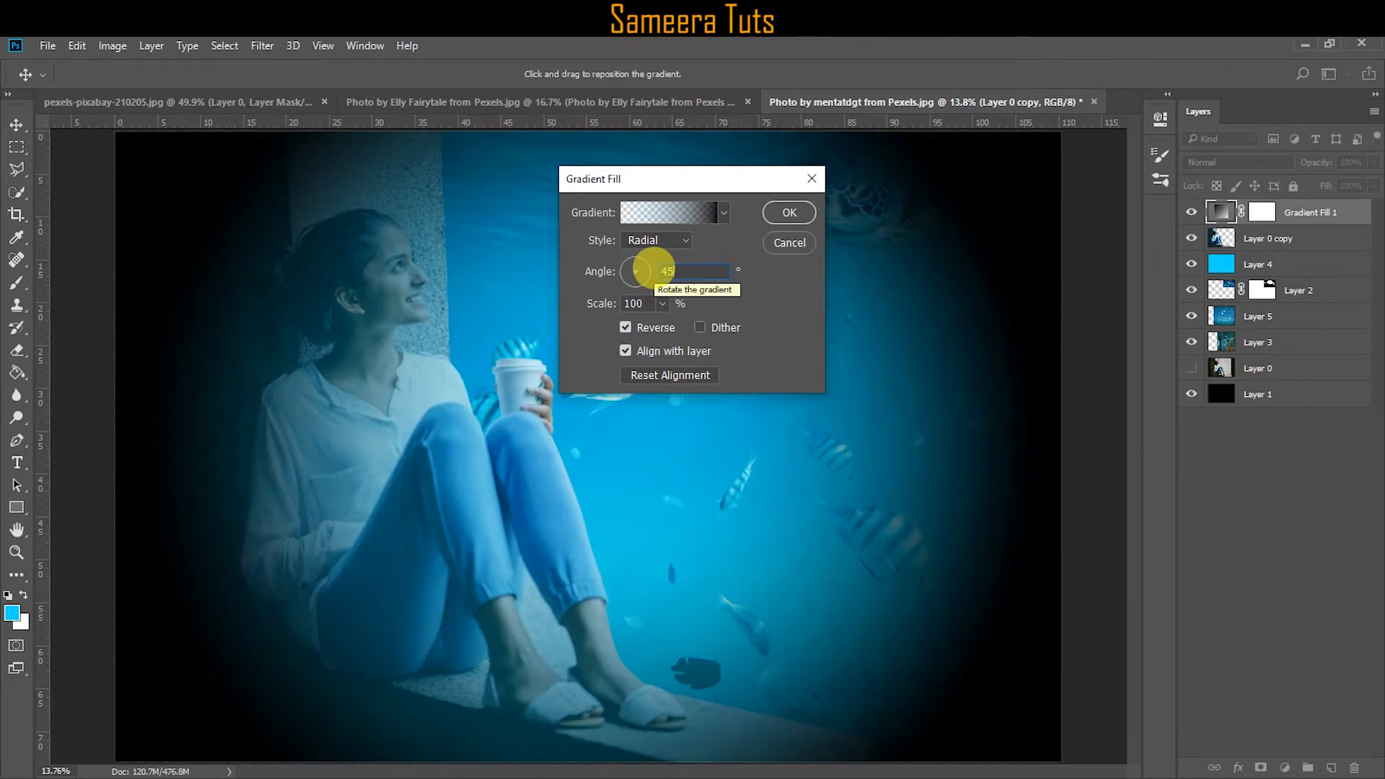
drag(664, 328, 668, 326)
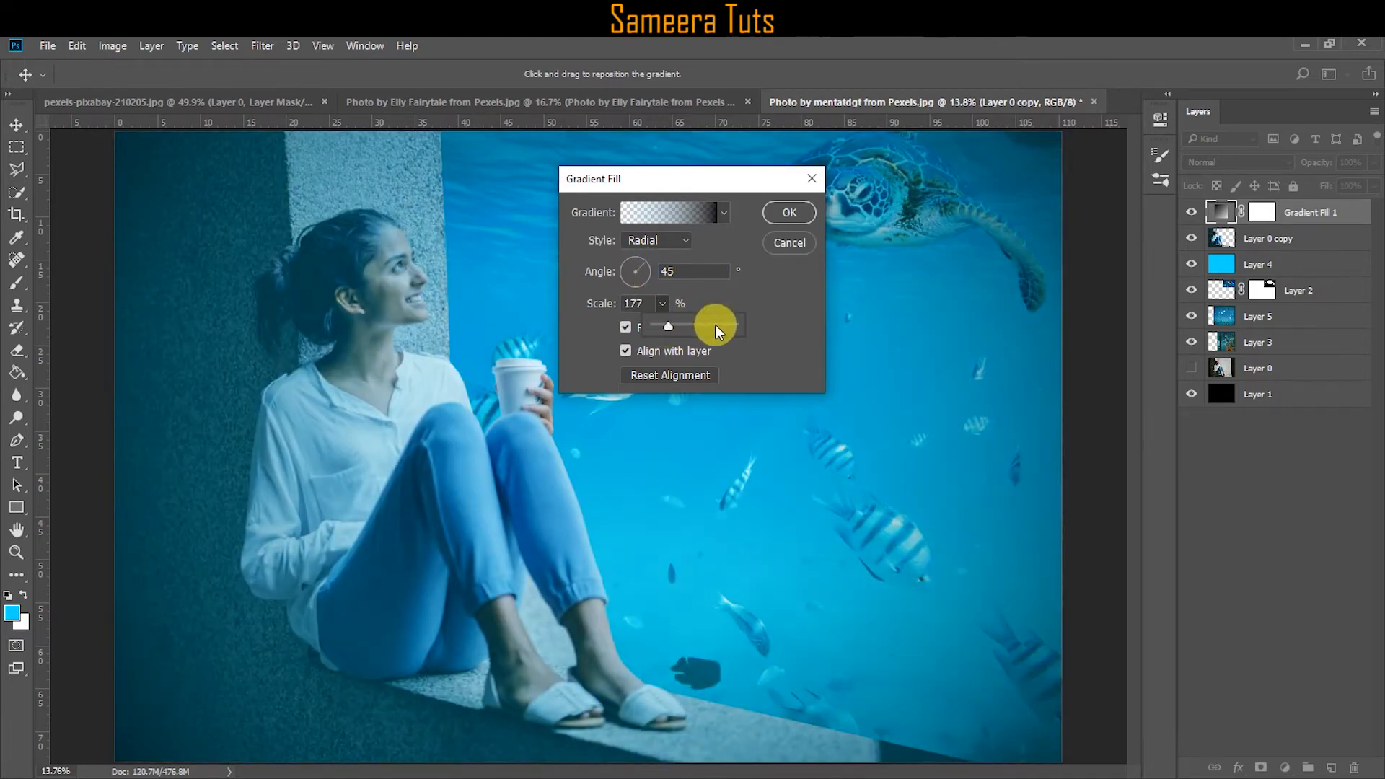
Change the gradient fill to the Neutral Density preset at 155% scale and apply it as the vignette.
click(671, 212)
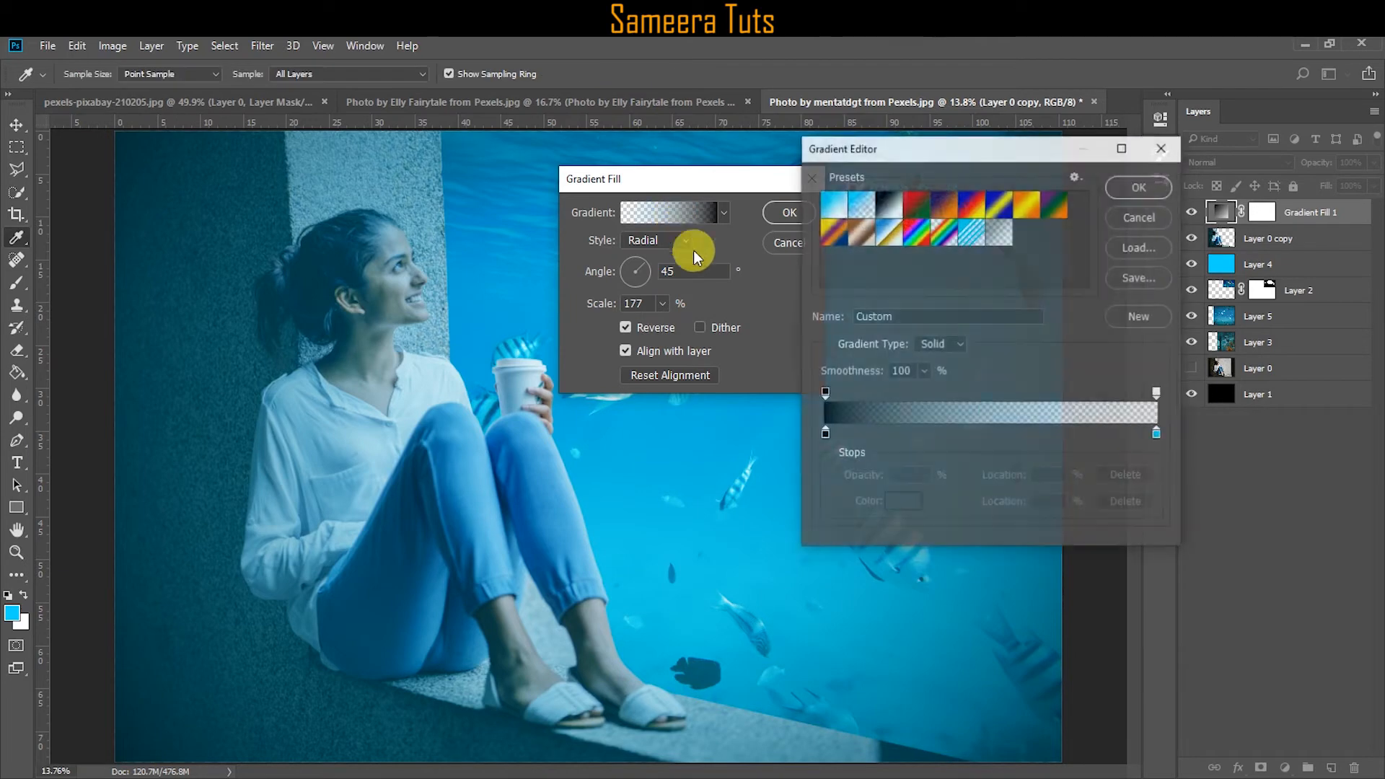
click(999, 238)
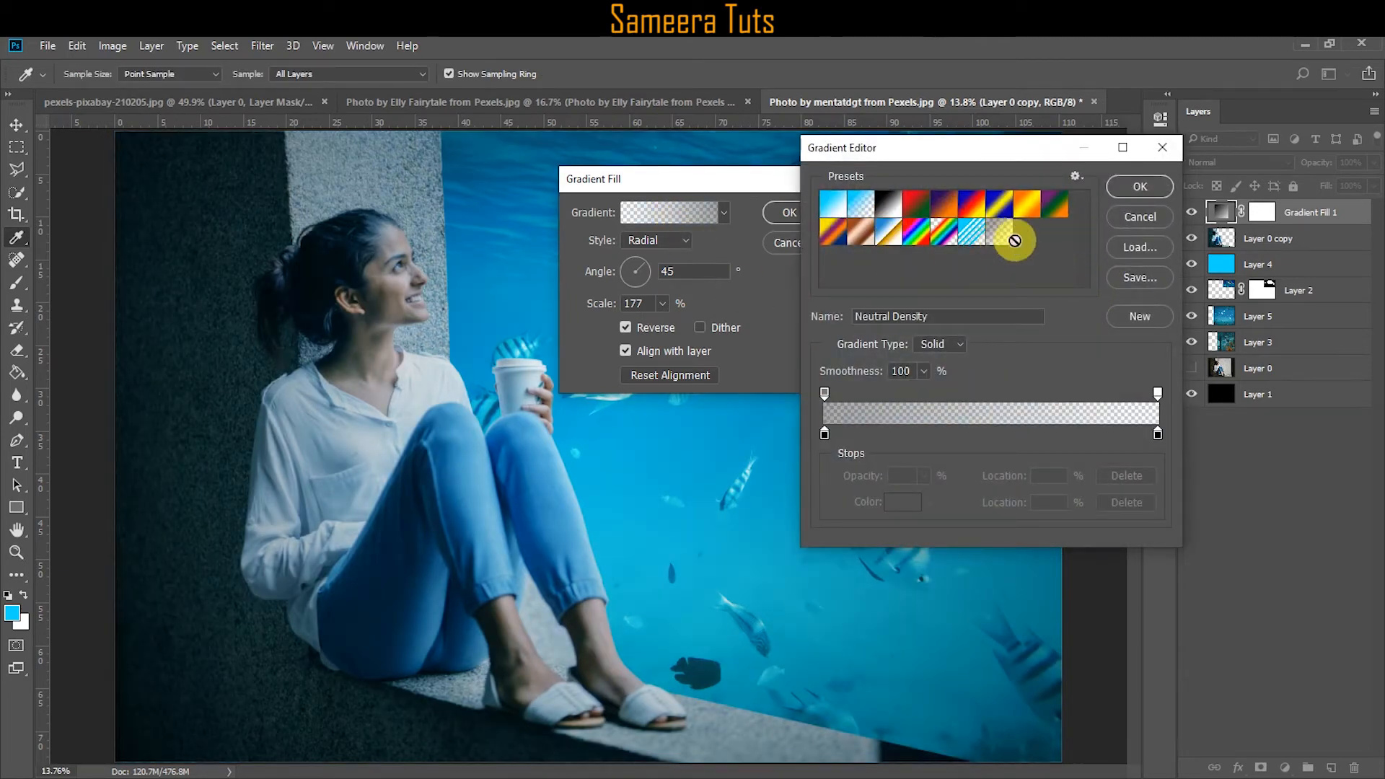
click(1133, 188)
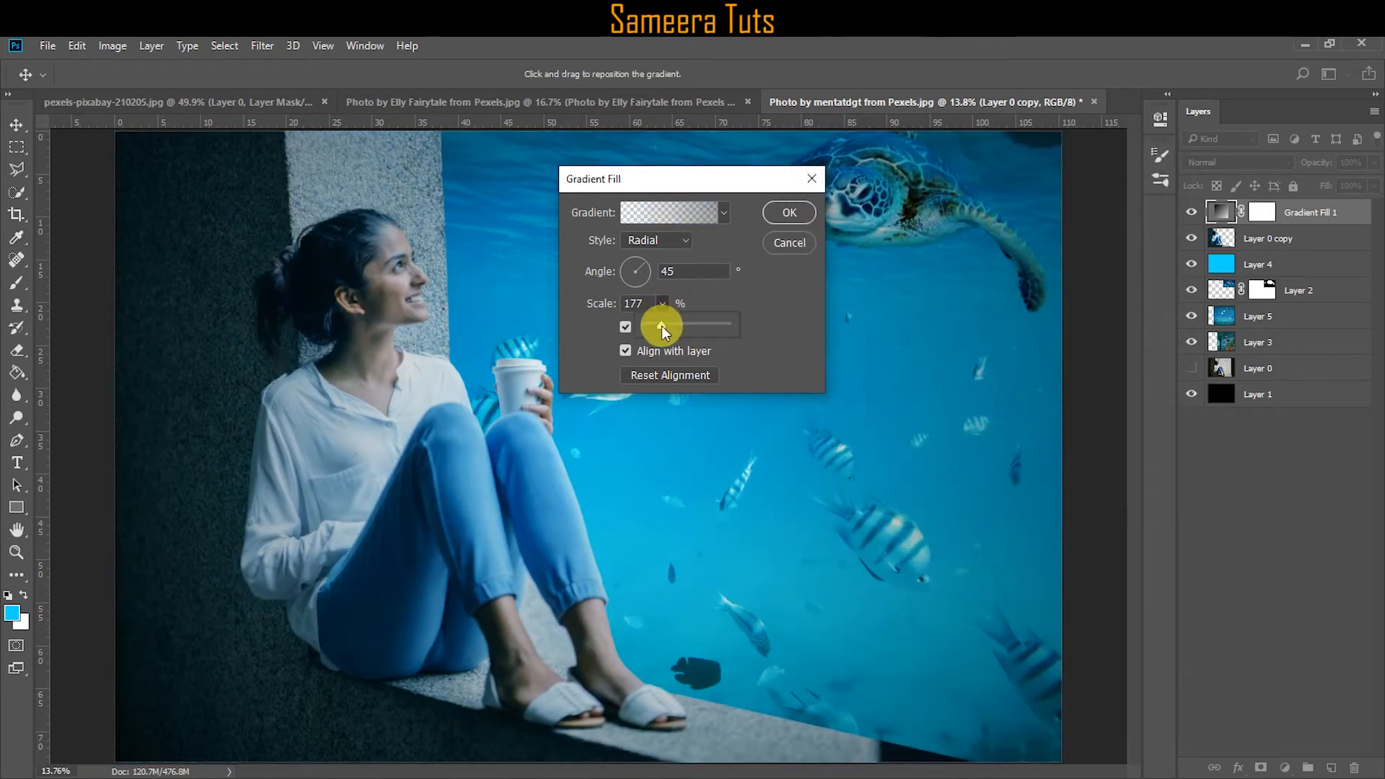
drag(660, 326, 717, 320)
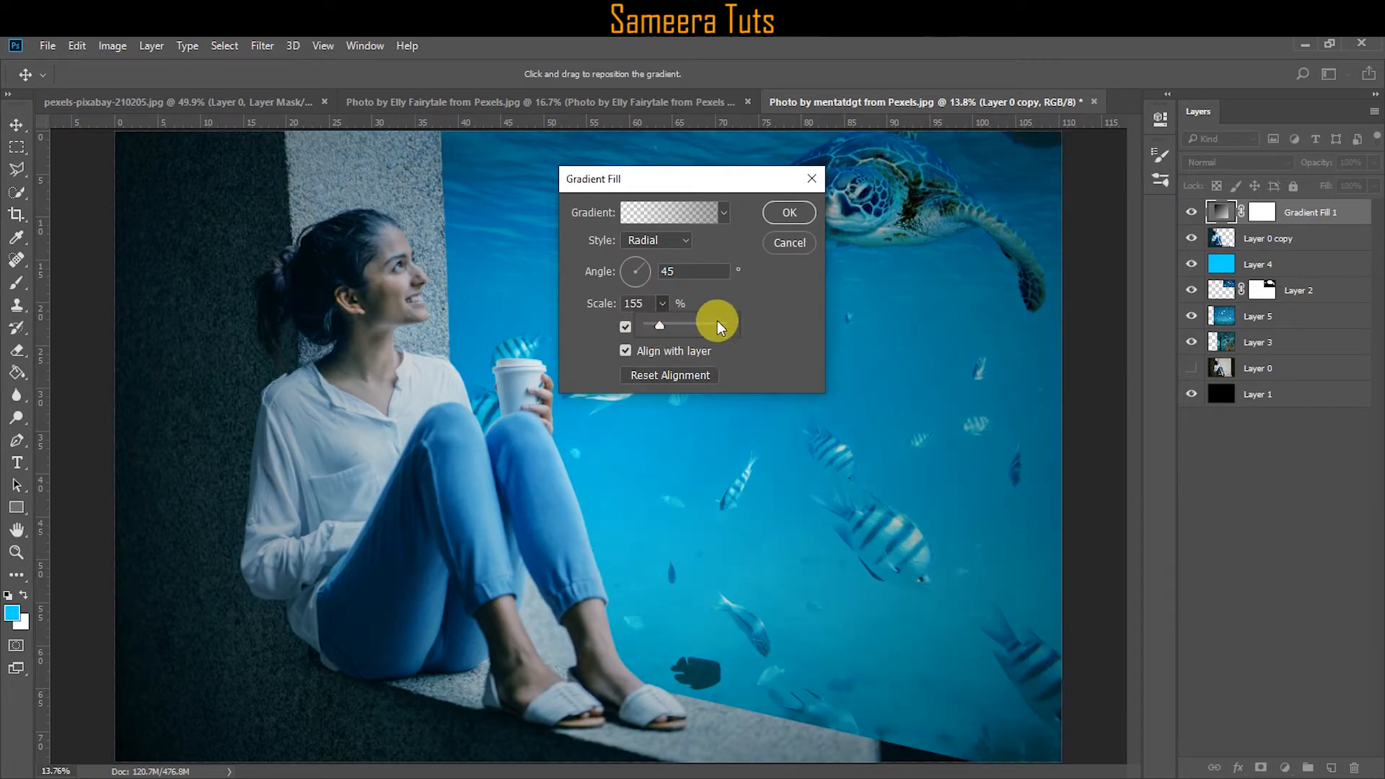
click(787, 212)
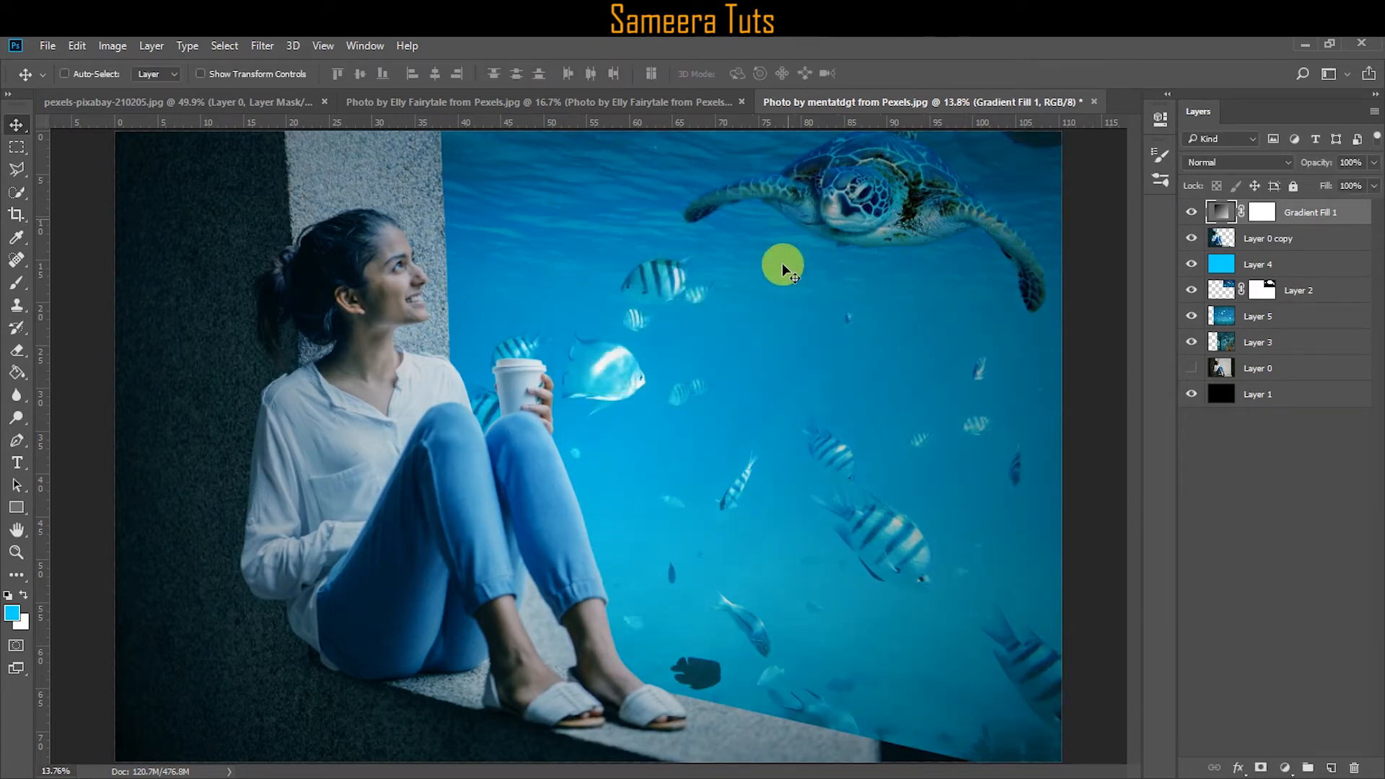
Add a solid colour fill layer in dark teal 012026 above the gradient fill.
click(1287, 769)
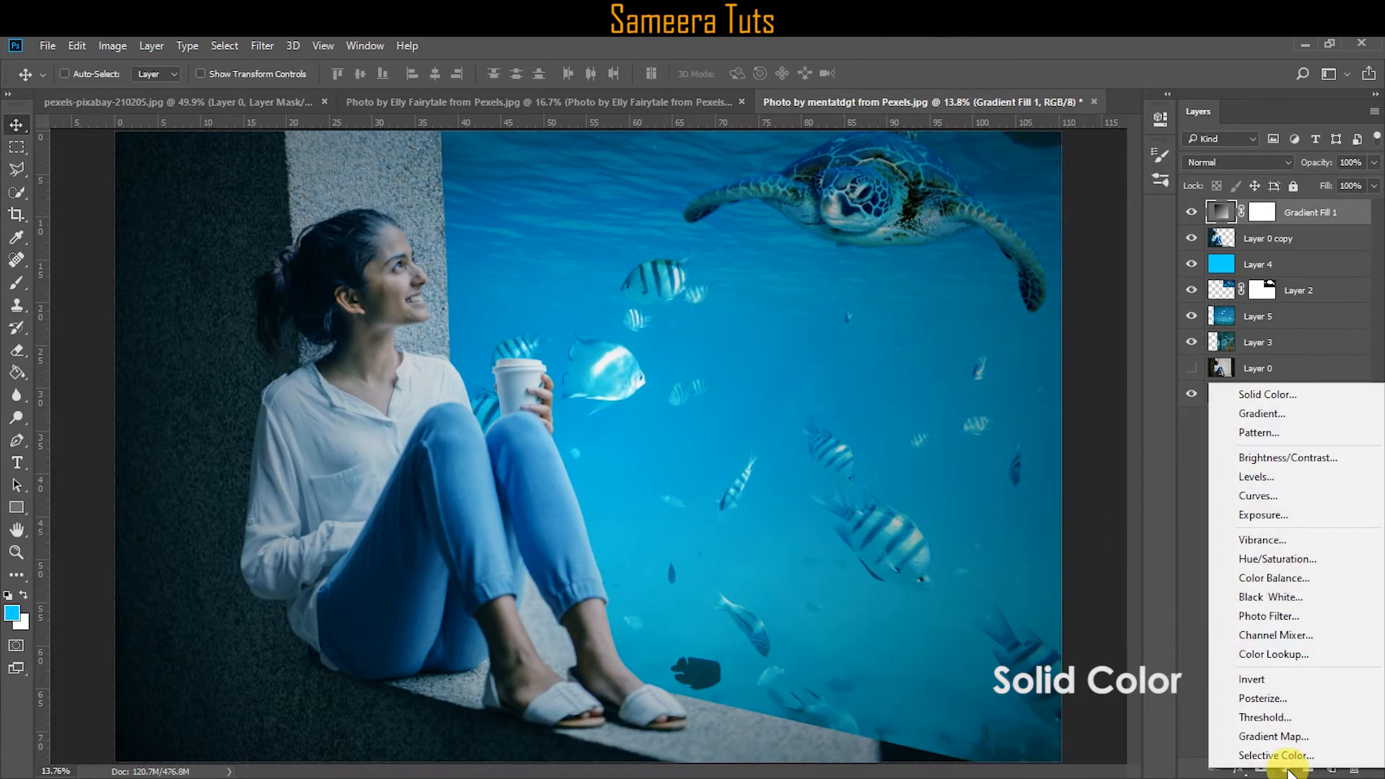
click(1294, 400)
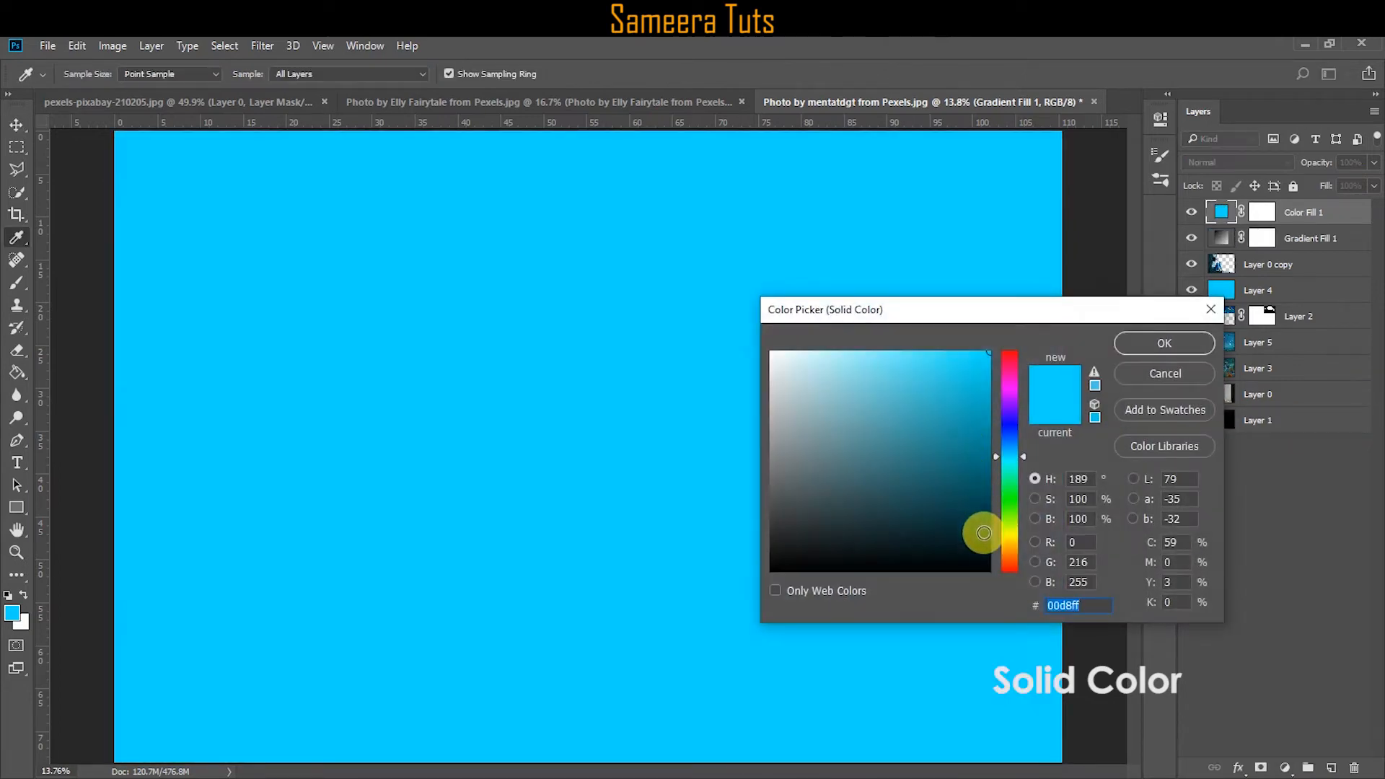
click(985, 539)
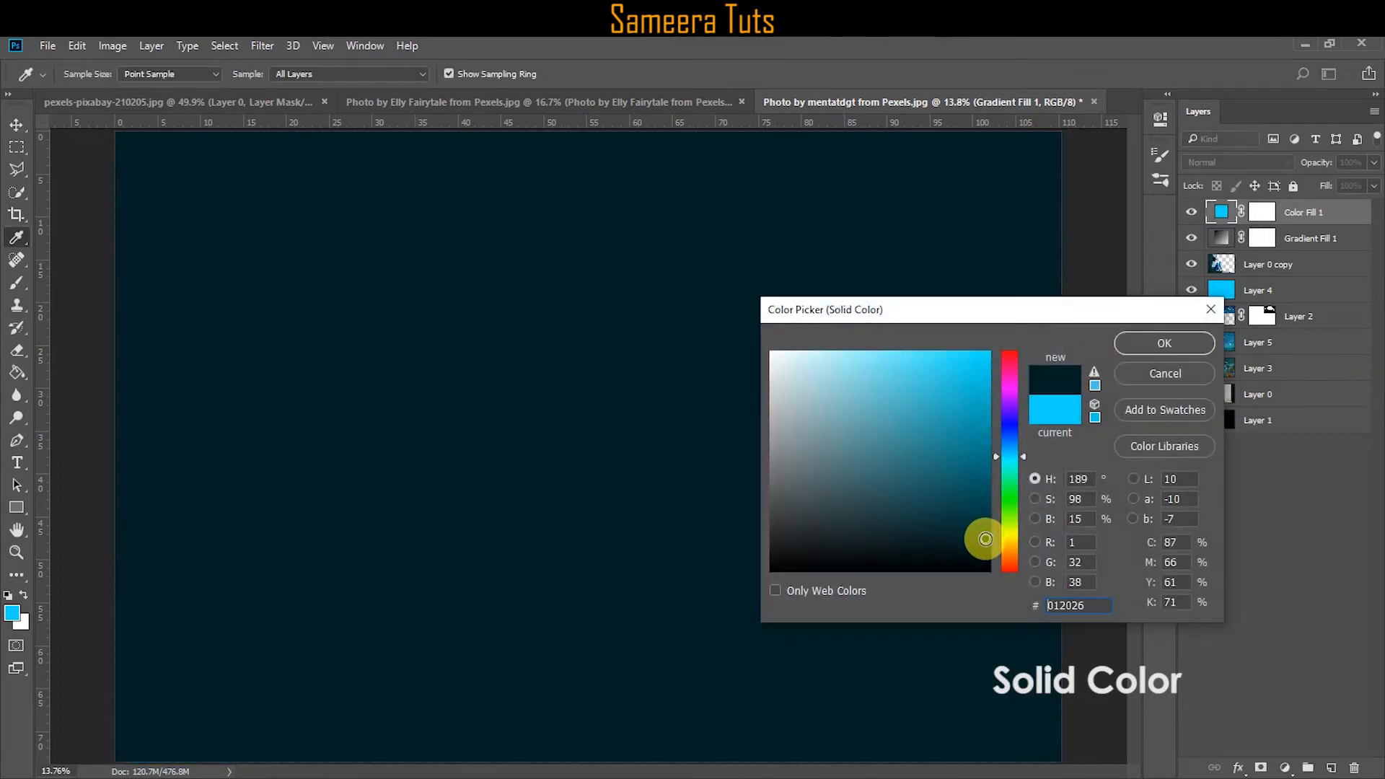
click(1135, 347)
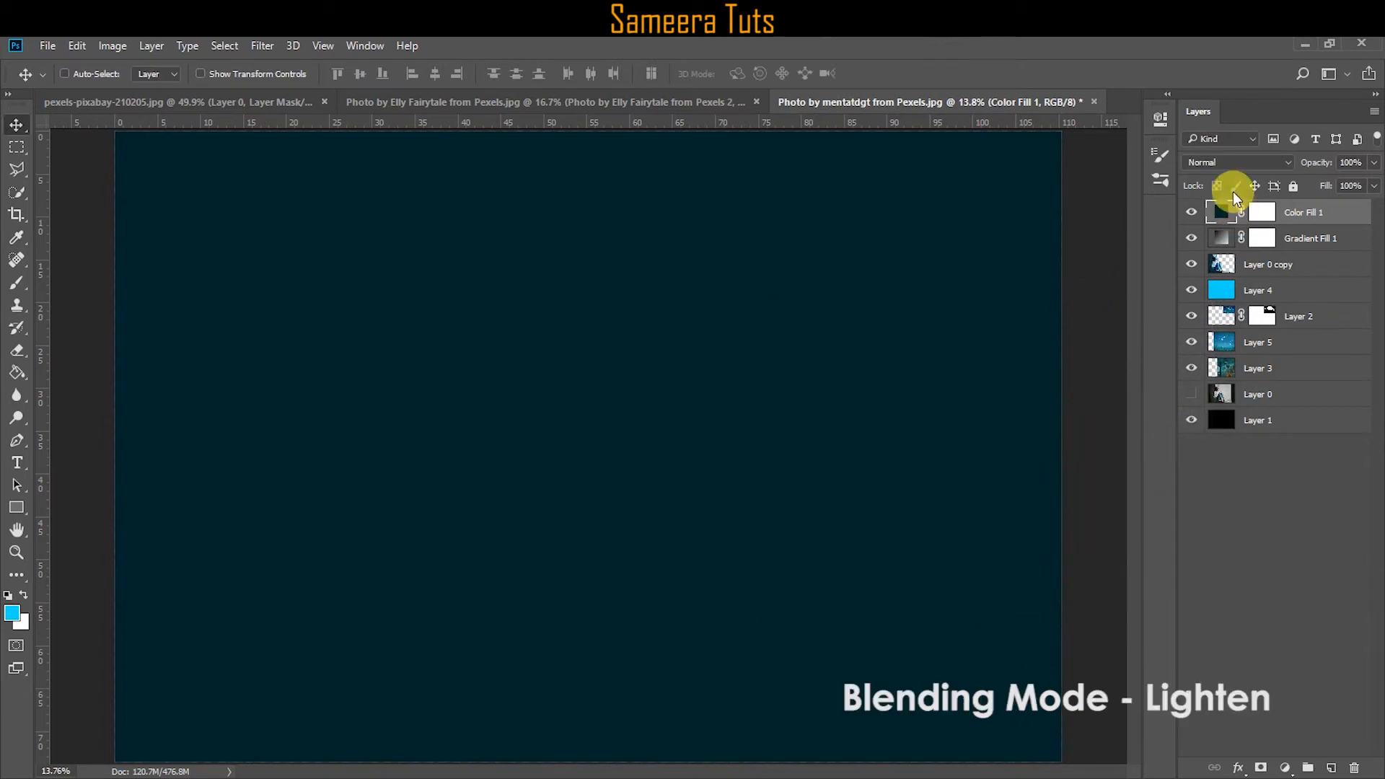
Set the dark teal fill layer's blending mode to Lighten and its opacity to 53%.
click(1224, 164)
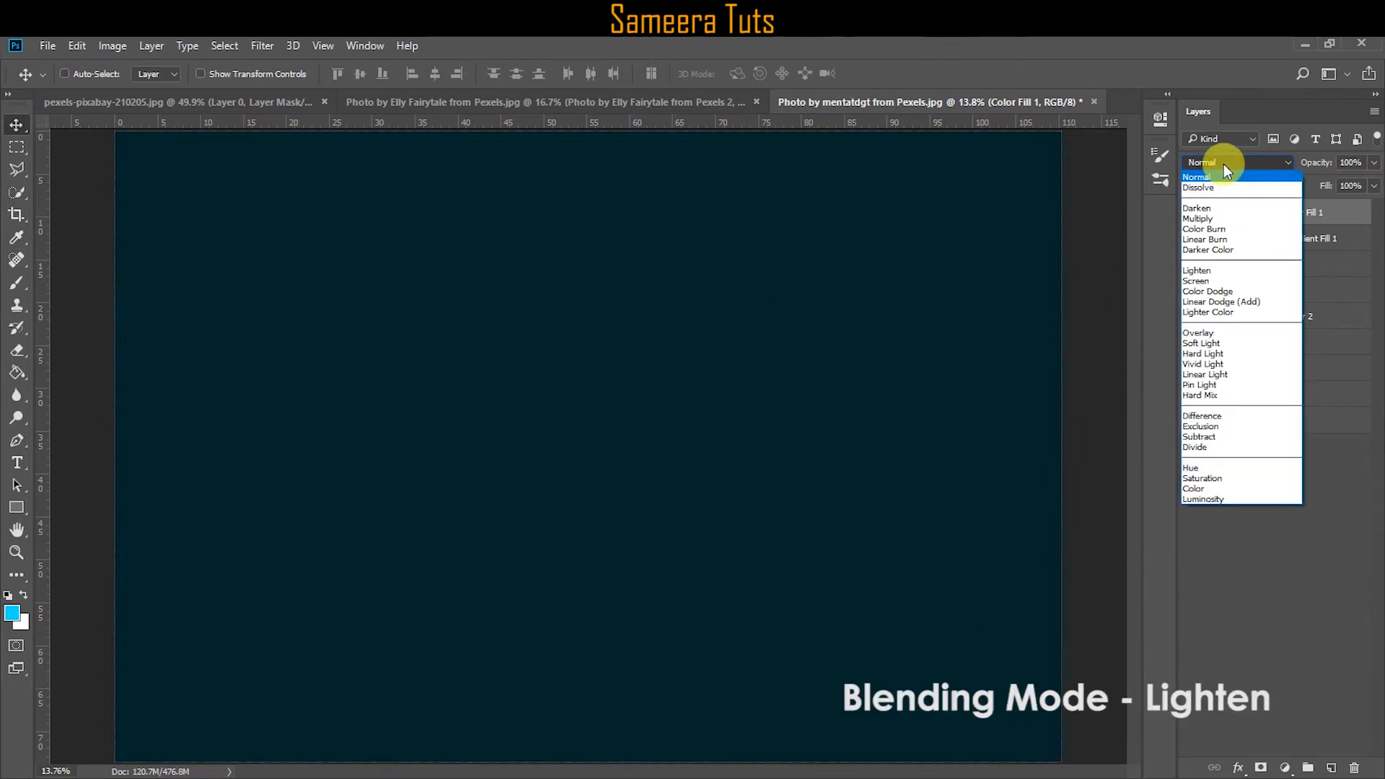
click(1211, 270)
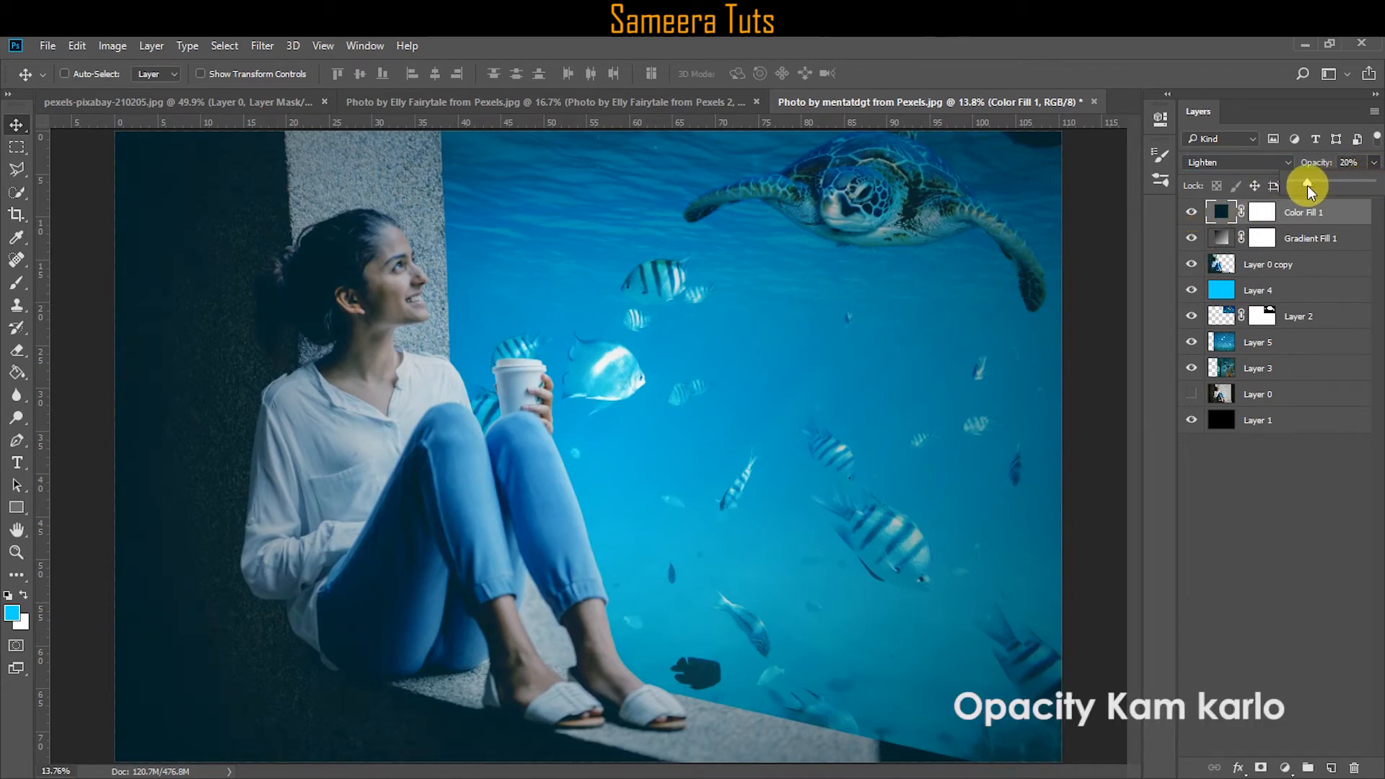
drag(1319, 189, 1334, 189)
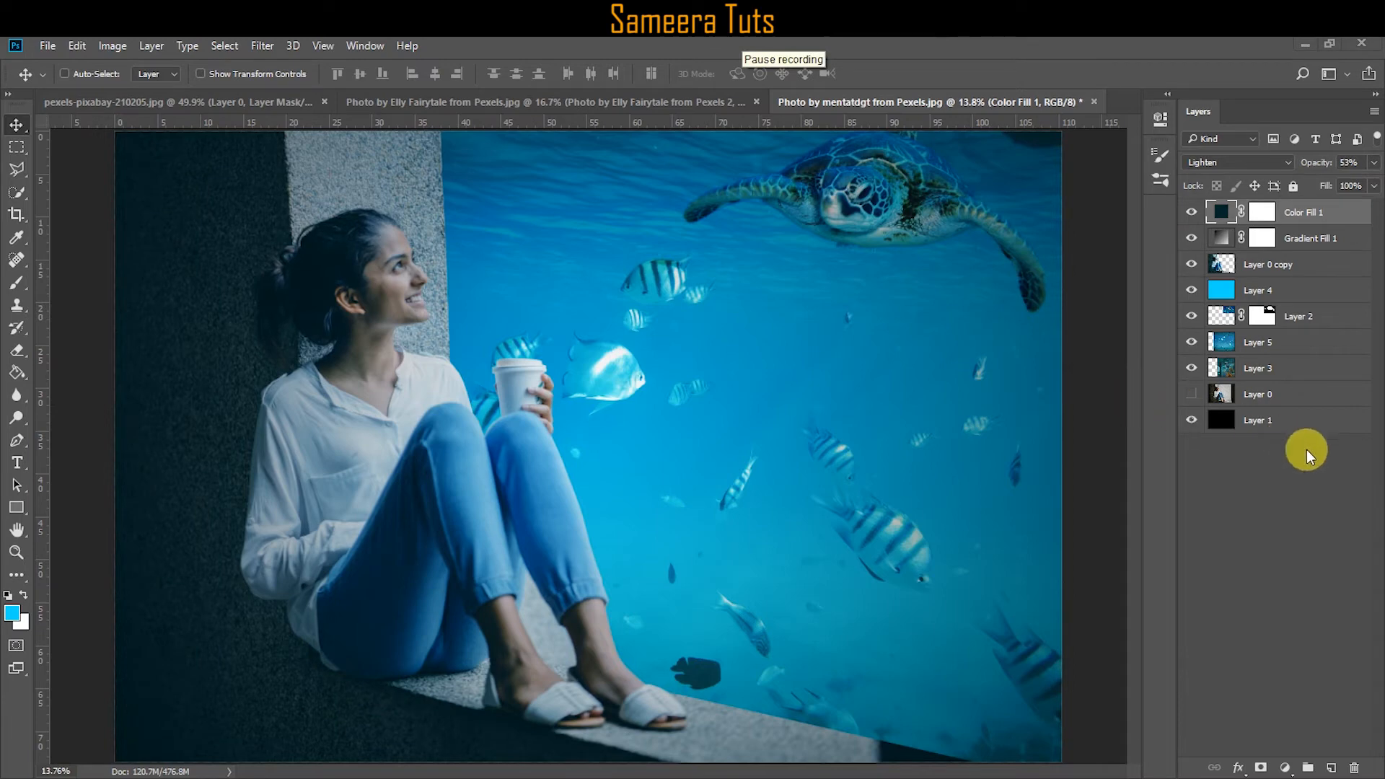
Add a Brightness/Contrast adjustment layer above the colour fill with brightness 56 and contrast 43.
click(1285, 769)
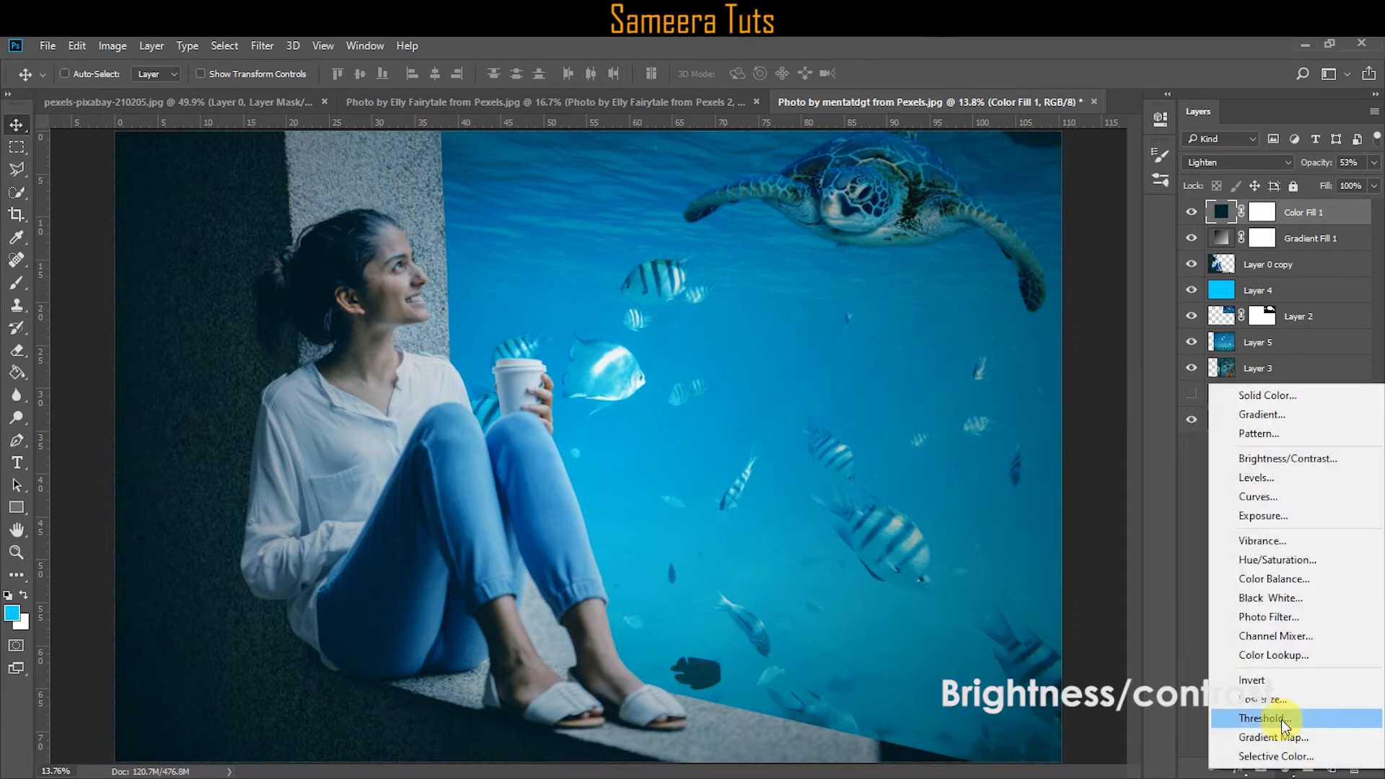
click(1297, 460)
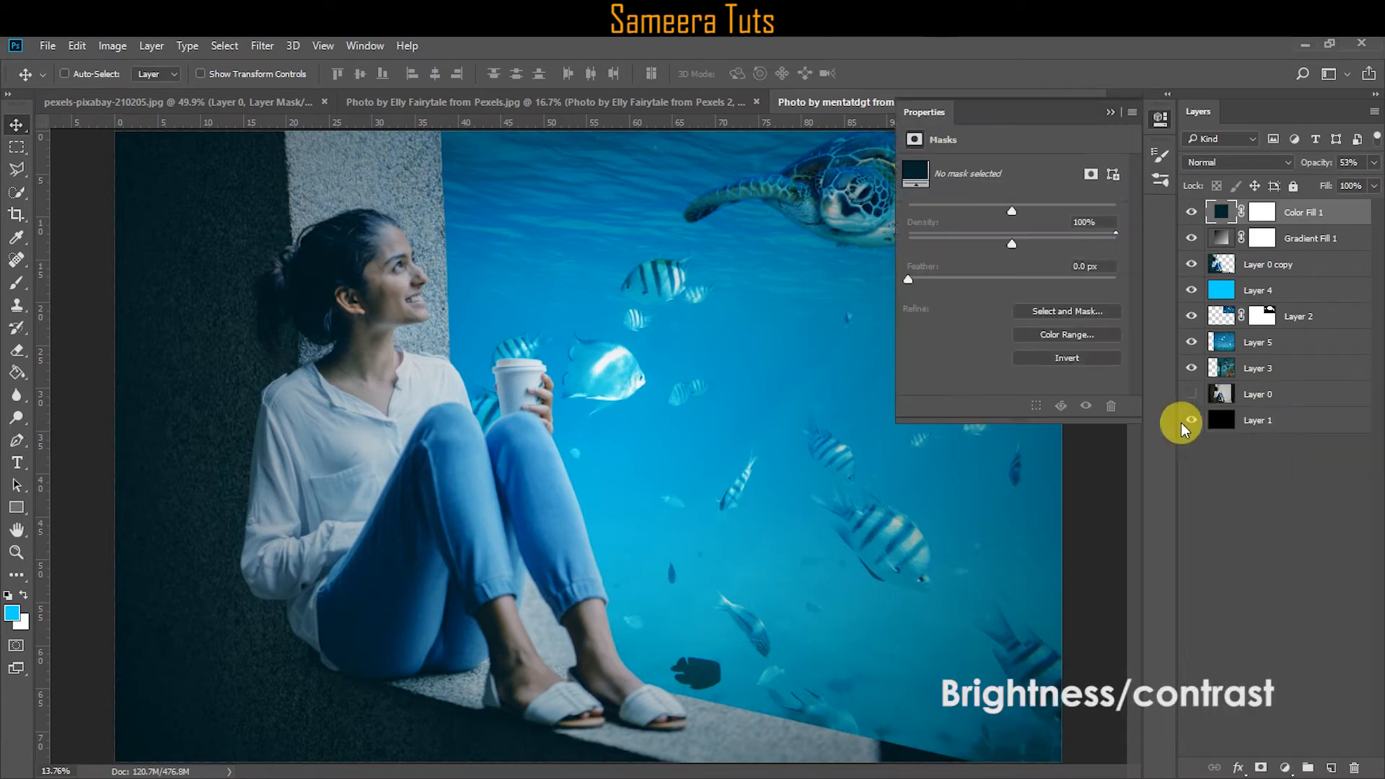
drag(1011, 206, 1036, 211)
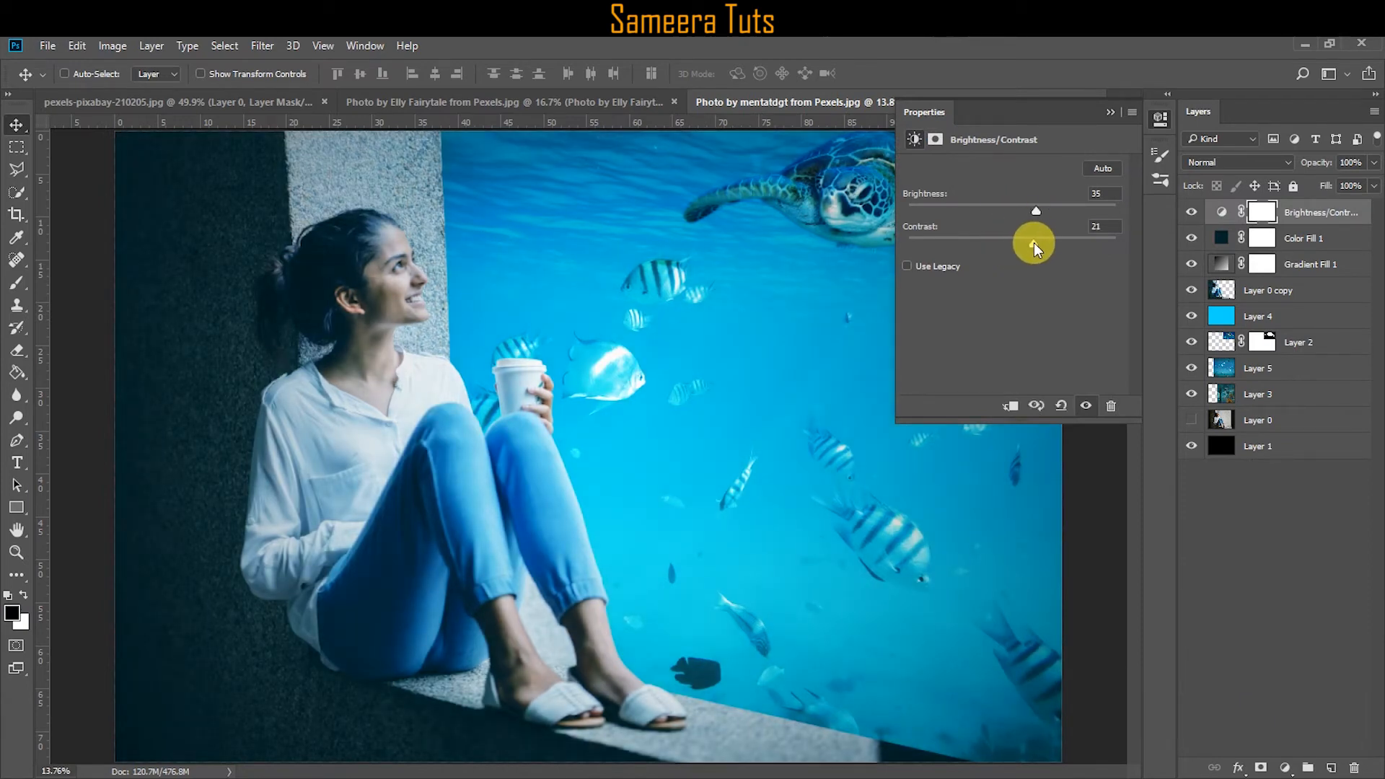
mouse_move(1052, 241)
mouse_down()
mouse_move(1068, 241)
mouse_move(972, 248)
mouse_move(1074, 210)
mouse_move(1050, 217)
mouse_move(1055, 245)
mouse_up()
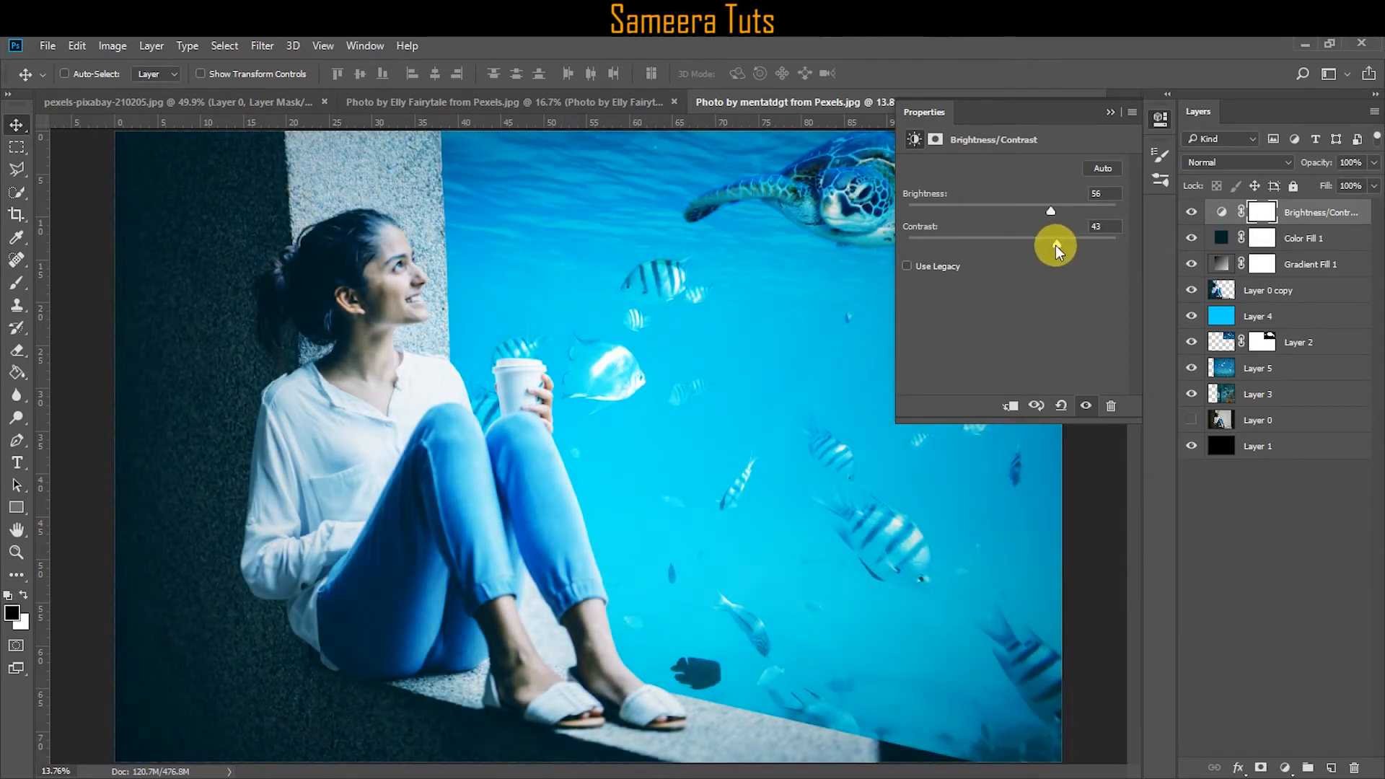
click(1158, 119)
Outline the leftover grey background between the woman's lower legs with a closed Polygonal Lasso selection.
ctrl+click(734, 703)
scroll(758, 700, up, 4)
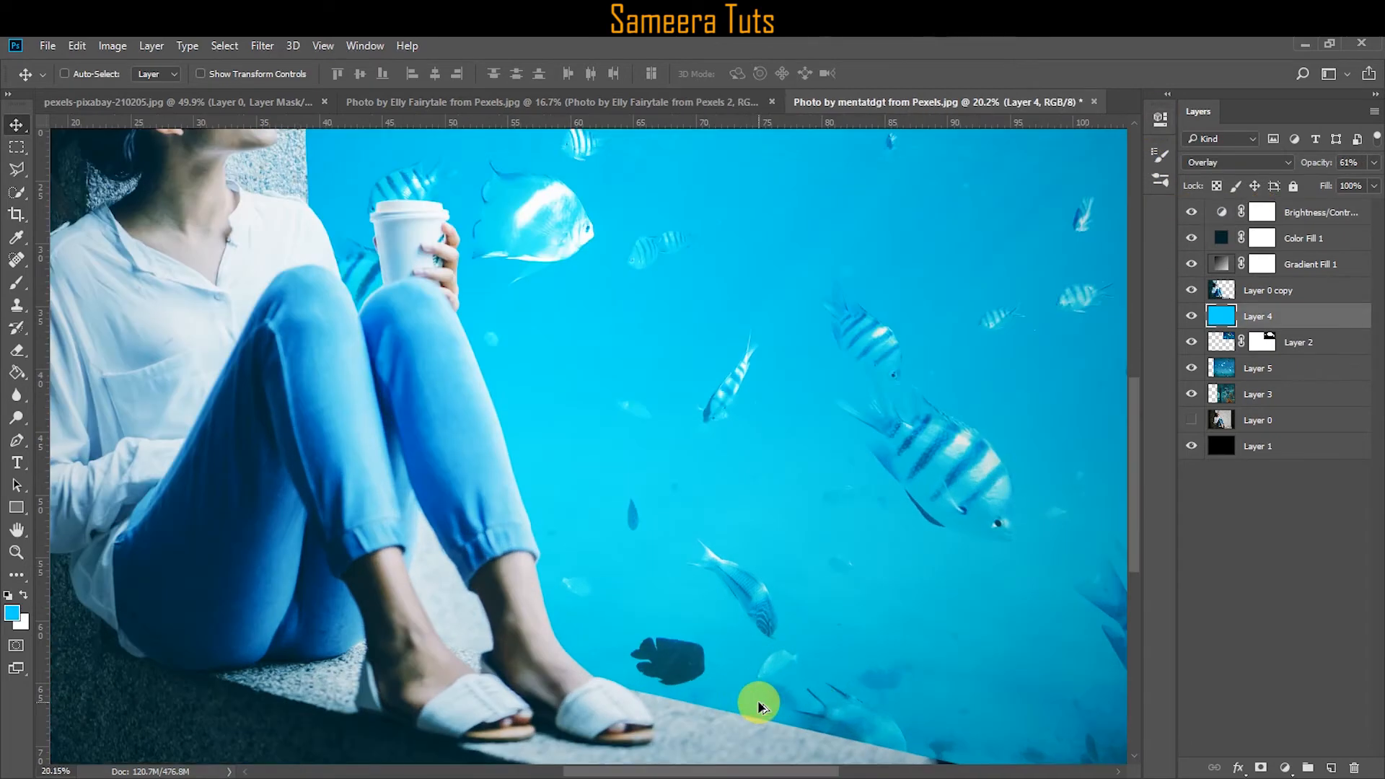
drag(795, 686, 830, 614)
drag(680, 575, 781, 609)
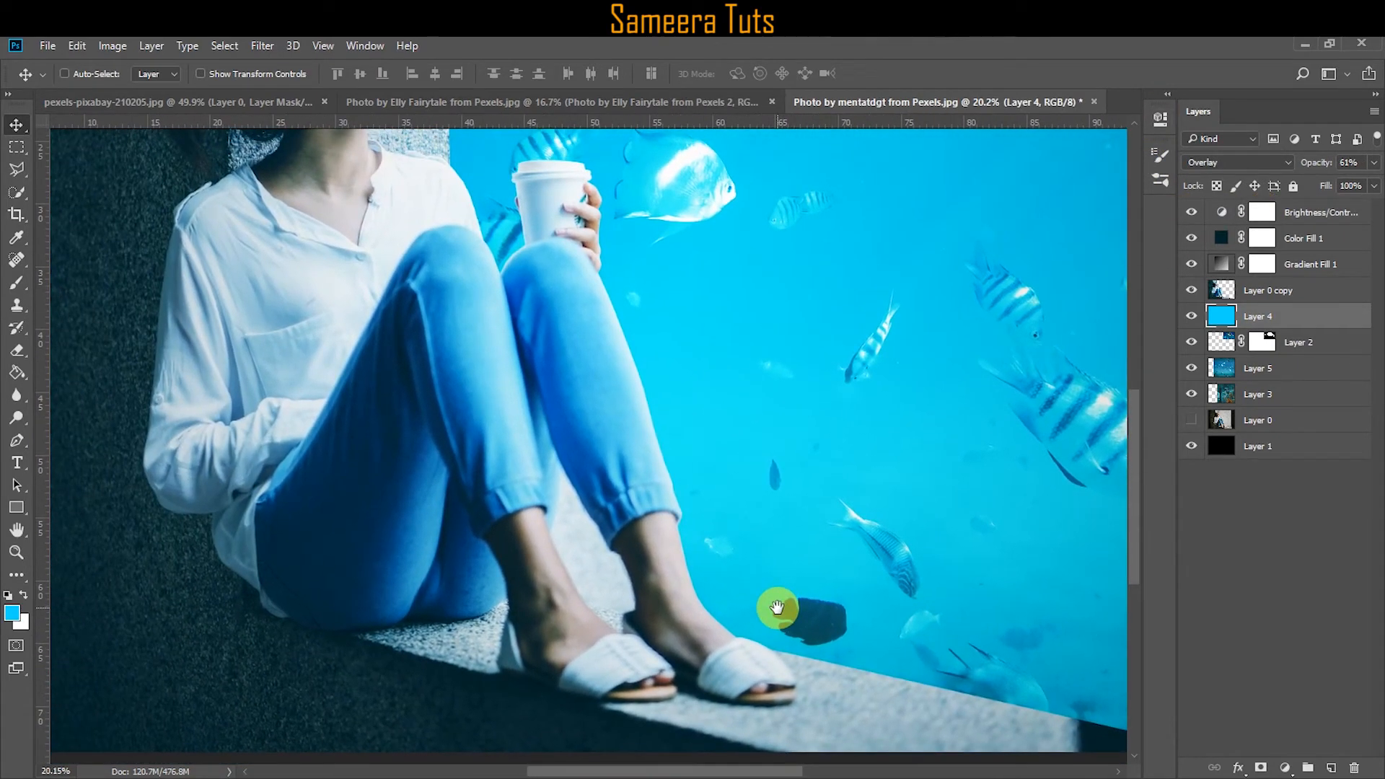
scroll(579, 548, up, 3)
drag(623, 556, 398, 466)
scroll(423, 672, up, 4)
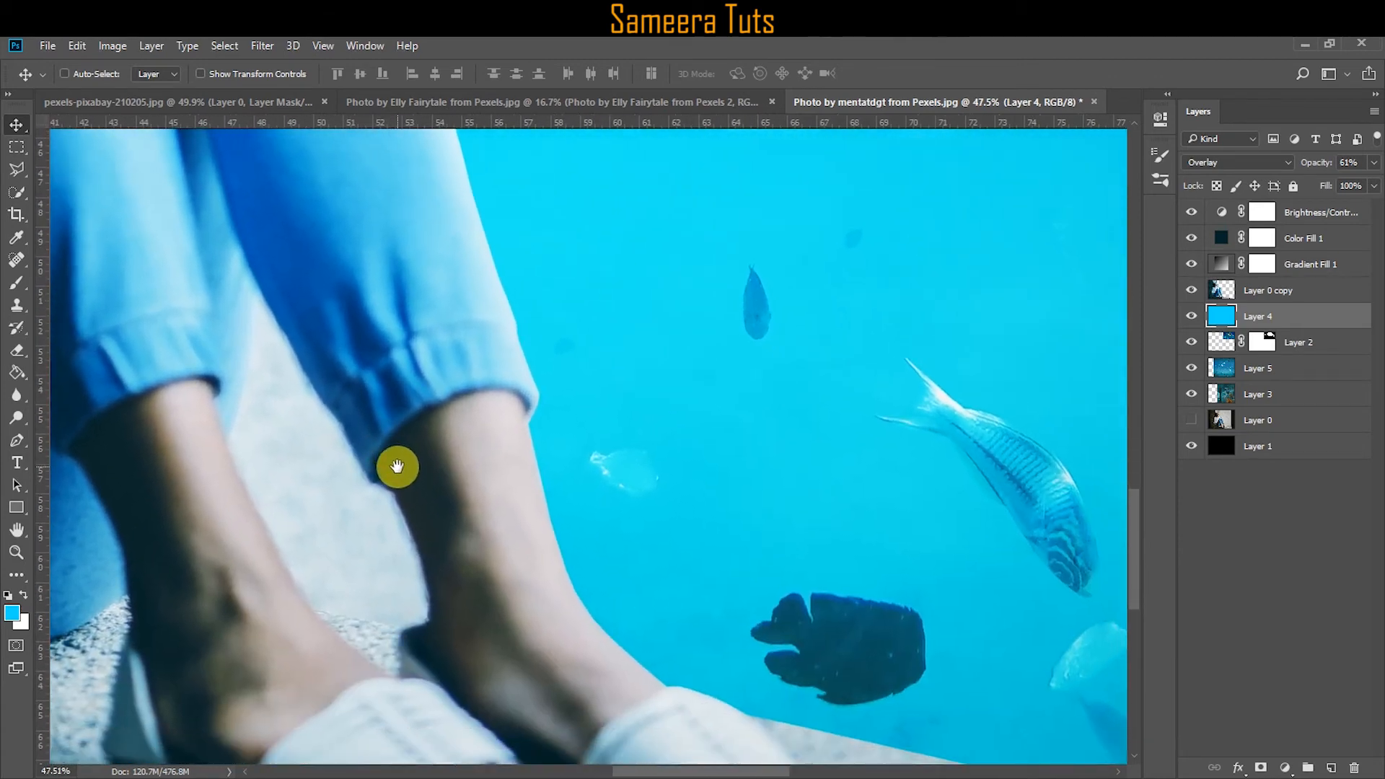
click(17, 171)
scroll(274, 340, up, 3)
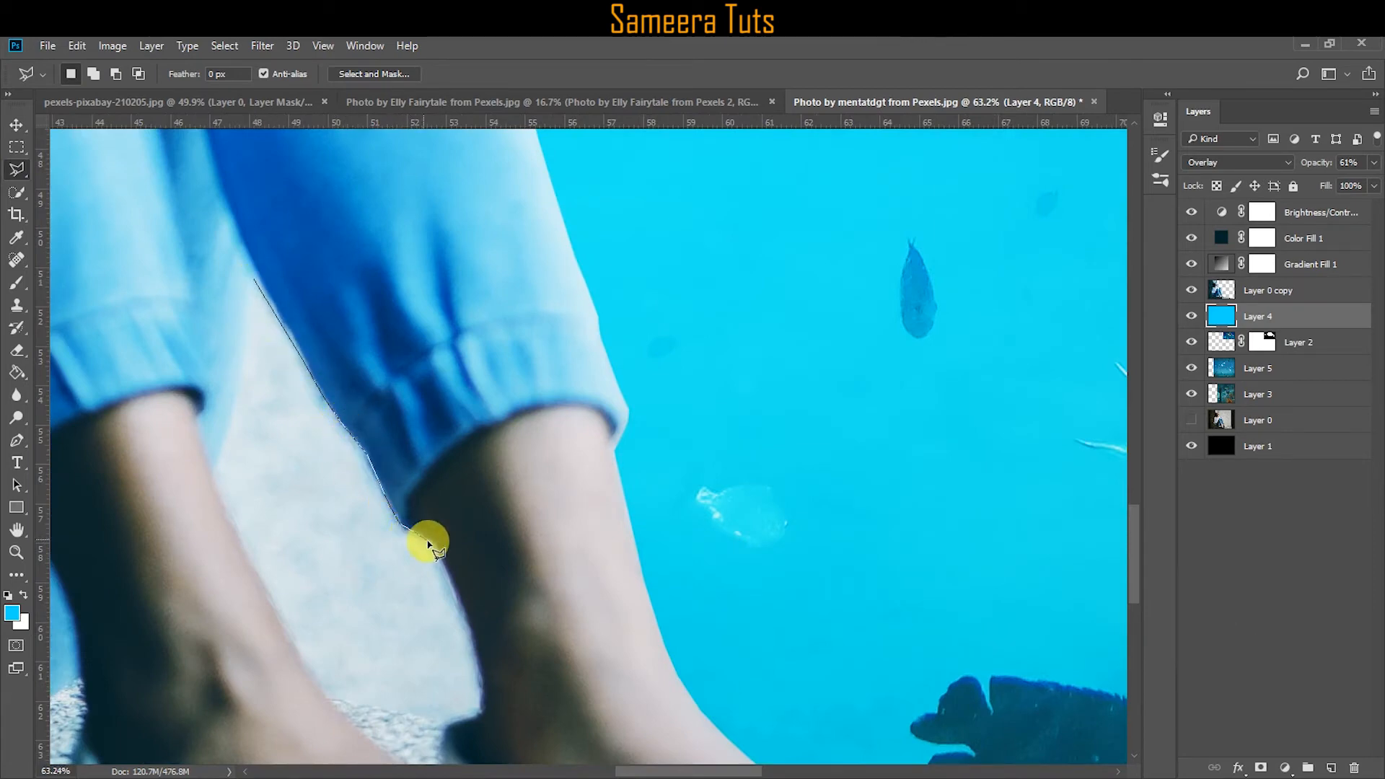
drag(450, 585, 371, 383)
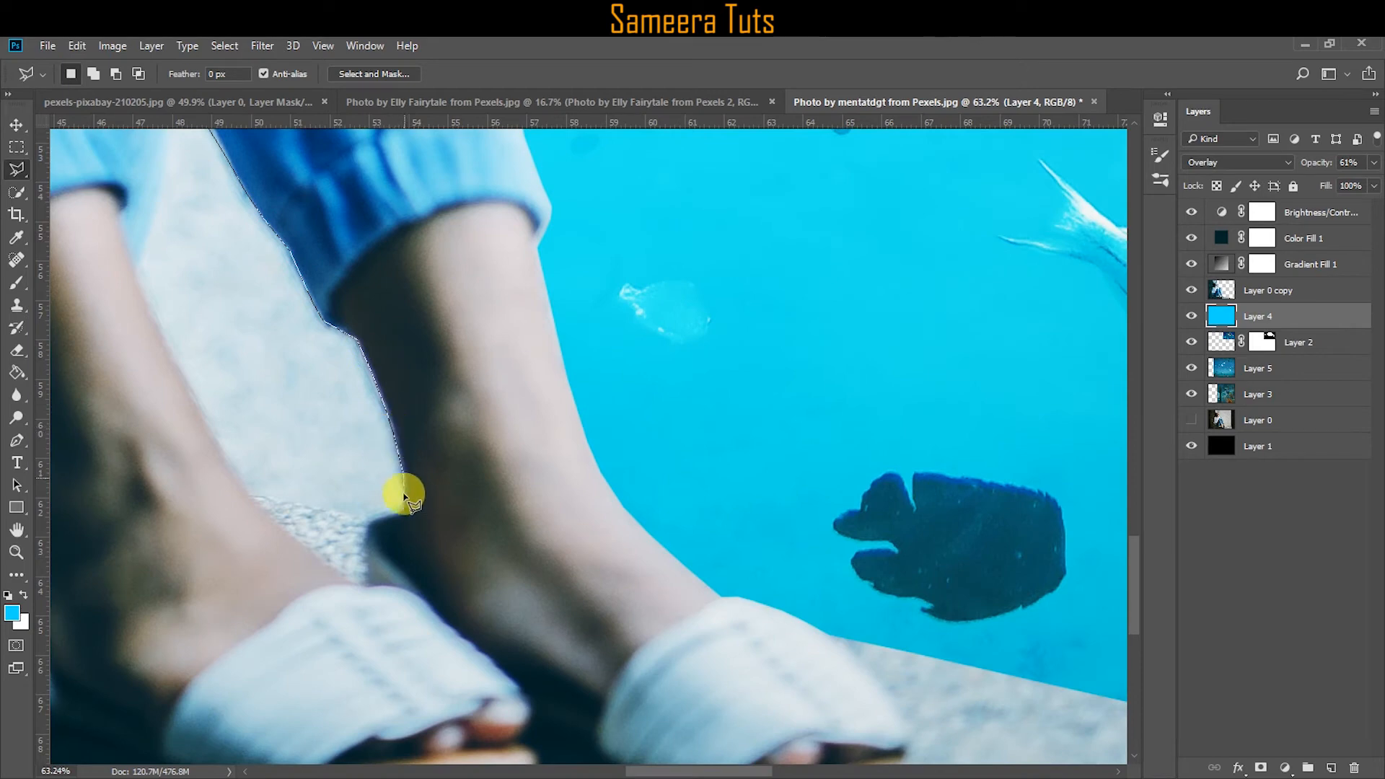
drag(377, 519, 422, 530)
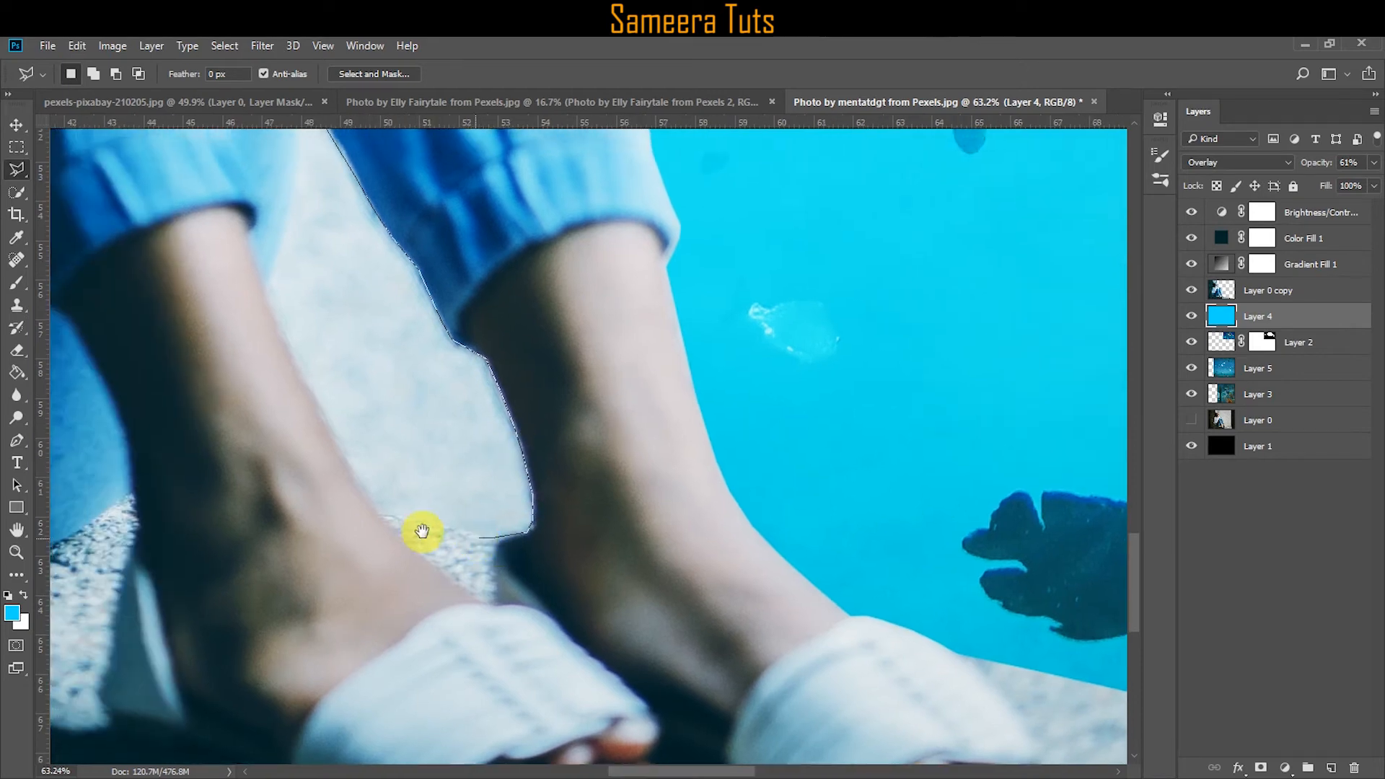
click(265, 294)
drag(265, 294, 260, 489)
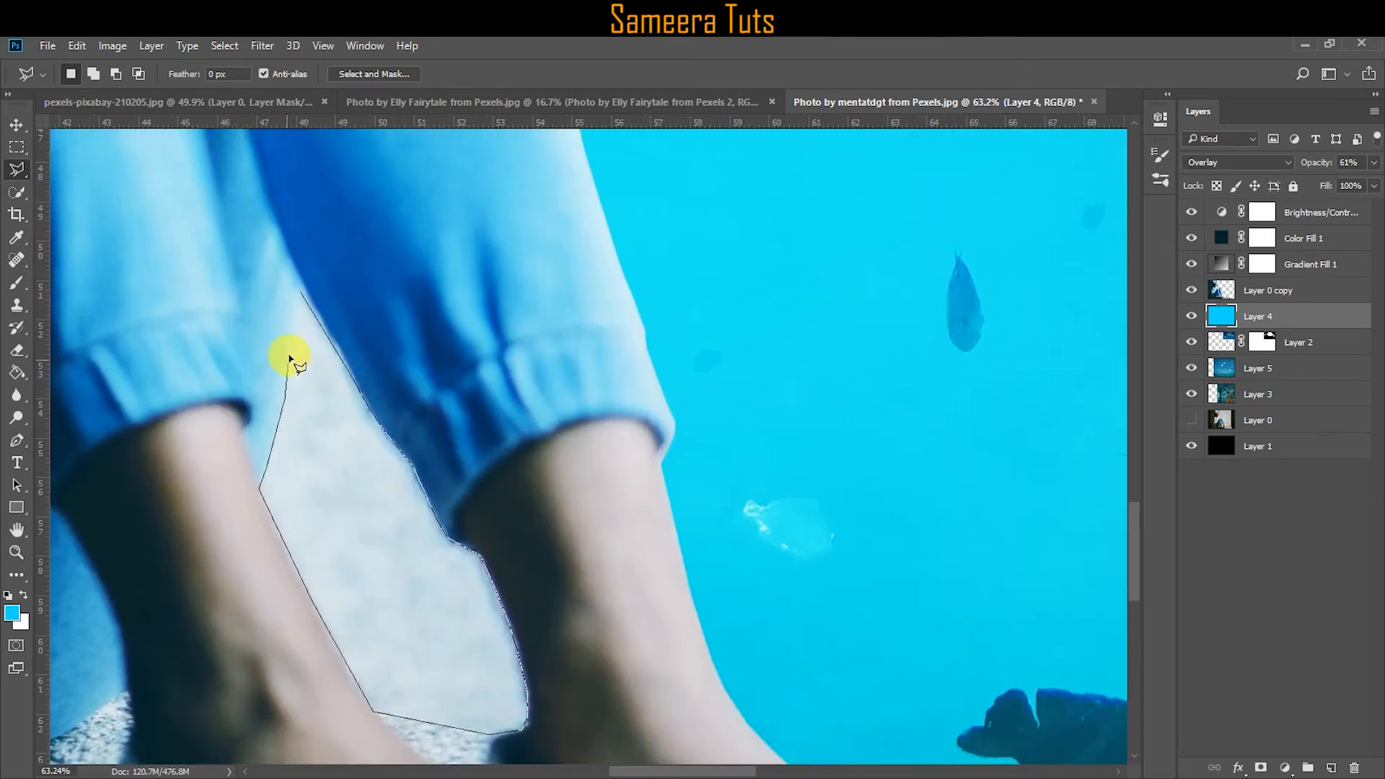
click(298, 295)
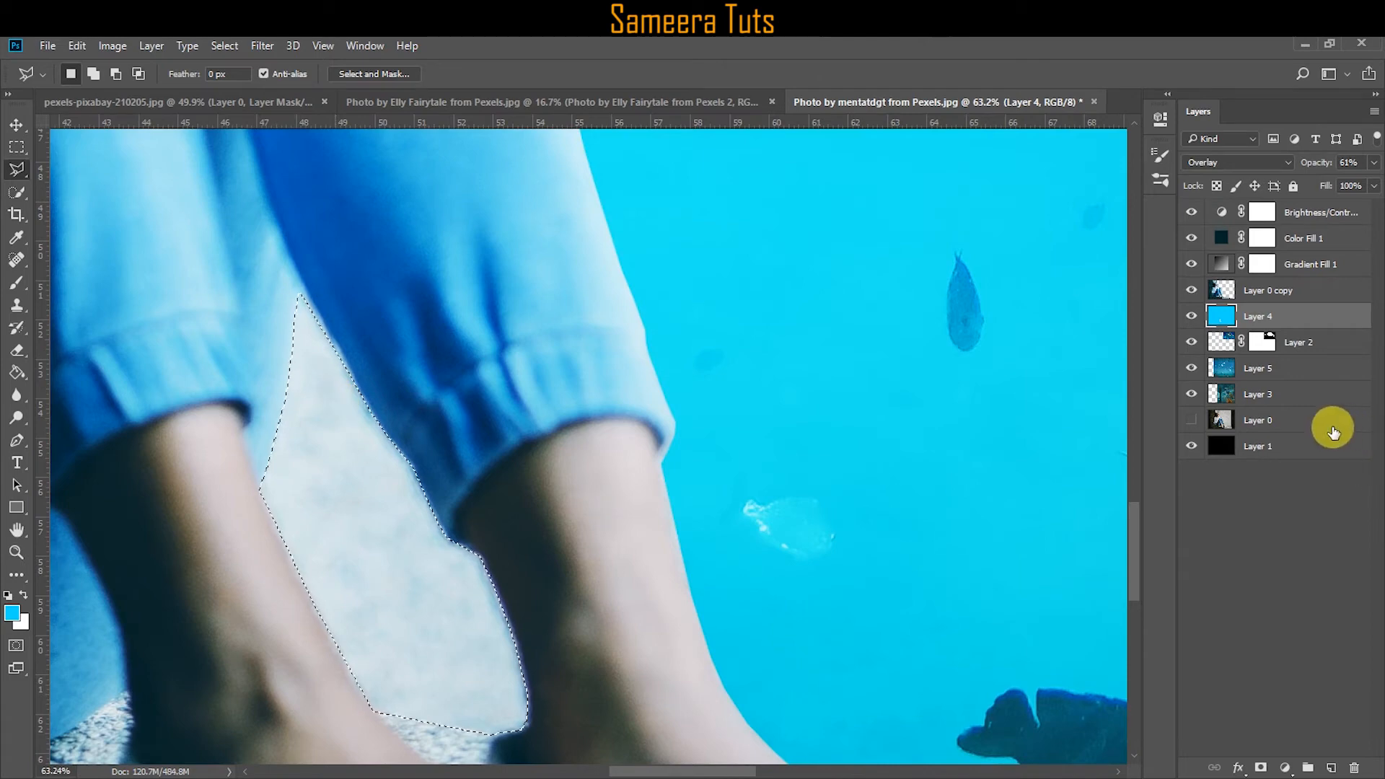
Feather the selection between the legs, delete that area from the woman's cut-out layer (Layer 0 copy), and deselect.
click(1266, 294)
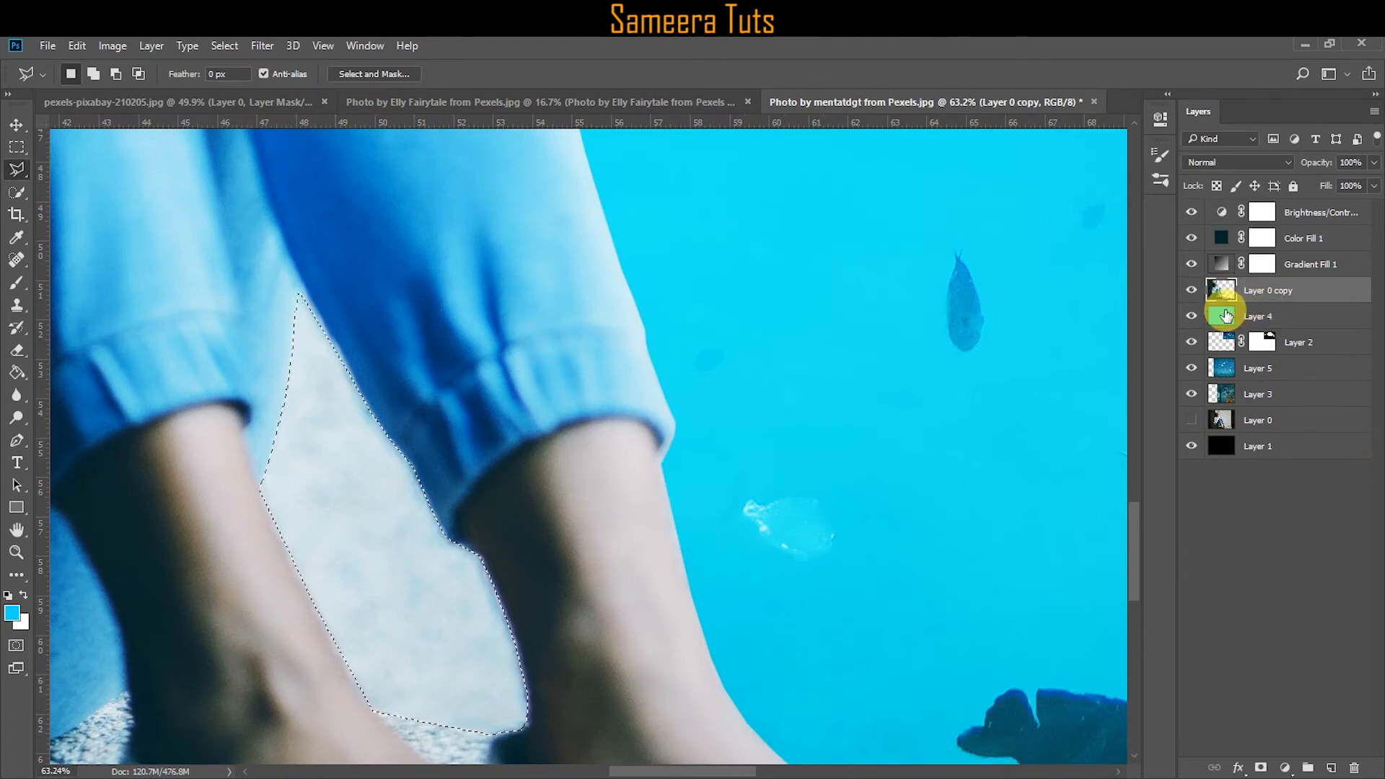
click(218, 47)
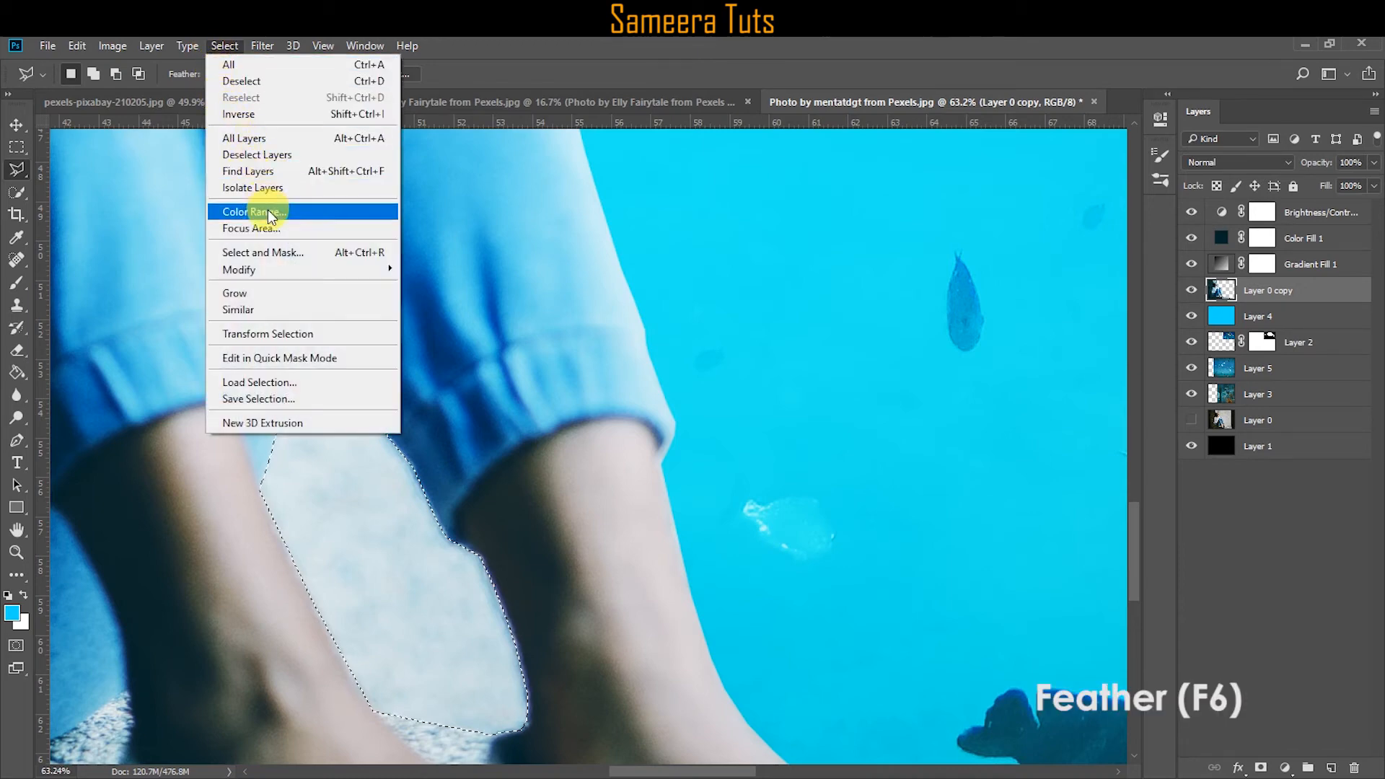
mouse_move(306, 271)
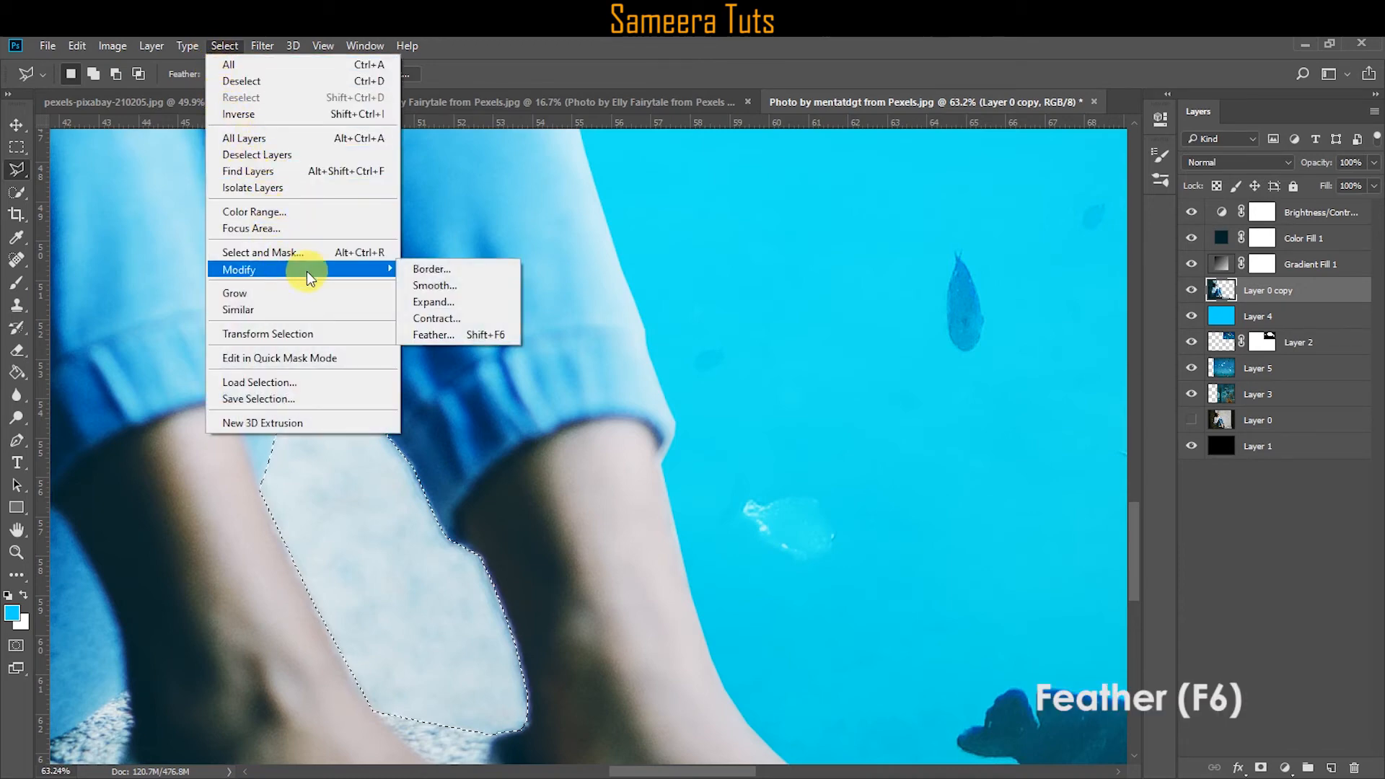
click(453, 335)
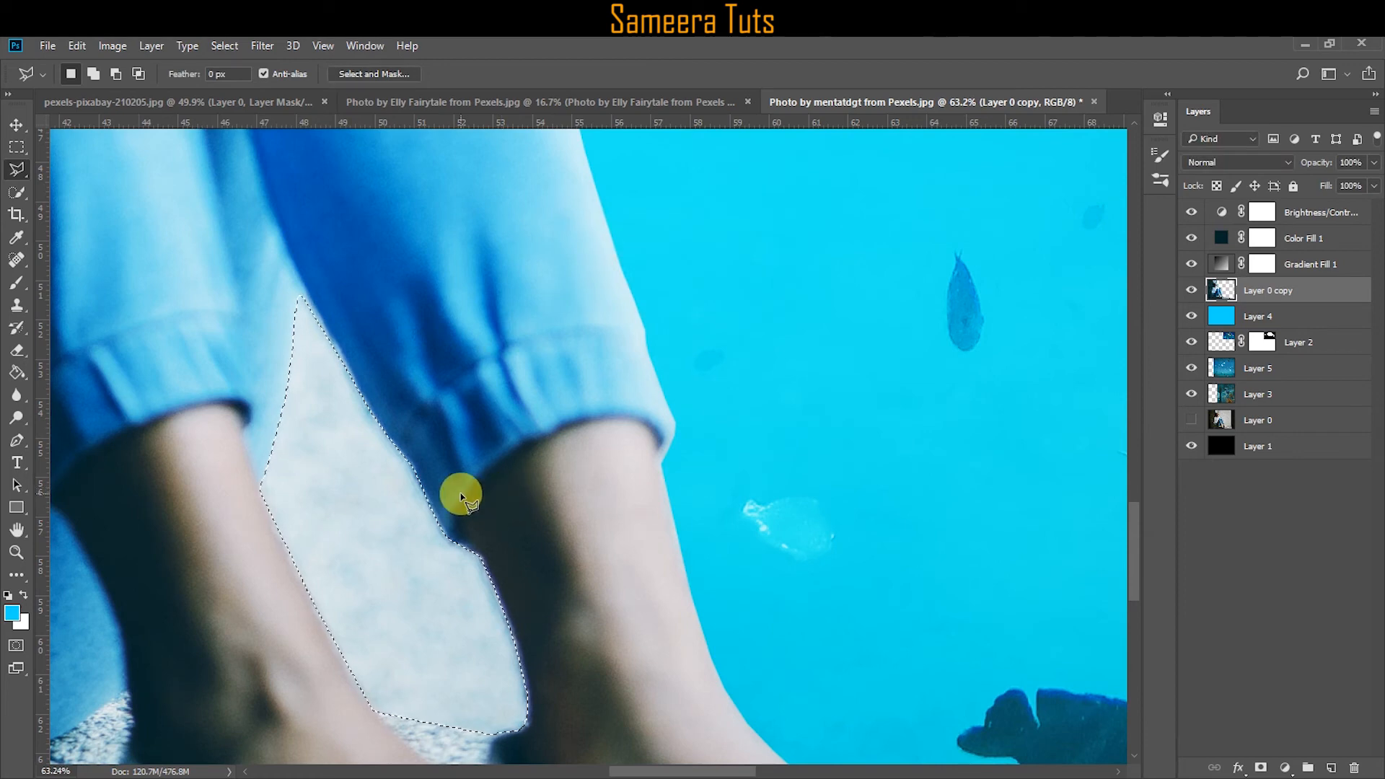
key(Delete)
key(ctrl+d)
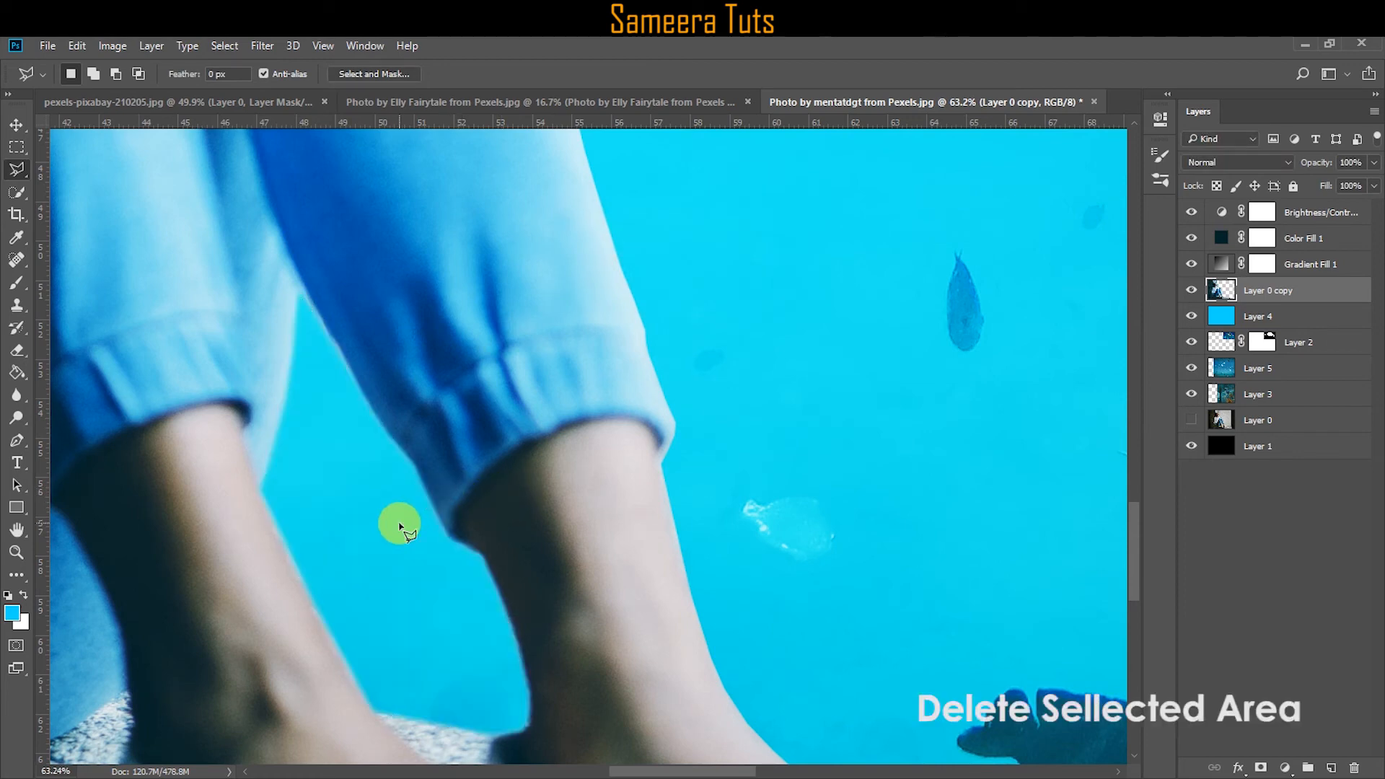
On a new layer above Layer 0 copy, paint a dark navy stroke along the stone ledge's upper edge with a soft 300 px brush.
click(25, 125)
key(ctrl+0)
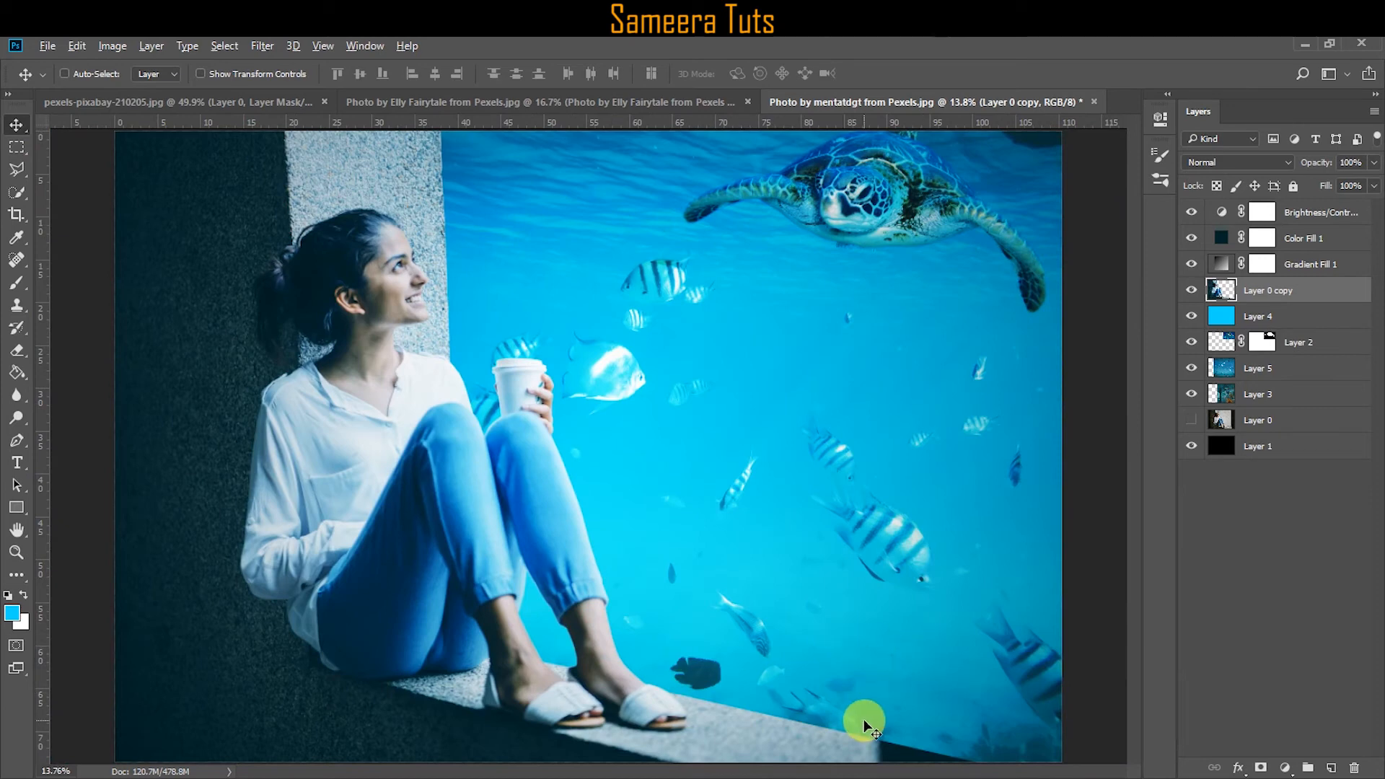
scroll(864, 720, up, 4)
drag(863, 720, 710, 586)
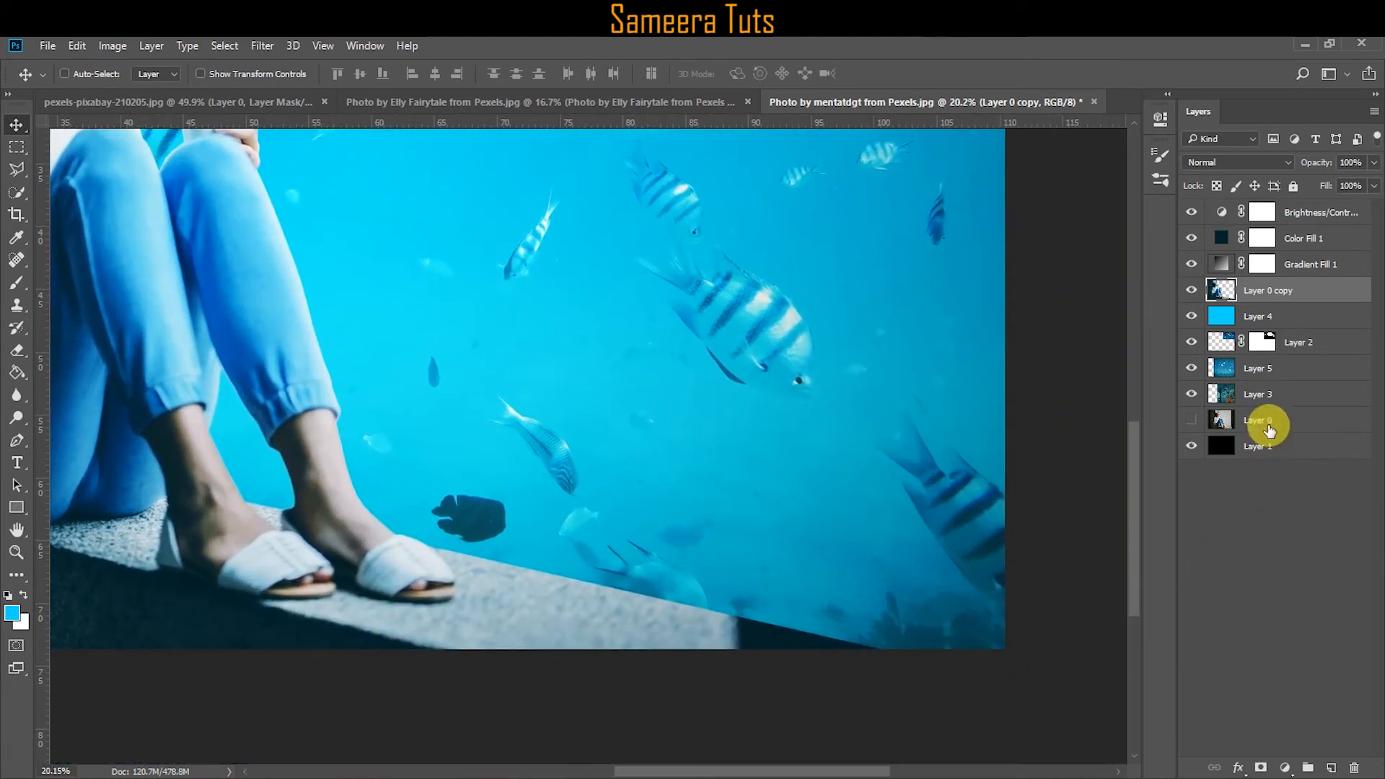
click(1332, 768)
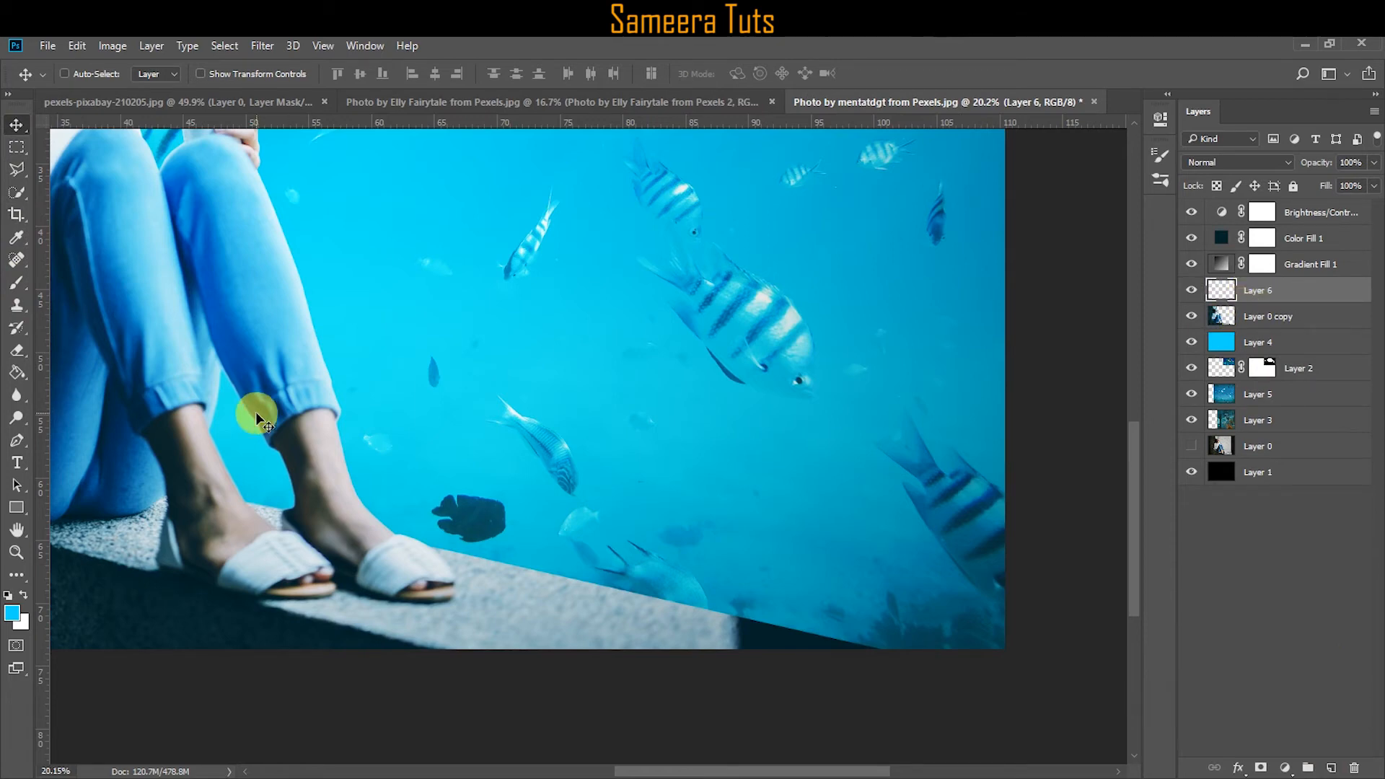
click(19, 290)
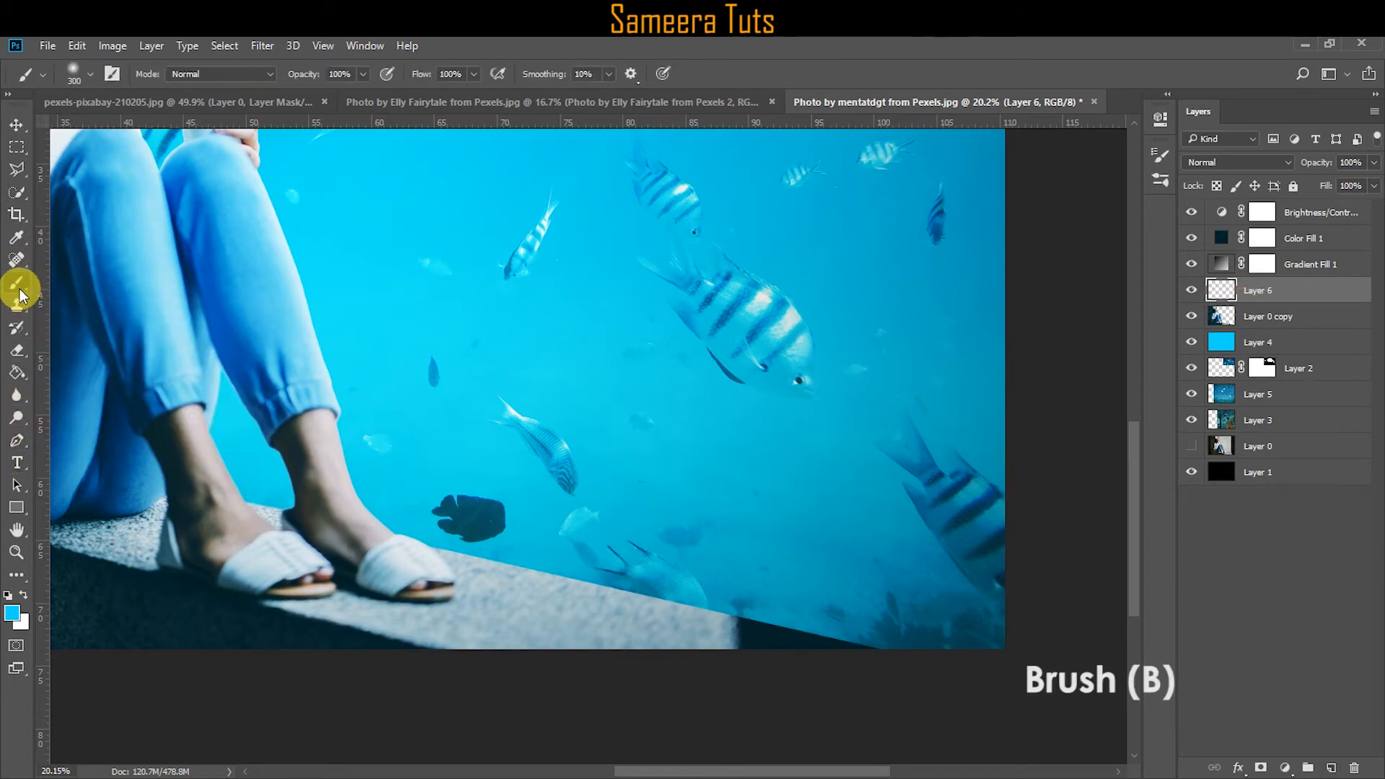
click(15, 613)
click(952, 526)
click(1125, 343)
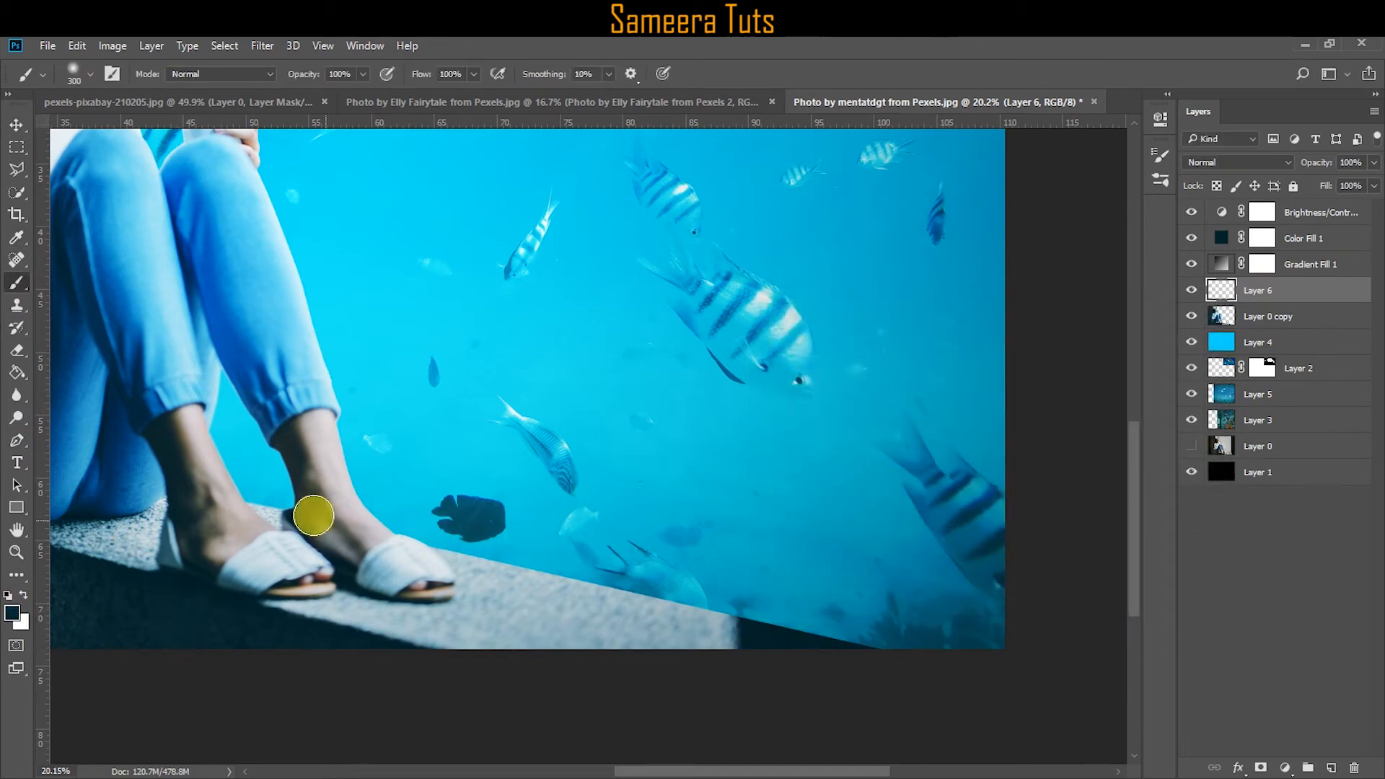
mouse_move(260, 494)
mouse_down()
mouse_move(589, 584)
mouse_move(989, 664)
mouse_up()
Set the blending mode of the painted ledge shadow layer to Overlay.
click(16, 124)
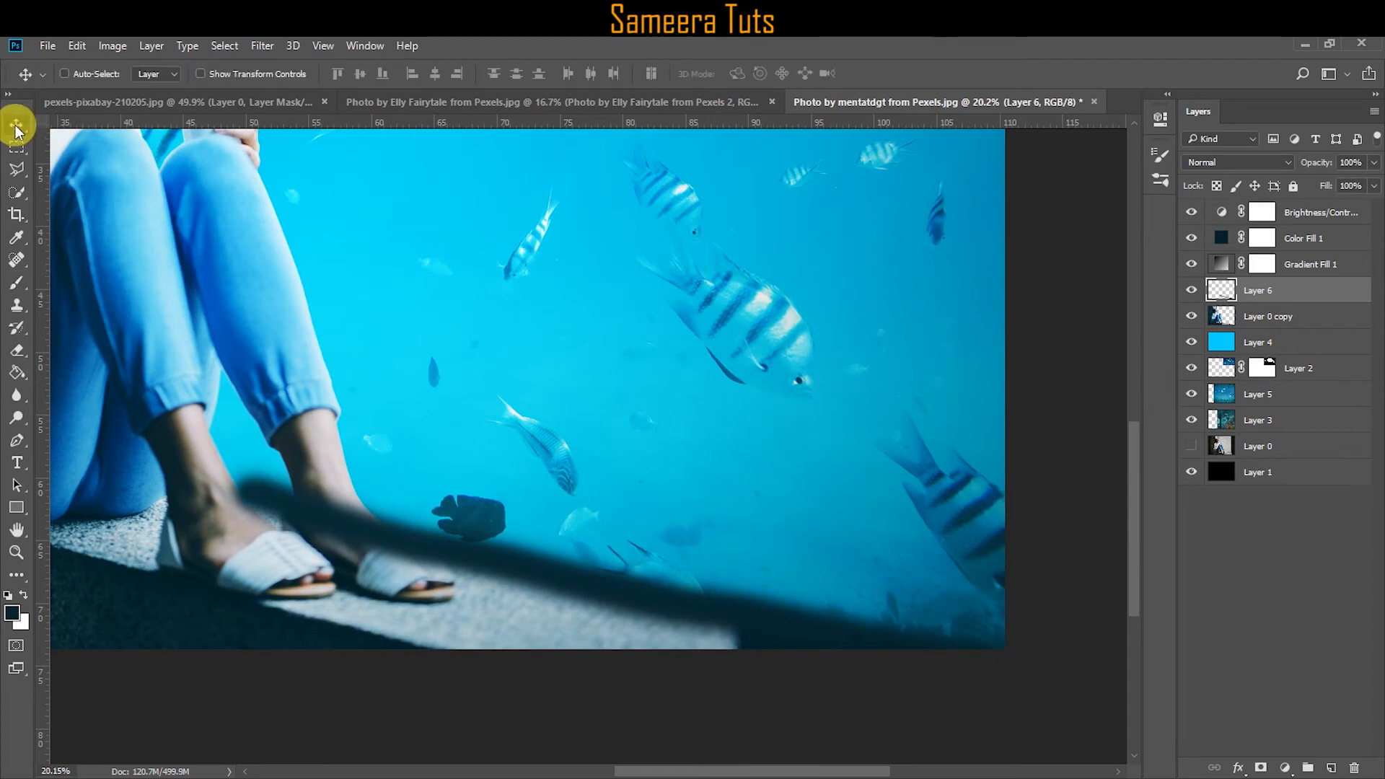
click(1229, 162)
click(1219, 332)
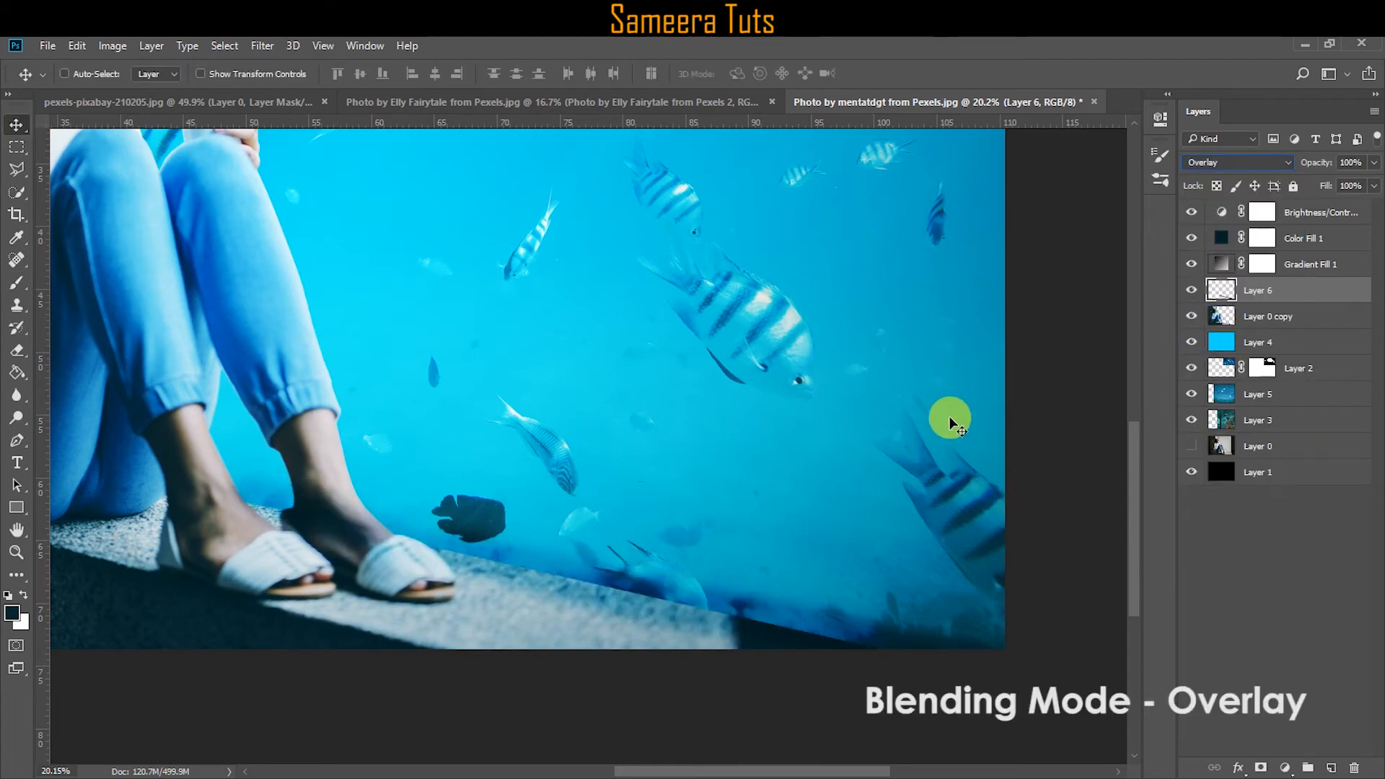
scroll(588, 572, down, 4)
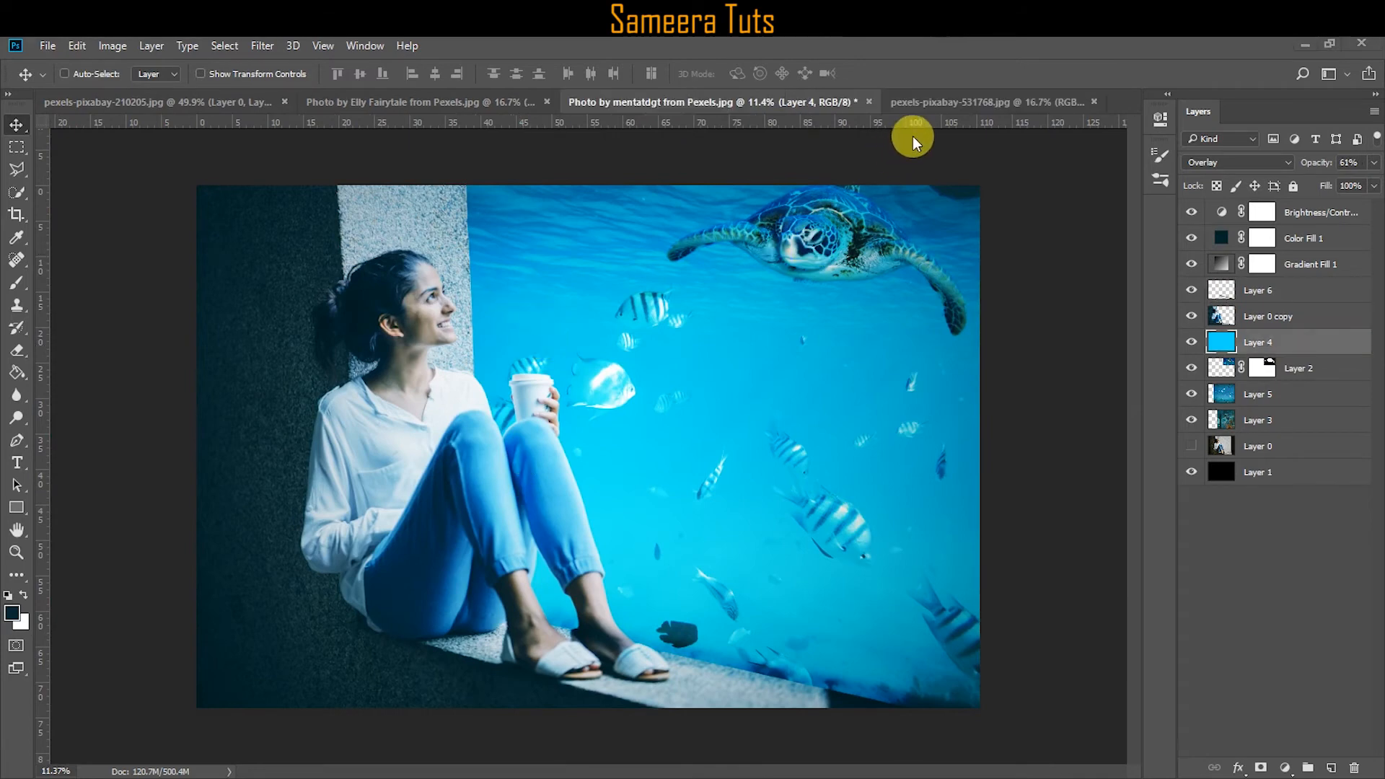
Bring the wet-glass photo from pexels-pixabay-531768.jpg into the composite above Layer 4 and place a duplicate of it alongside, covering the turtle.
click(949, 105)
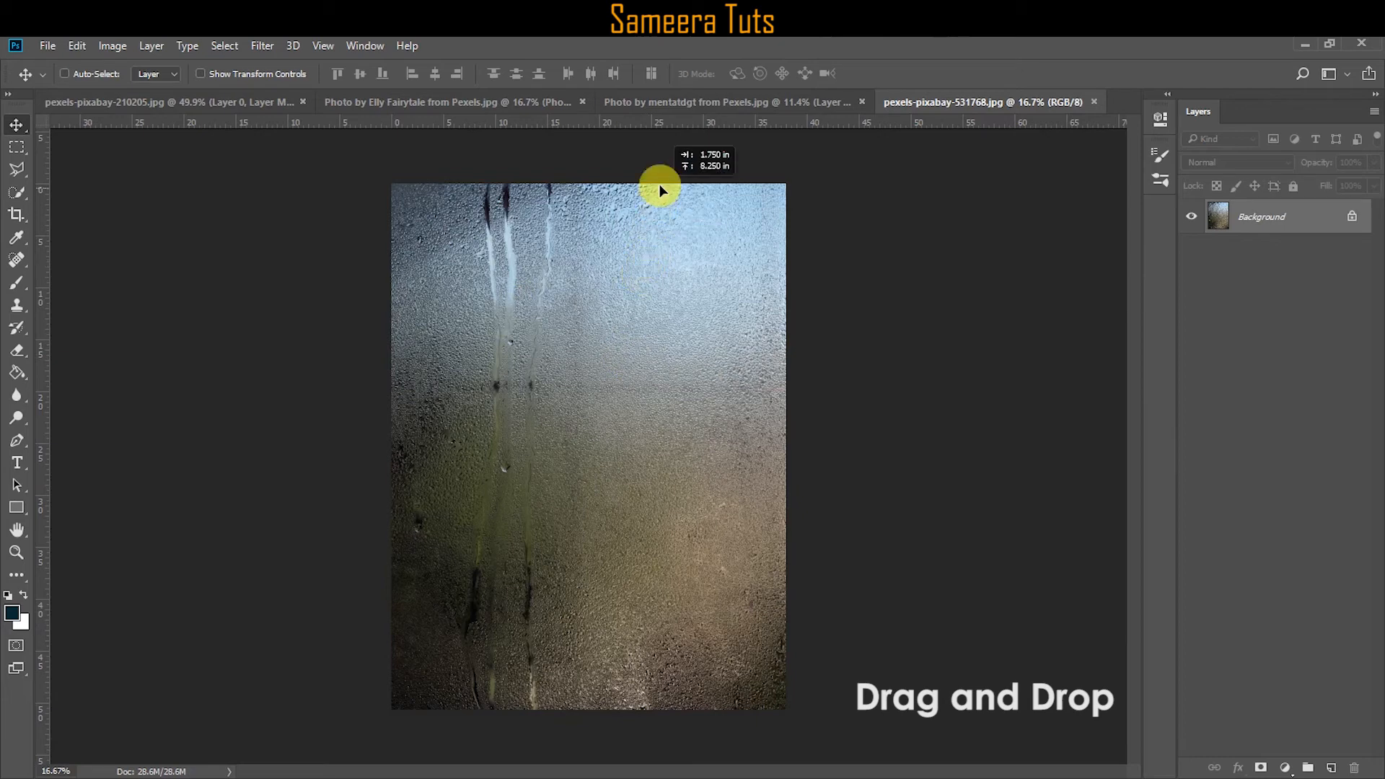
drag(659, 189, 627, 390)
right_click(1282, 352)
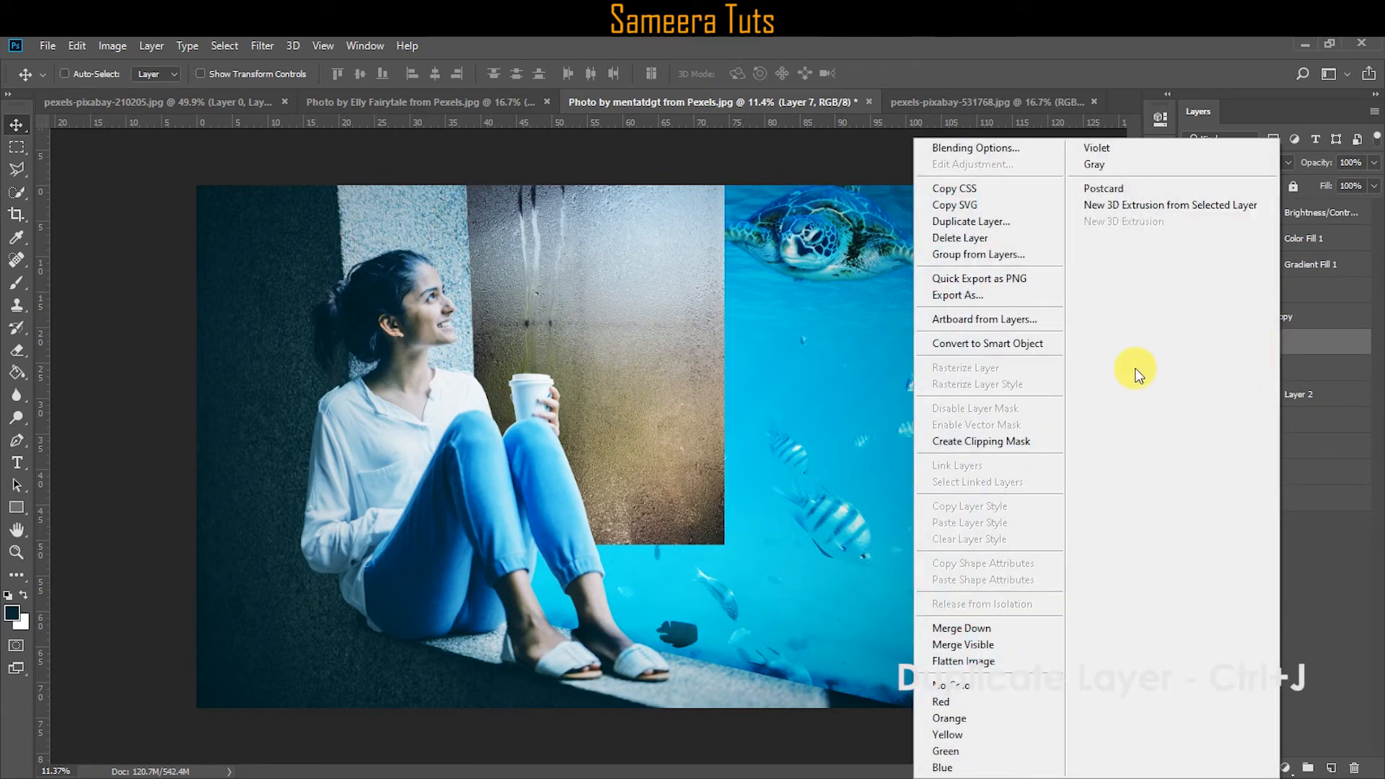
click(1013, 222)
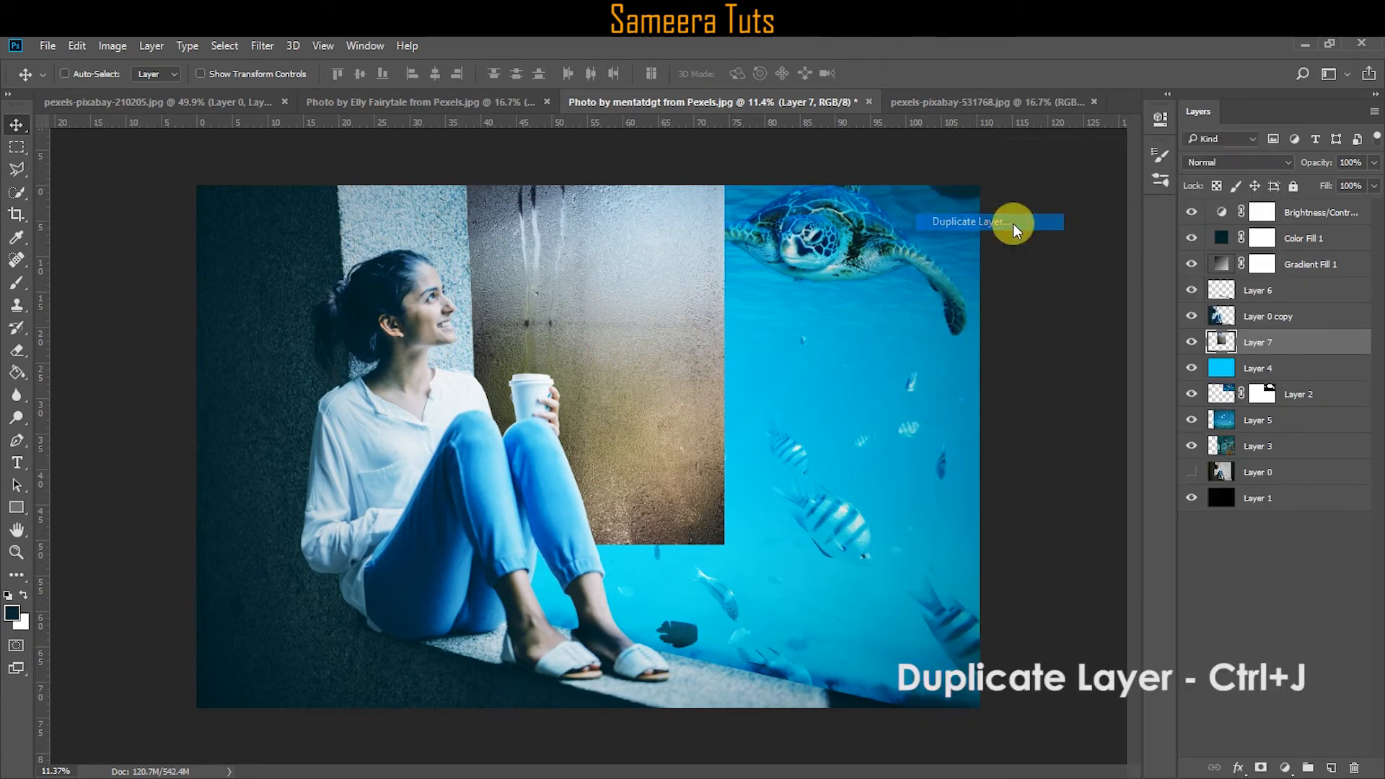
key(Return)
drag(627, 318, 888, 332)
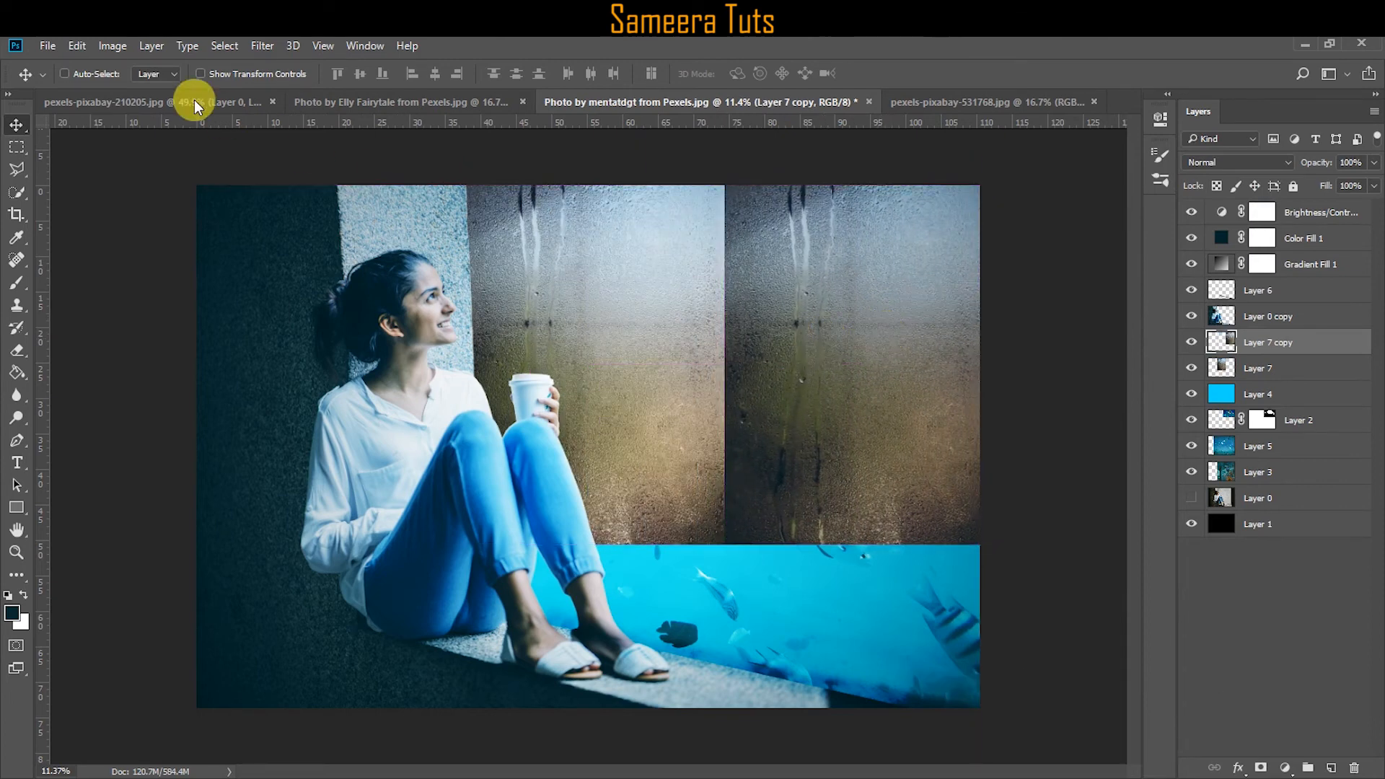
Flip the duplicated wet-glass layer horizontally so it mirrors the original at their shared edge.
click(76, 46)
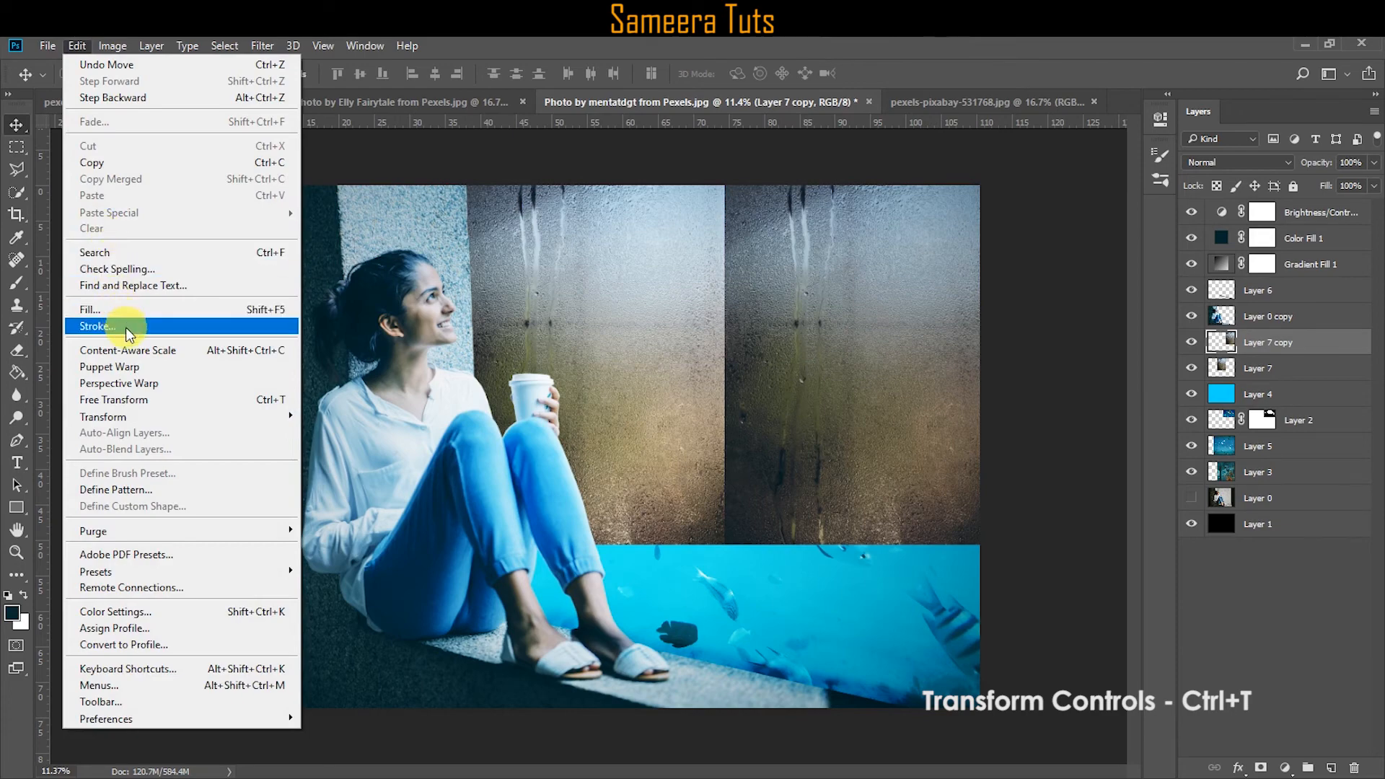
click(140, 400)
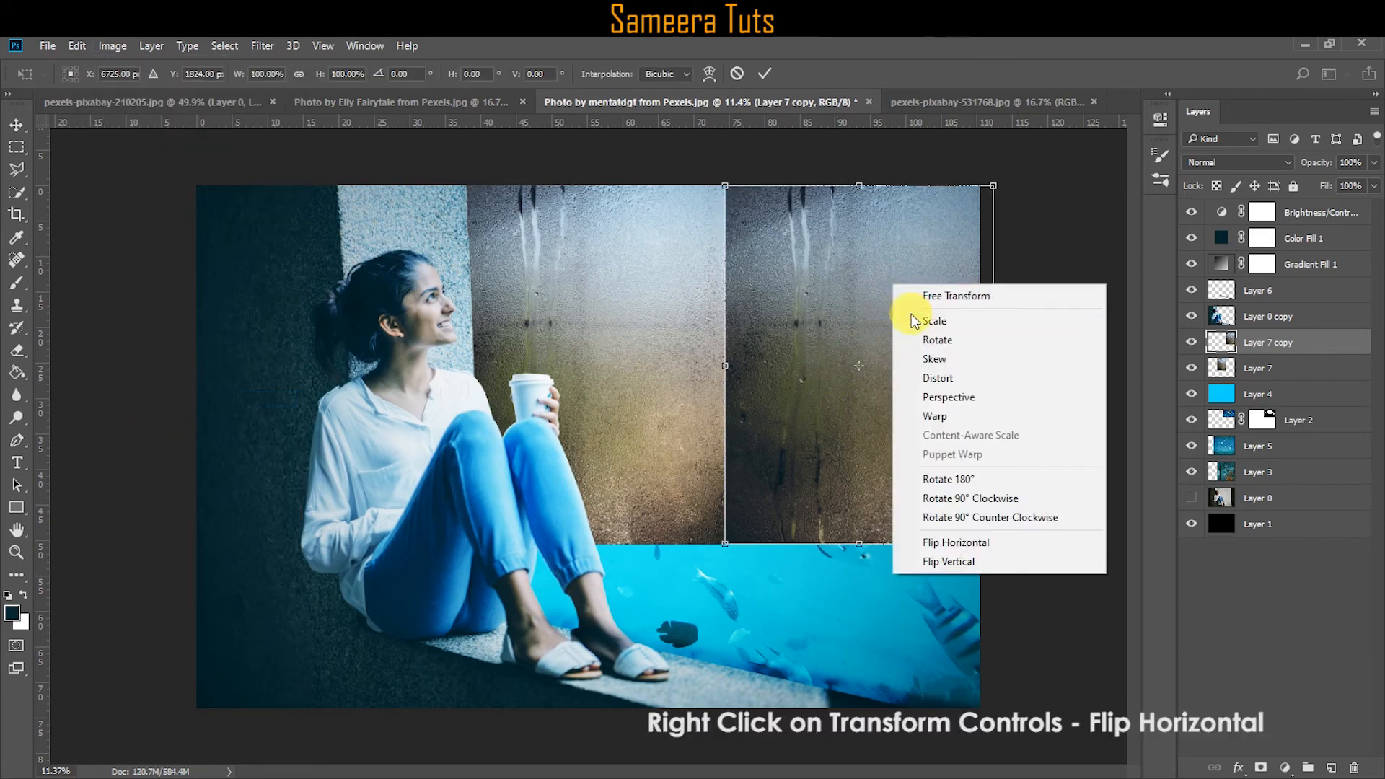
right_click(892, 284)
click(974, 542)
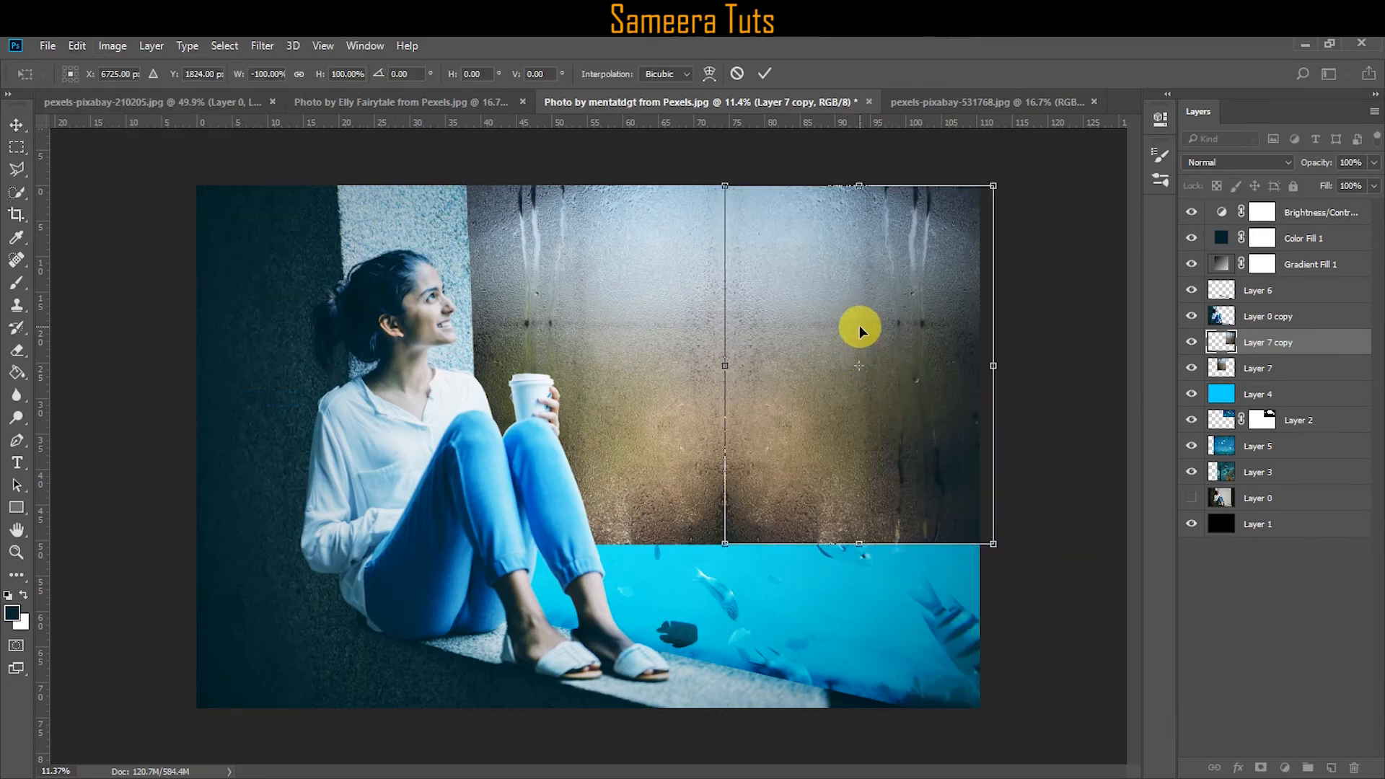
click(762, 74)
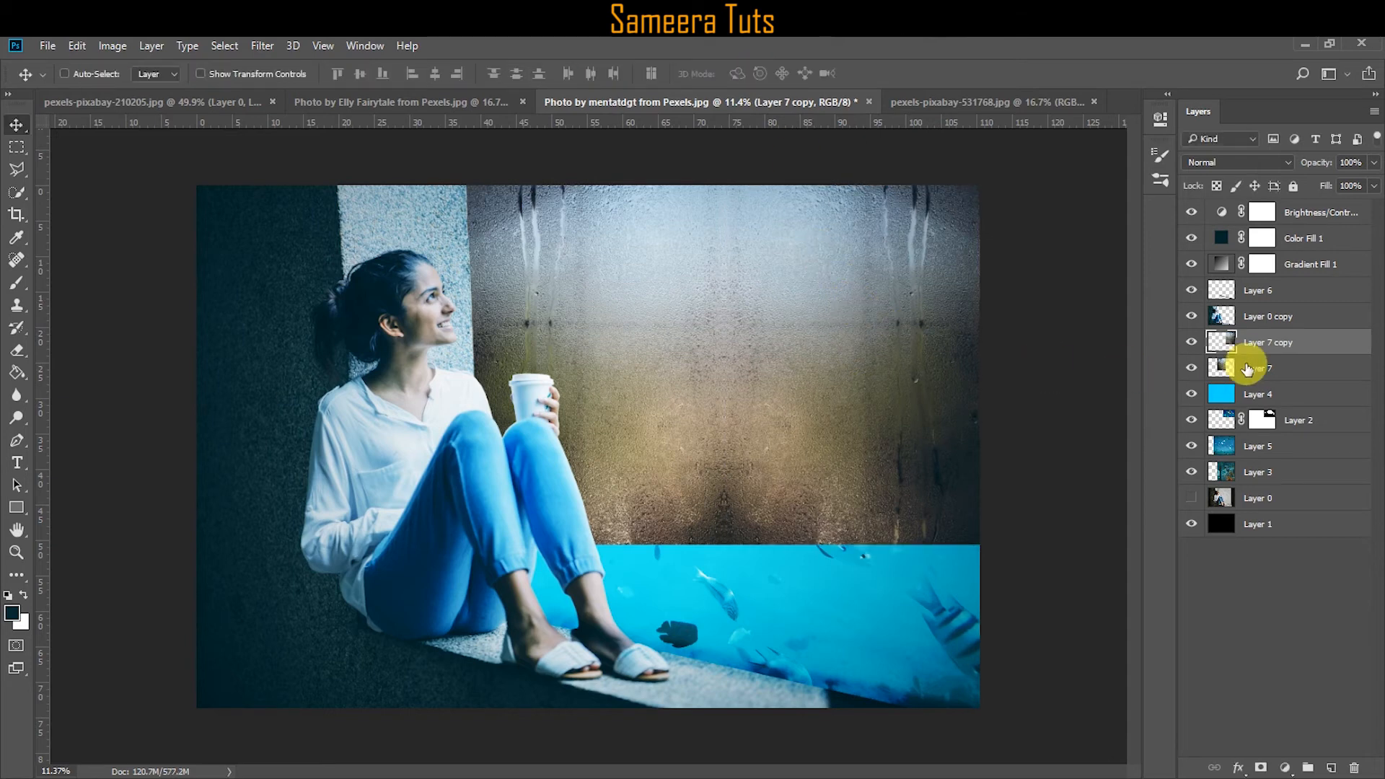
Merge the two wet-glass layers, Layer 7 and Layer 7 copy, into one layer.
shift+click(1302, 373)
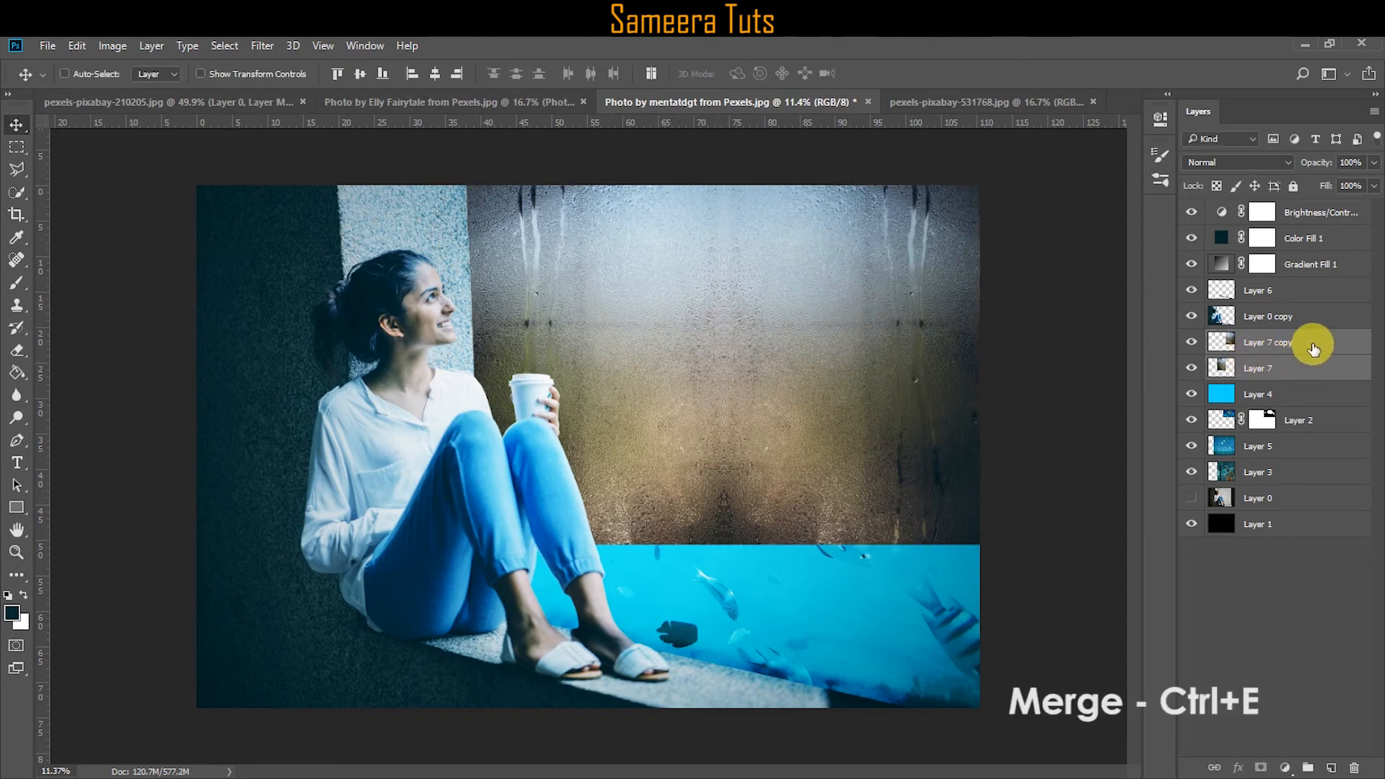
right_click(1277, 355)
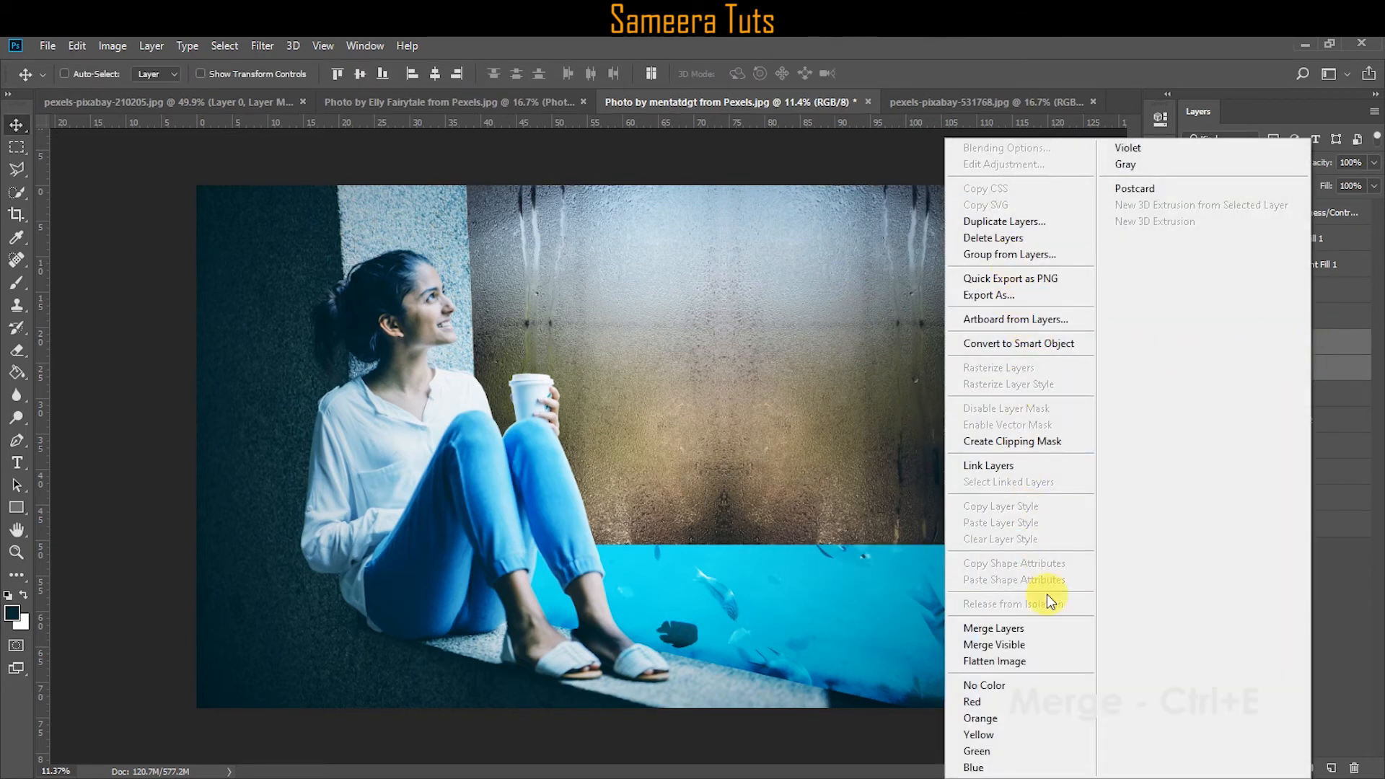
click(1017, 629)
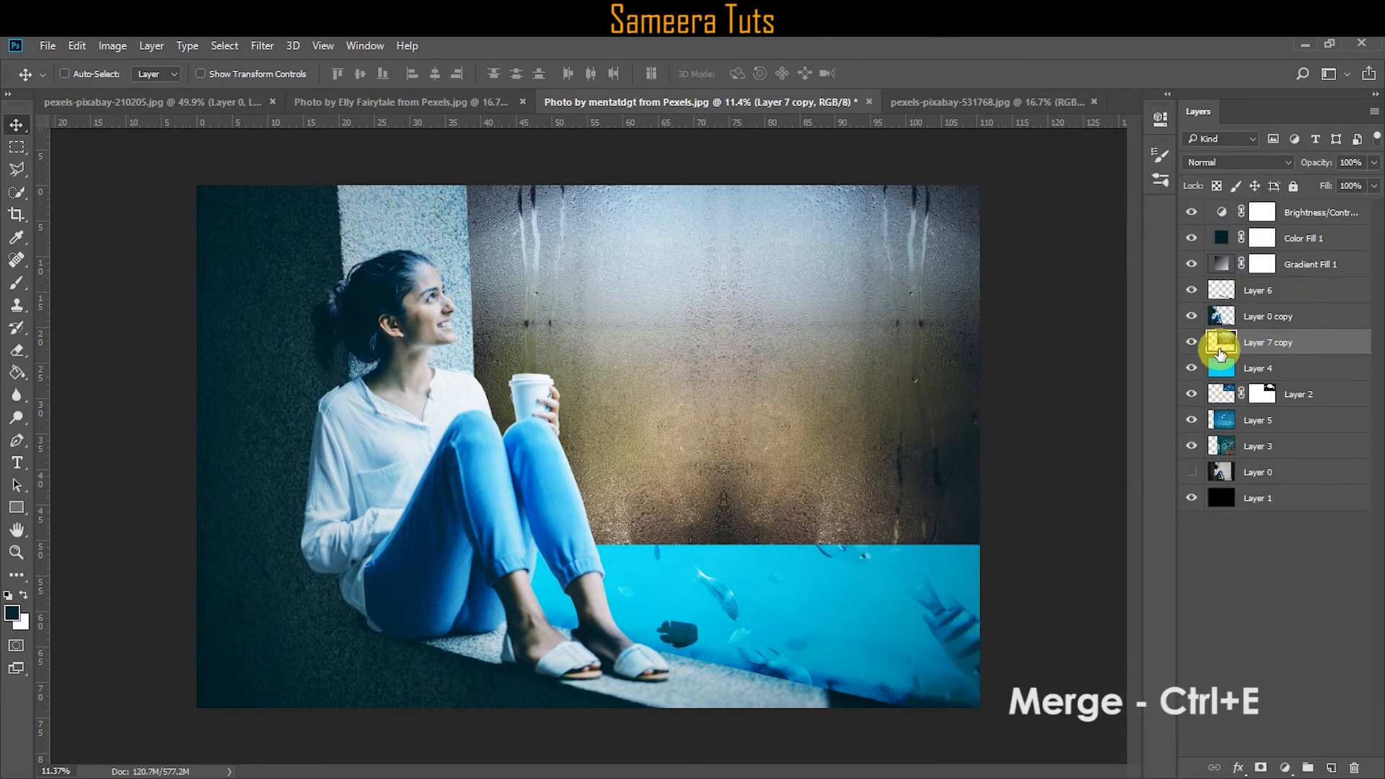
Free-transform the merged wet-glass layer to about 141% width and 146% height so it covers the whole underwater area.
click(76, 46)
click(152, 401)
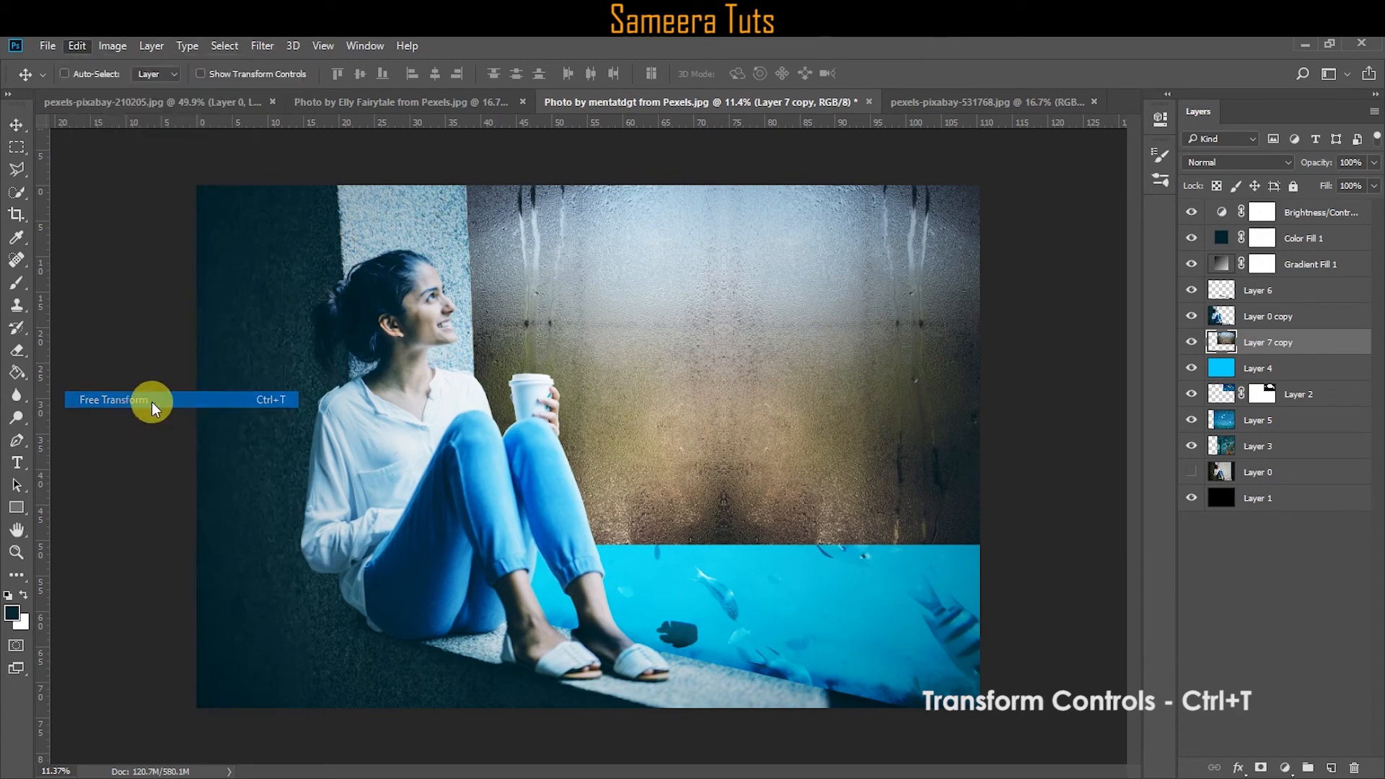
drag(727, 546, 725, 565)
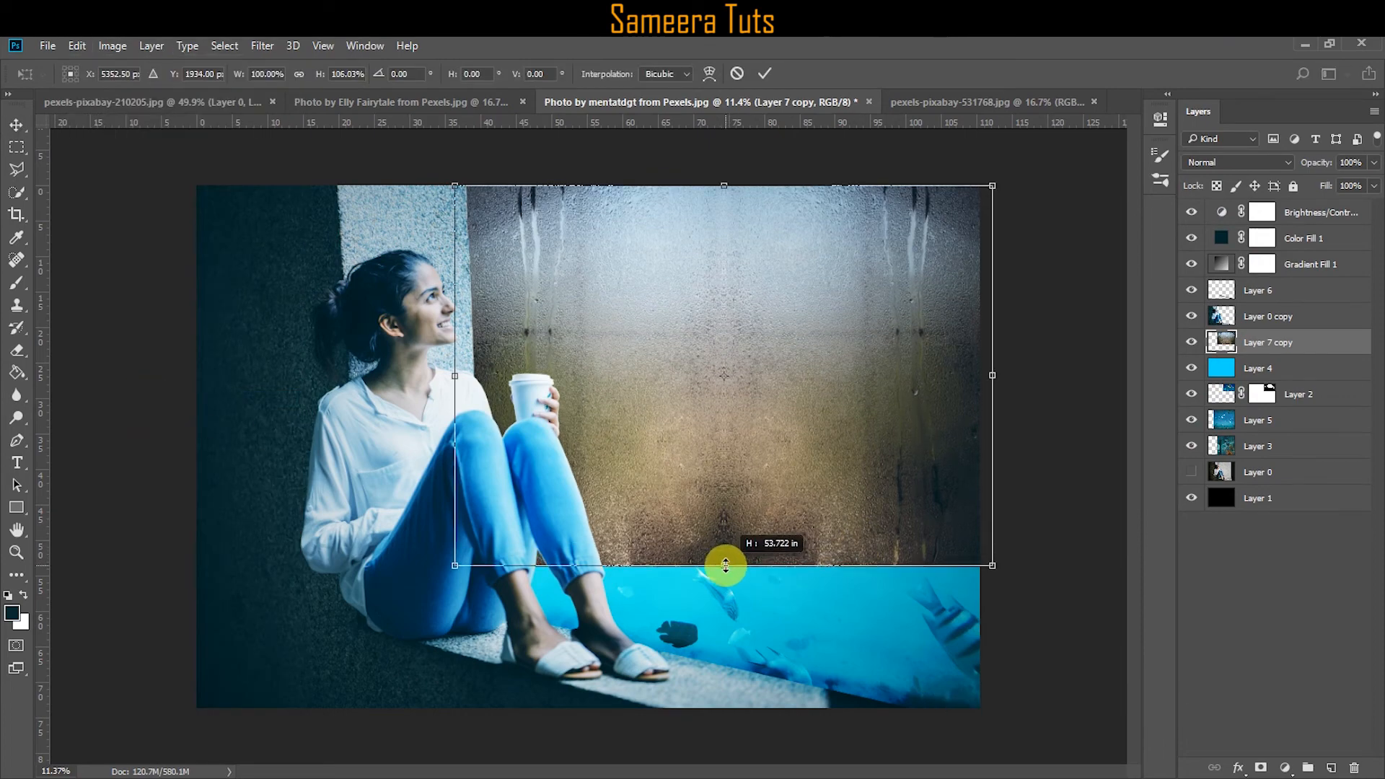
drag(993, 564, 1159, 757)
drag(763, 414, 754, 416)
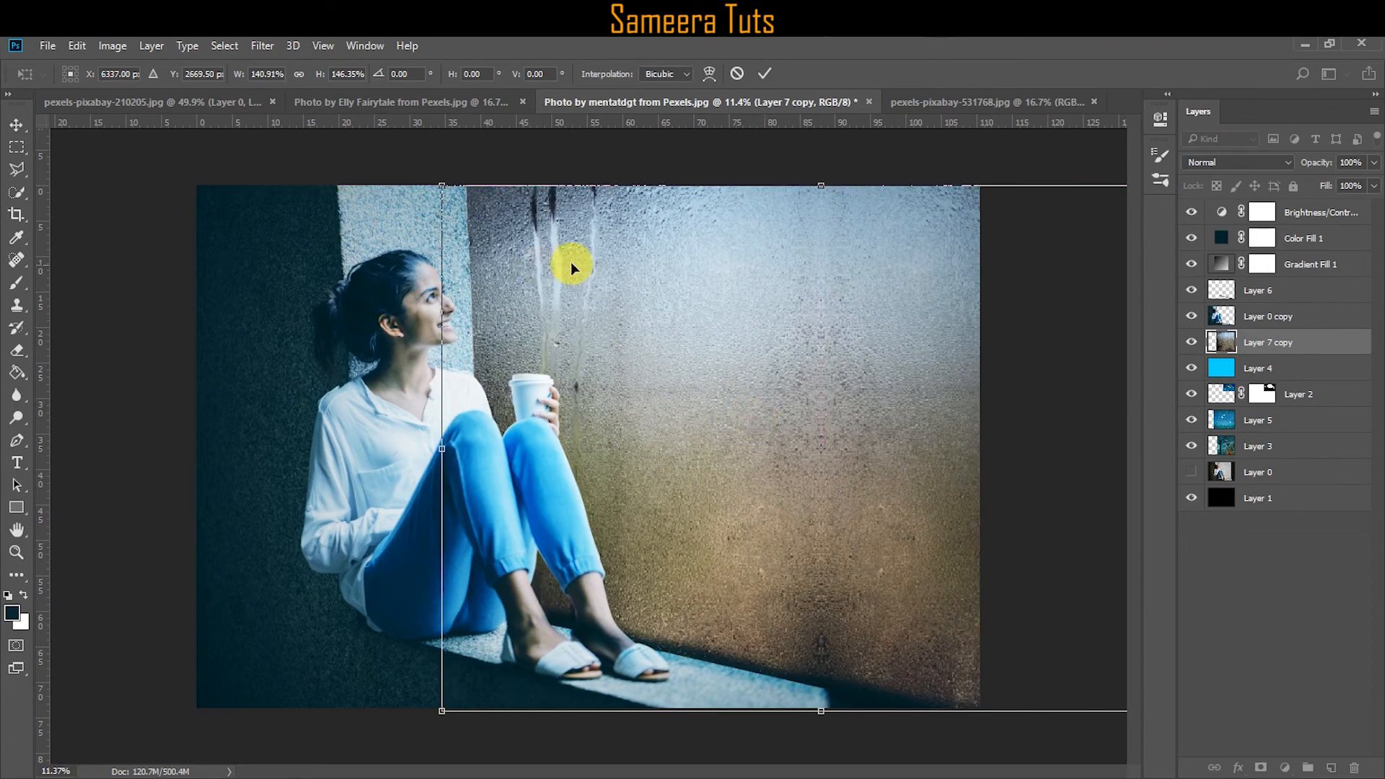
click(764, 73)
Set the wet-glass layer's blending mode to Hard Light and its opacity to 63%.
click(1222, 162)
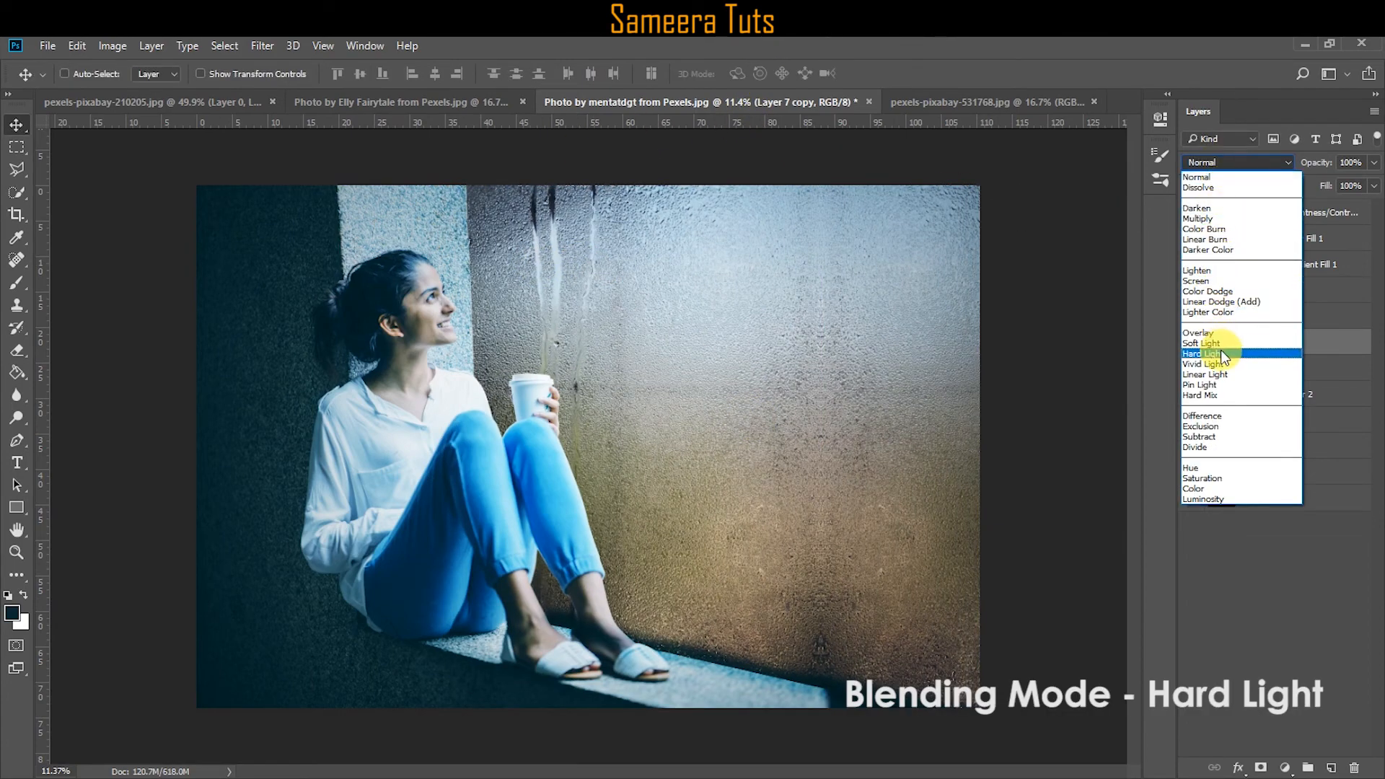
click(1220, 353)
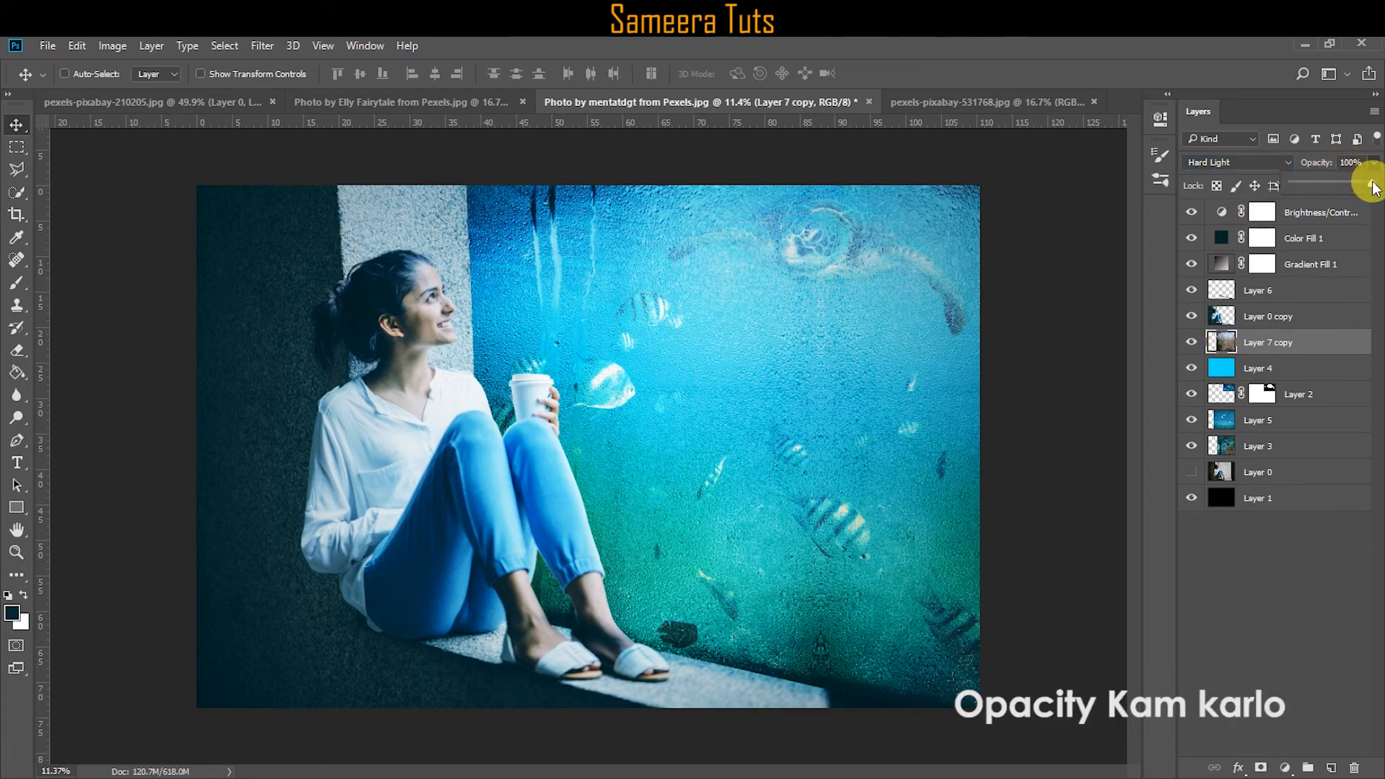
mouse_move(1346, 185)
mouse_down()
mouse_move(1331, 185)
mouse_move(1343, 185)
mouse_up()
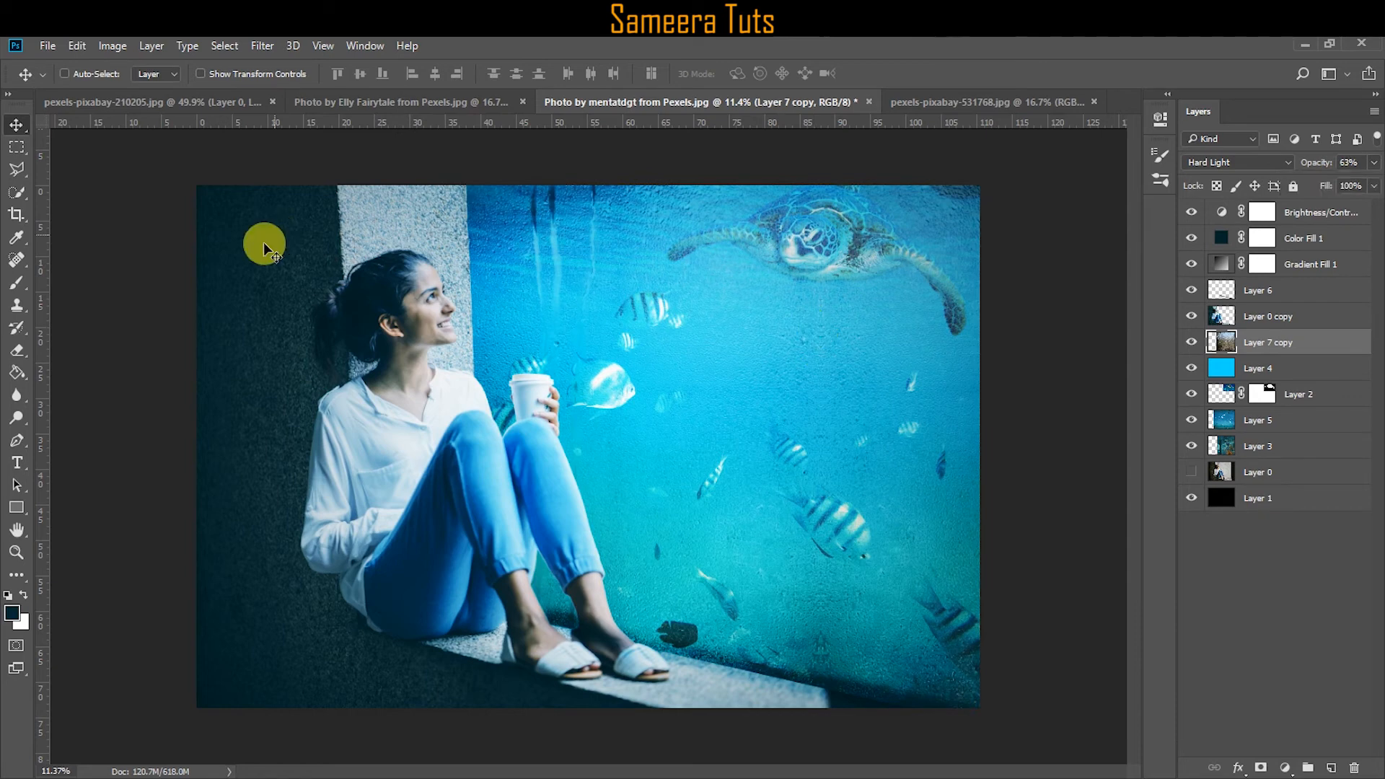
Erase the wet-glass texture over the turtle and the middle of the water with a soft 2500 px eraser.
click(25, 354)
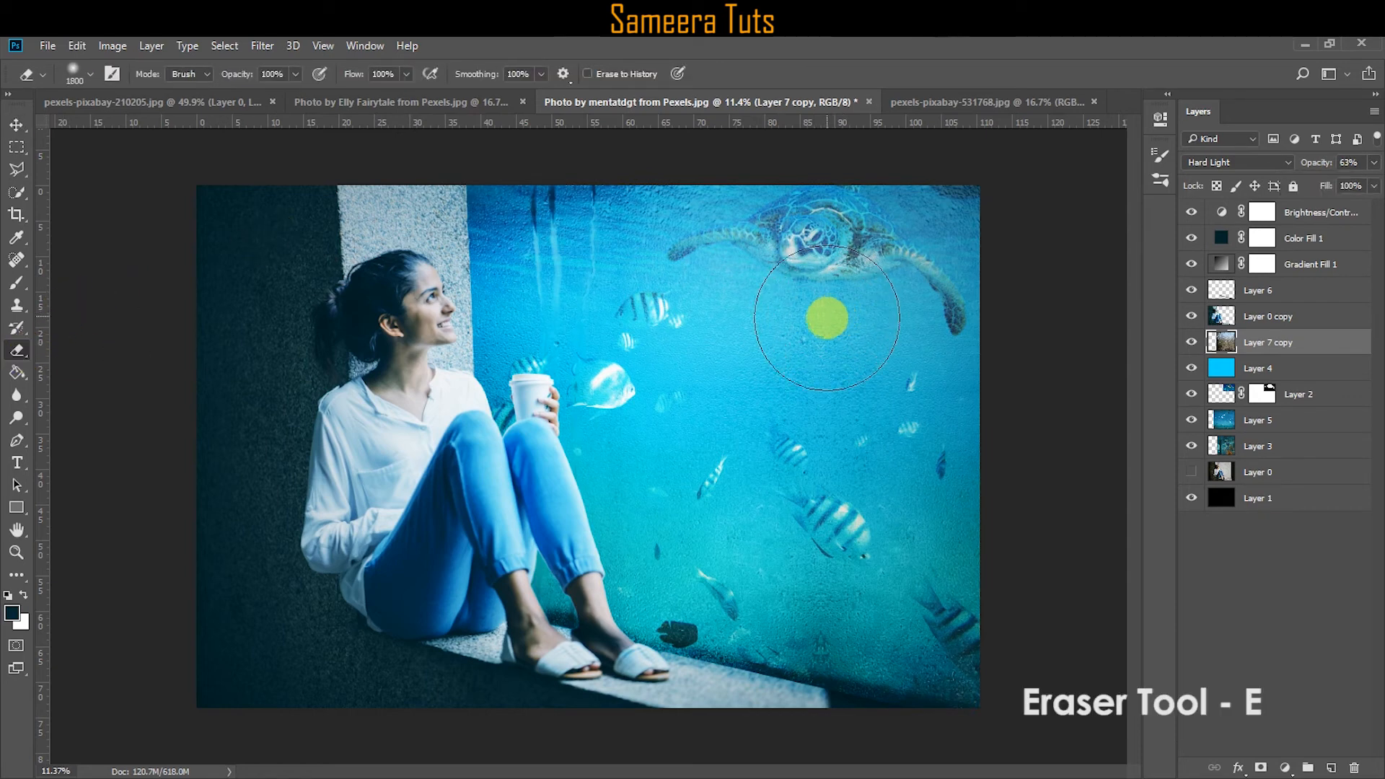
key(bracketright)
key(bracketright)
key(bracketright)
key(bracketright)
key(bracketright)
key(bracketright)
key(bracketright)
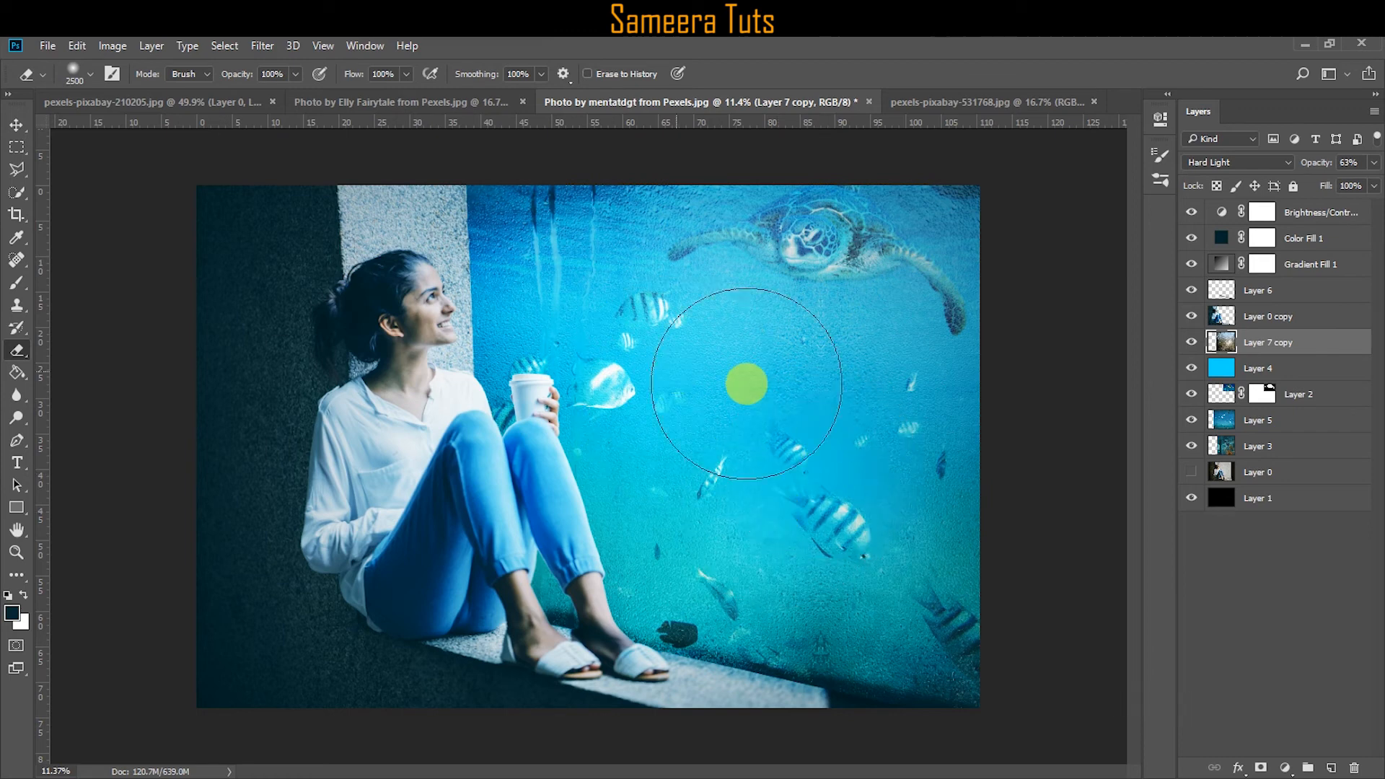
mouse_move(747, 384)
mouse_down()
mouse_move(820, 306)
mouse_move(845, 367)
mouse_move(759, 309)
mouse_move(880, 346)
mouse_move(838, 450)
mouse_move(760, 475)
mouse_move(712, 519)
mouse_move(755, 481)
mouse_move(761, 414)
mouse_move(725, 398)
mouse_move(676, 462)
mouse_move(801, 371)
mouse_move(664, 556)
mouse_move(809, 386)
mouse_move(792, 443)
mouse_move(748, 468)
mouse_move(801, 296)
mouse_up()
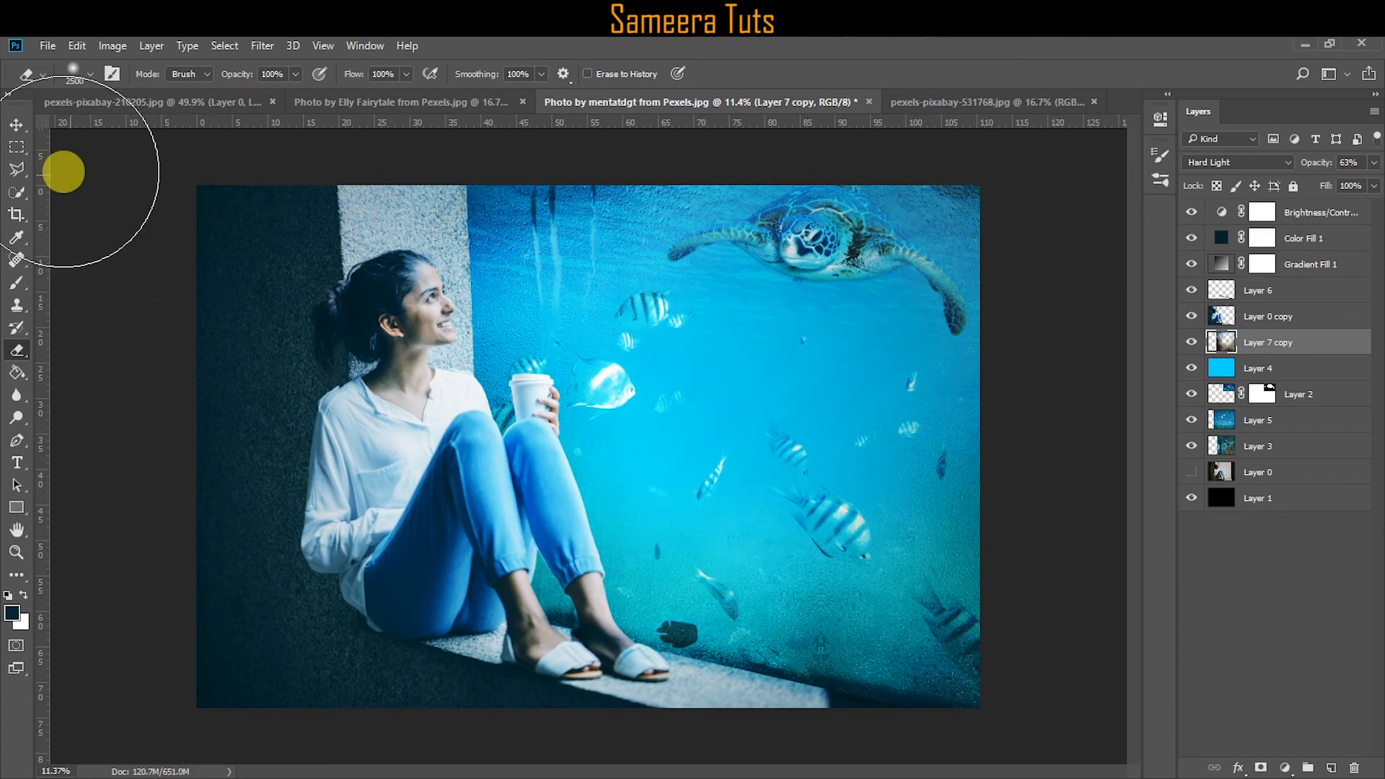
Apply a Brightness/Contrast adjustment to the wet-glass layer with brightness 58 and contrast 33.
click(17, 126)
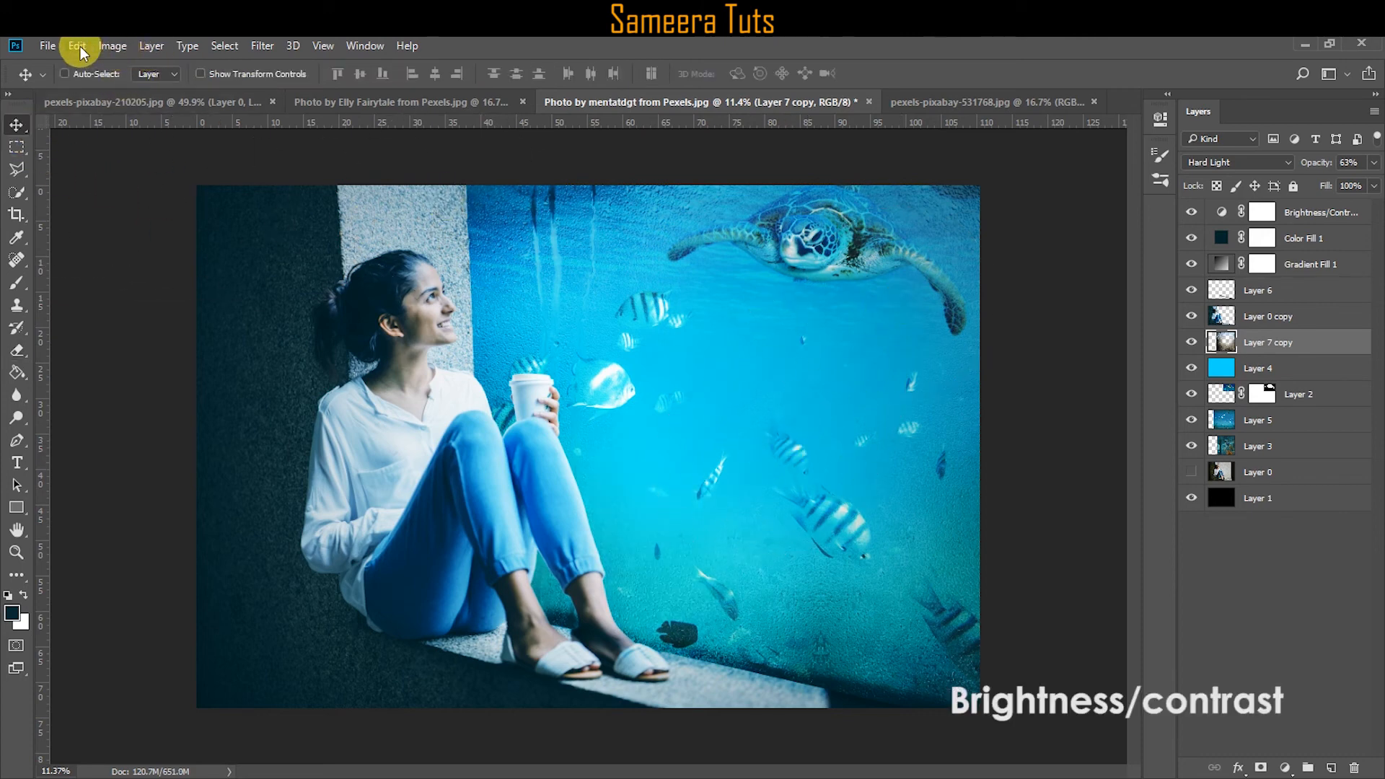
click(112, 46)
mouse_move(125, 86)
click(328, 86)
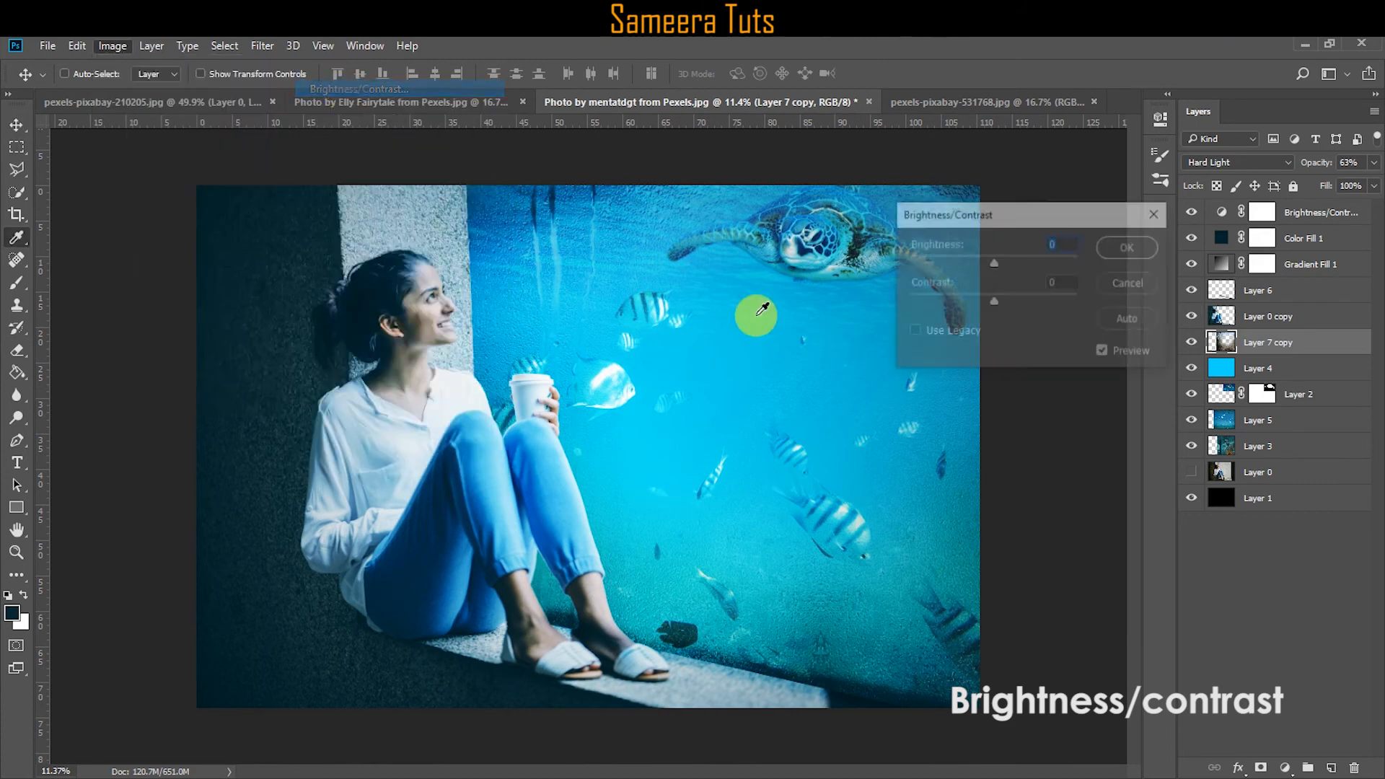
drag(994, 266, 1017, 302)
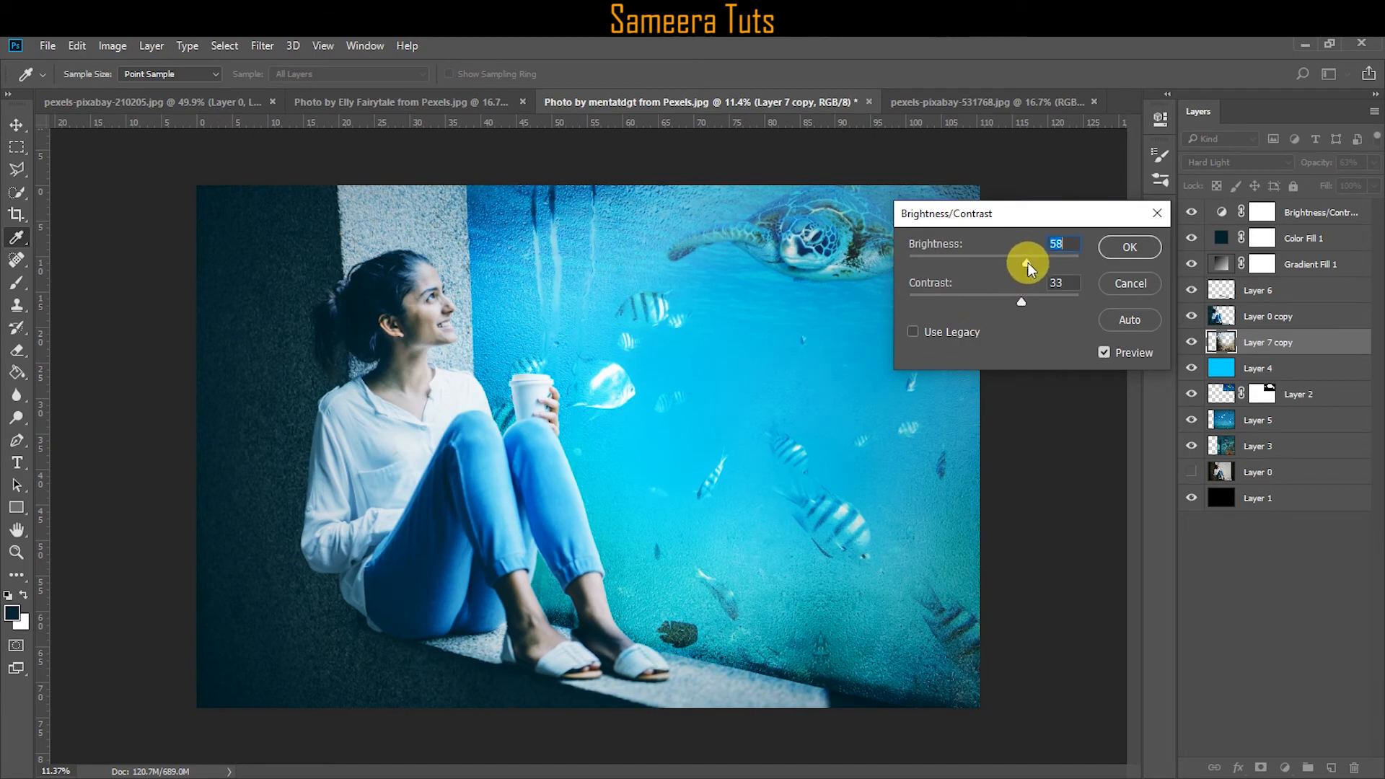
click(1119, 248)
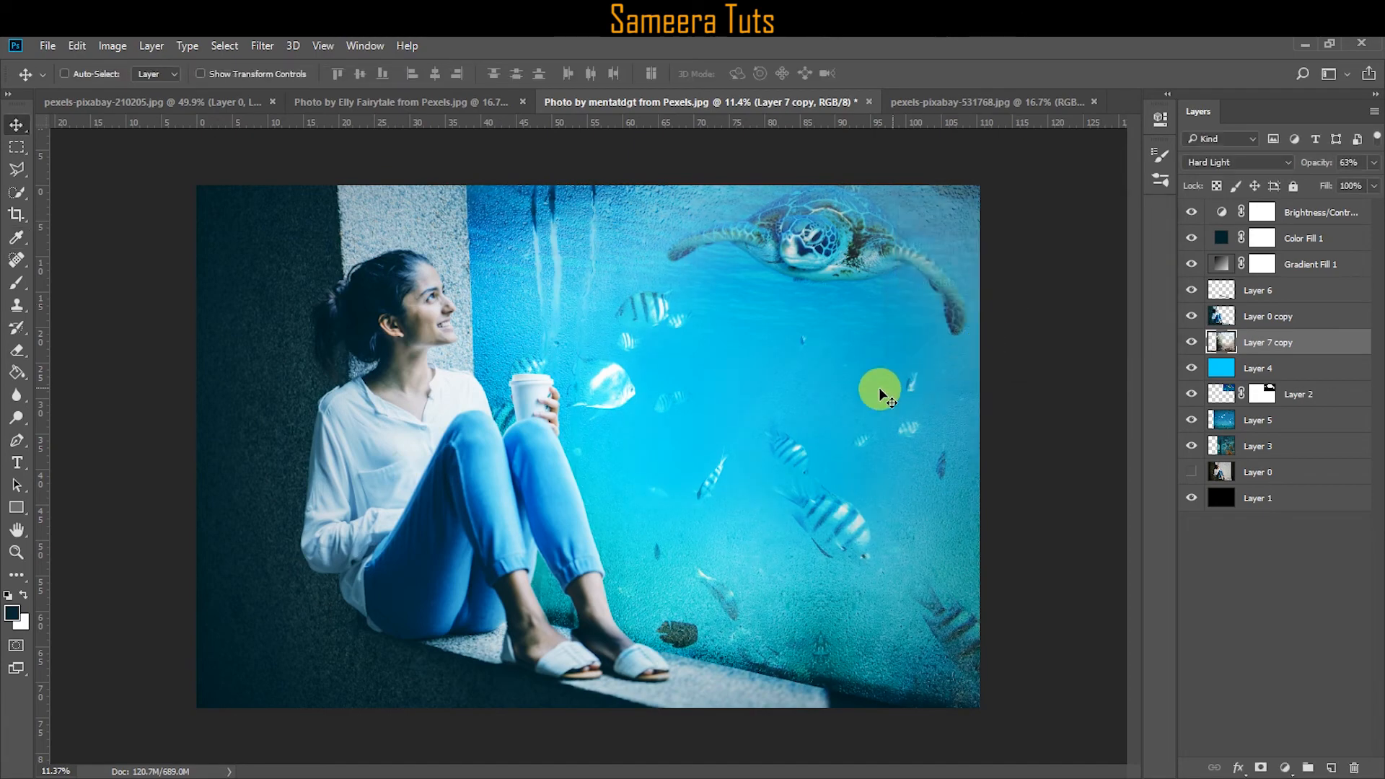
Create a new layer above Layer 6 and brush a dark 300 px soft vertical shadow along the pillar's edge beside the water.
scroll(468, 261, up, 4)
drag(497, 256, 512, 362)
click(1259, 290)
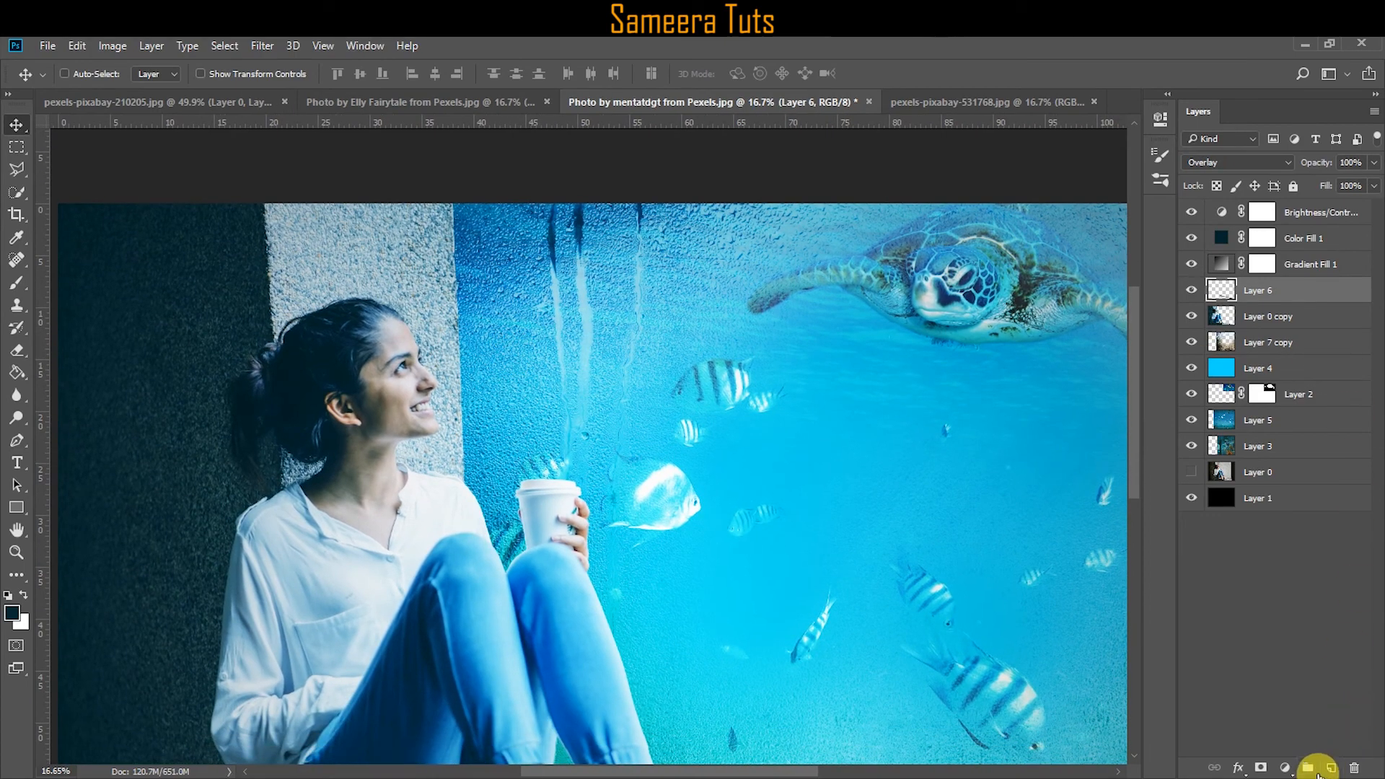
click(1327, 769)
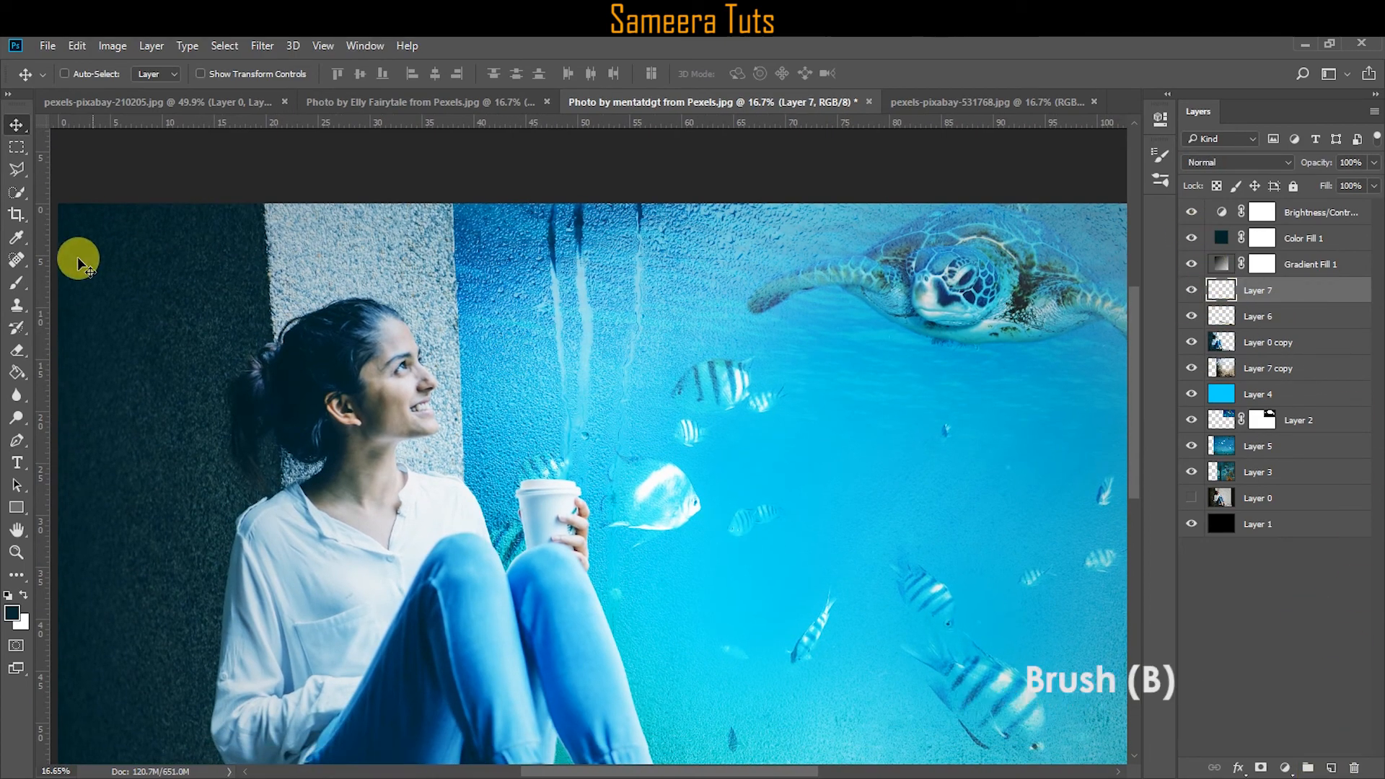
click(17, 283)
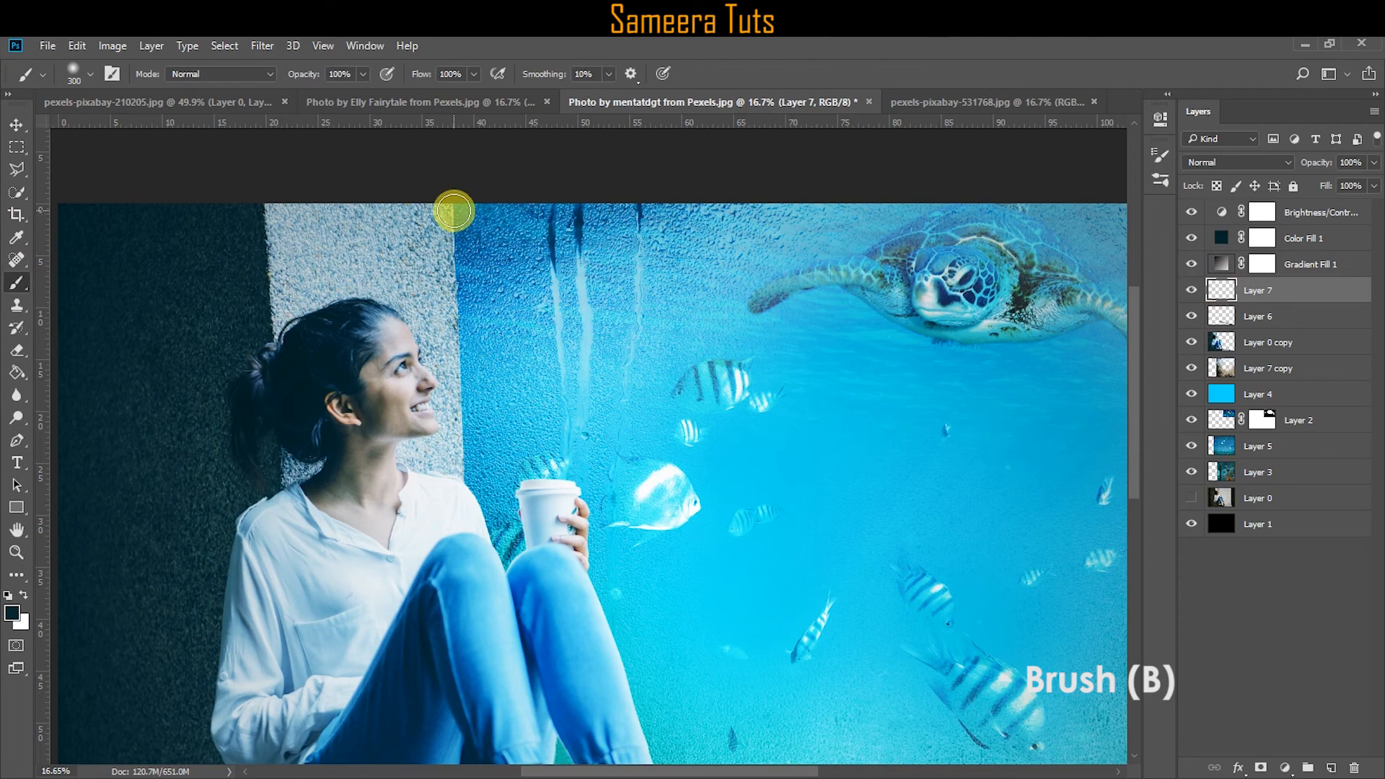
drag(456, 243, 468, 528)
click(16, 126)
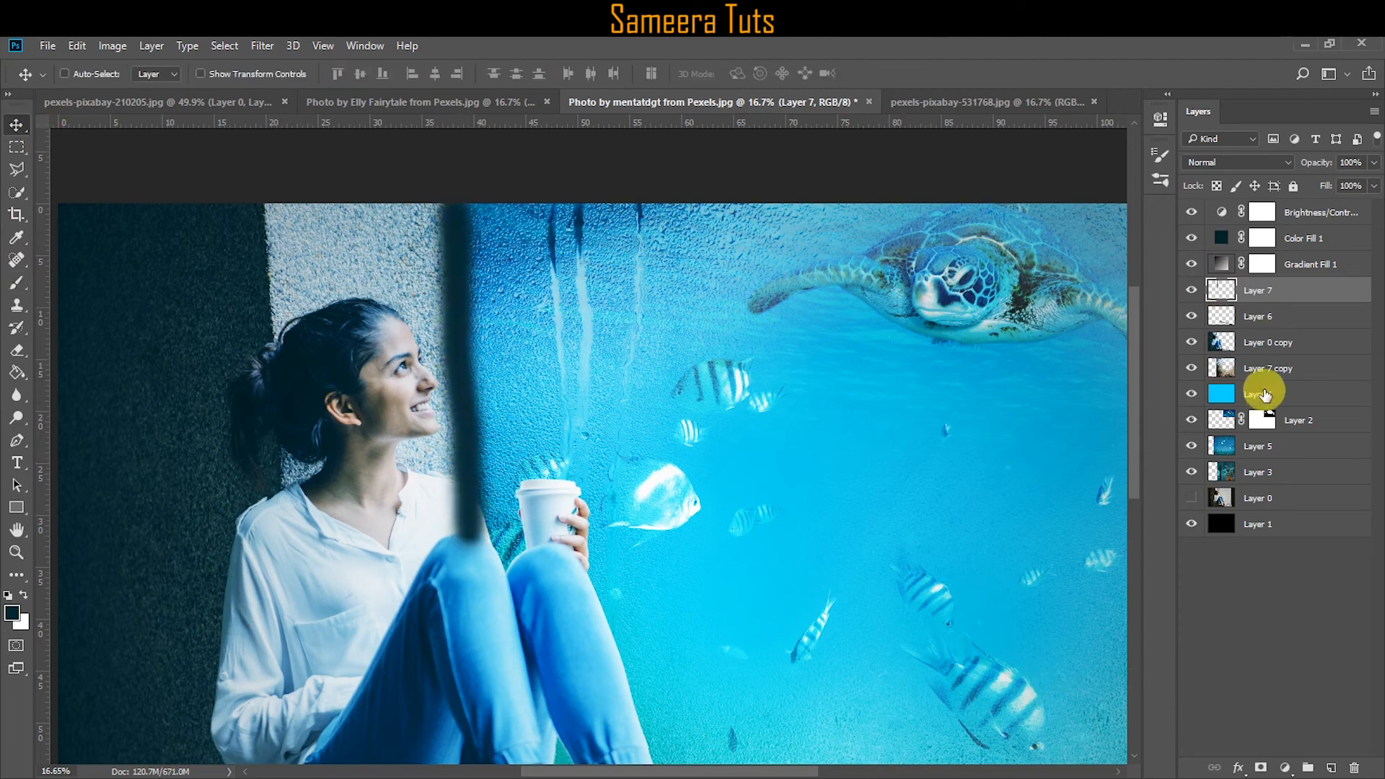
Set the new shadow layer's blending mode to Overlay.
click(1235, 322)
click(1230, 293)
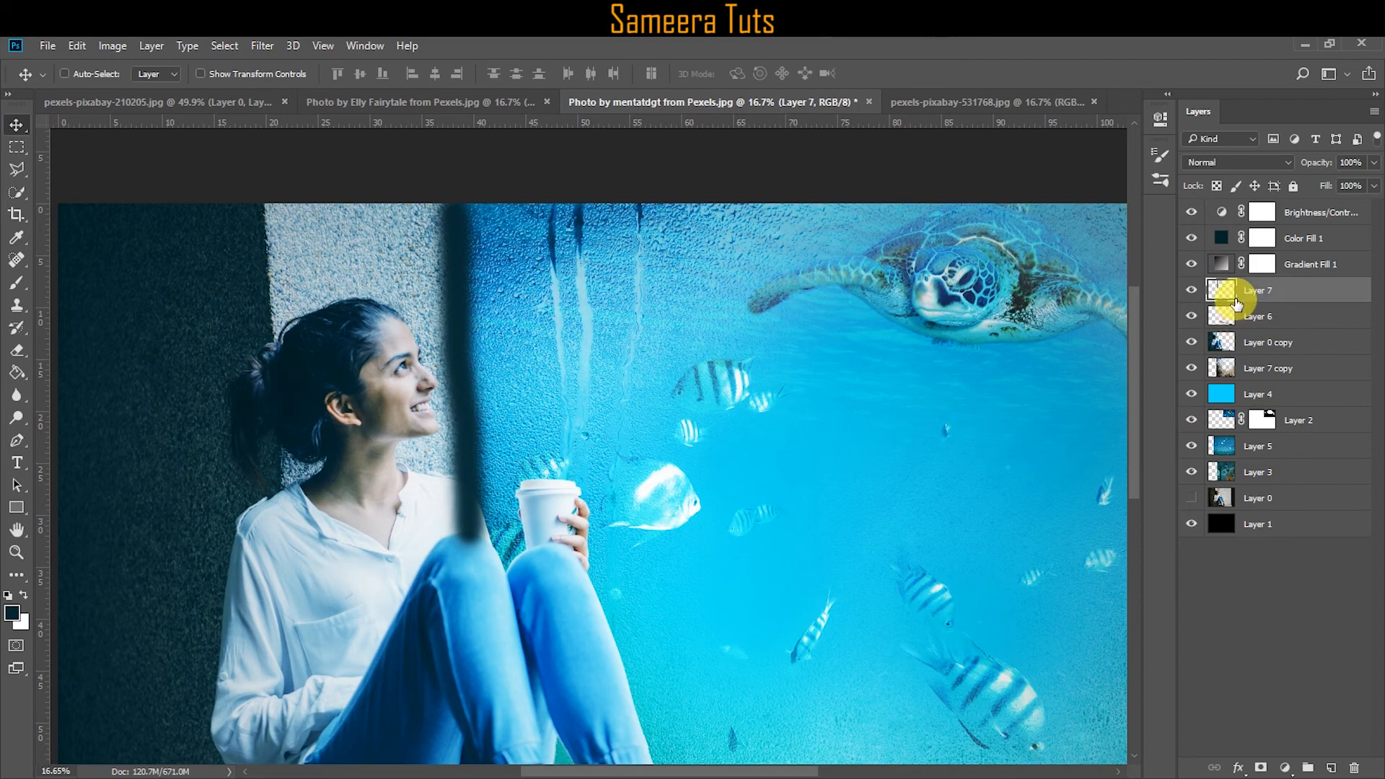
click(1220, 165)
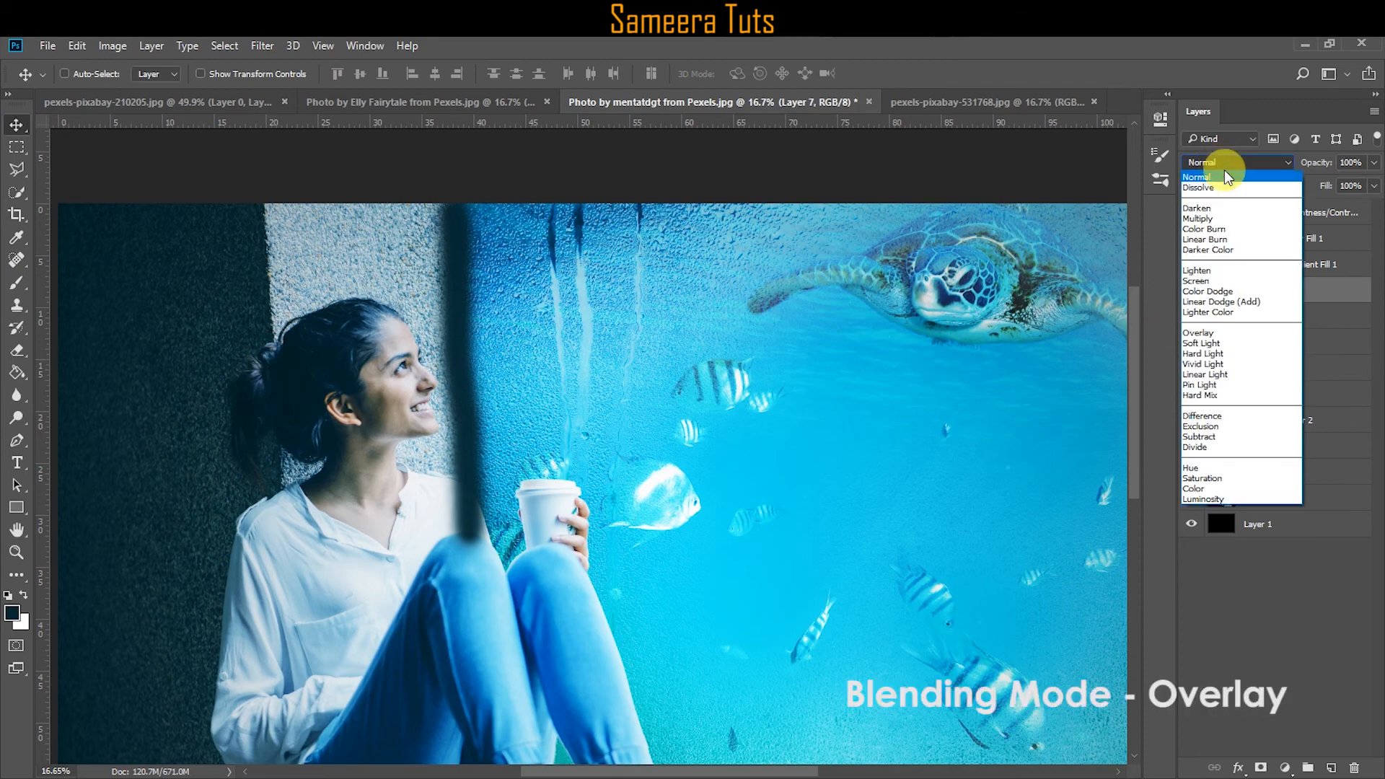
click(1208, 334)
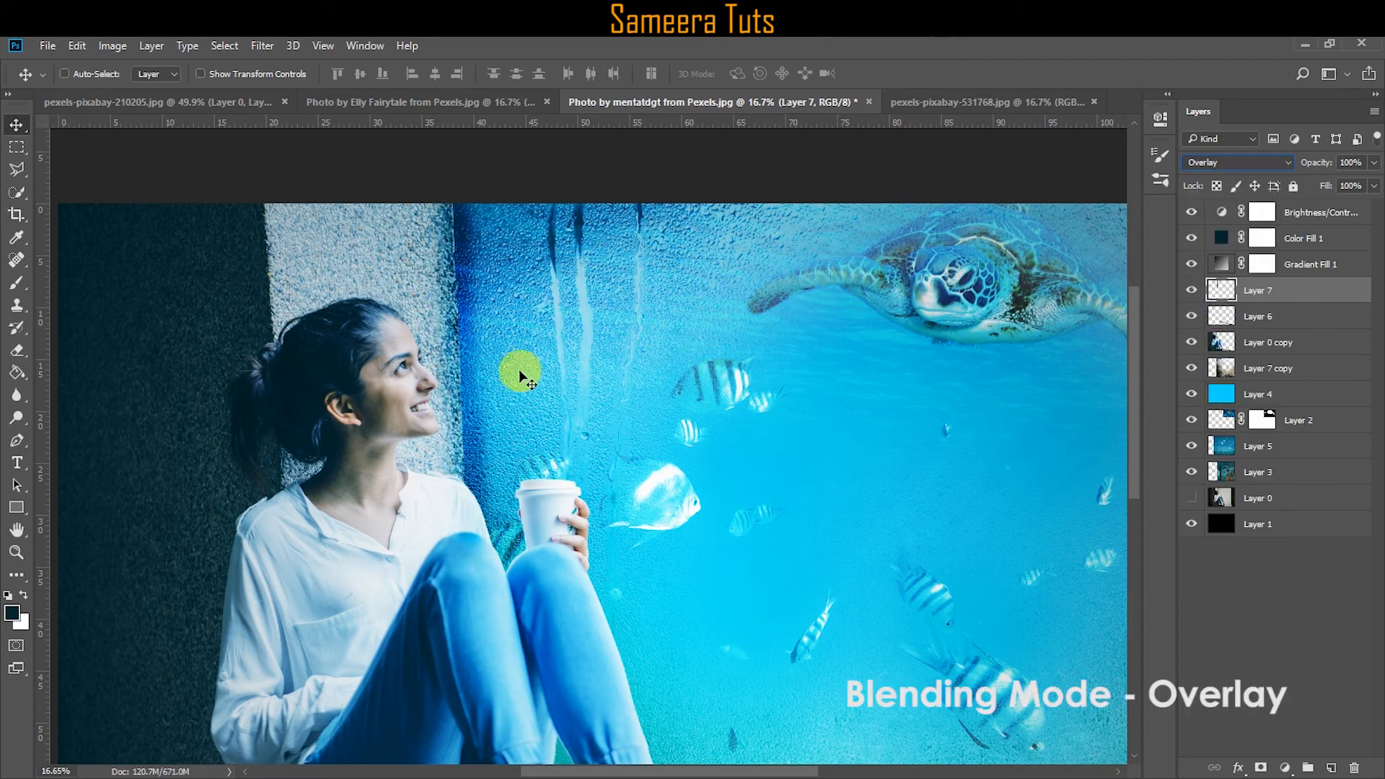
Free-transform the pillar-edge shadow to stretch it wider to the right over the water.
click(77, 45)
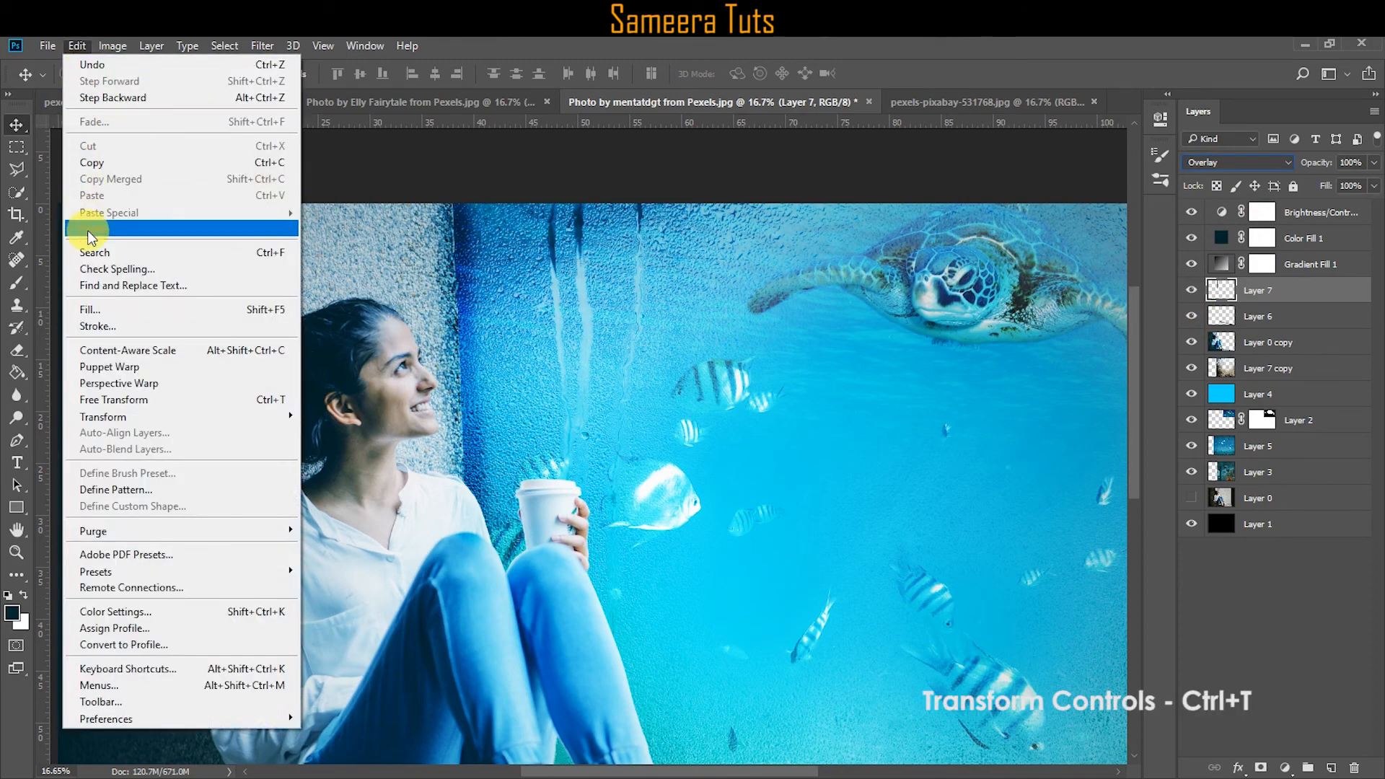
click(108, 400)
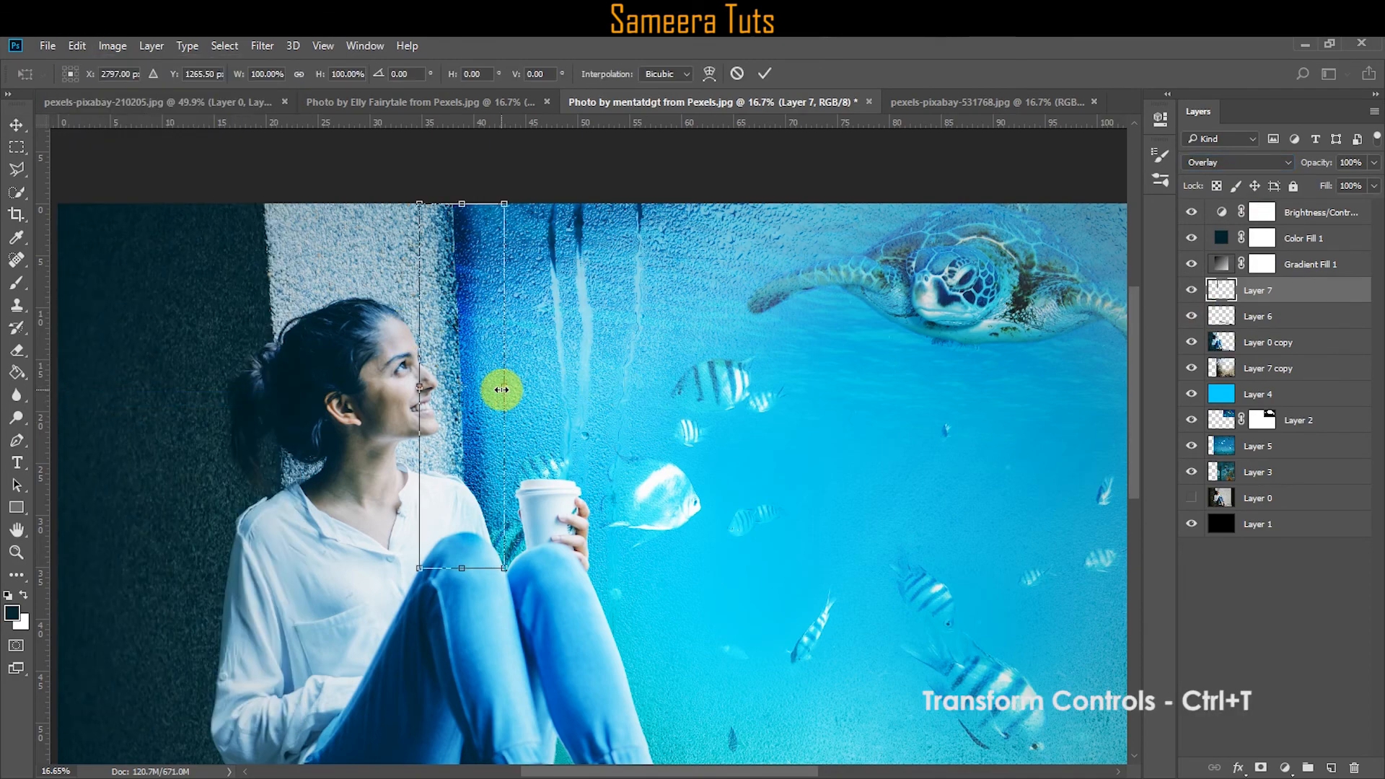
drag(503, 390, 573, 390)
click(764, 72)
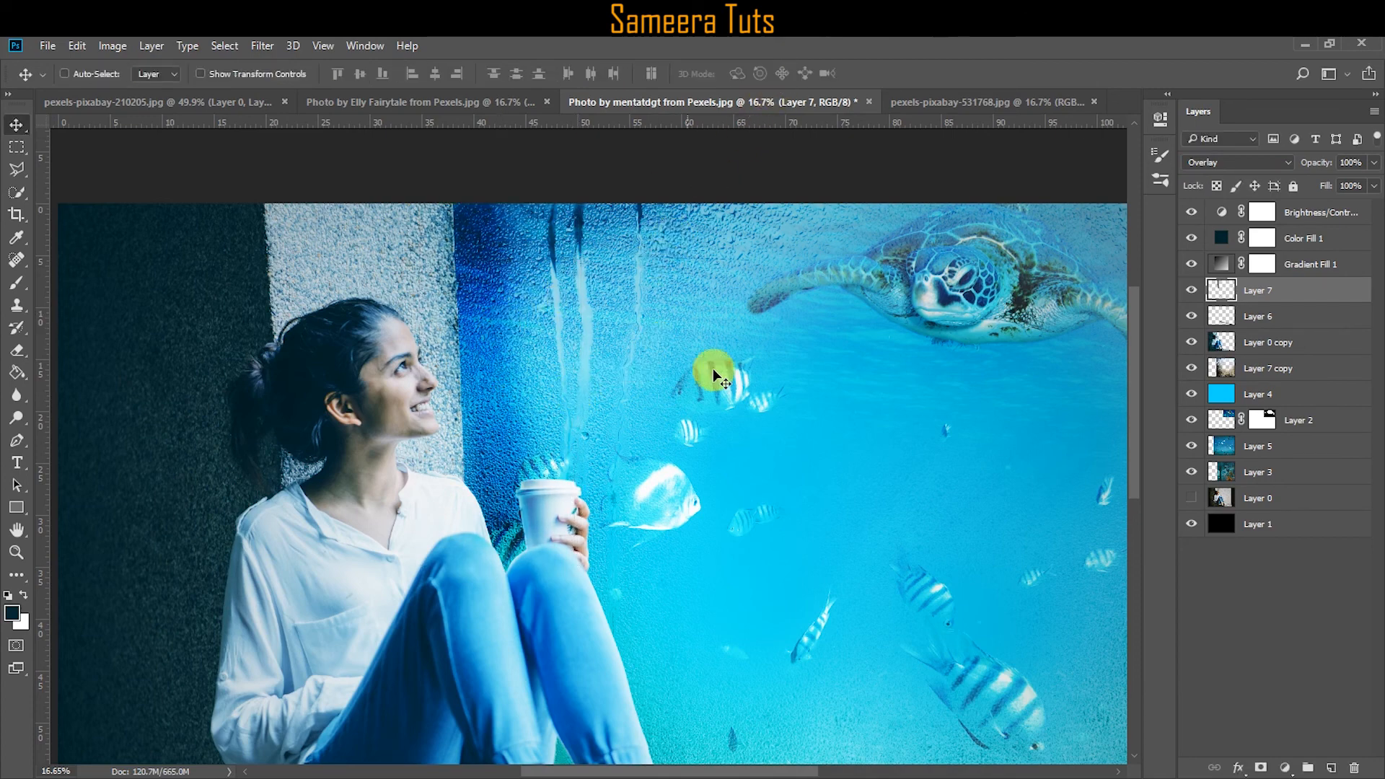
Place the pillar-edge shadow layer beneath Layer 6 and lower its opacity to 73%.
drag(1227, 292, 1227, 329)
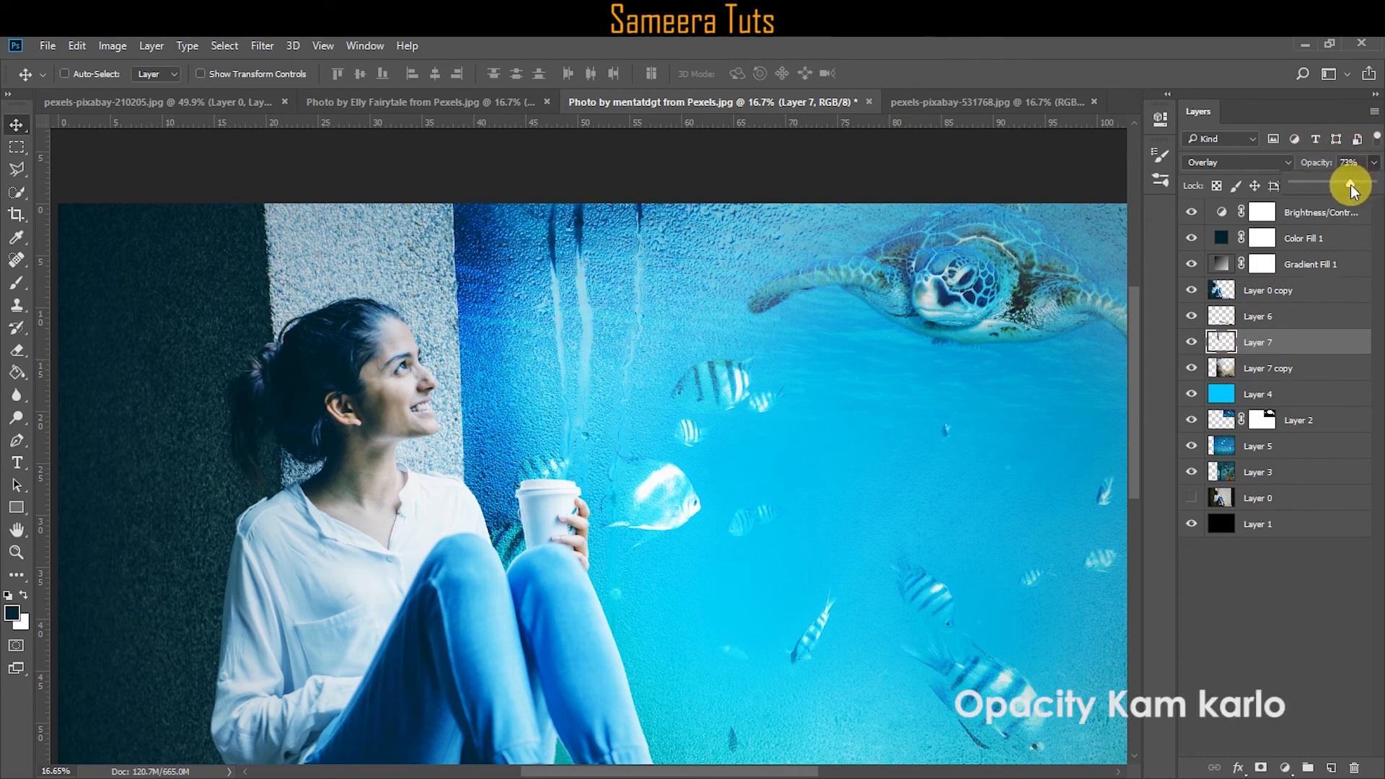
scroll(491, 352, down, 3)
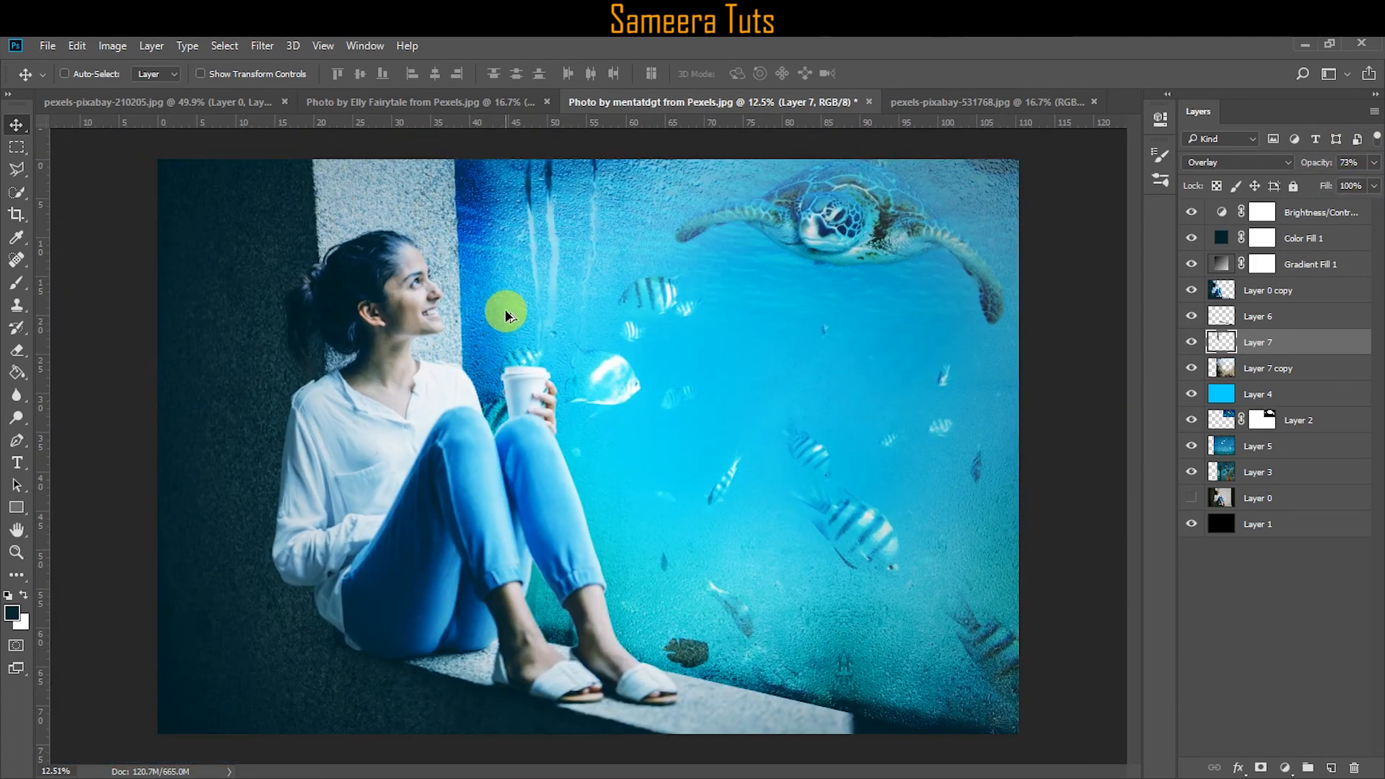
Bring the bubbles photo pexels-pixabay-236950.jpg into the composite, scale it down and place it over the lower-right water.
click(995, 99)
drag(751, 337, 834, 563)
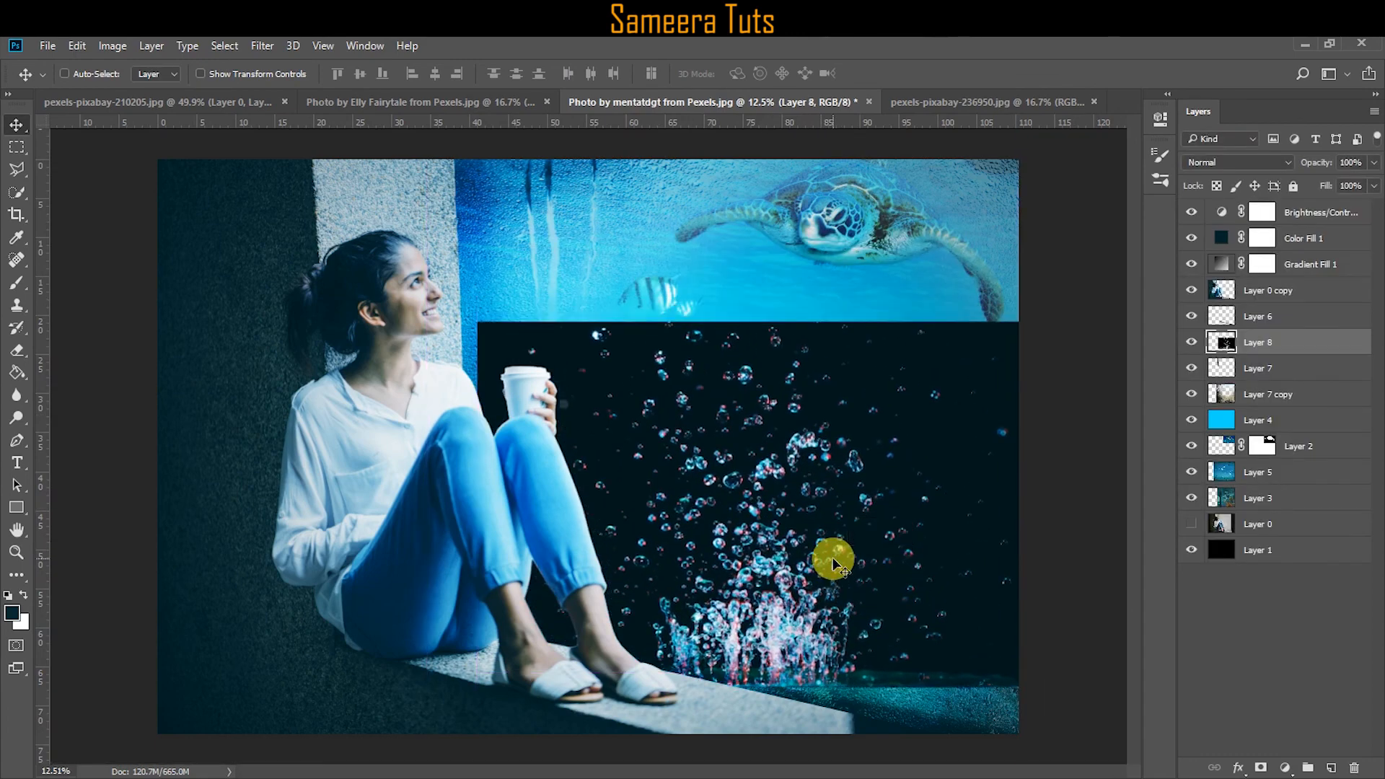
key(ctrl+t)
drag(1020, 319, 967, 412)
drag(825, 520, 895, 631)
click(764, 73)
Set the bubbles layer's blending mode to Screen and shift the bubbles left toward the woman's feet.
click(1246, 166)
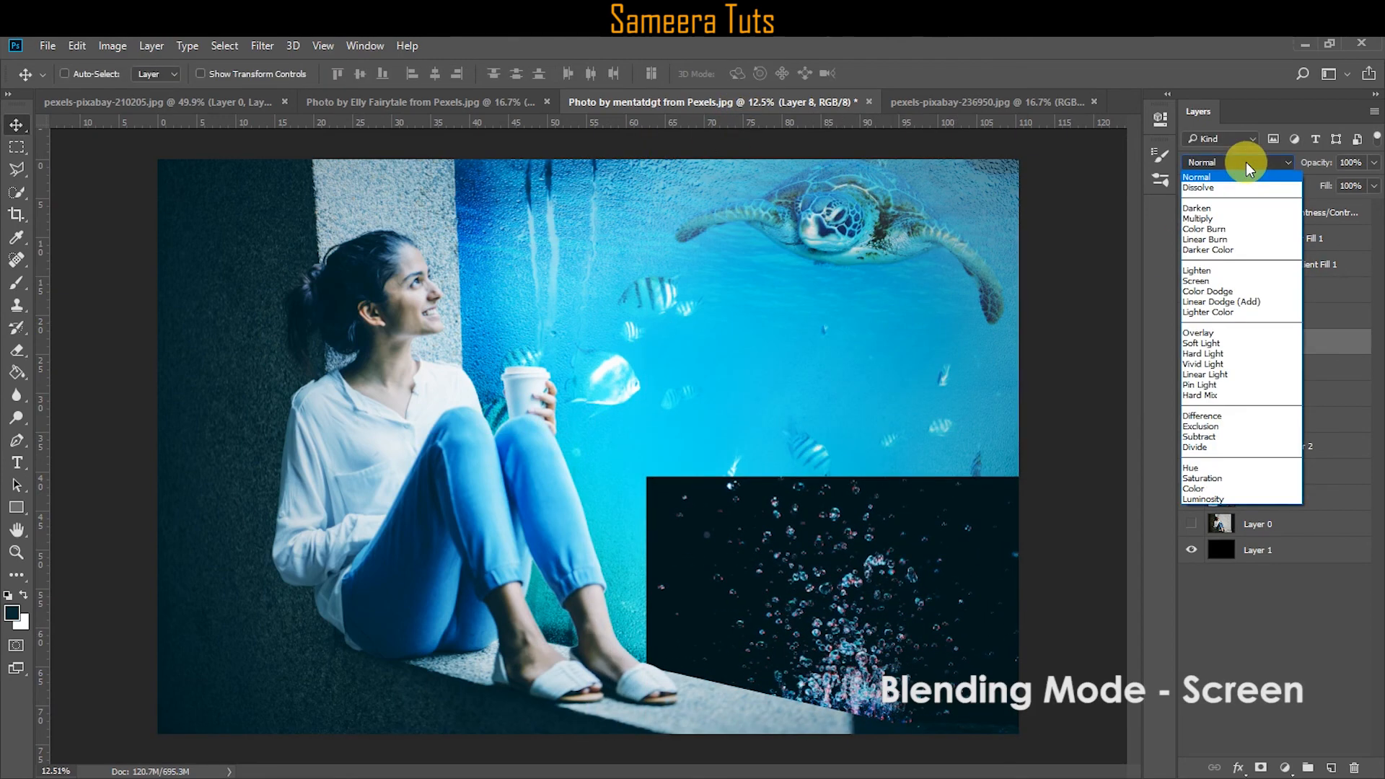
click(1216, 281)
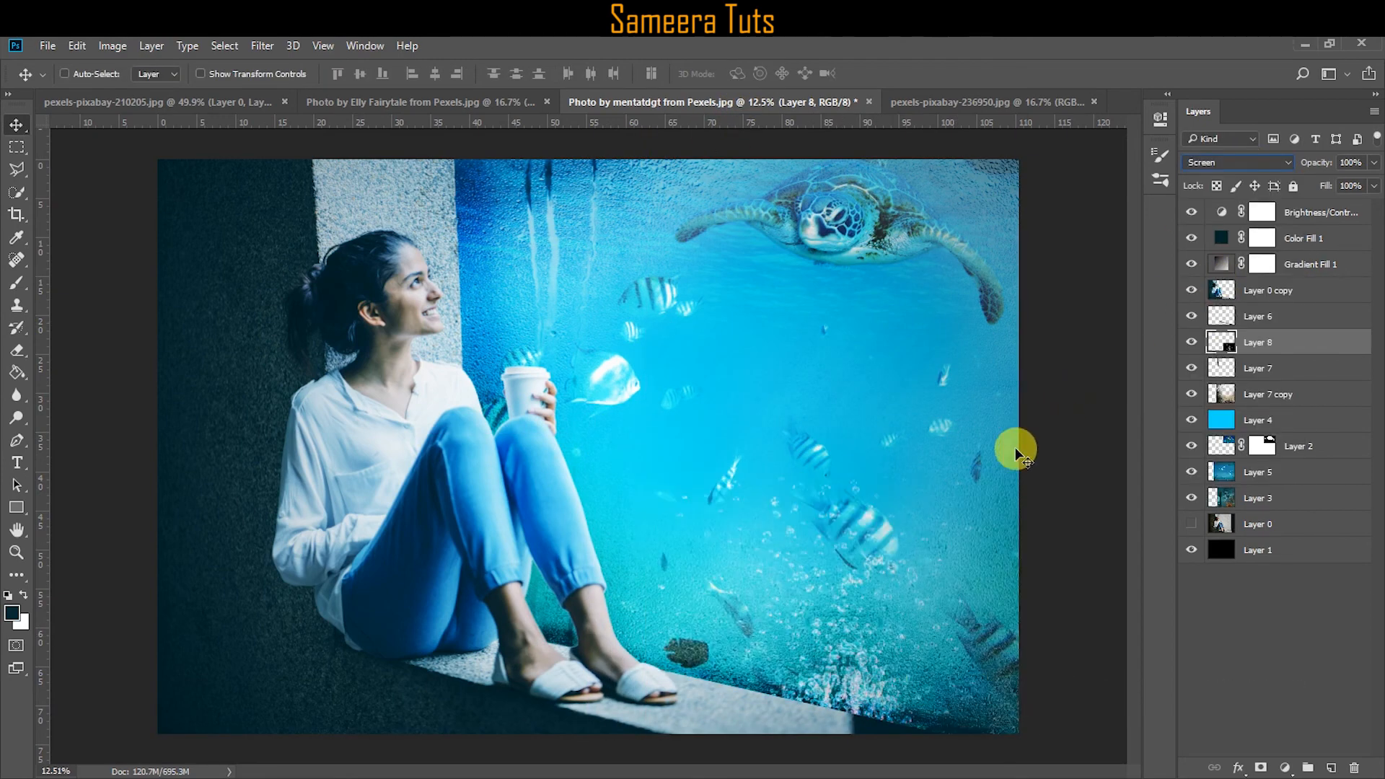
drag(862, 653, 777, 655)
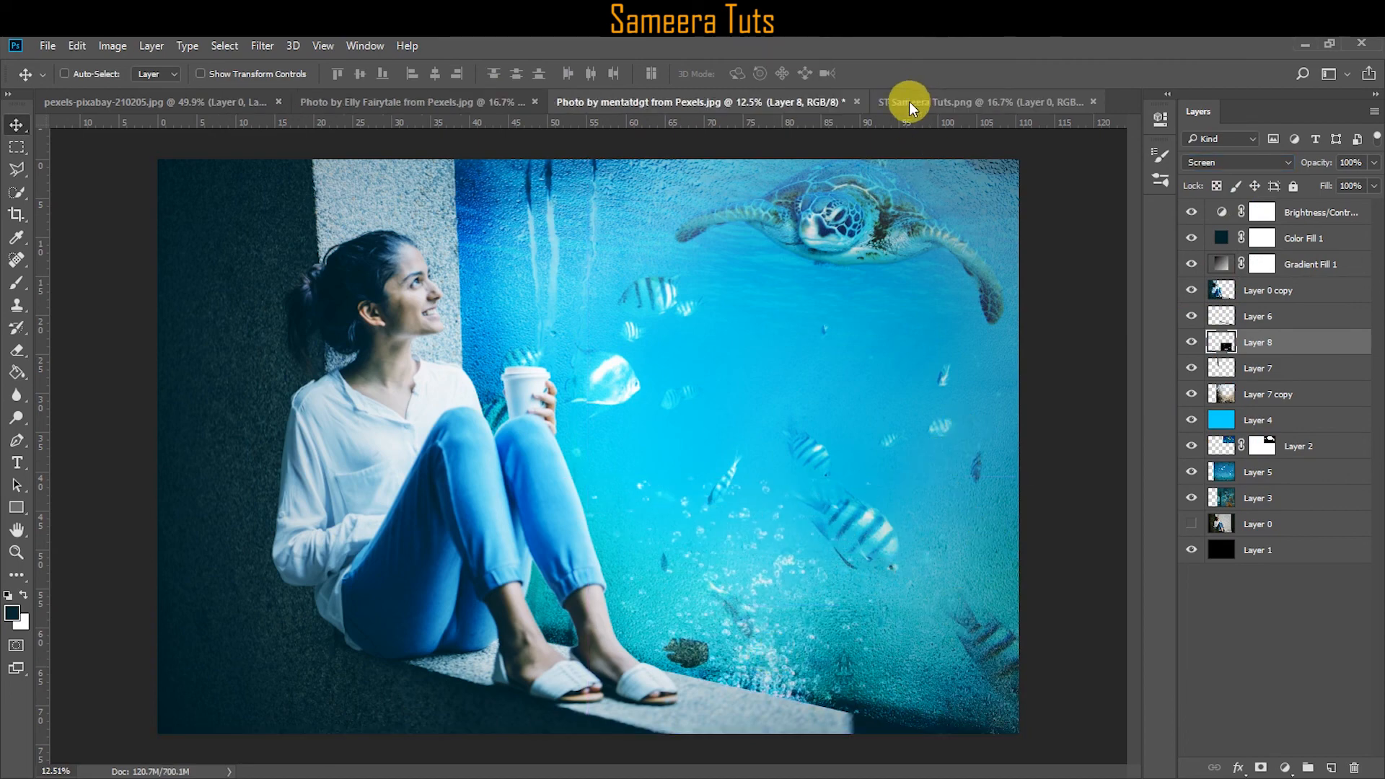
Bring the logo from ST Sameera Tuts.png into the composite and move its layer to the top of the stack.
click(912, 102)
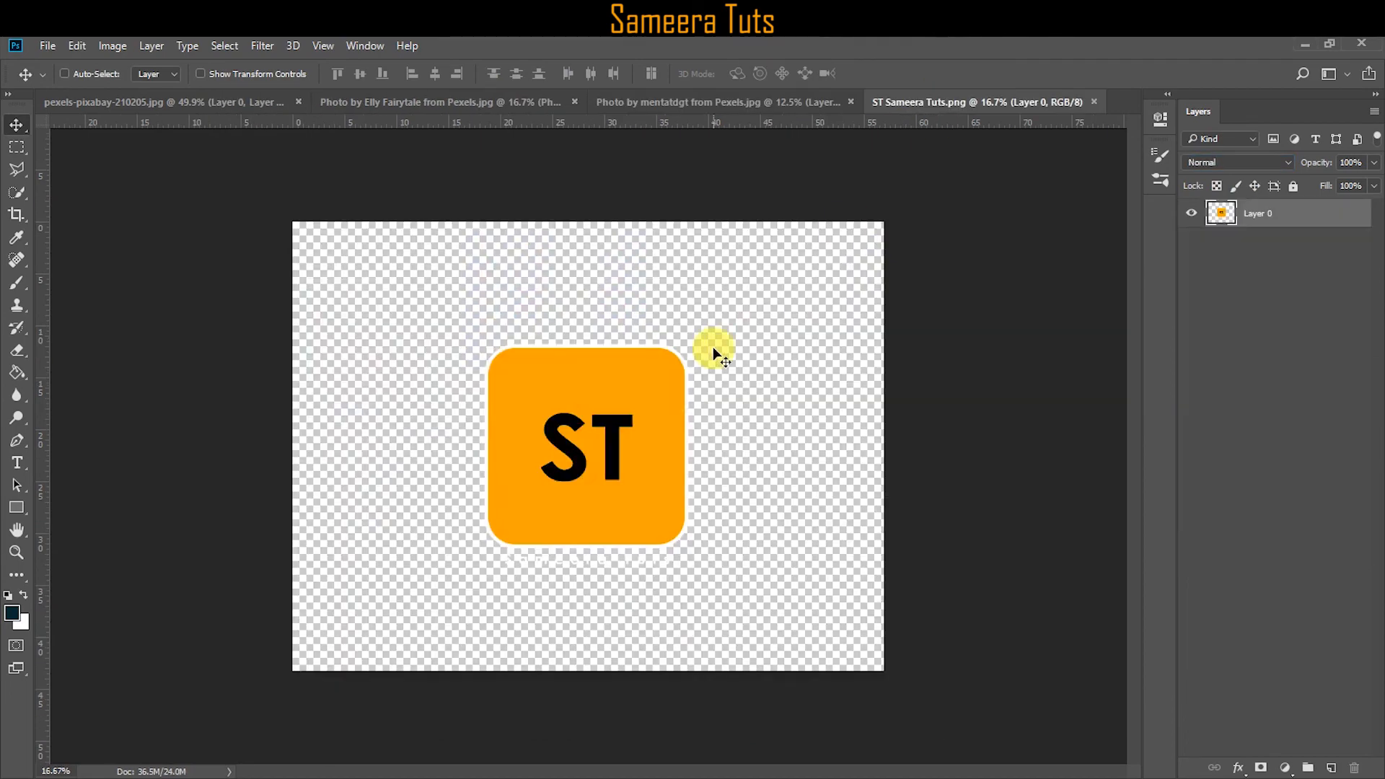
drag(600, 425, 309, 402)
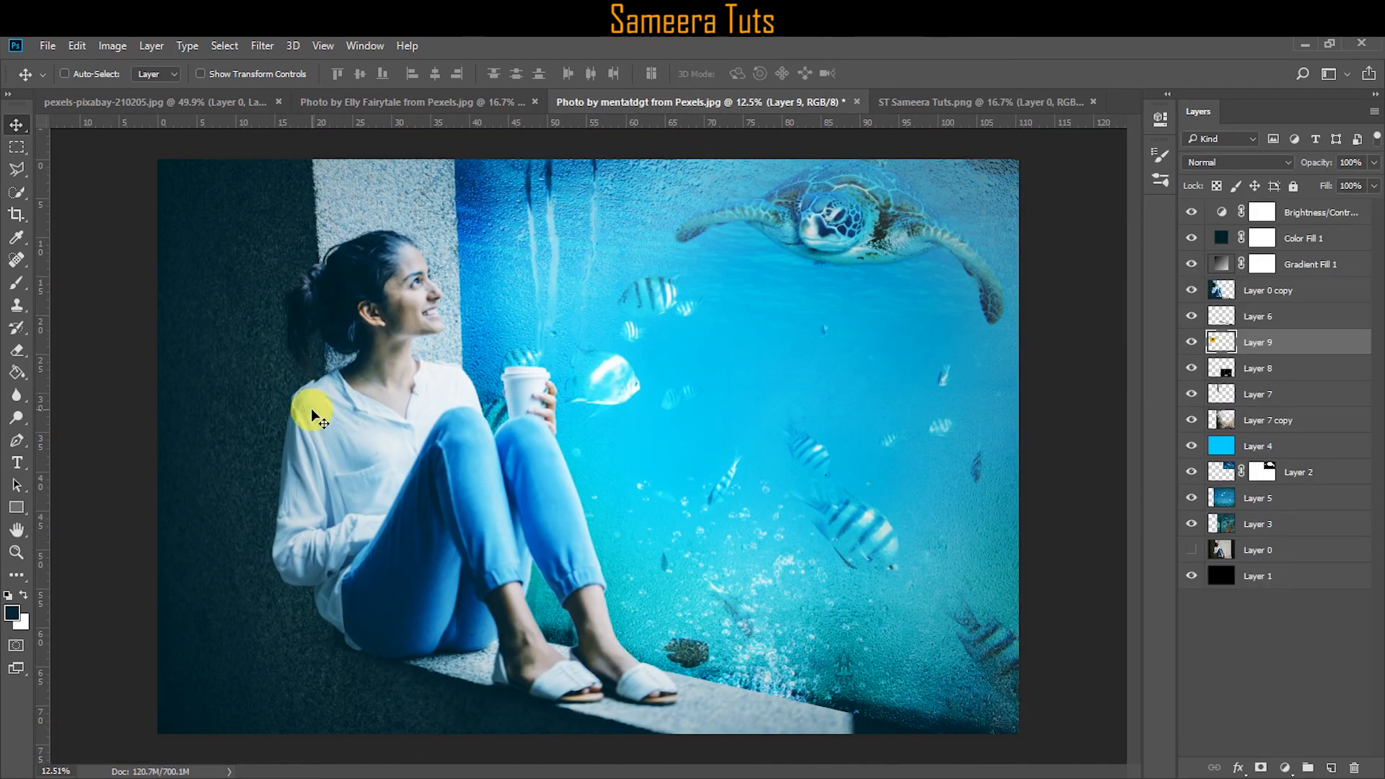
drag(1217, 349, 1221, 208)
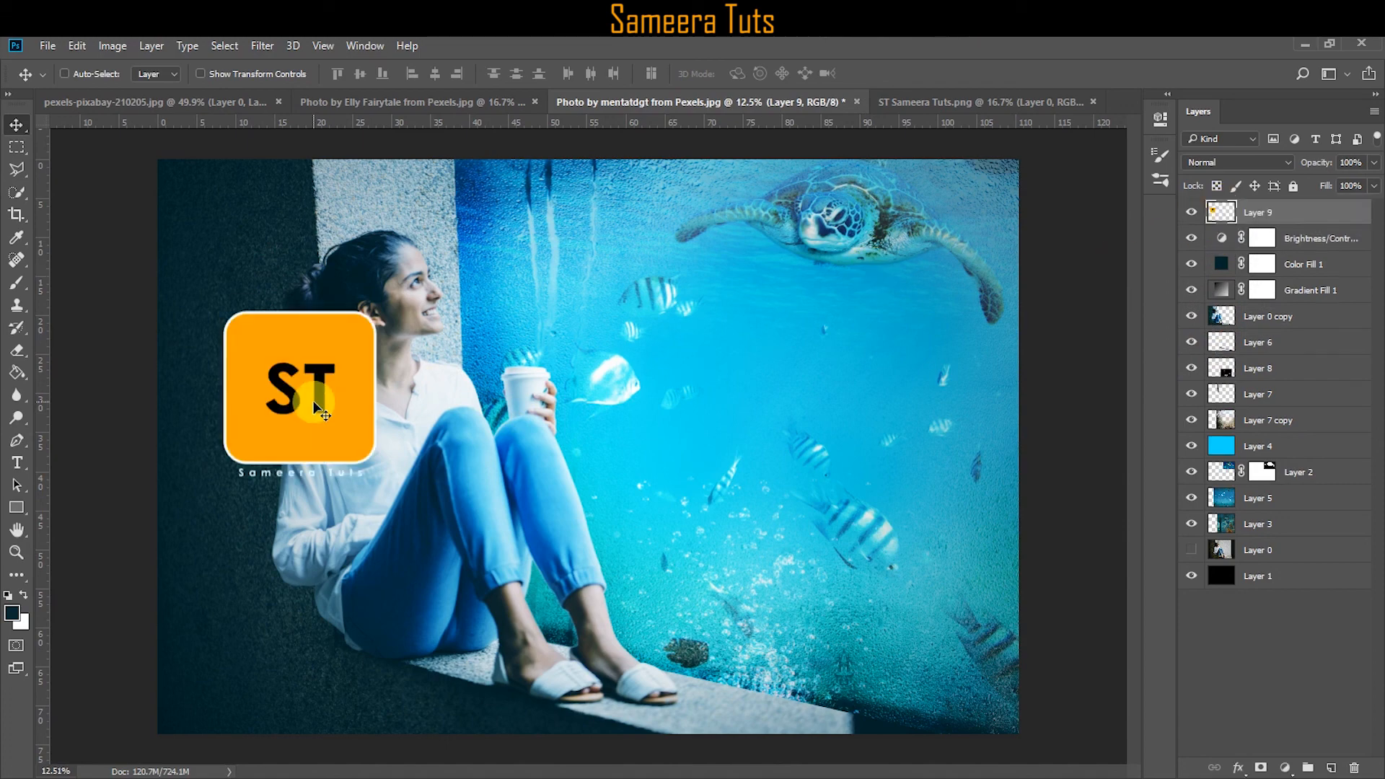
Scale the ST logo down to about 49% and move it to the lower-right corner of the image.
click(76, 46)
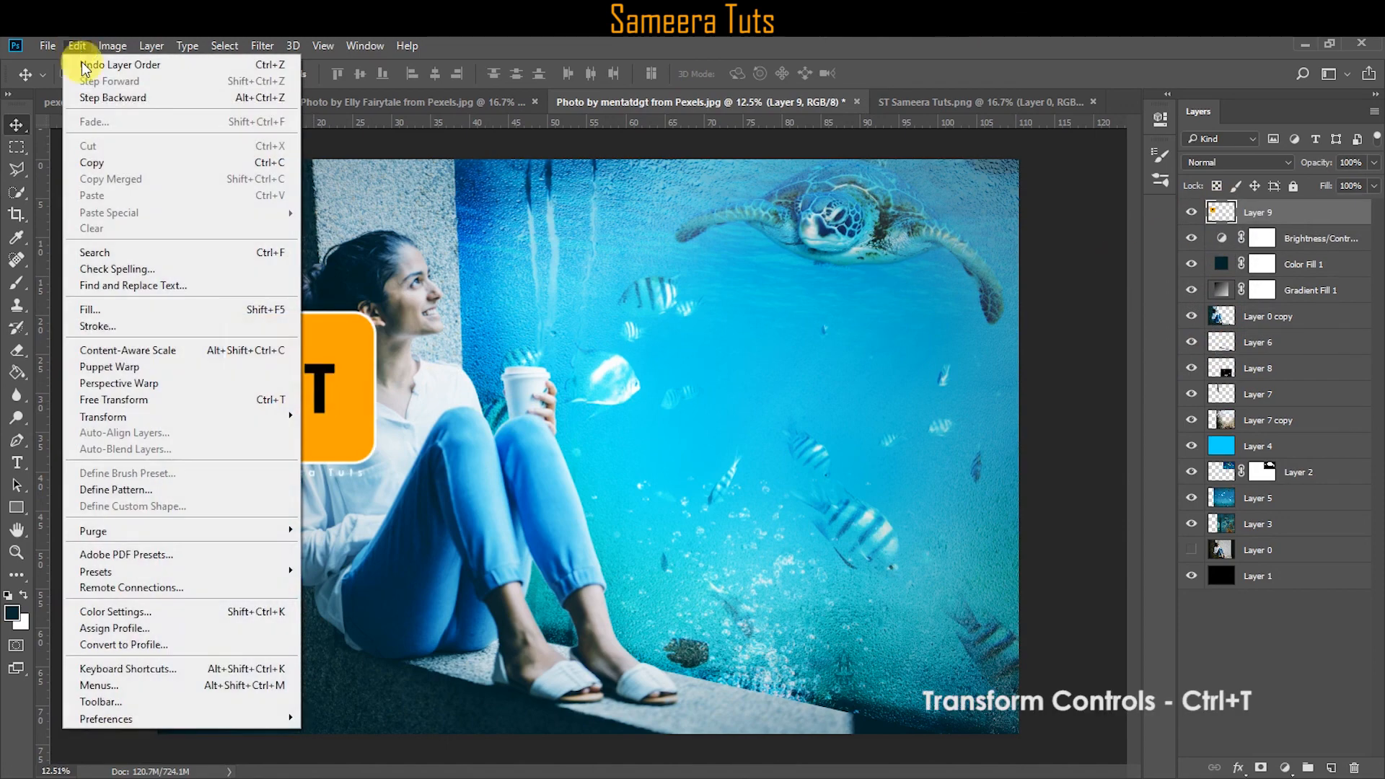
click(129, 400)
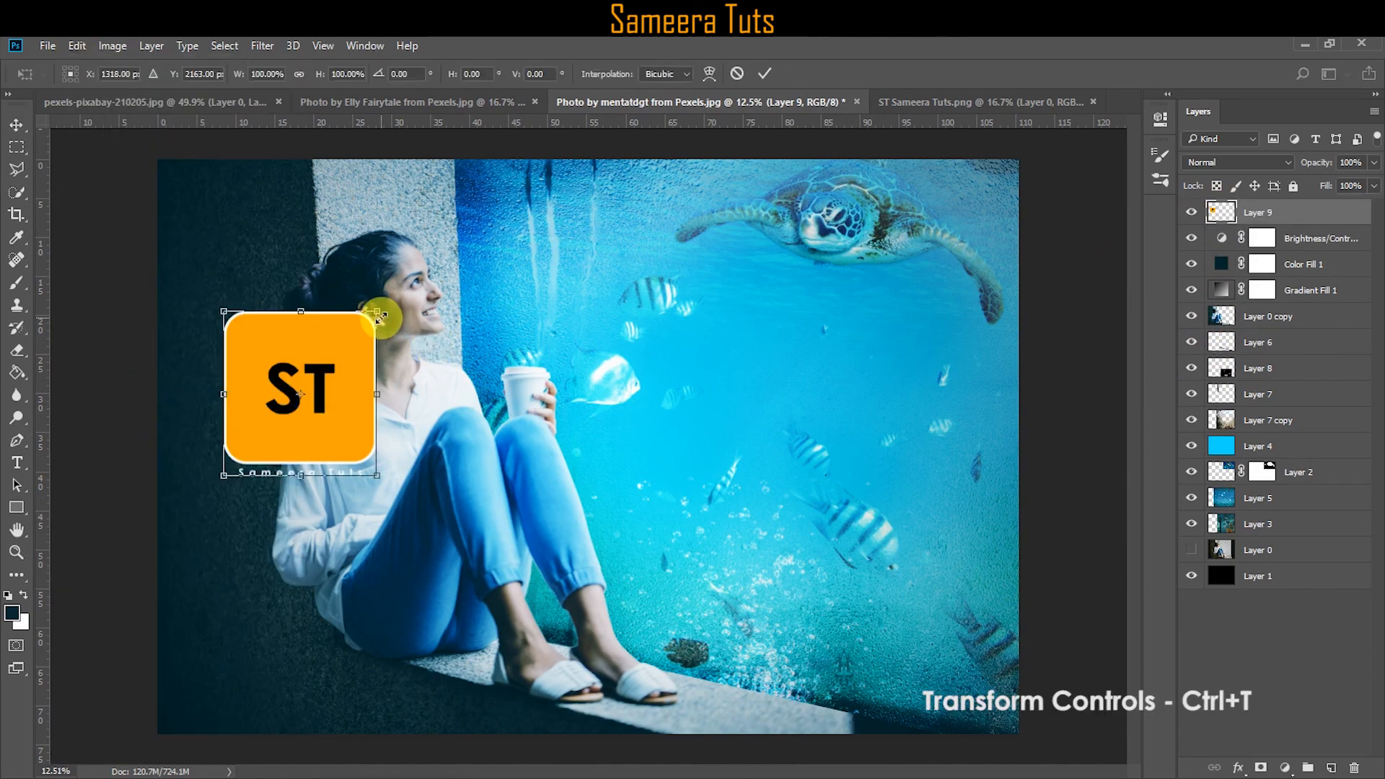
drag(374, 314, 337, 353)
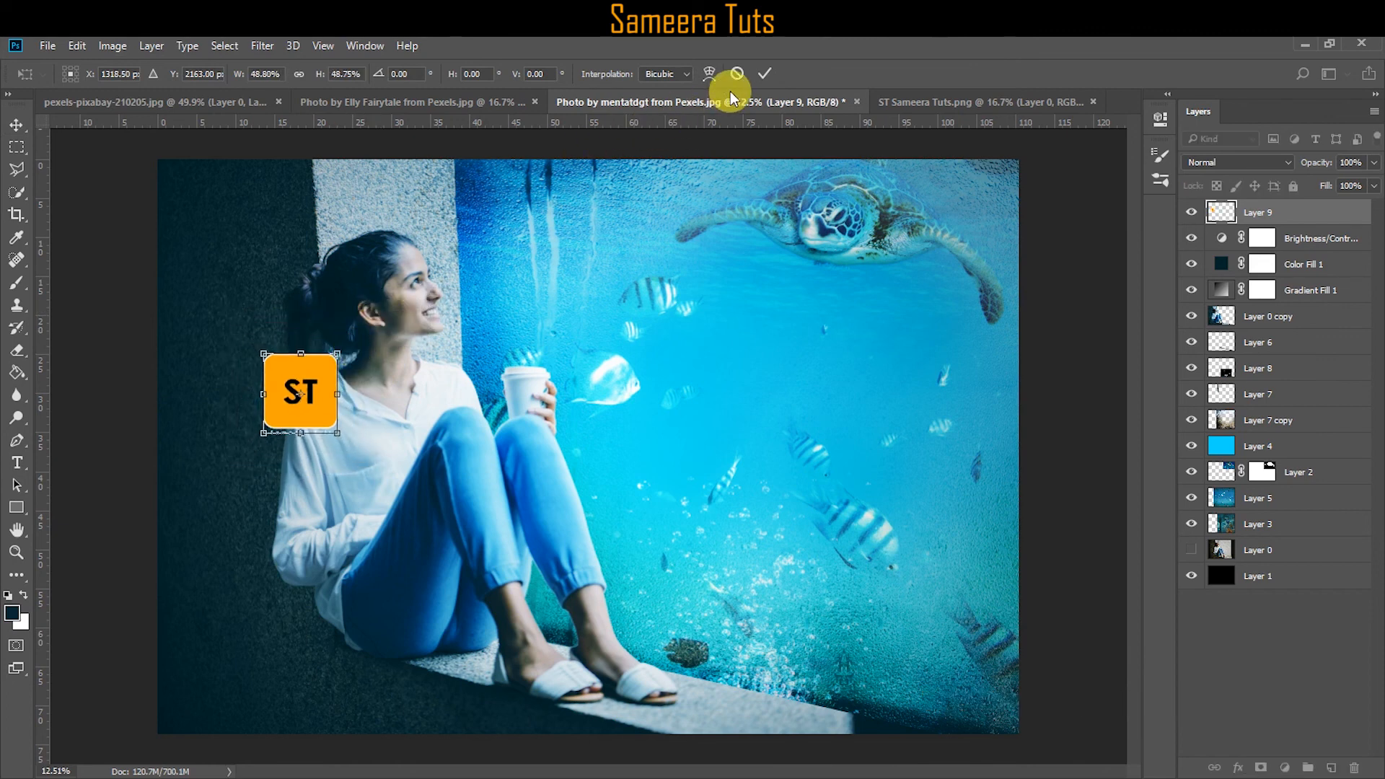
click(765, 75)
drag(316, 412, 967, 674)
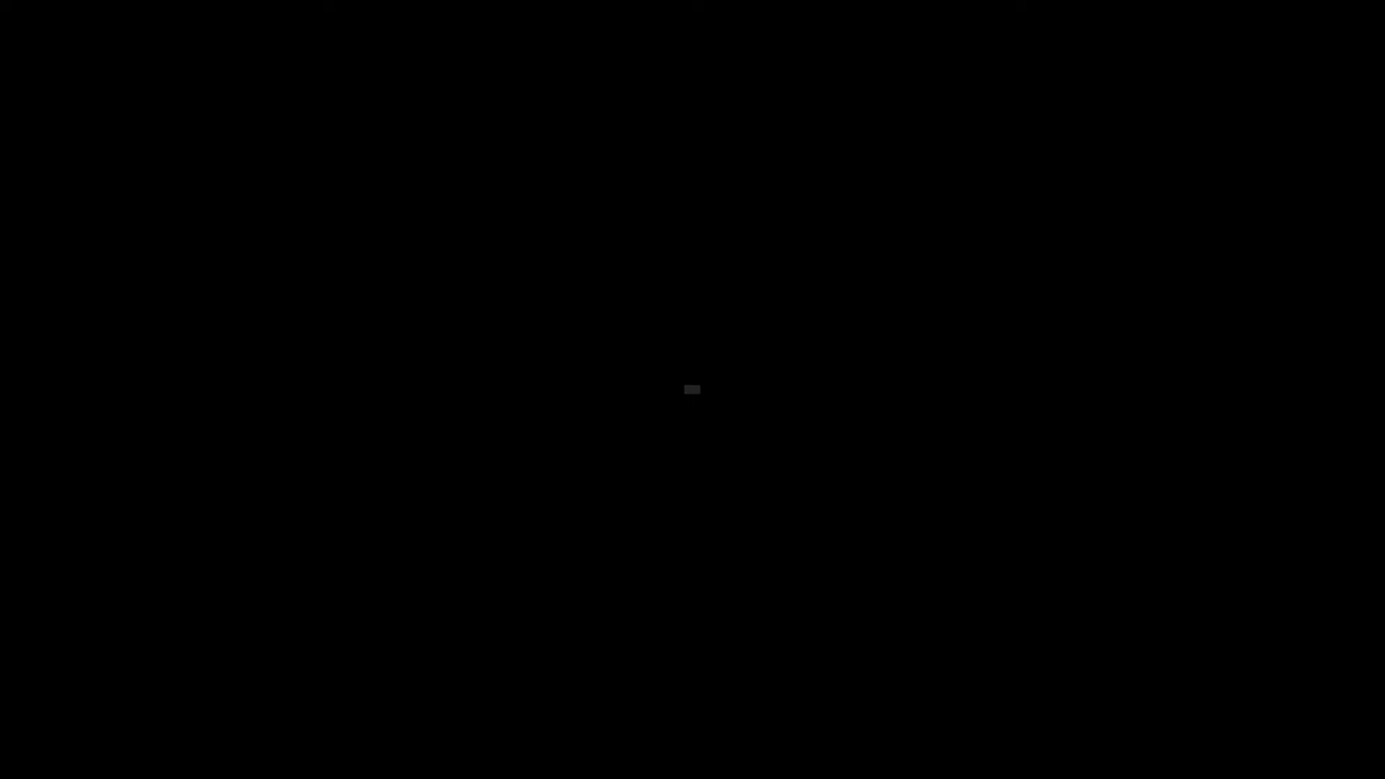